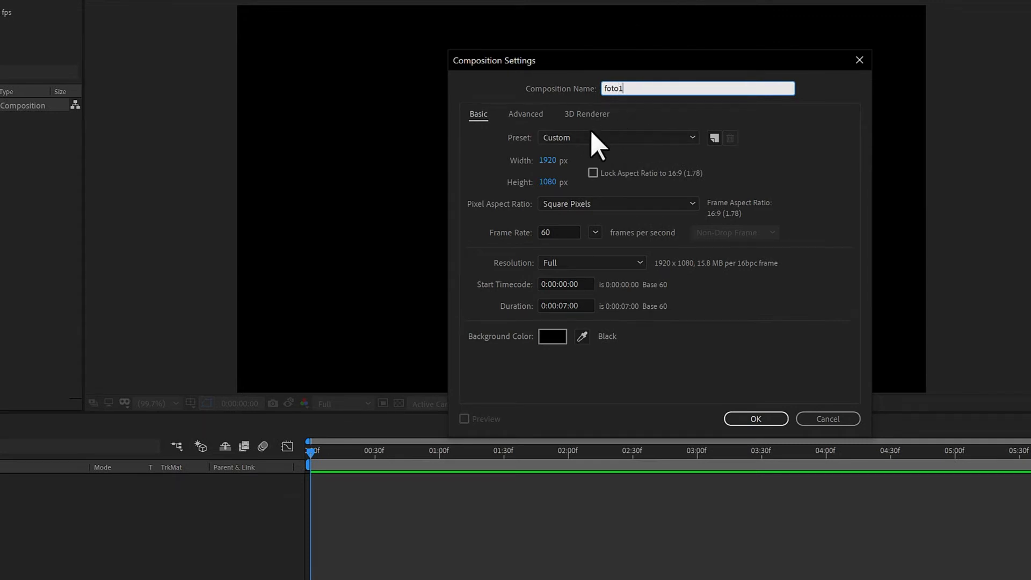
- Set the foto1 composition's width to 1700 px, create it, and duplicate it as foto2
left_click(549, 160)
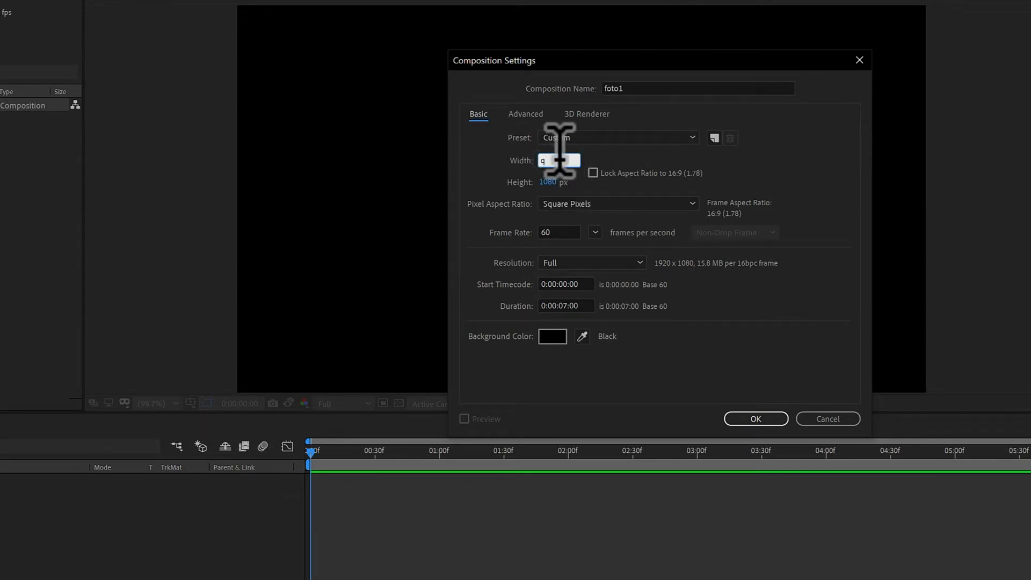
type("1700")
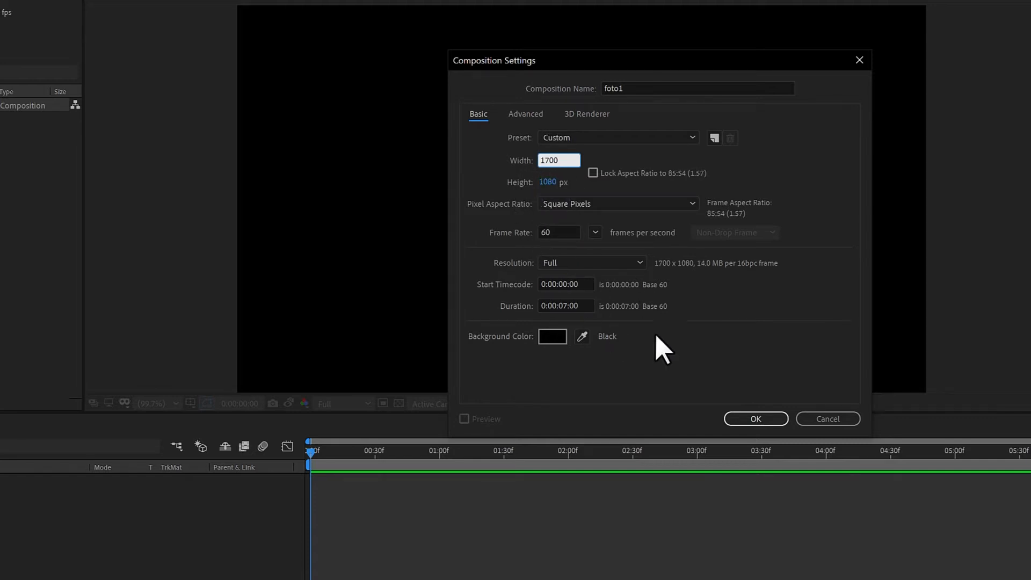
left_click(756, 419)
left_click(32, 142)
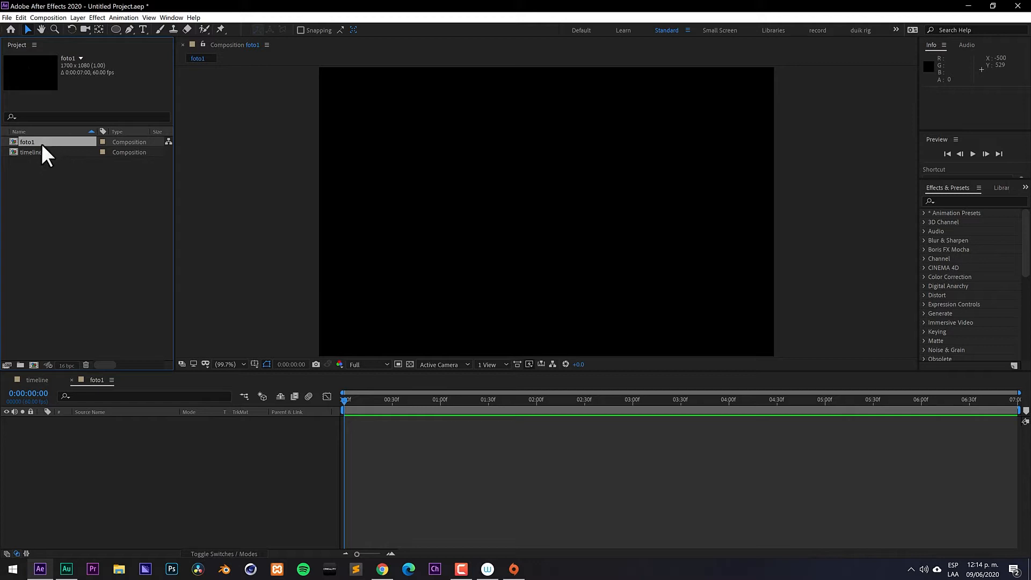
key("ctrl+d")
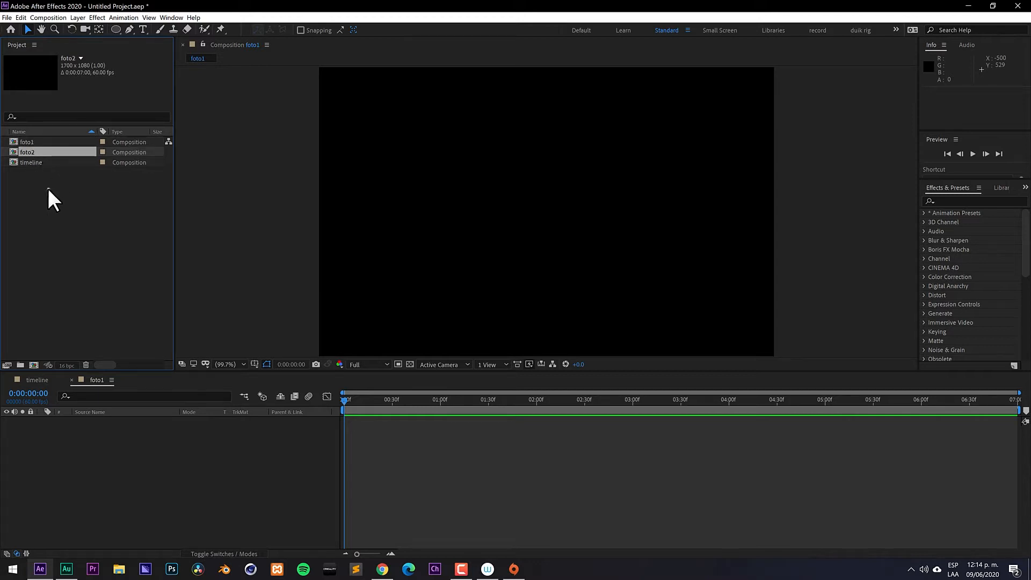
- Add the foto1 and foto2 compositions as layers to the timeline composition, with foto2 below foto1
left_click_drag(27, 142, 43, 365)
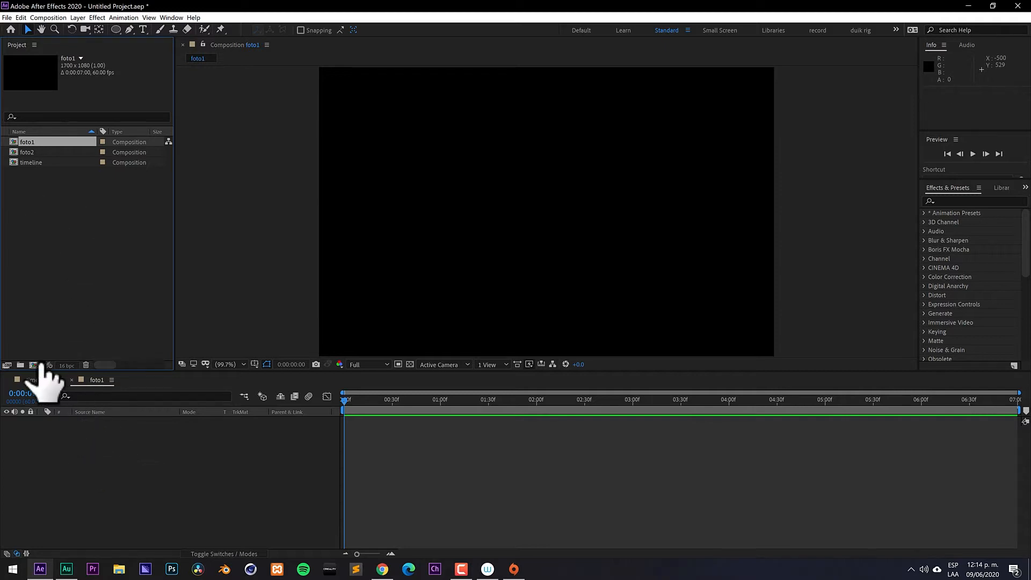
left_click(35, 380)
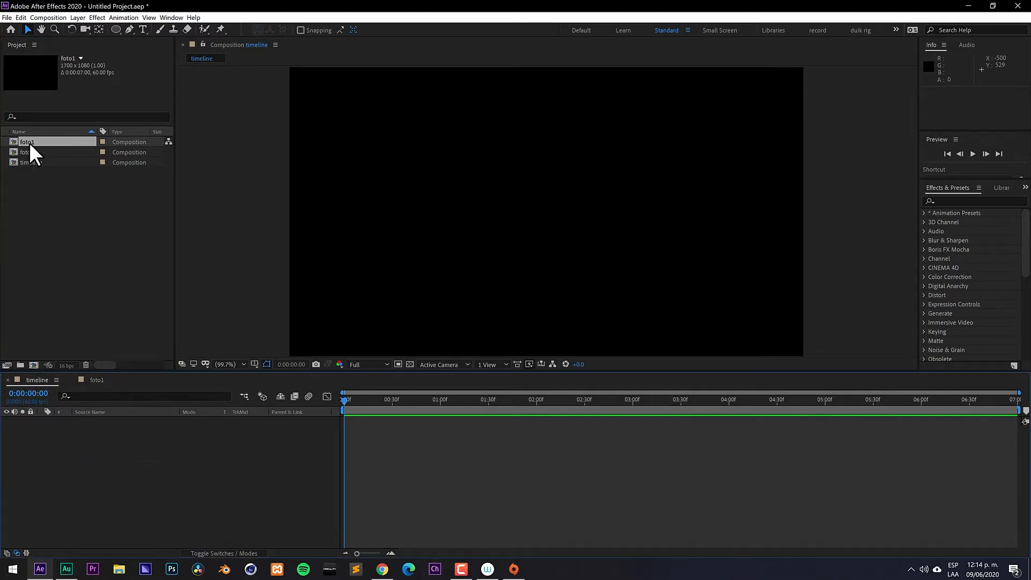
left_click_drag(30, 144, 80, 451)
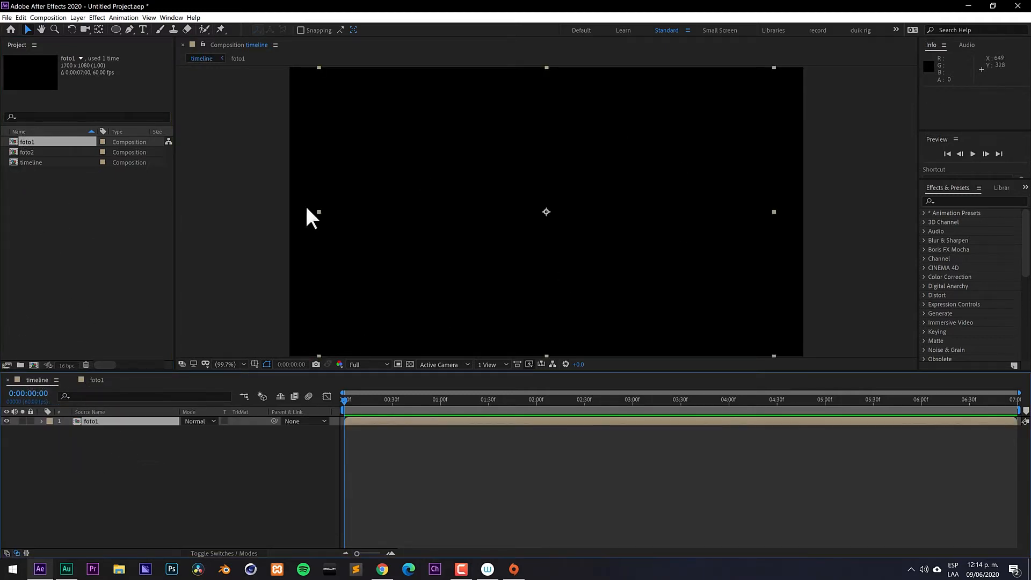
left_click_drag(24, 154, 106, 470)
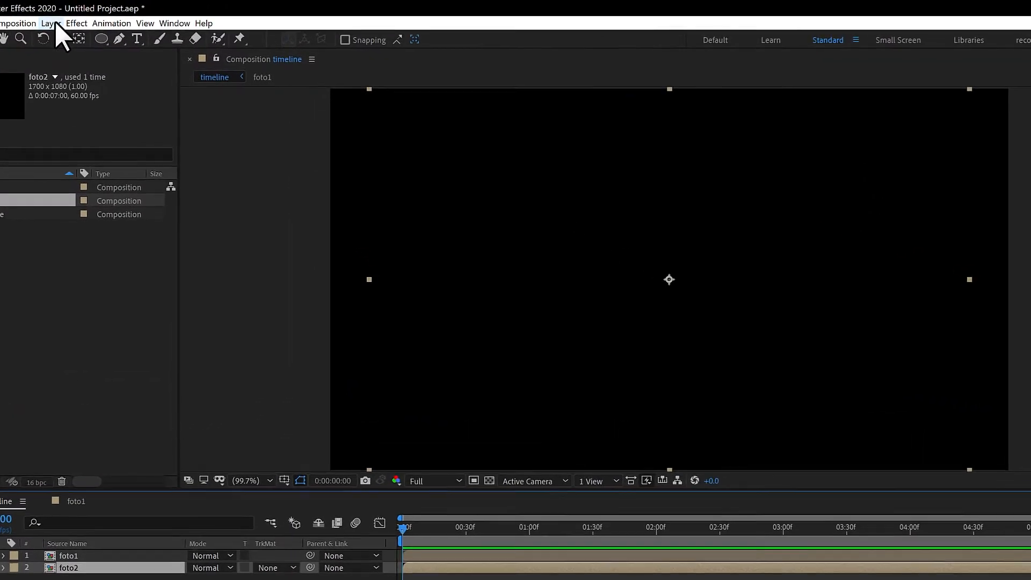
- Add a null object between the foto1 and foto2 layers and parent the foto1 layer to it
left_click(78, 17)
mouse_move(92, 30)
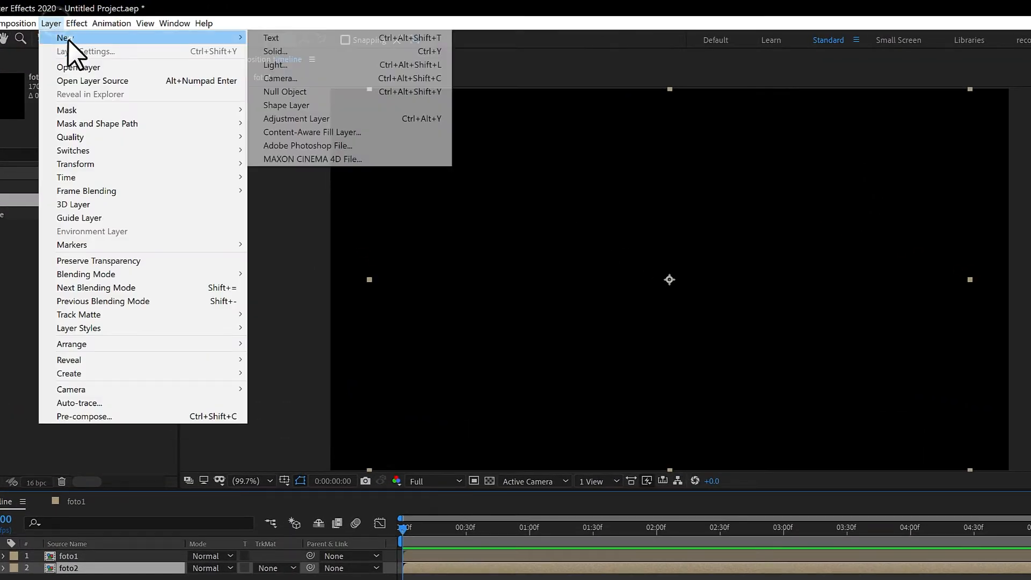
left_click(298, 91)
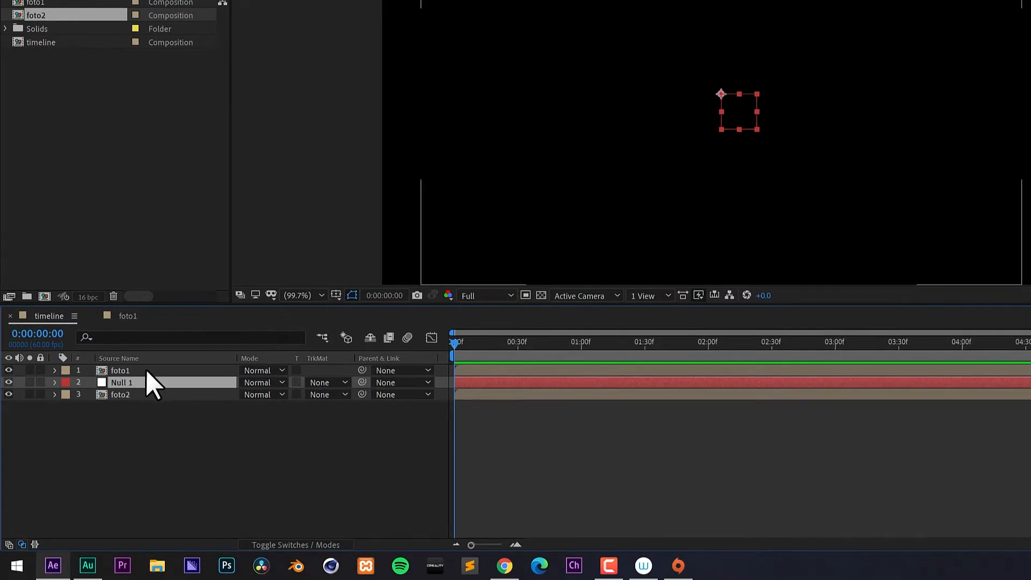
left_click(147, 370)
left_click_drag(362, 370, 142, 382)
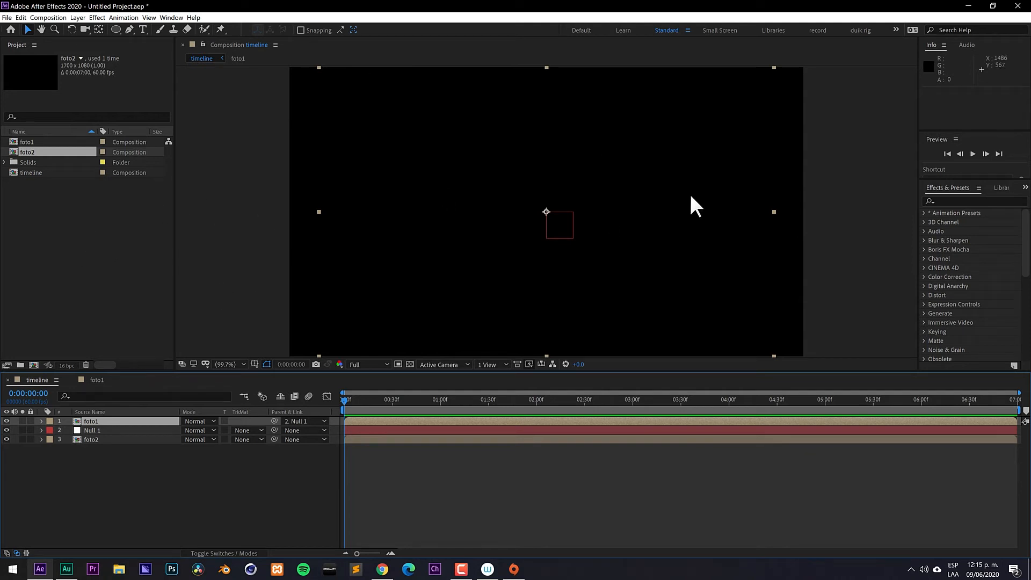
- Import the images air-jordan-nike.jpg, Dirt_1080.jpg and michael-jordan-fue-legendario-hasta.jpg into the project
double_click(82, 211)
left_click(56, 233)
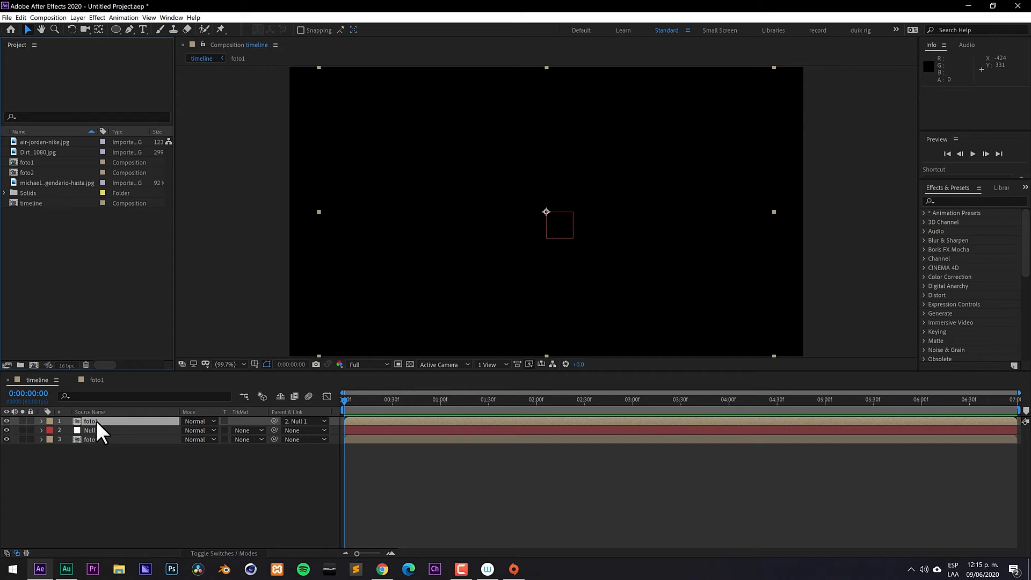
- Open the foto1 composition and create a rectangle shape layer that covers the whole frame
double_click(90, 421)
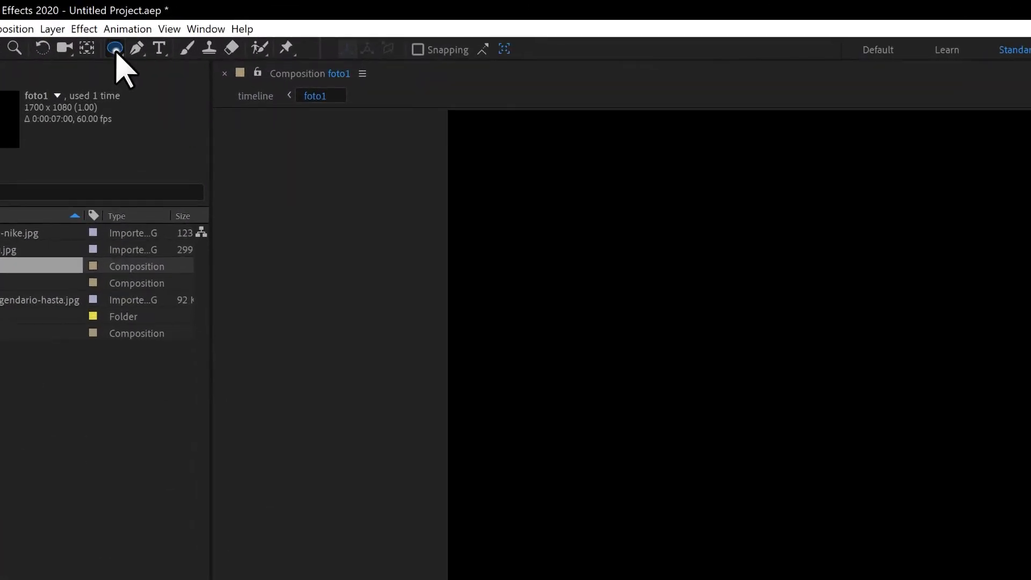
left_click(115, 30)
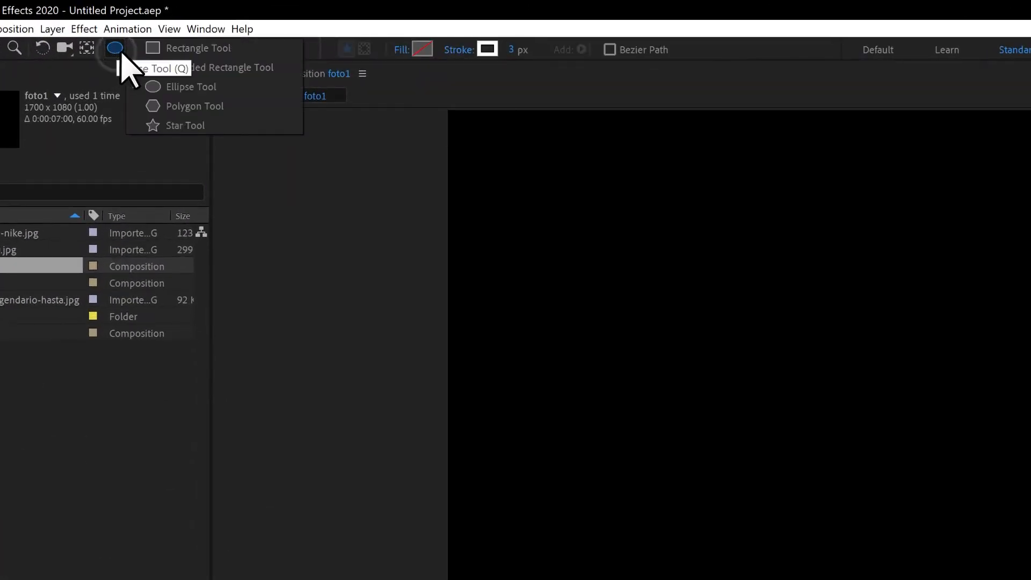
left_click(211, 49)
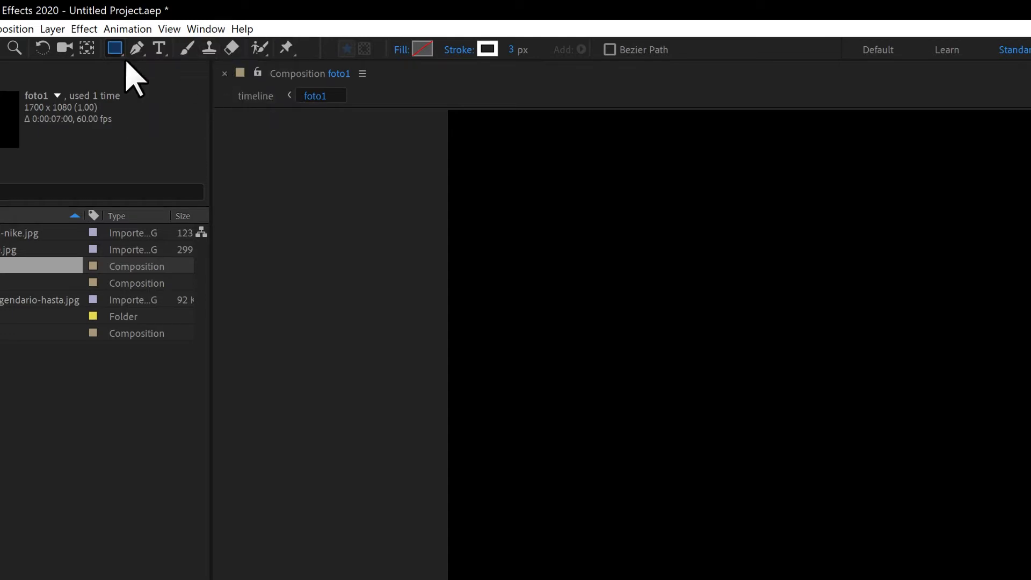
double_click(115, 49)
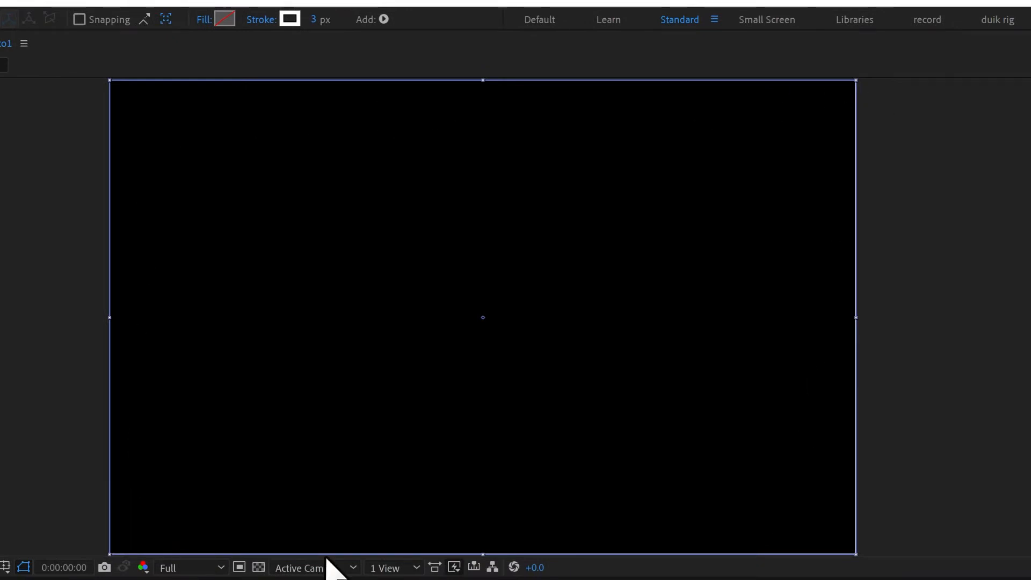
- Set the rectangle's fill to None and its stroke width to 40 px to form a border
left_click(200, 22)
left_click(273, 141)
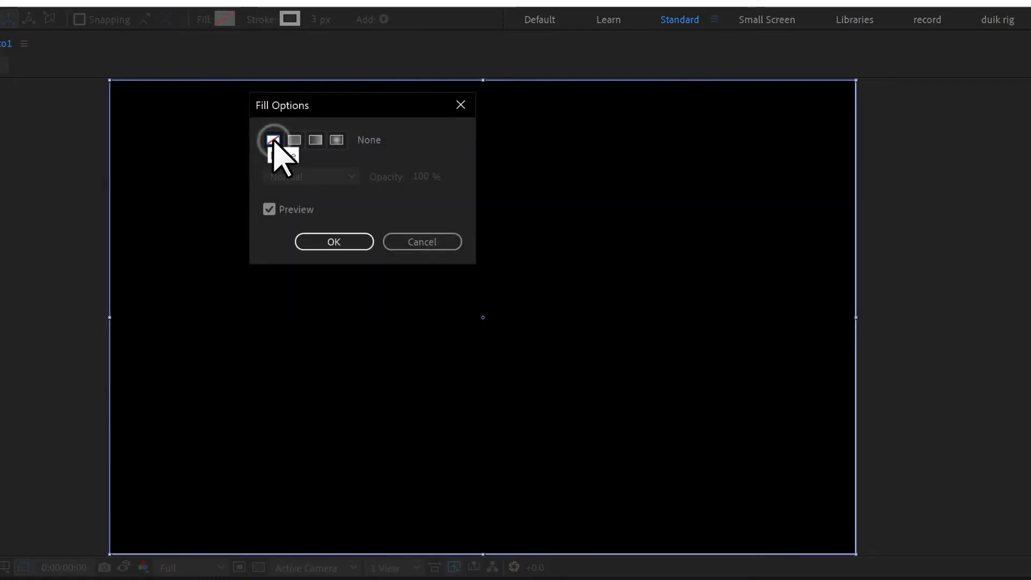
left_click(334, 241)
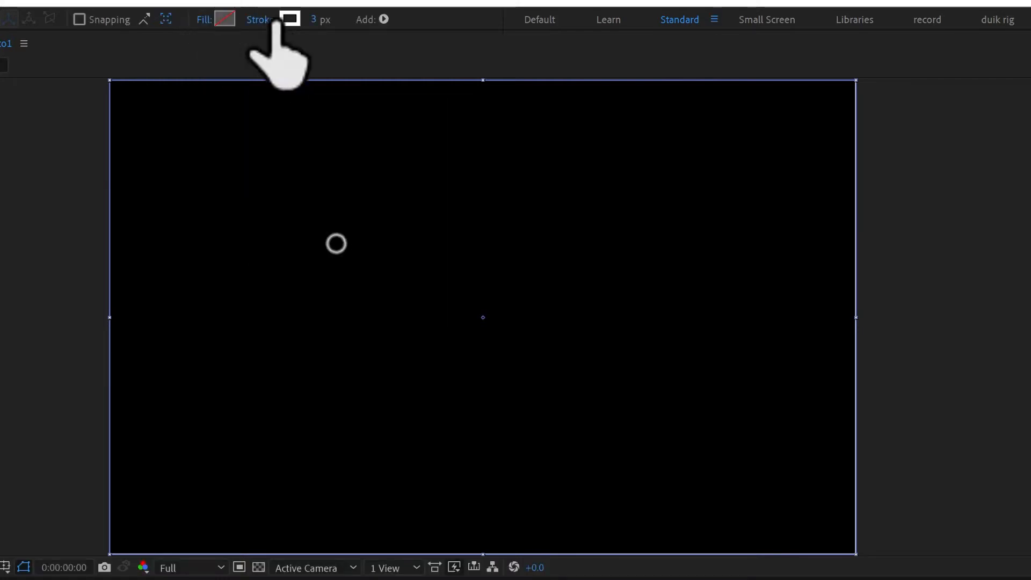
left_click(315, 20)
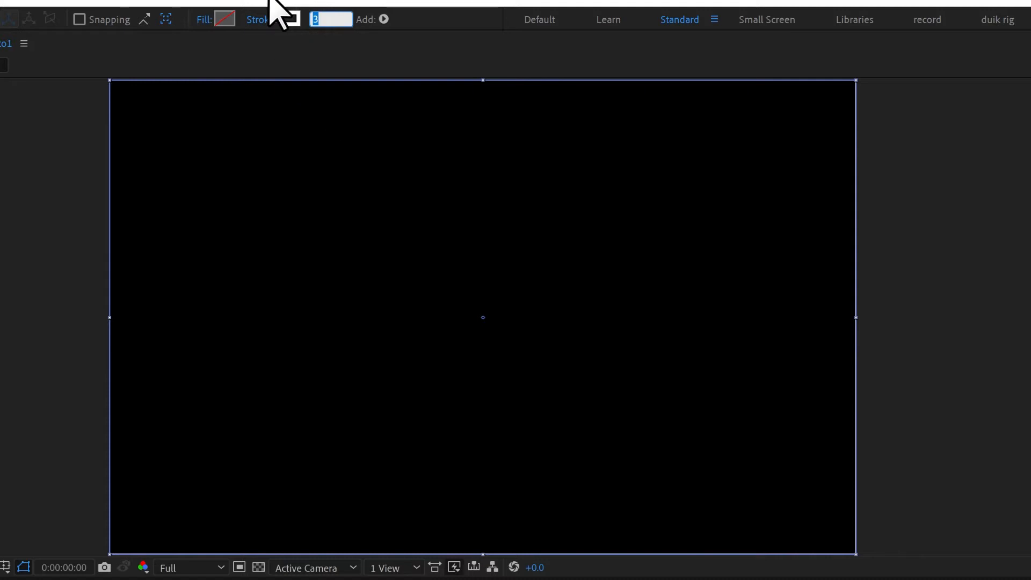
type("40")
key("Return")
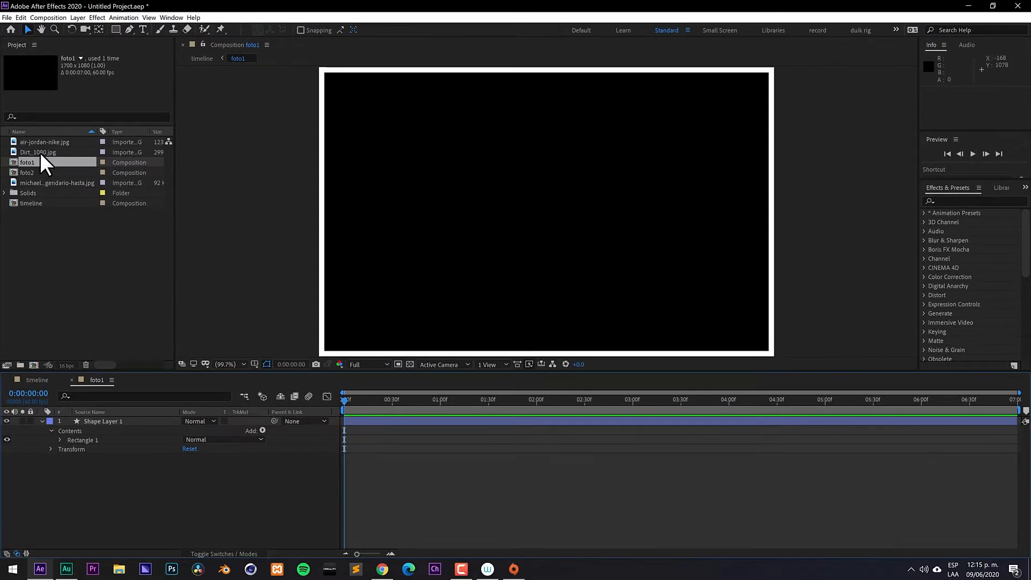
- Place air-jordan-nike.jpg below the border shape in foto1, then scale and reposition it to fill the frame
left_click_drag(45, 142, 92, 499)
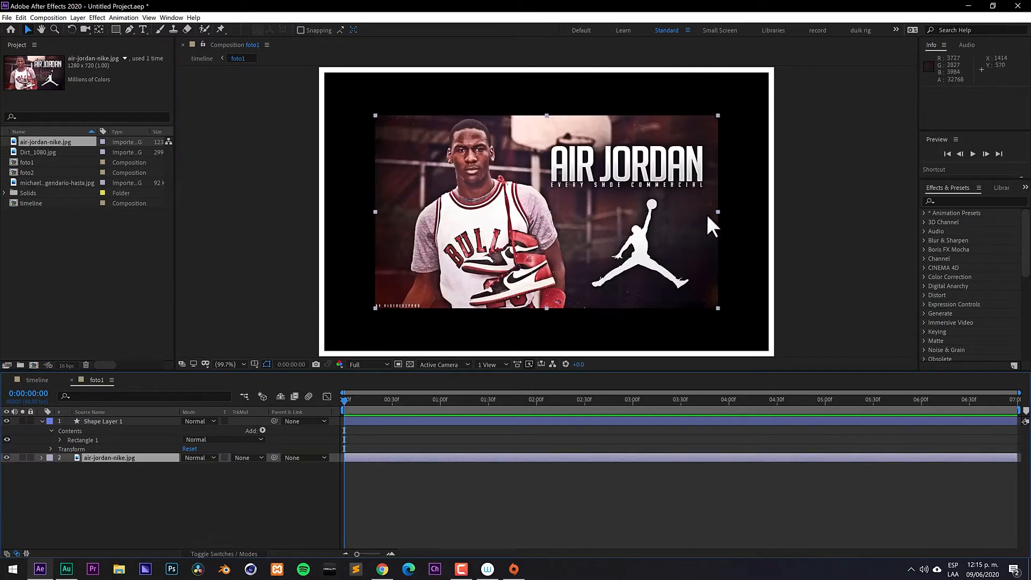
left_click_drag(716, 211, 819, 195)
key("ctrl+z")
left_click_drag(731, 231, 771, 225)
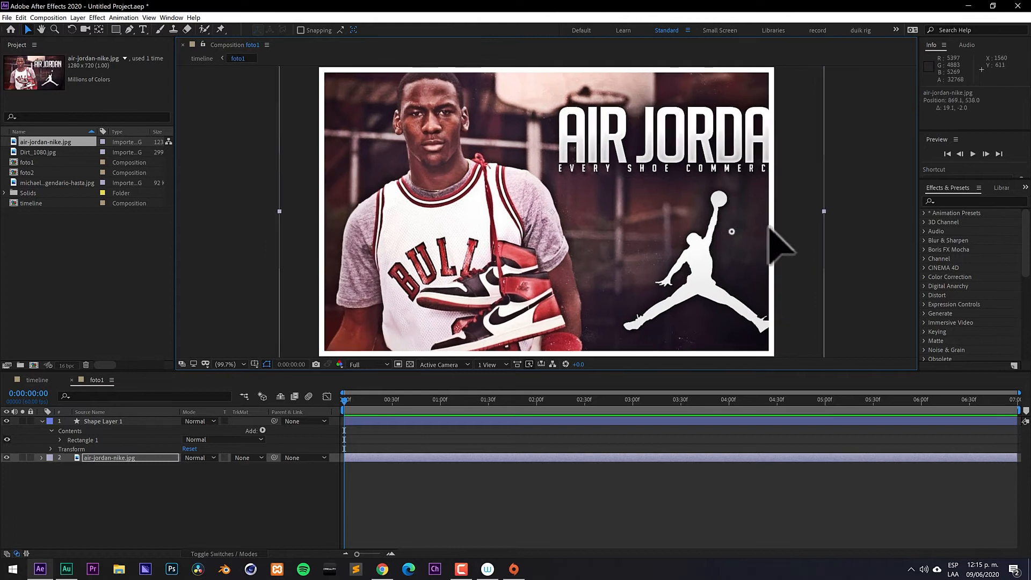
left_click(158, 504)
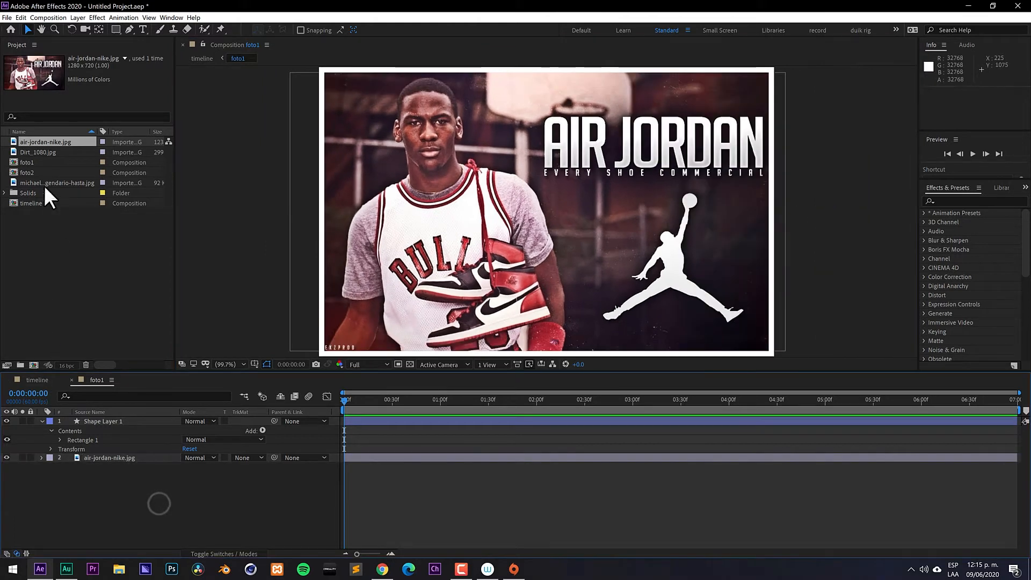
- Open the foto2 composition and copy the border shape layer from foto1 into it
double_click(30, 172)
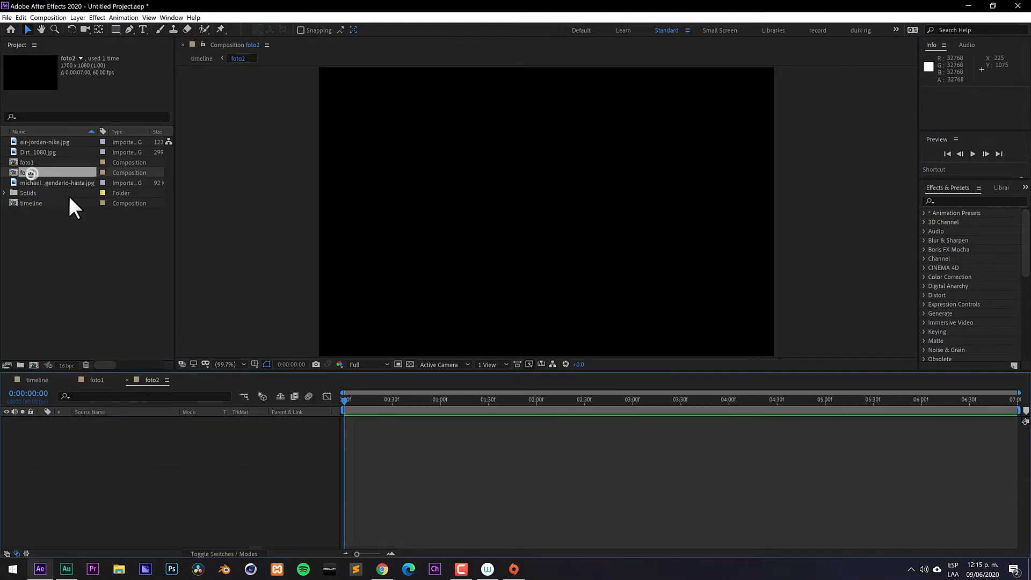
left_click(97, 379)
left_click(107, 421)
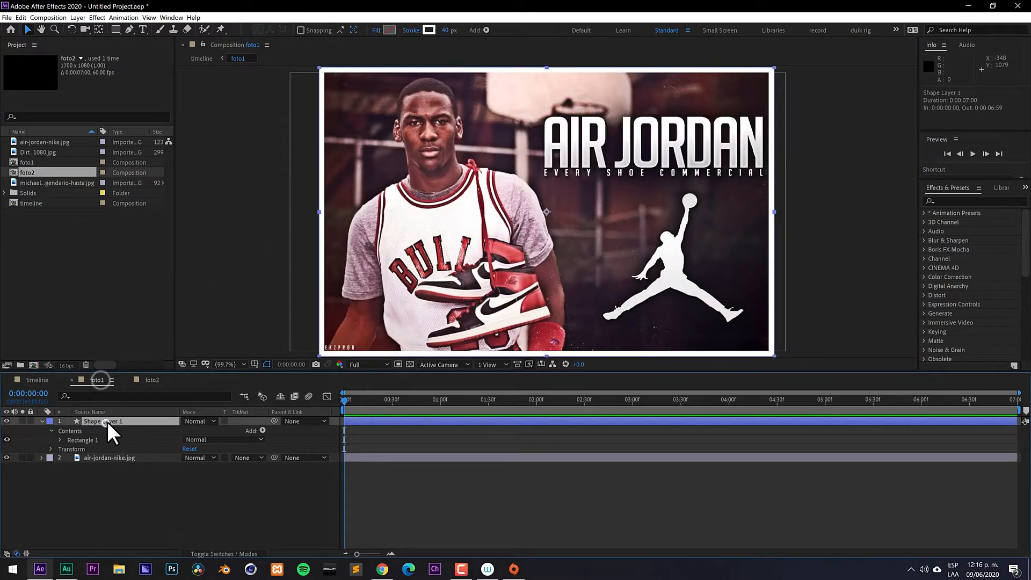
left_click(151, 383)
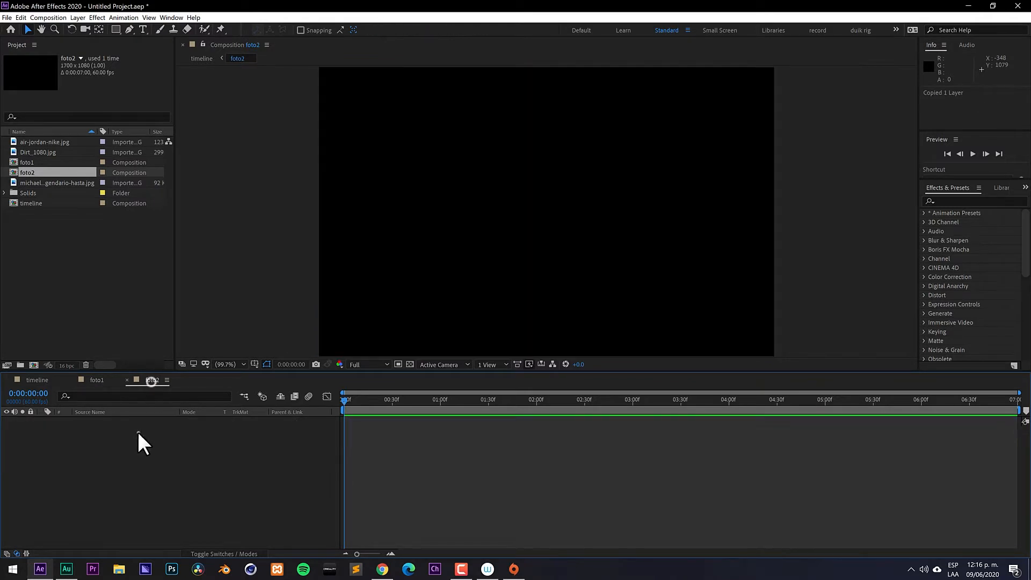
key("ctrl+v")
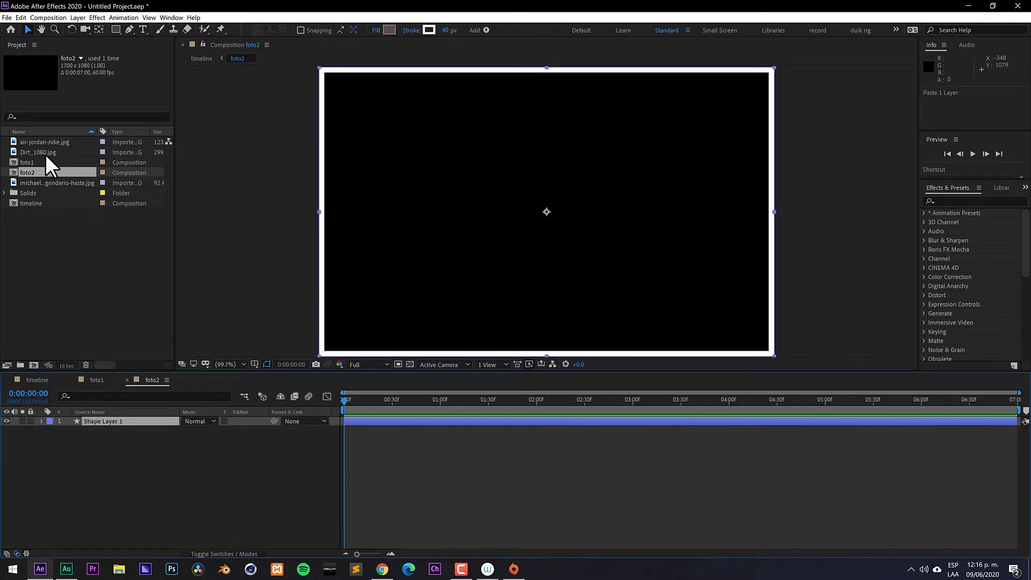
- Place the dunk photo below the border in foto2, scale it to 180%, and move it to position 834, 540
left_click_drag(42, 182, 113, 430)
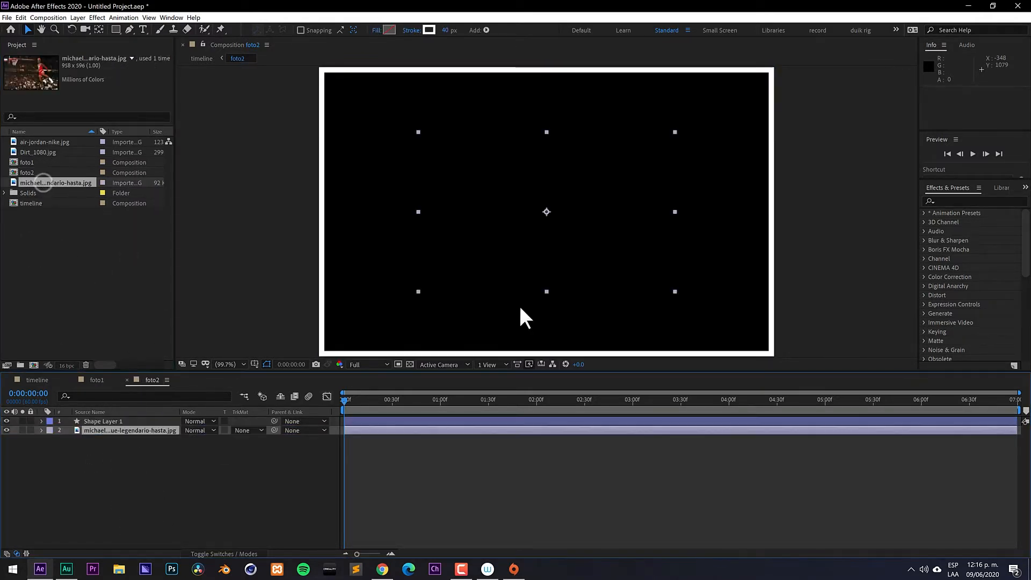
left_click_drag(675, 211, 778, 213)
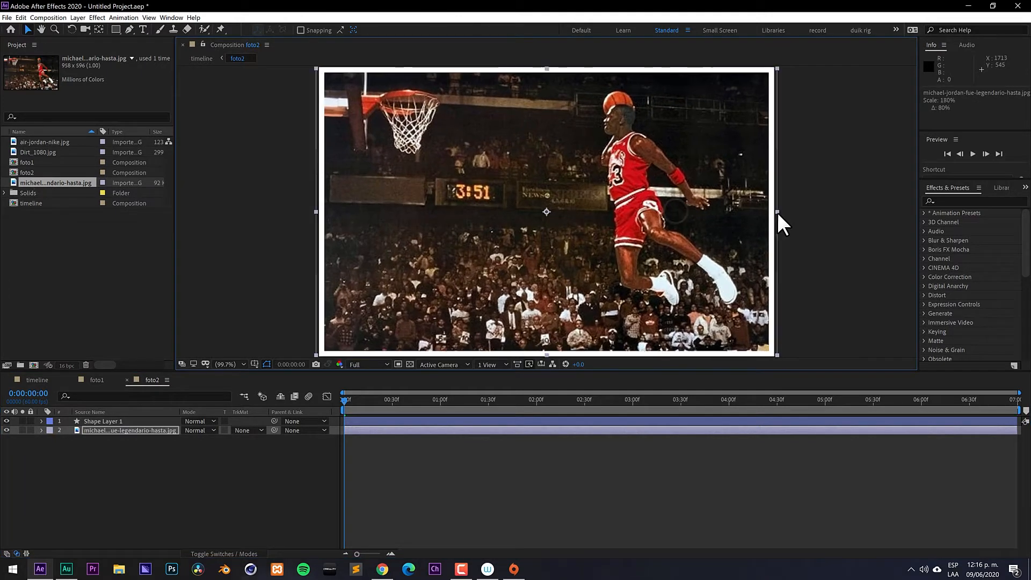
left_click_drag(736, 239, 732, 248)
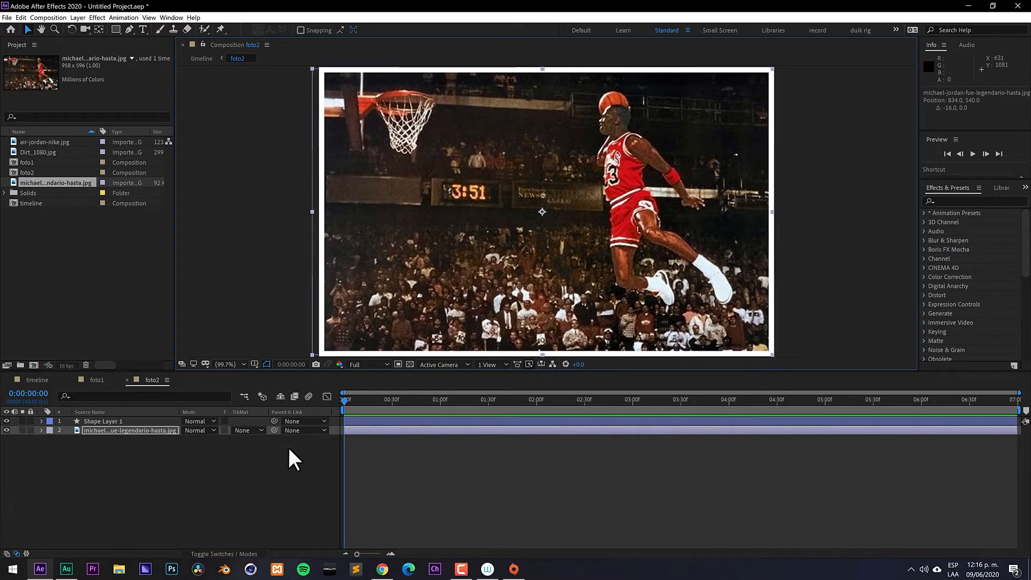
- Return to the timeline composition and add a Position keyframe to Null 1 at 0:00:02:00
left_click(201, 58)
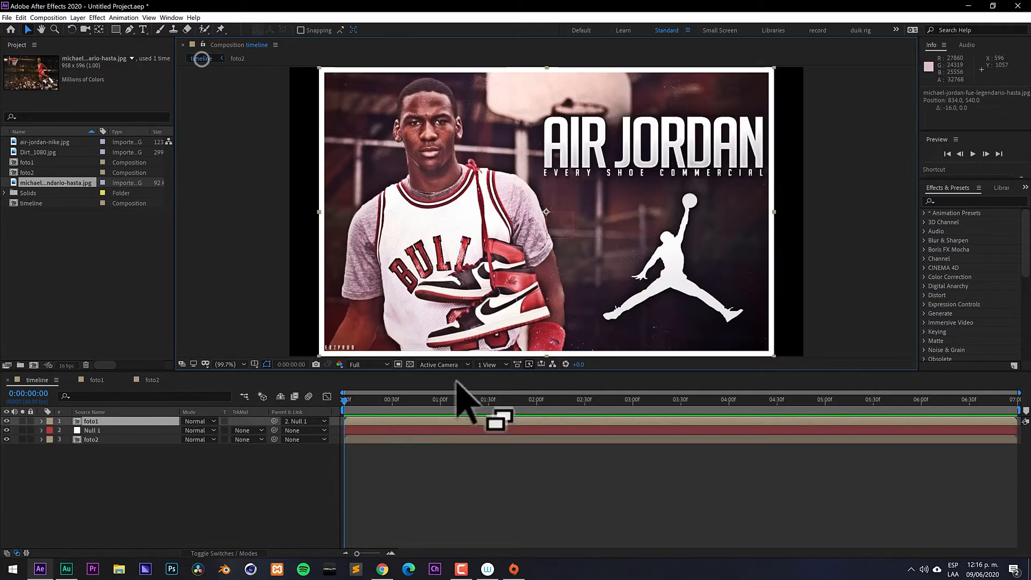
left_click(126, 430)
left_click(90, 422)
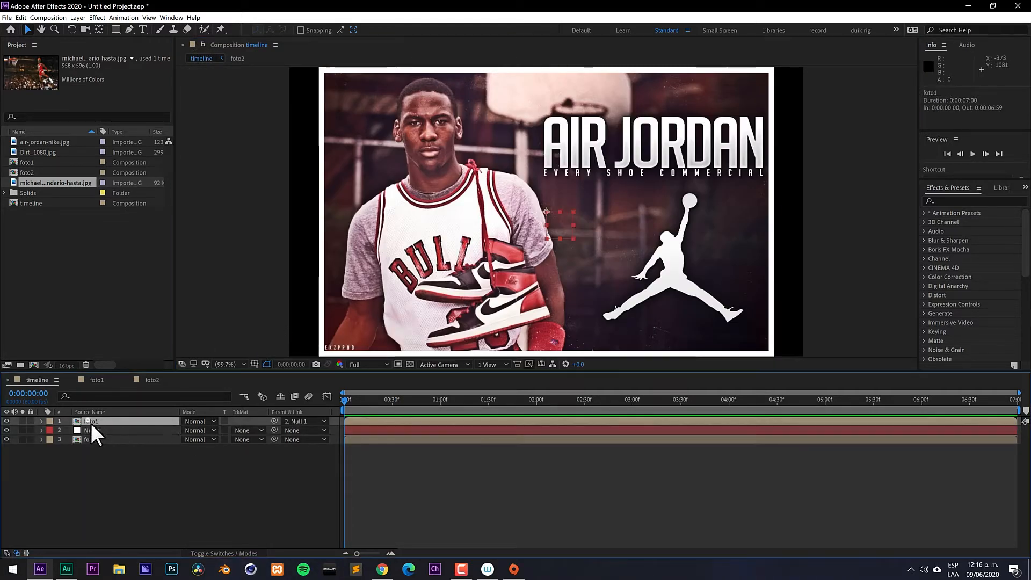
left_click(95, 430)
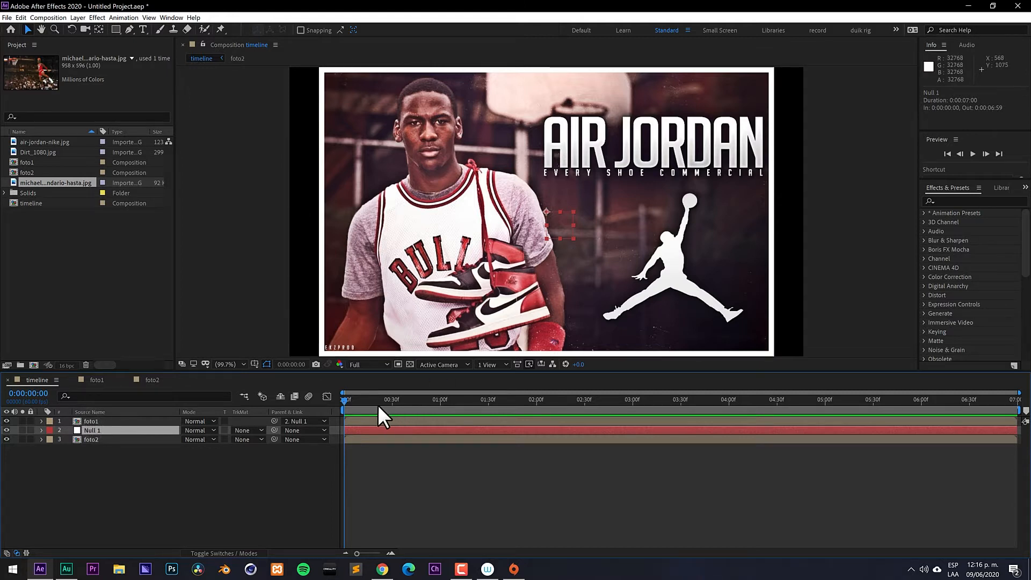
left_click_drag(346, 401, 479, 400)
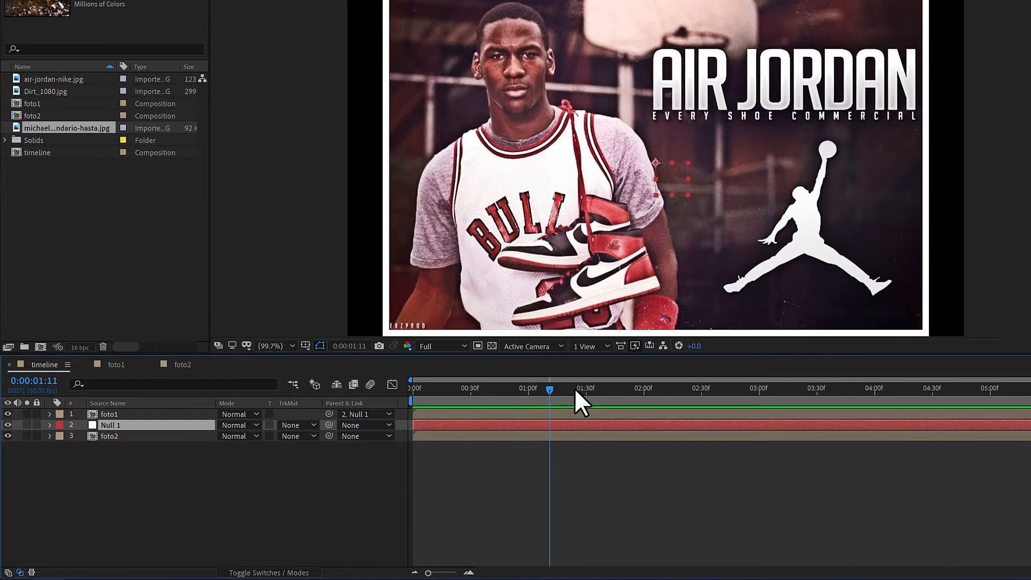
left_click_drag(406, 392, 589, 390)
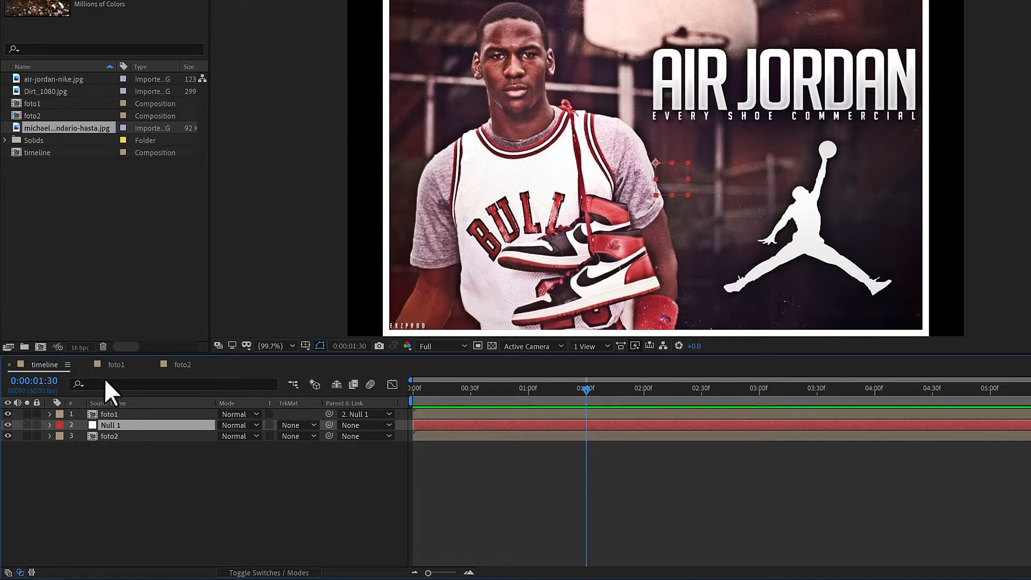
key("p")
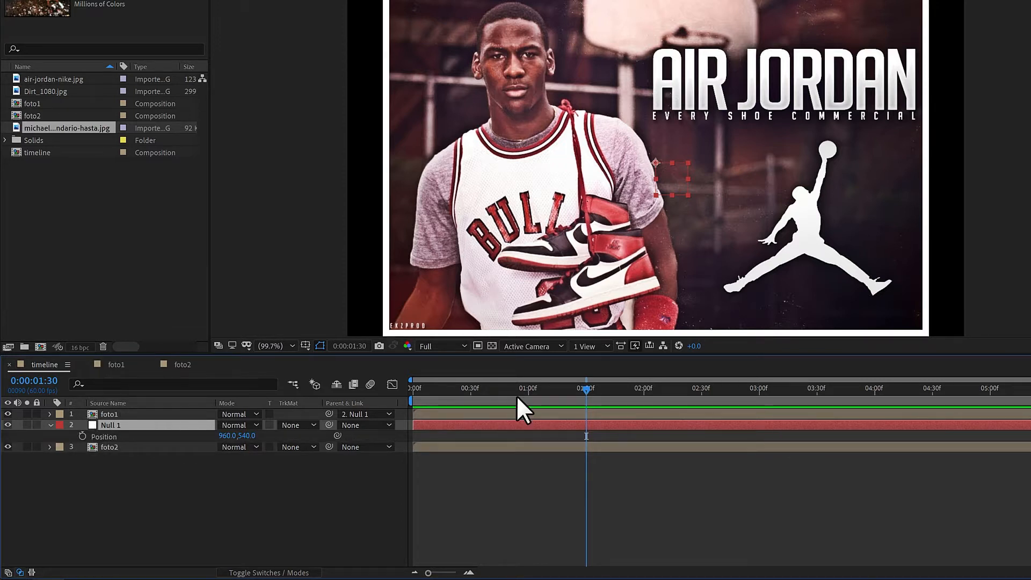
left_click_drag(591, 388, 644, 391)
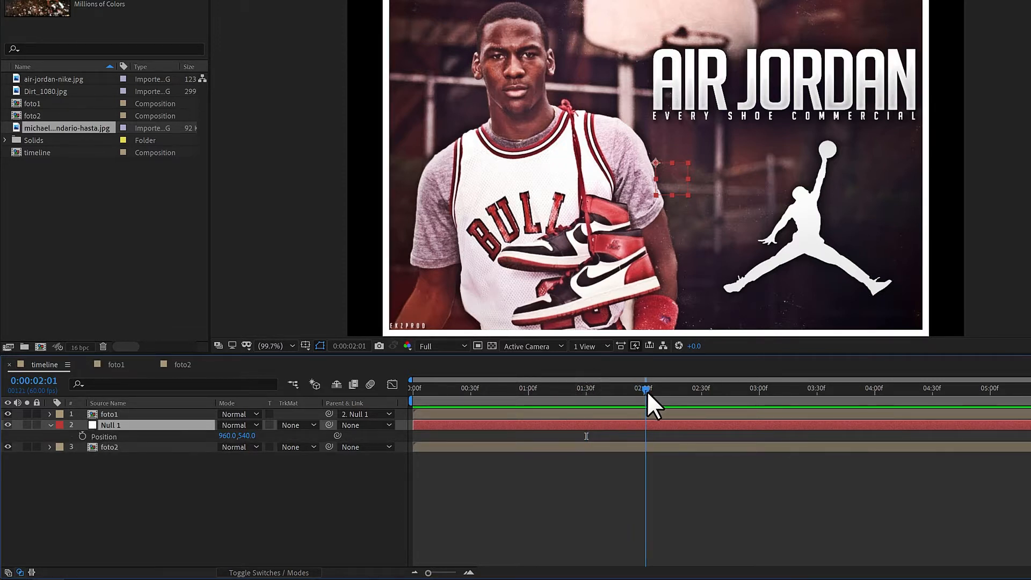
left_click(81, 436)
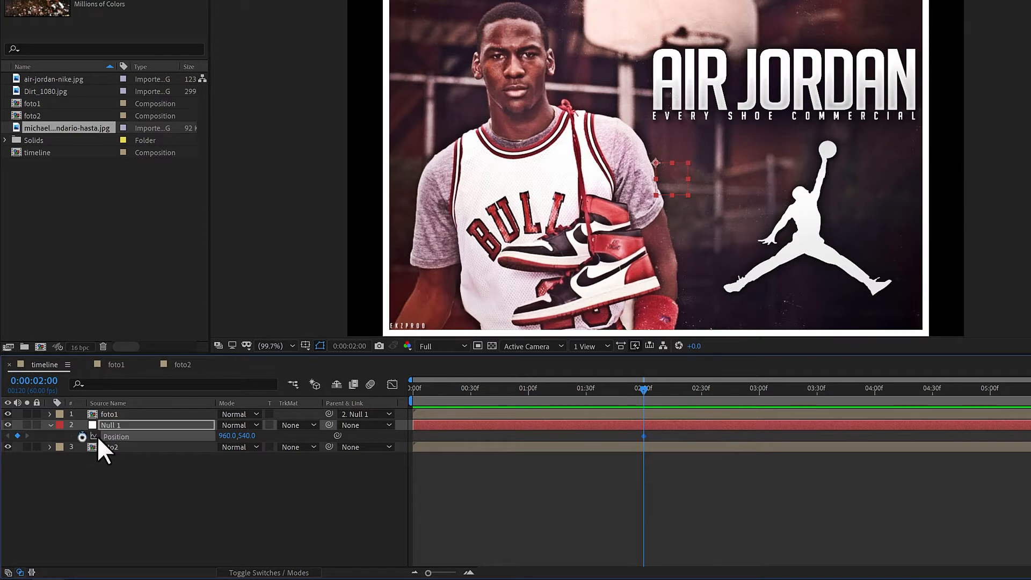
- At 0:00:04:30, move Null 1 horizontally to about -963, 540, and parent the foto2 layer to Null 1
left_click_drag(644, 391, 933, 394)
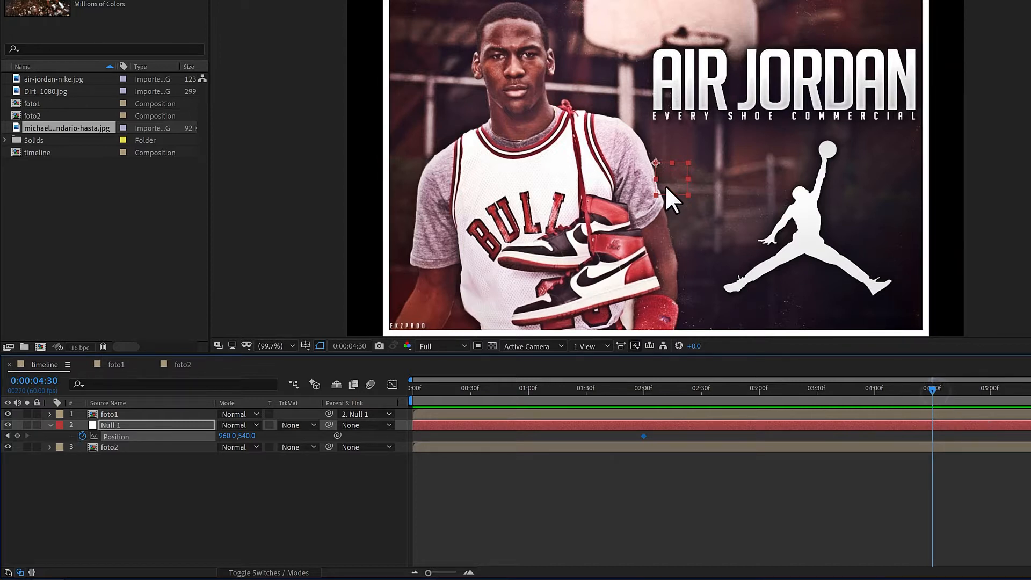
left_click_drag(674, 196, 65, 211)
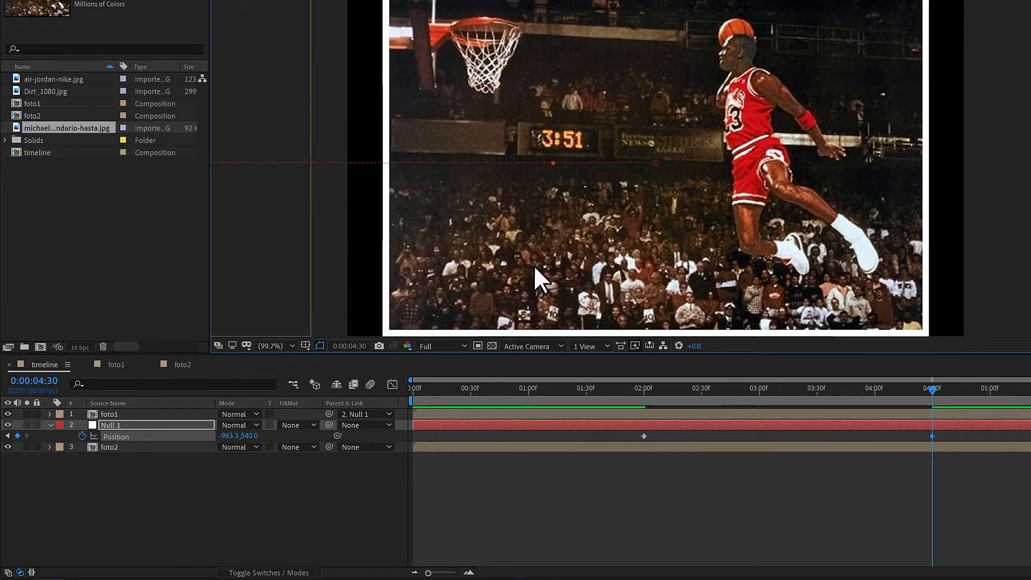
left_click(124, 446)
left_click_drag(329, 446, 124, 424)
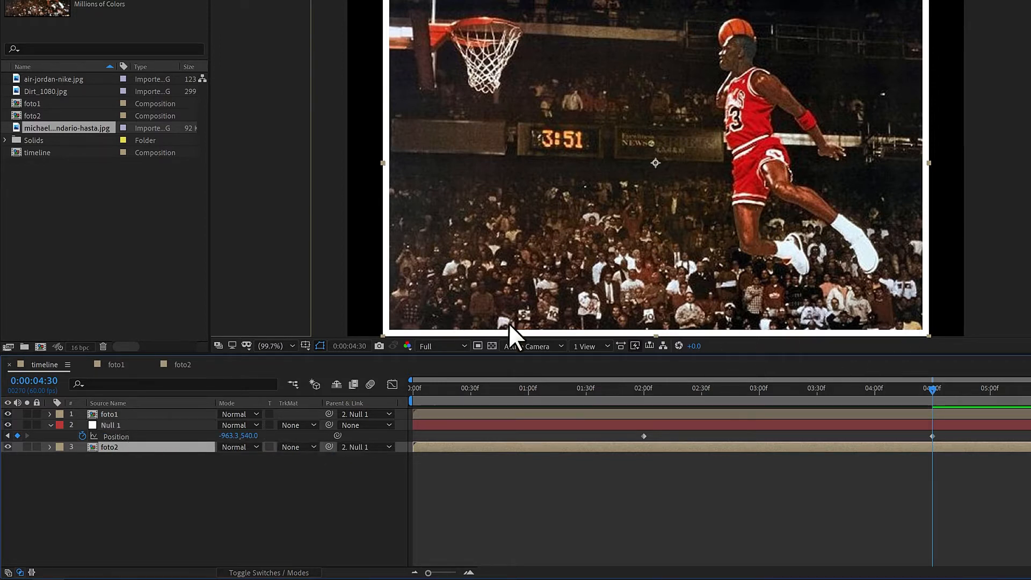
- Apply Easy Ease to both Position keyframes of Null 1 using the speed graph
left_click_drag(929, 389, 645, 391)
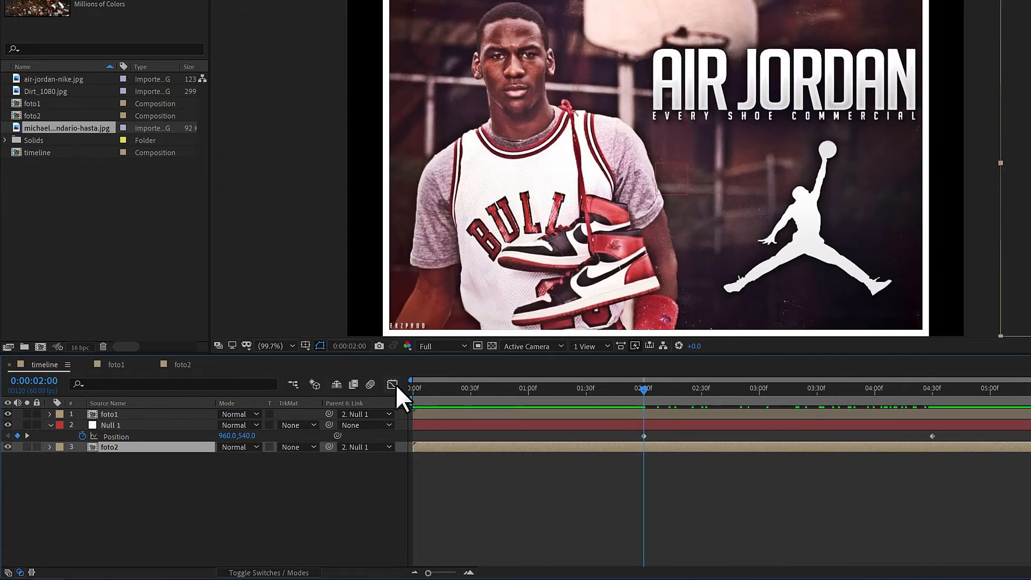
left_click_drag(953, 437, 634, 432)
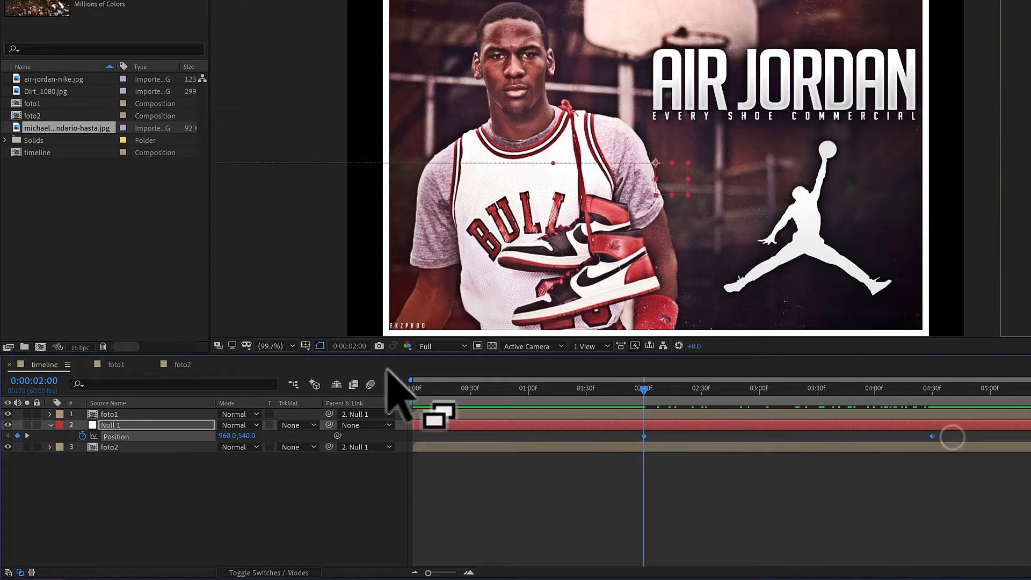
left_click(392, 385)
left_click_drag(976, 451, 580, 411)
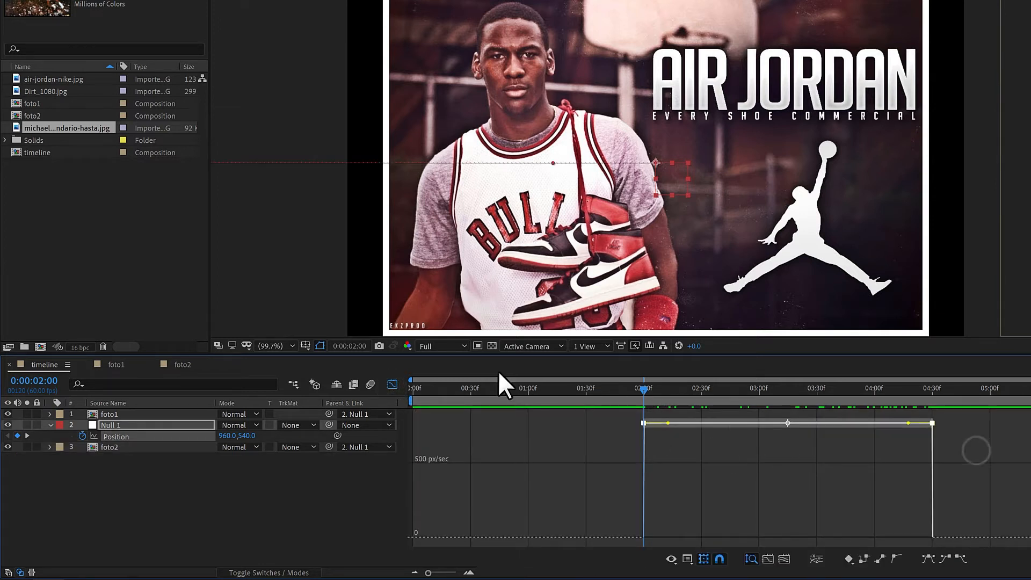
left_click(927, 560)
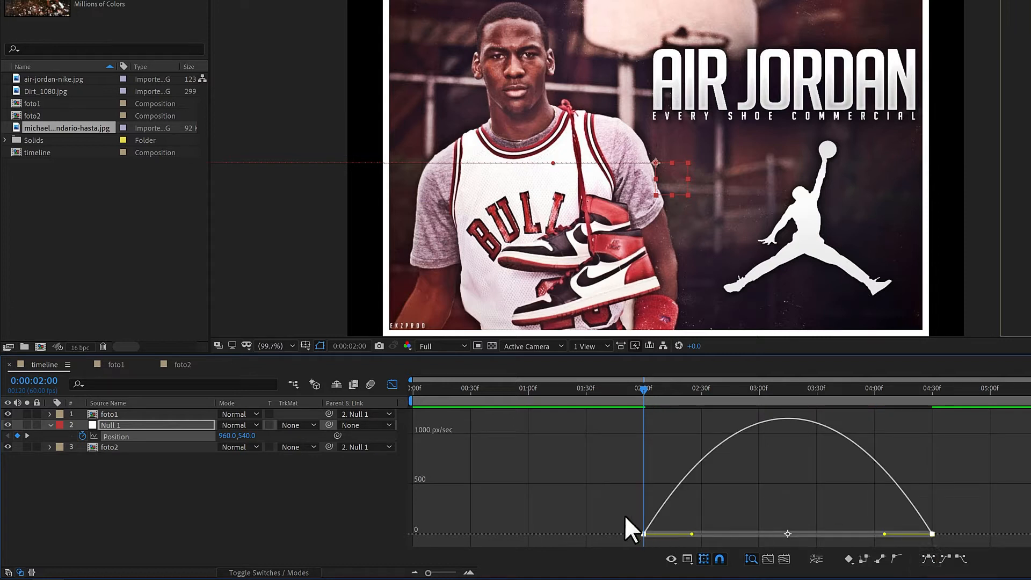
- Lengthen both ease handles of the speed curve, giving the first keyframe about 50% influence, and preview the photo transition
left_click_drag(623, 515, 708, 536)
left_click_drag(947, 522, 852, 537)
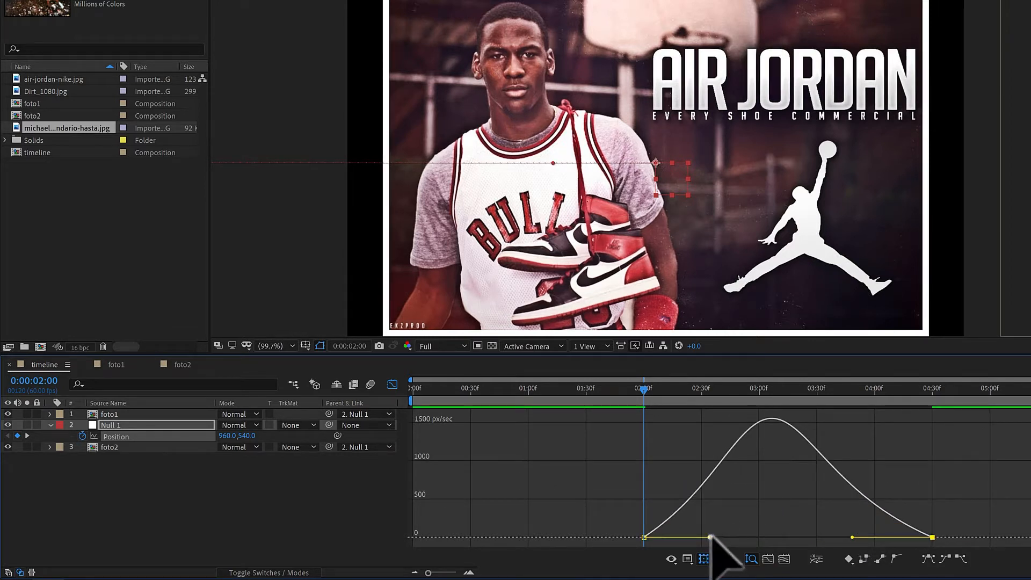
left_click_drag(710, 537, 717, 537)
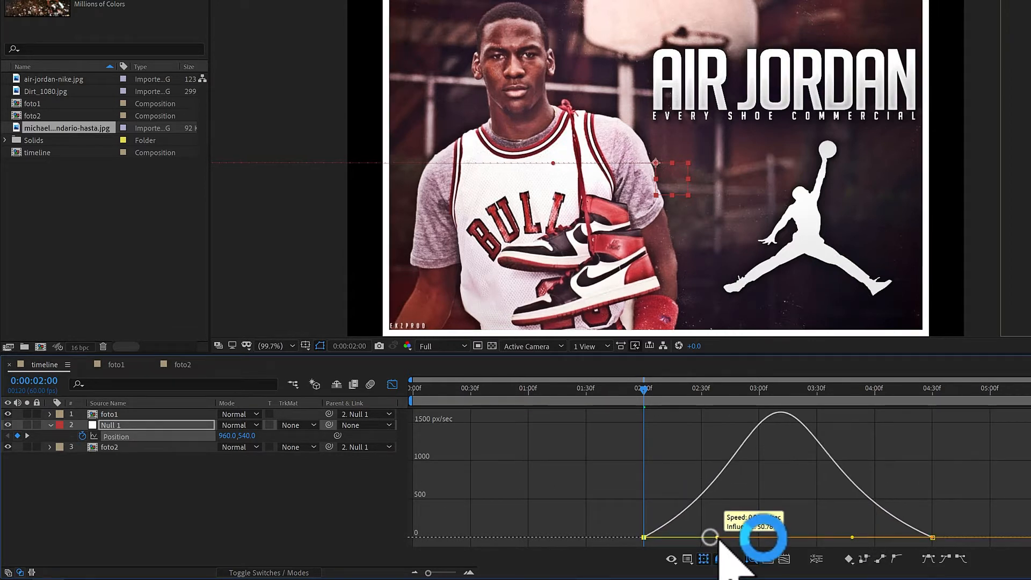
left_click(392, 384)
key("space")
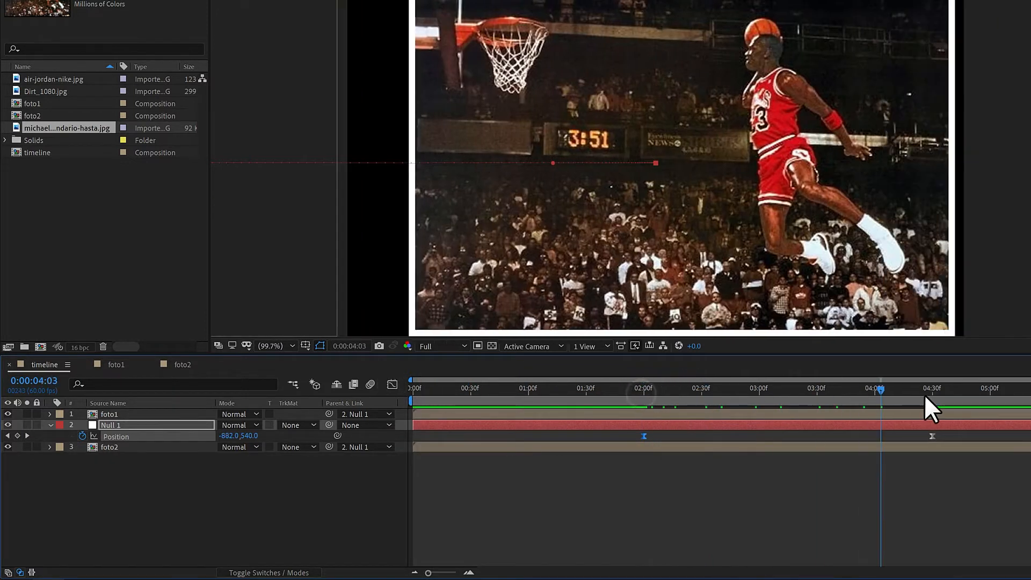
left_click_drag(924, 394, 369, 410)
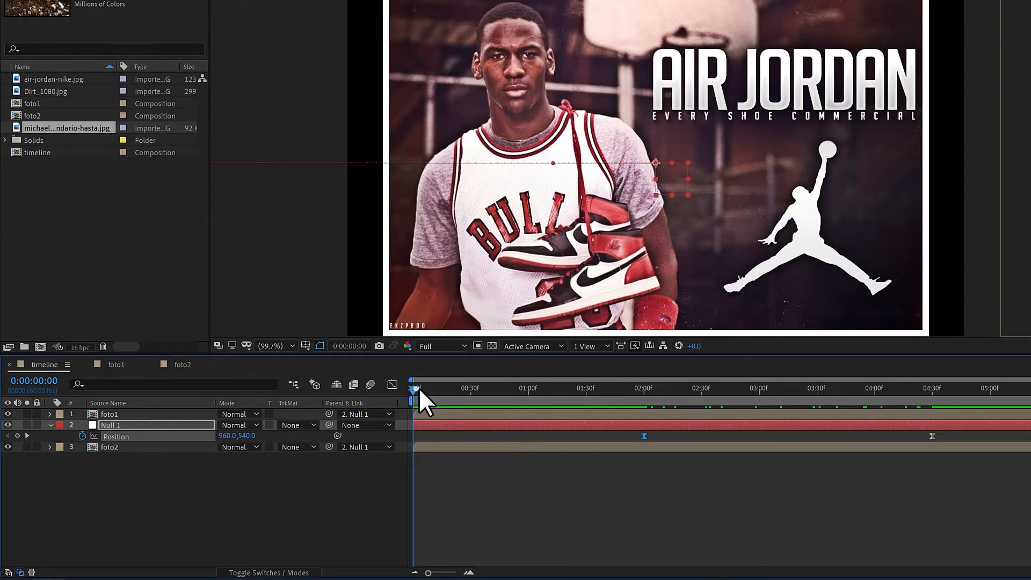
- Create a new adjustment layer in the timeline composition
left_click_drag(417, 388, 511, 391)
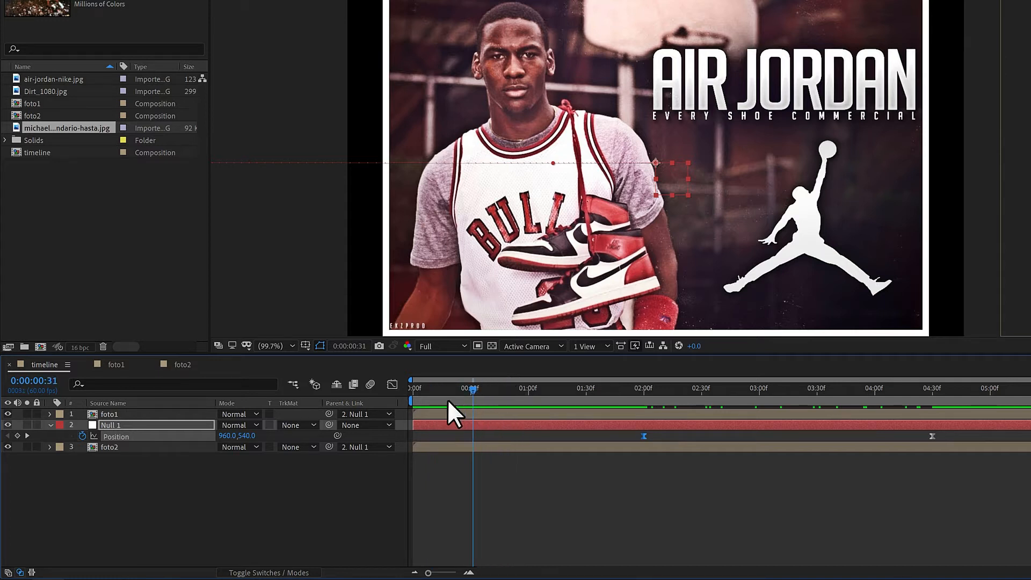
left_click_drag(447, 398, 414, 396)
left_click(82, 19)
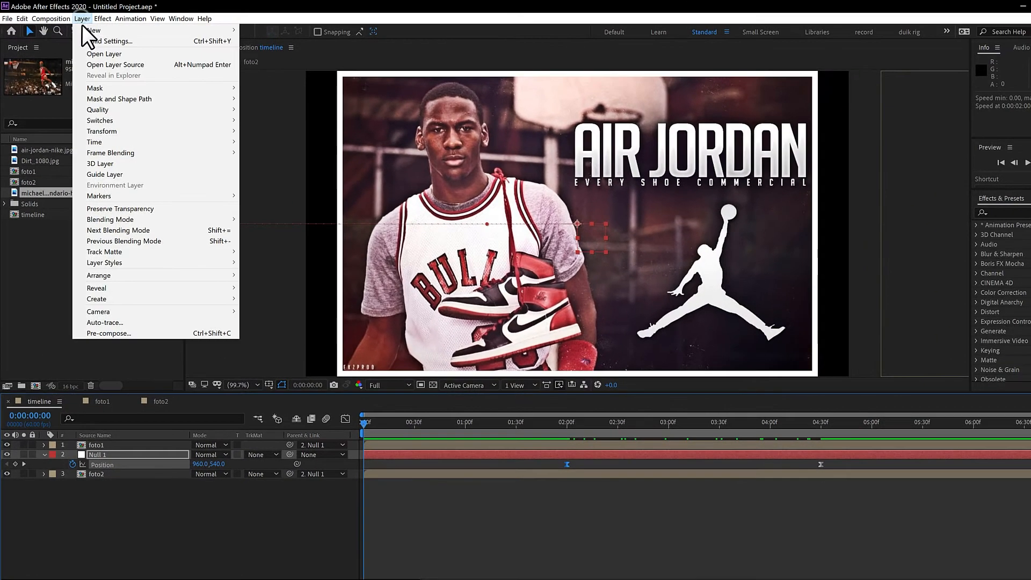
mouse_move(97, 29)
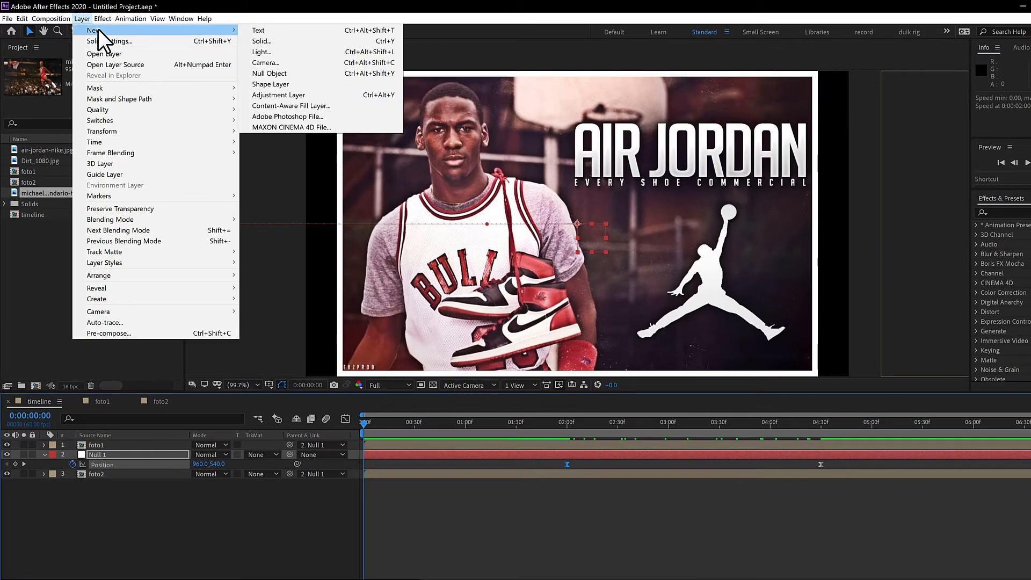
left_click(294, 95)
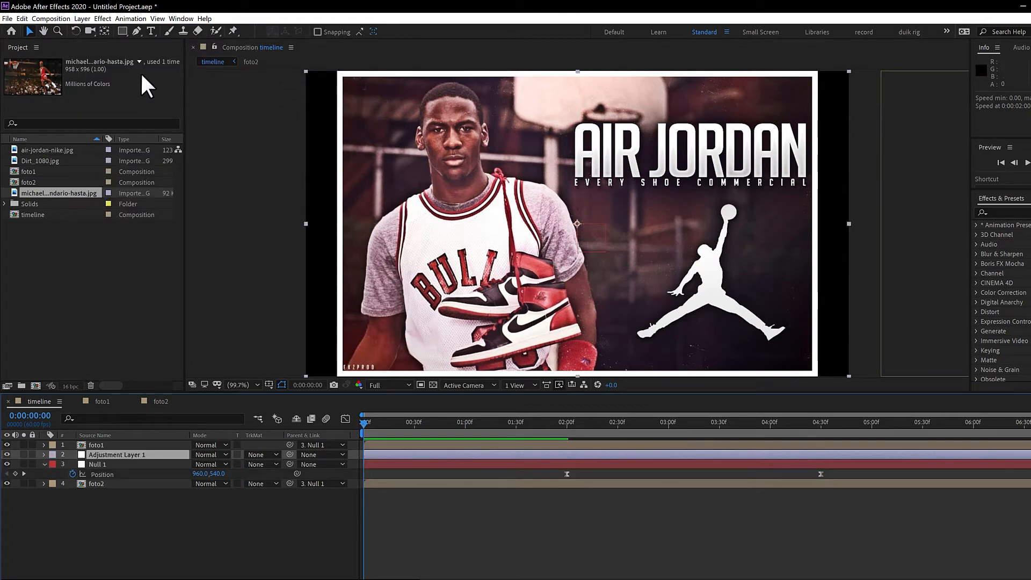
- Apply the Levels color correction effect to the adjustment layer and widen its settings area to show the full histogram
left_click(102, 18)
mouse_move(154, 130)
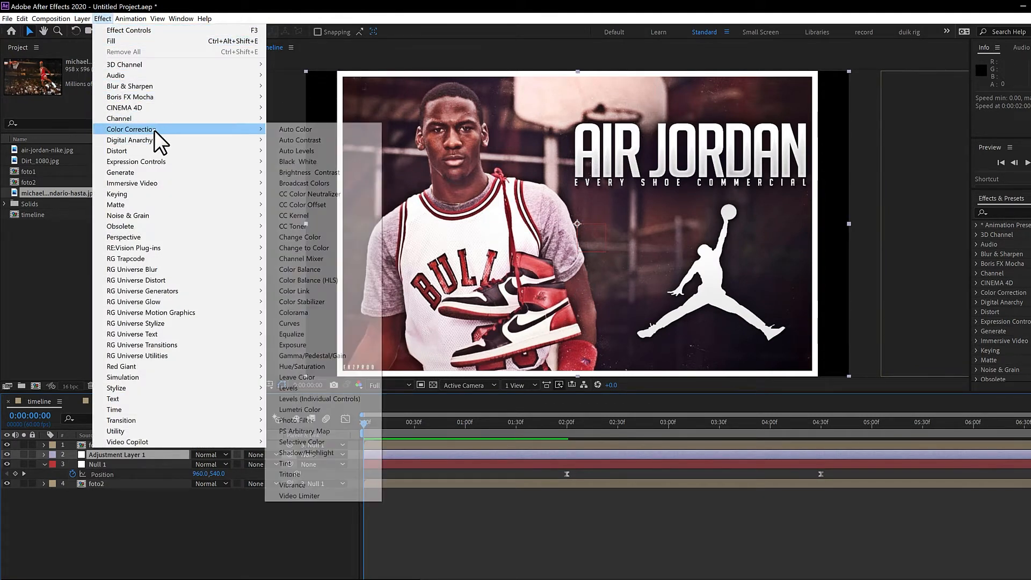
left_click(310, 387)
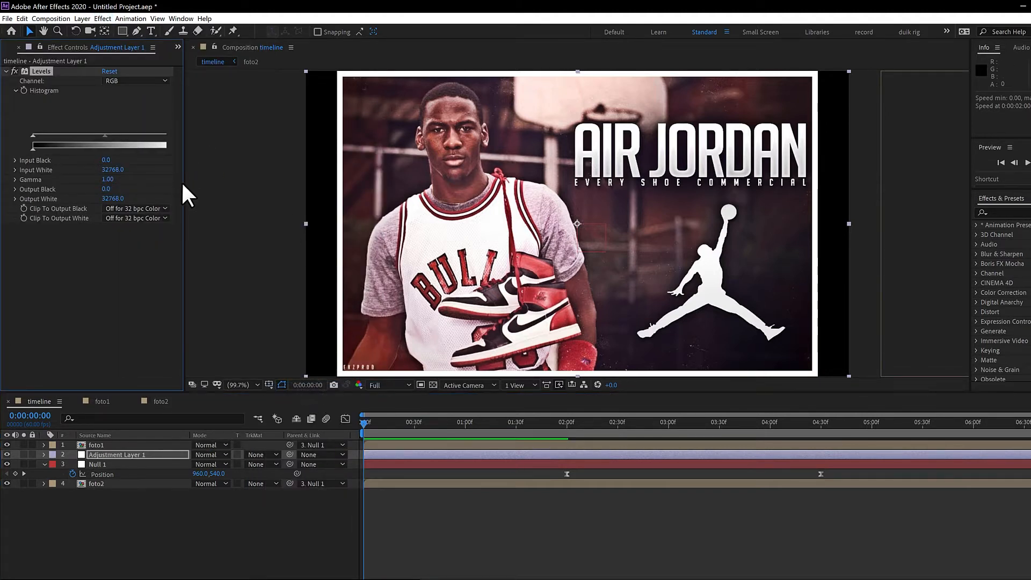
left_click_drag(183, 183, 240, 193)
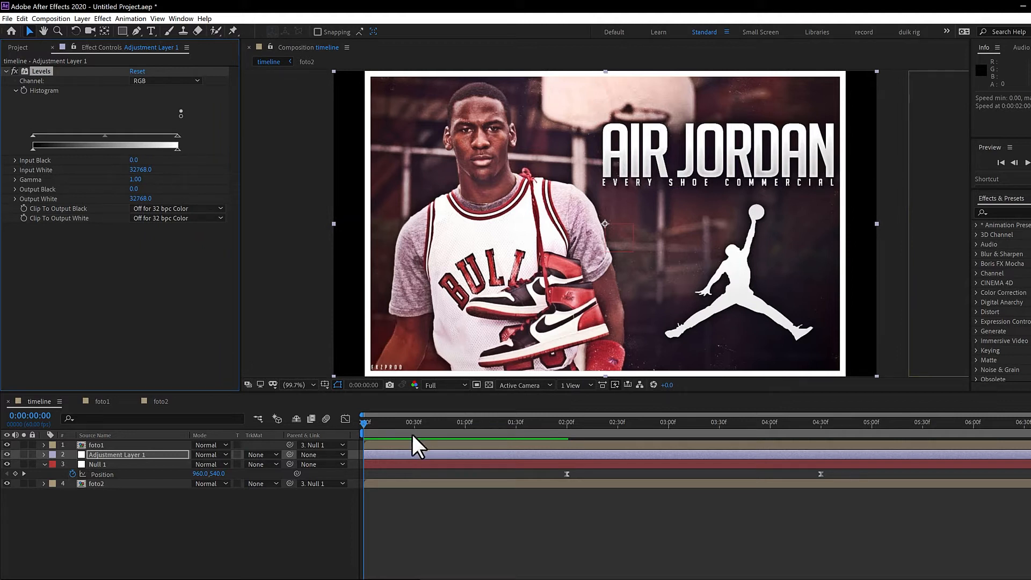
- Add a keyframe for the Levels Histogram at 0:00:01:00
left_click_drag(436, 429, 397, 430)
mouse_move(466, 428)
left_mouse_down()
mouse_move(450, 427)
mouse_move(464, 424)
left_mouse_up()
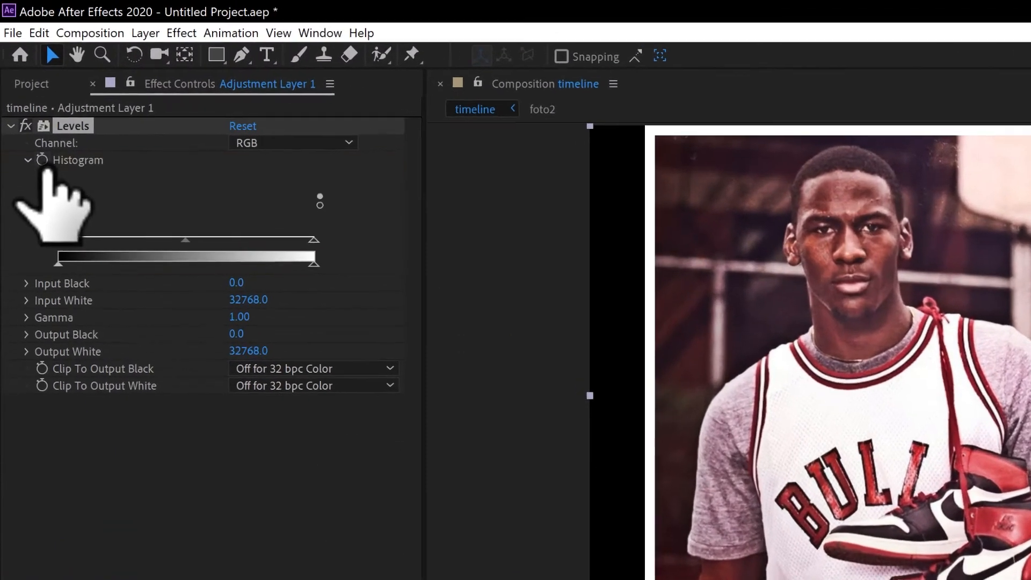
left_click(43, 161)
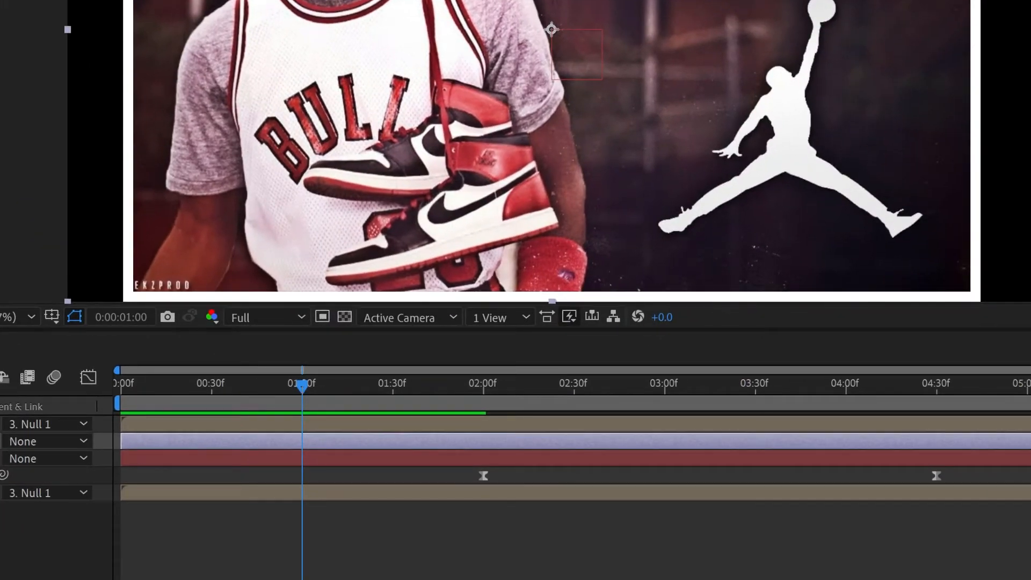
- At 0:00:02:00, lower the Levels Output White to about 17476 and move the adjustment layer above foto1
left_click(480, 388)
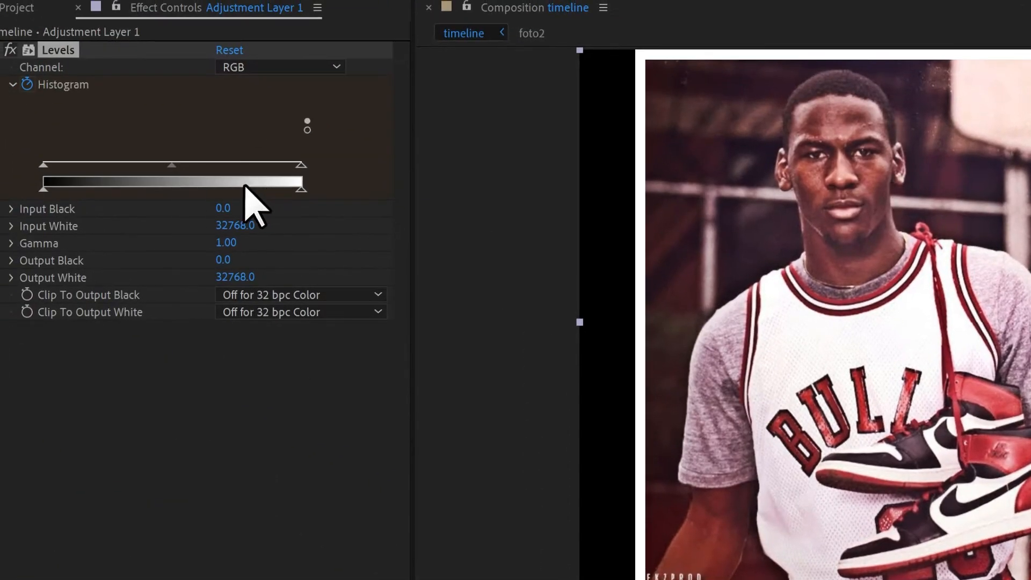
left_click_drag(300, 189, 181, 200)
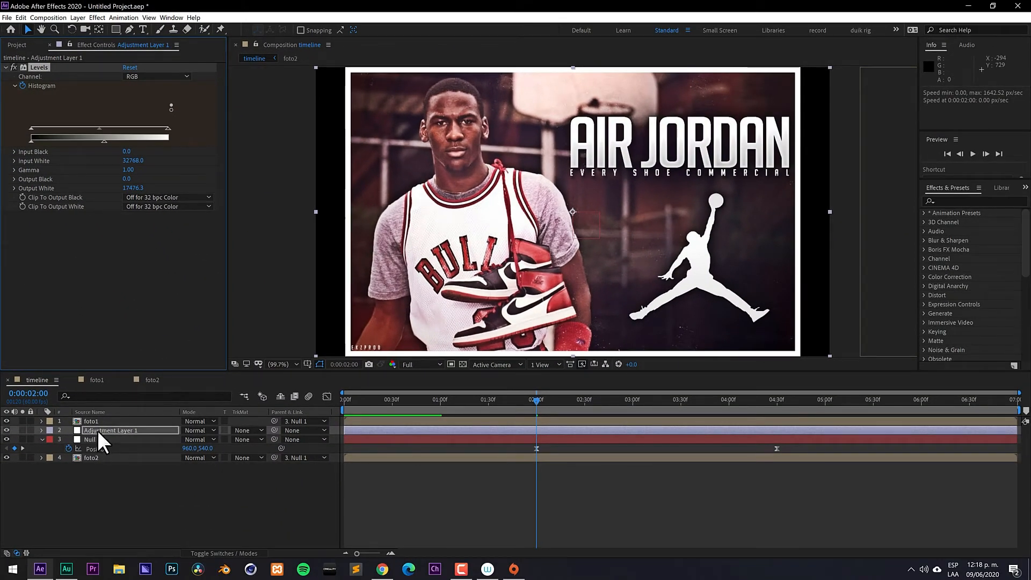
left_click_drag(100, 430, 100, 416)
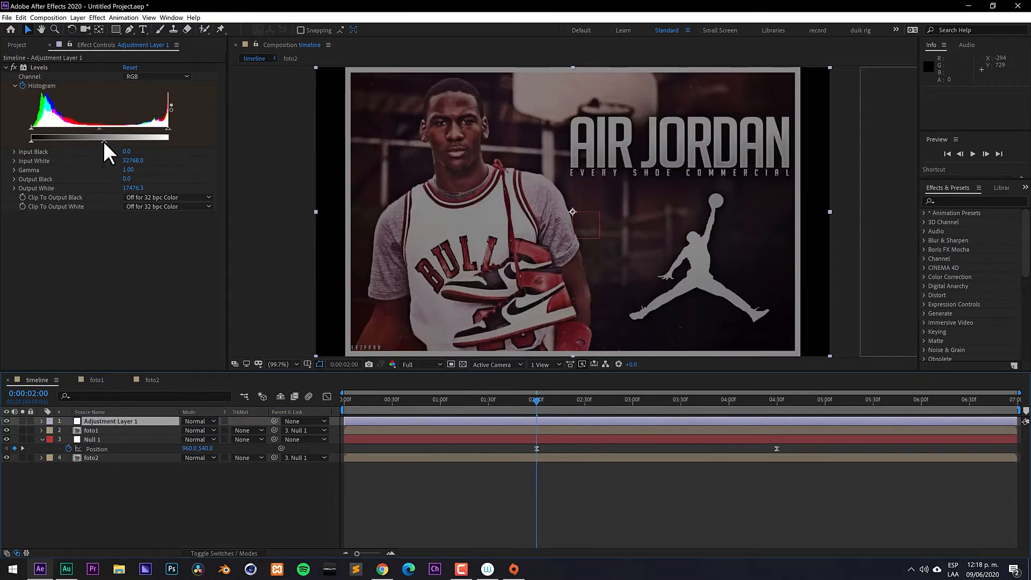
- Refine the darkened Levels at 0:00:02:00 to Input Black 3598.1, Gamma 1.26 and Output White 20303.3, and check the fade
left_click_drag(104, 141, 108, 142)
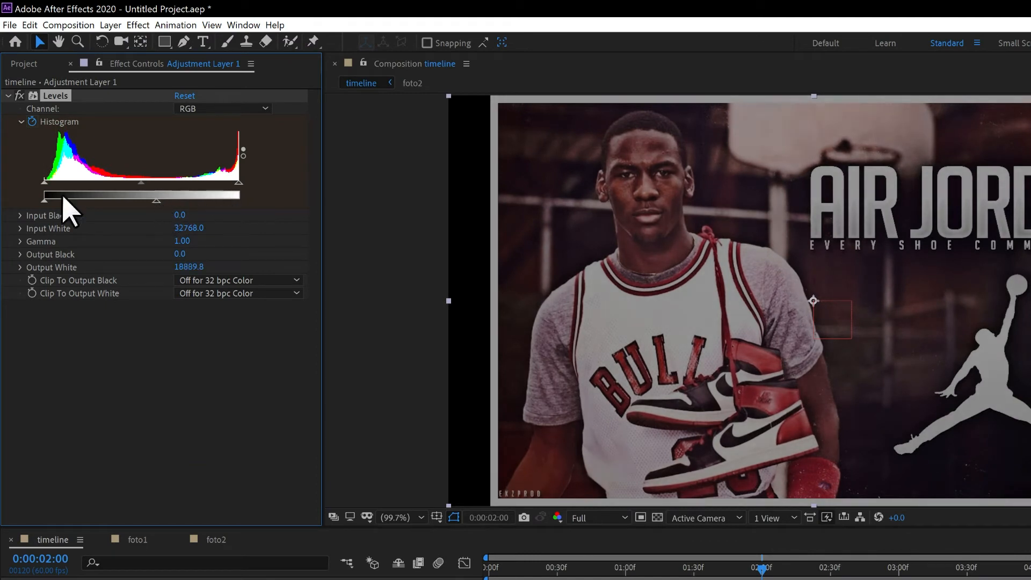
left_click_drag(44, 184, 74, 185)
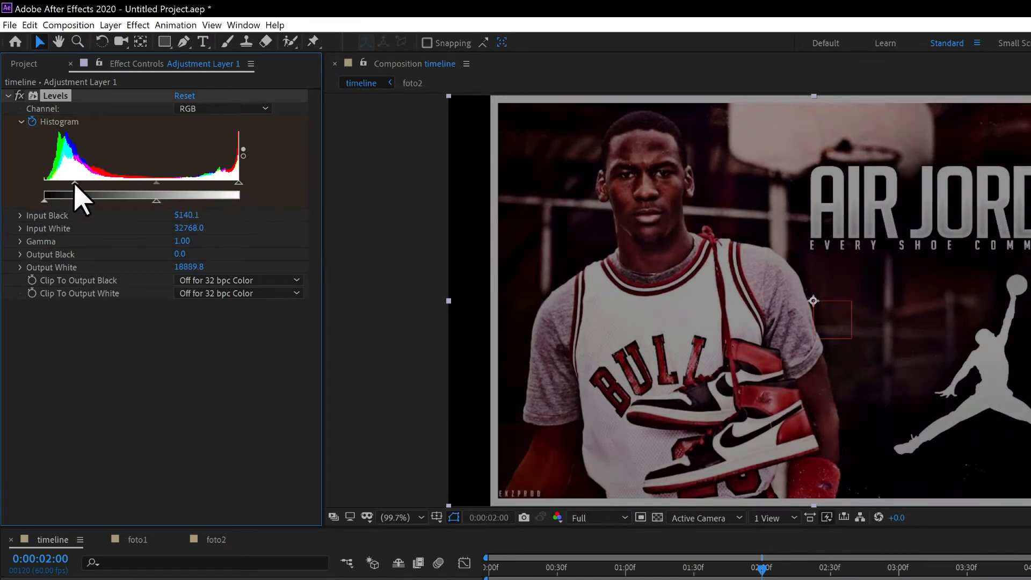
mouse_move(155, 187)
left_mouse_down()
mouse_move(141, 185)
mouse_move(165, 202)
left_mouse_up()
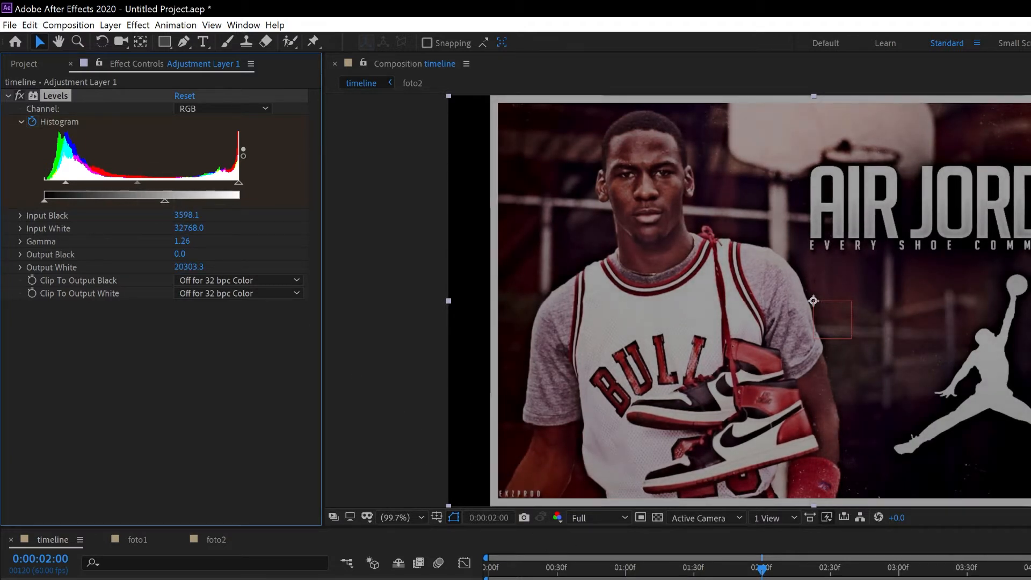
left_click_drag(759, 568, 392, 567)
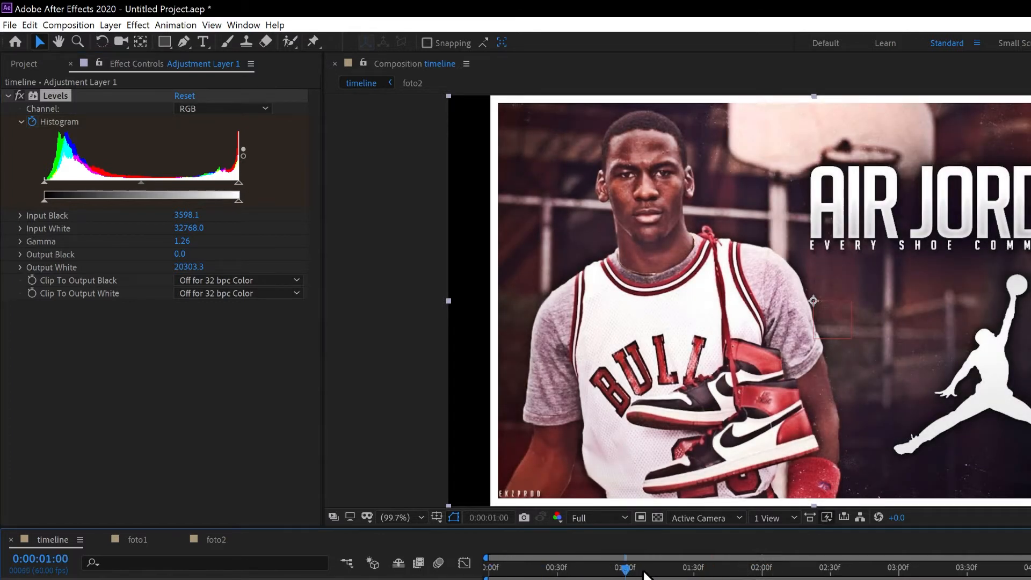
- Reveal the adjustment layer's keyframed properties and add a Levels Histogram keyframe at 0:00:06:00
left_click_drag(643, 573, 998, 555)
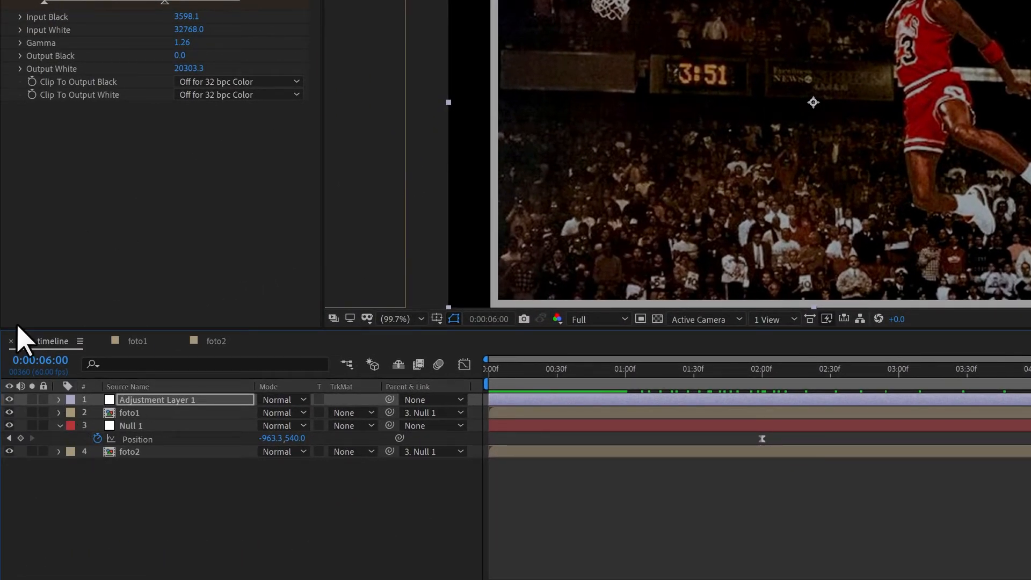
key("u")
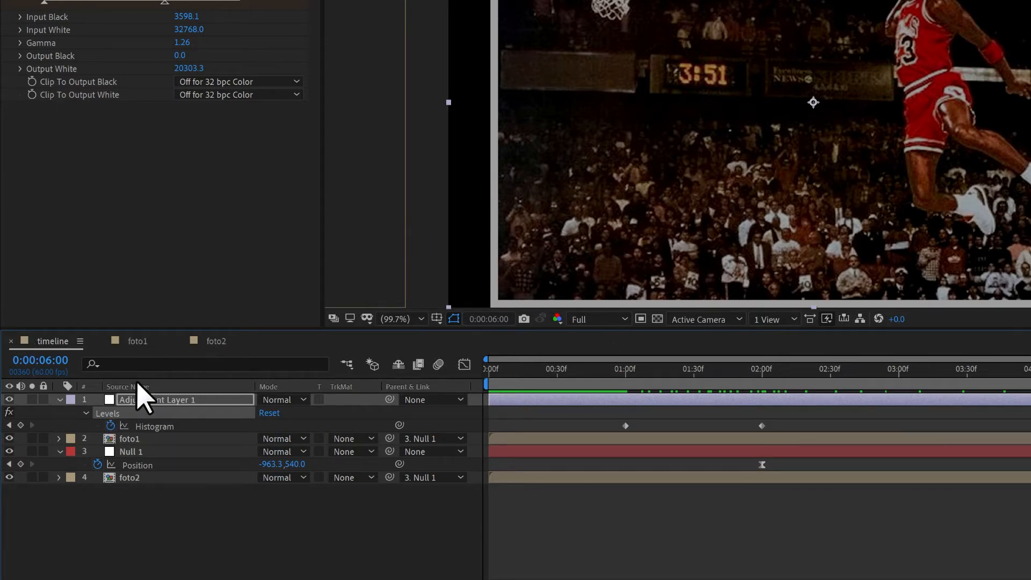
left_click(20, 425)
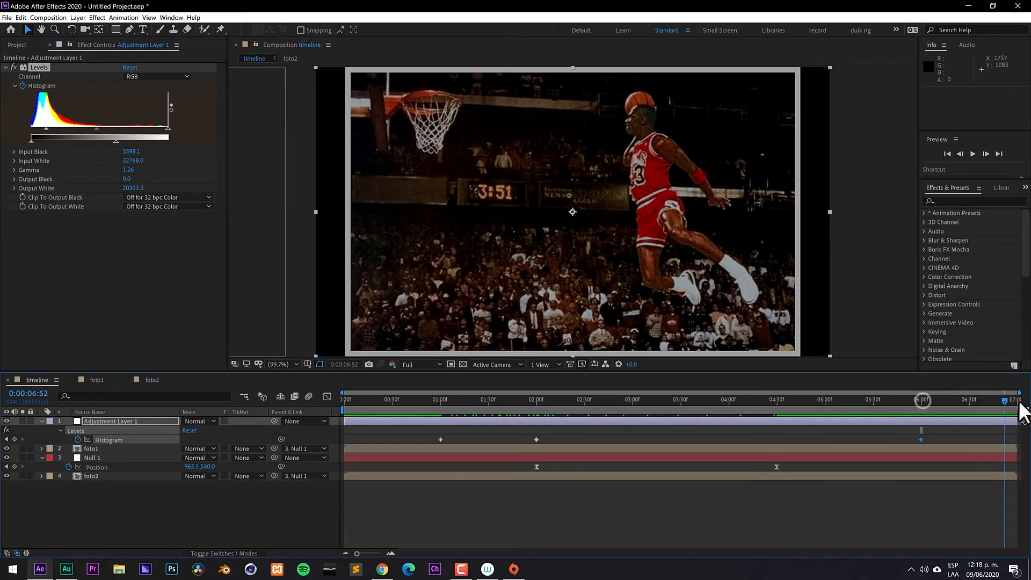
- At 0:00:06:59, reset the adjustment layer's Levels to default values to end the darkening
left_click(1019, 402)
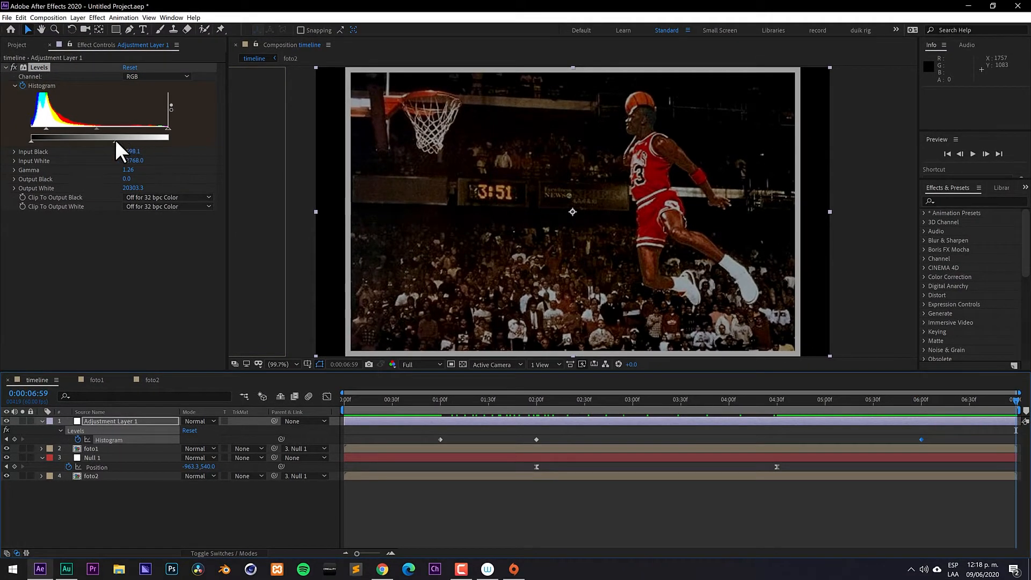
left_click_drag(114, 140, 182, 131)
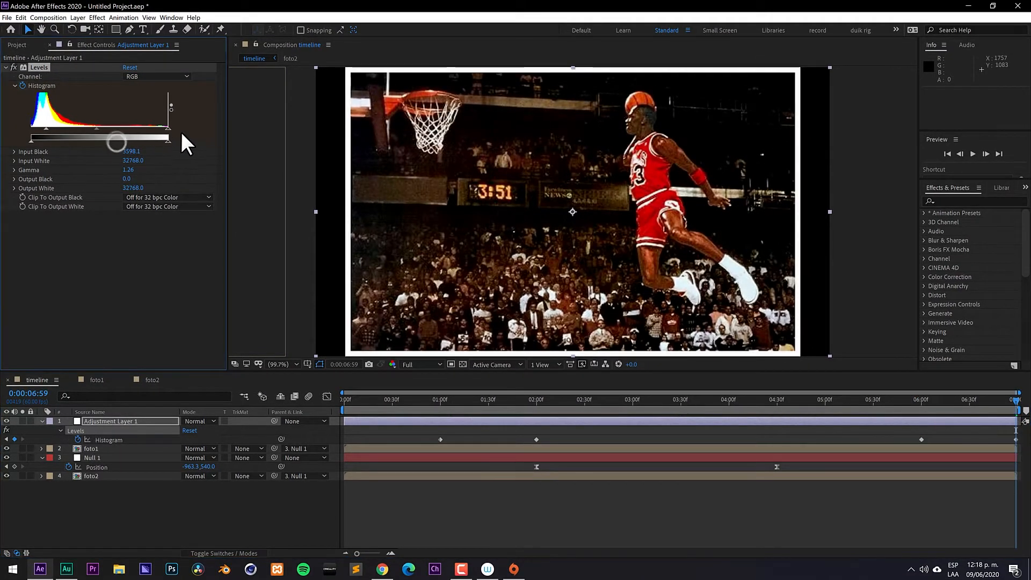
left_click(129, 67)
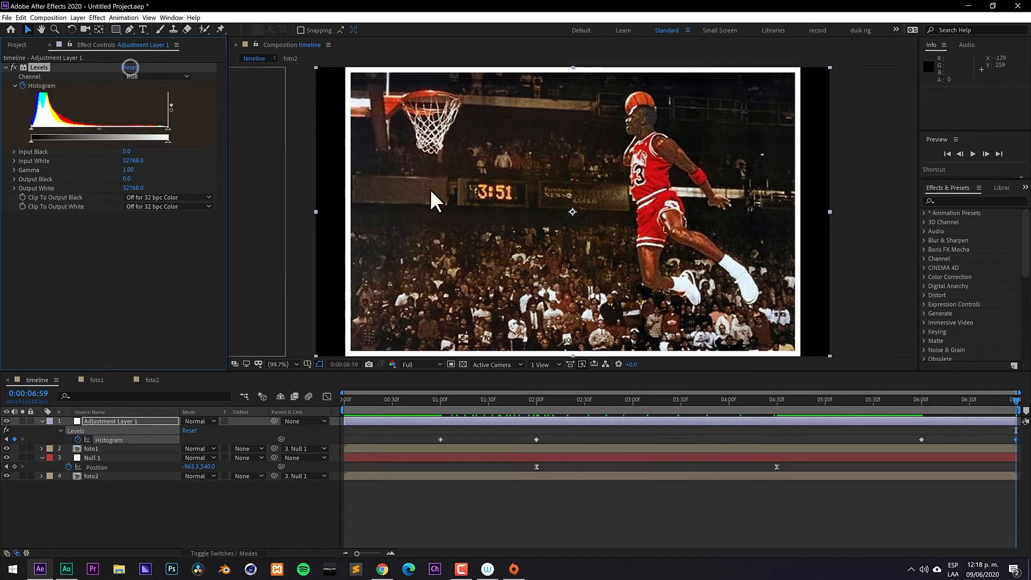
- Shift the last two Histogram keyframes earlier so the final one sits at 0:00:06:11, check the fade, and collapse the layer properties
left_click(420, 400)
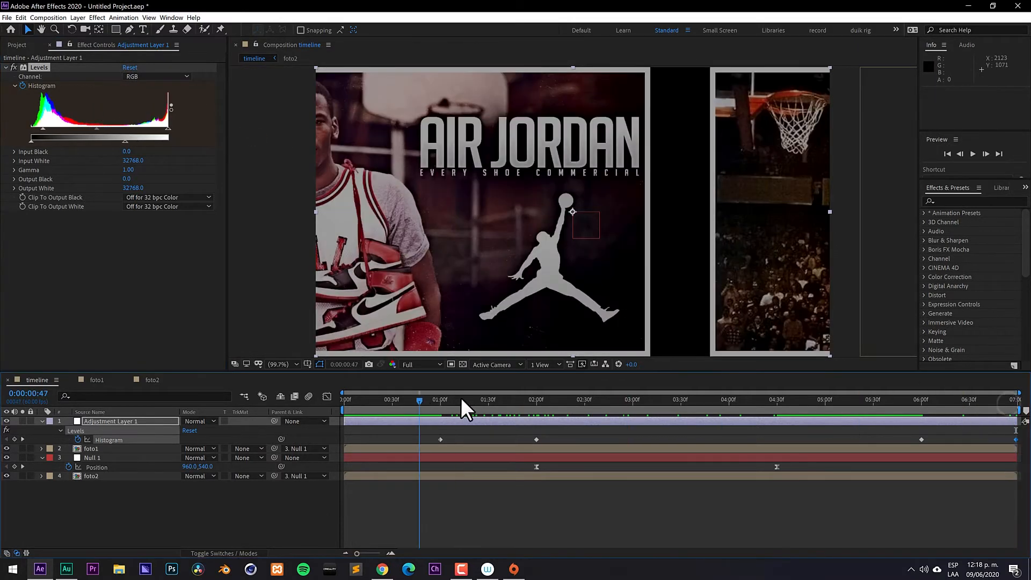
left_click_drag(911, 435, 940, 439)
left_click_drag(844, 403, 357, 412)
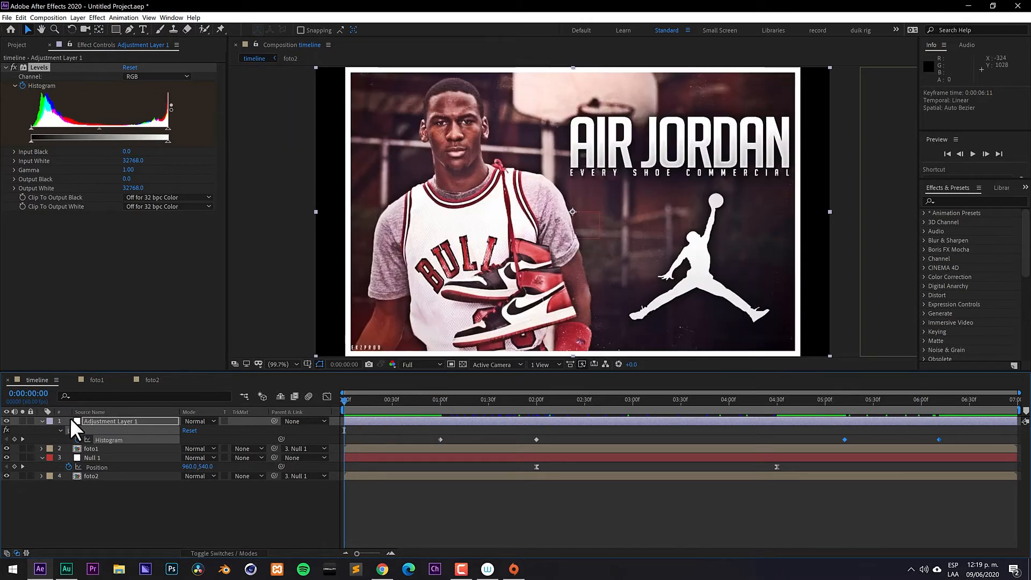
left_click(42, 421)
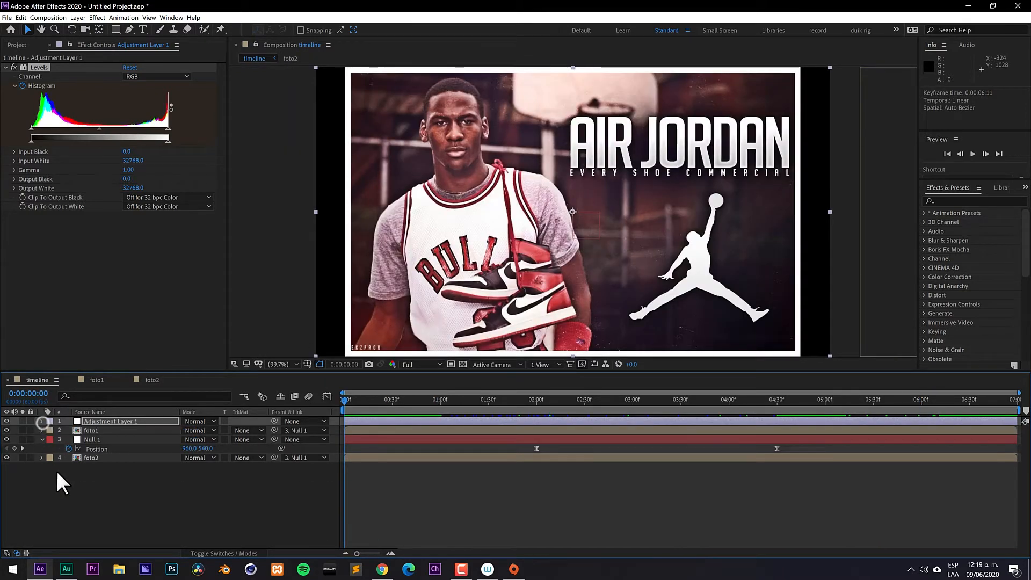
left_click(42, 439)
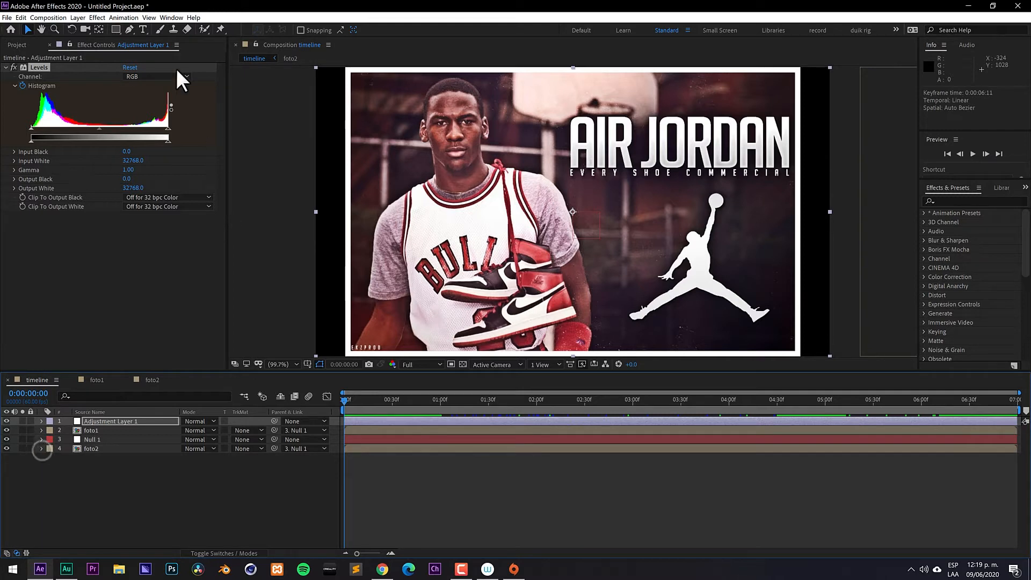
- Add a text layer reading "abril 1987" near the middle of the first photo
left_click(143, 29)
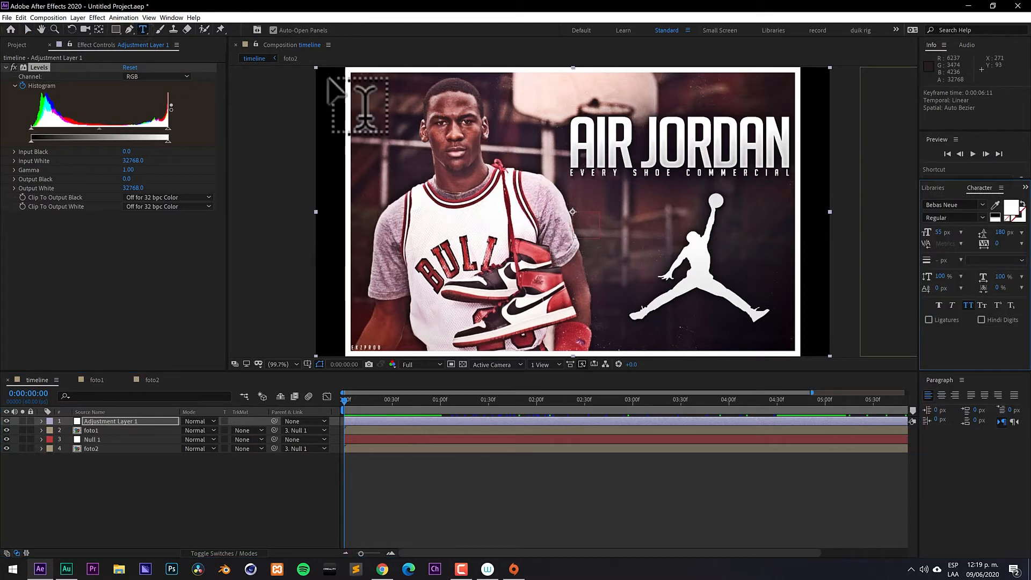
left_click(583, 223)
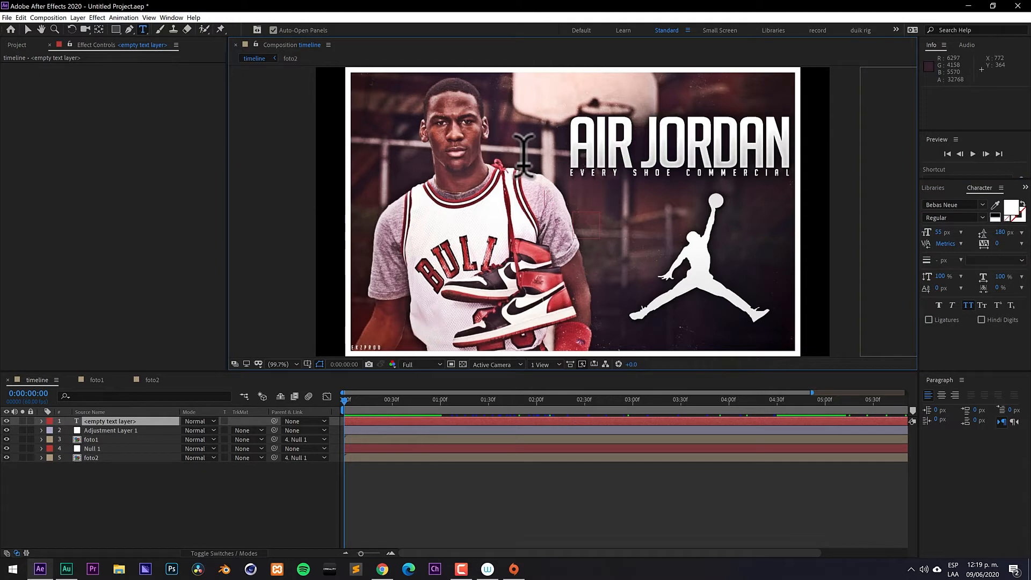
type("abril 1987")
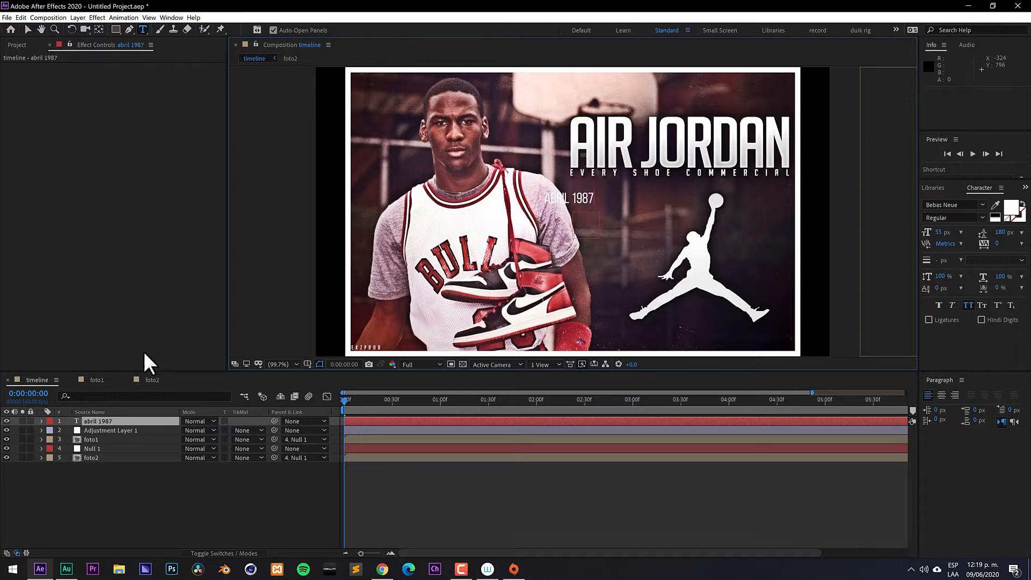
left_click(139, 487)
- Change the abril 1987 text's font to Bebas and its size to 72 px
left_click(110, 421)
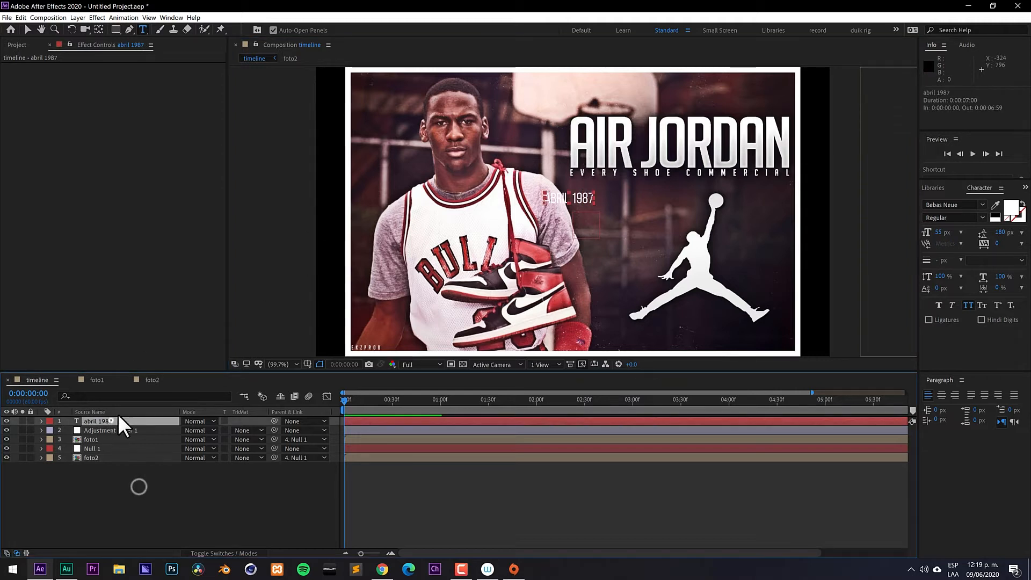
left_click(982, 205)
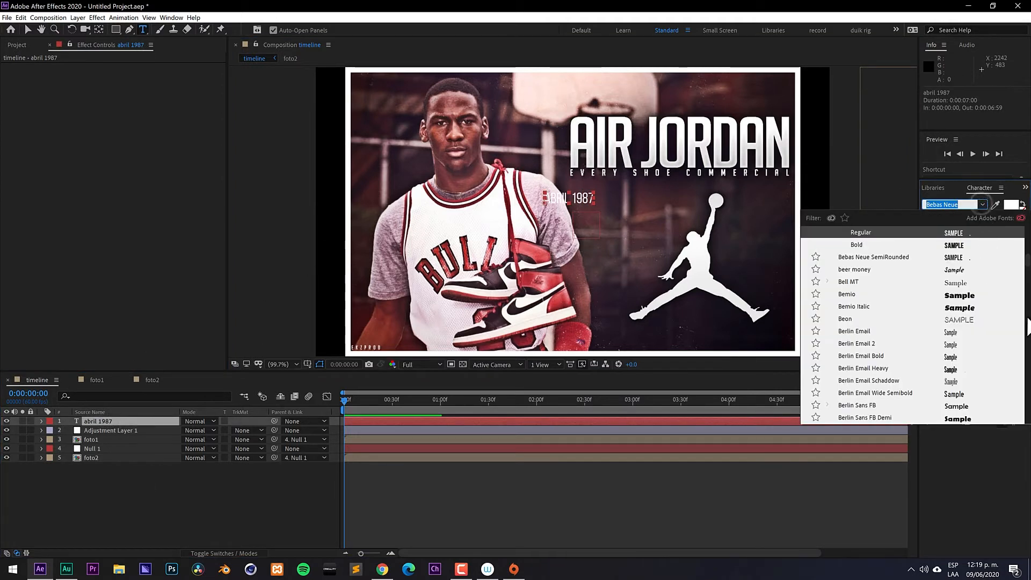
left_click_drag(1028, 272, 1028, 267)
left_click(846, 307)
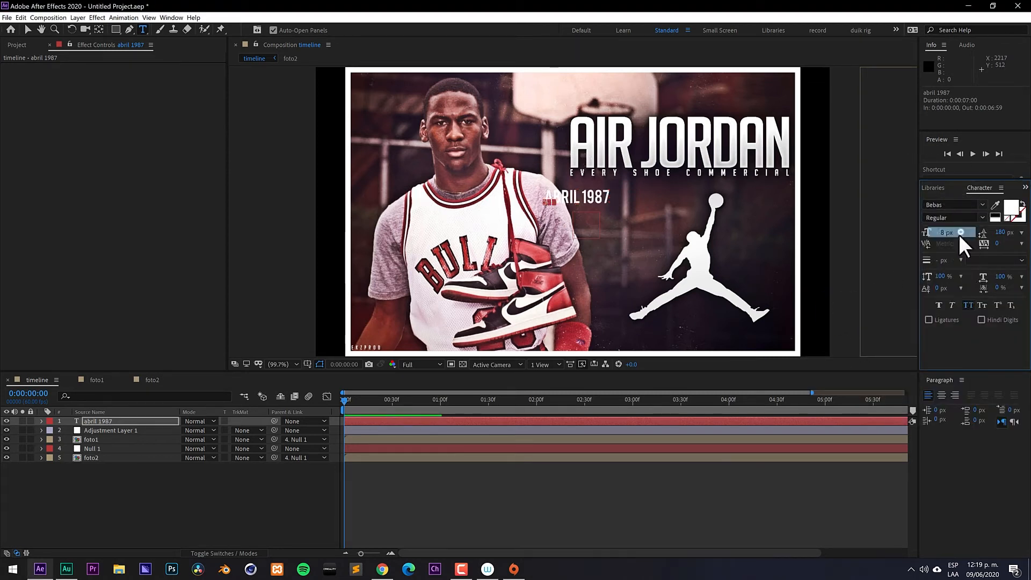
left_click(961, 233)
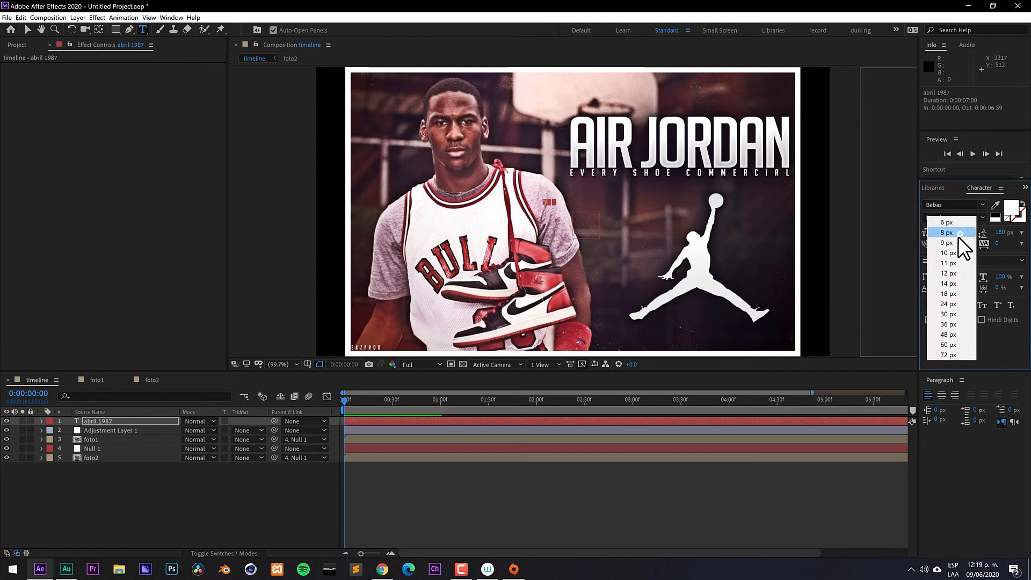
left_click(945, 355)
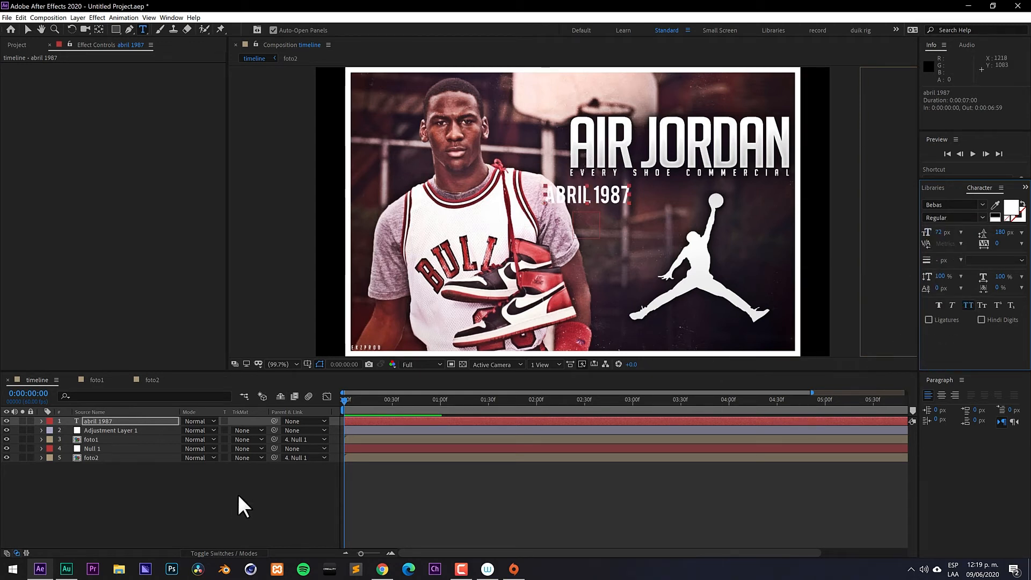
- Show the Align options and center the abril 1987 text horizontally and vertically in the composition
left_click(187, 498)
left_click(119, 422)
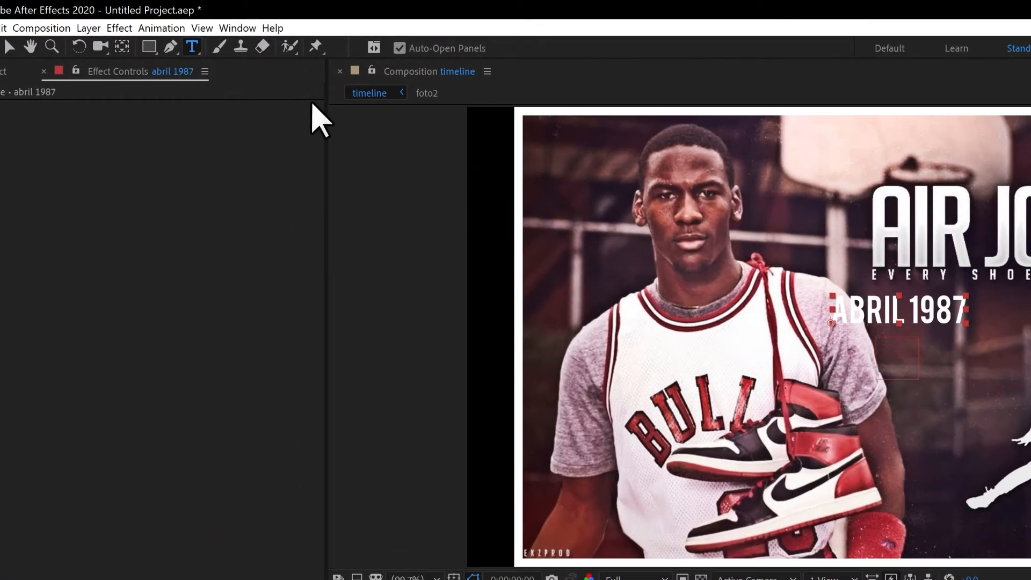
left_click(237, 28)
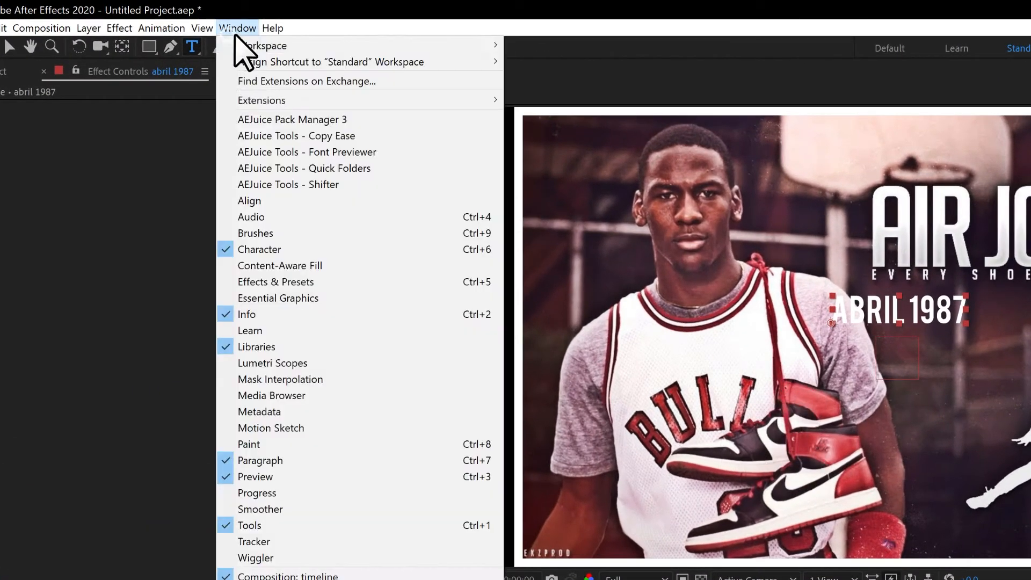
left_click(248, 201)
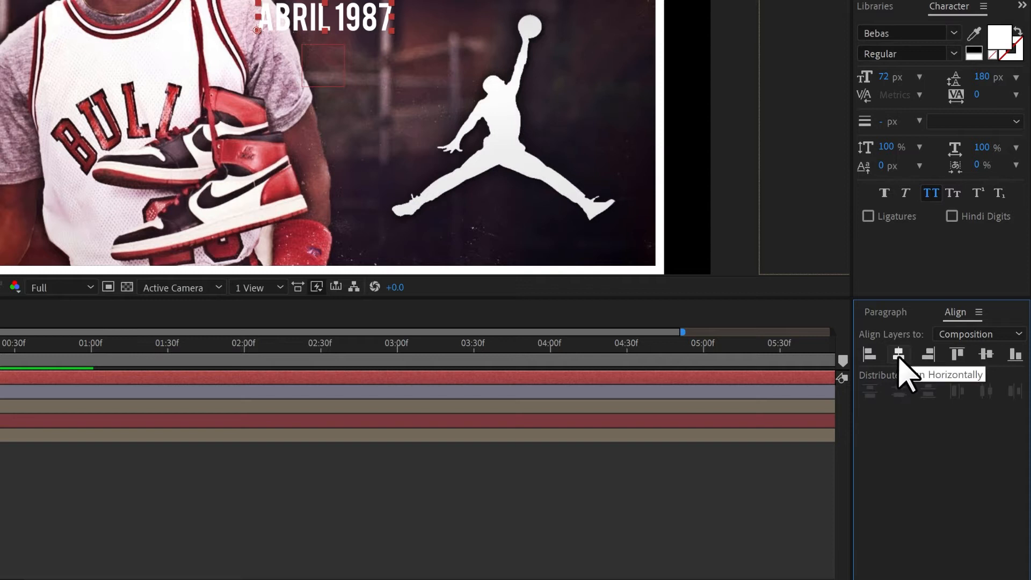
left_click(898, 356)
left_click(986, 355)
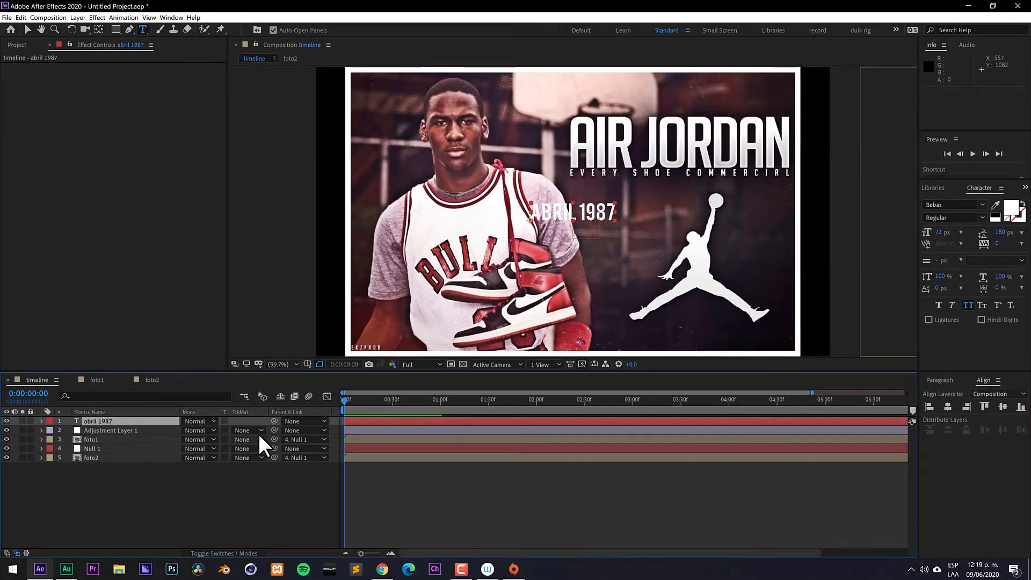
- Parent the abril 1987 text layer to Null 1 and scrub the timeline to check that it follows the photo
left_click_drag(213, 422, 93, 450)
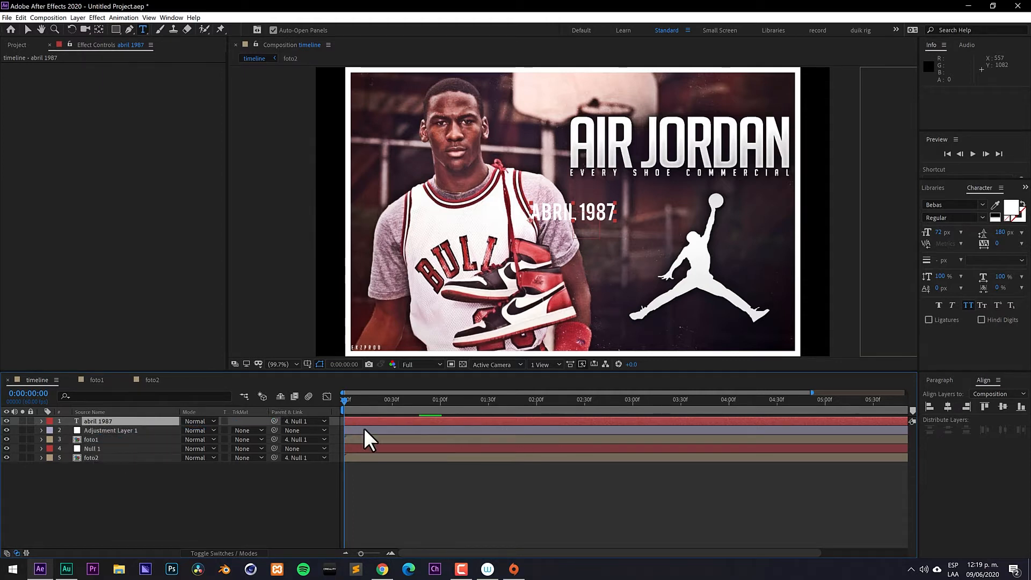
left_click_drag(381, 414, 894, 414)
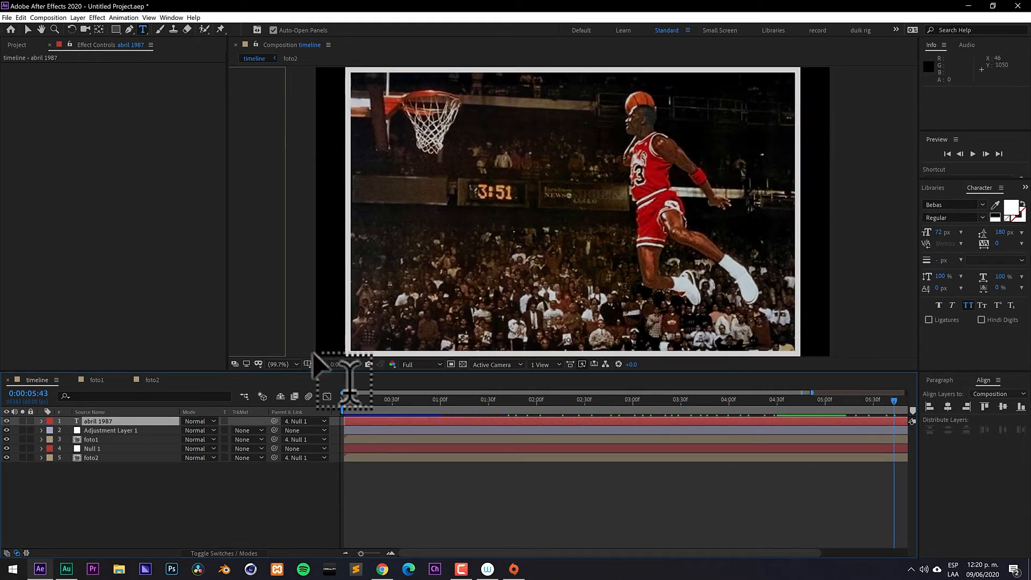
left_click_drag(431, 407, 323, 411)
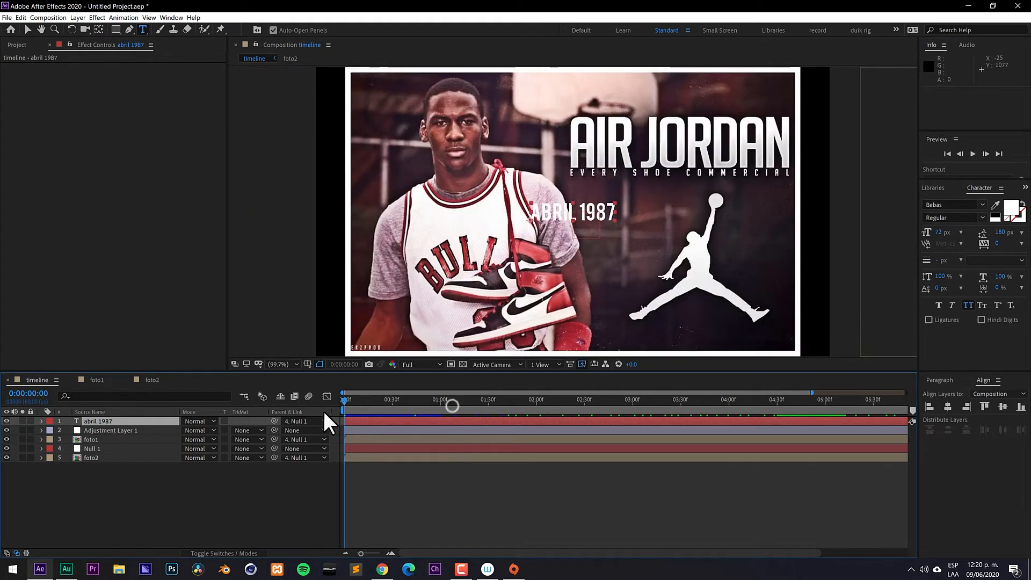
- Duplicate the abril 1987 text layer at the start of the timeline and set the copy's parent to None
key("ctrl+d")
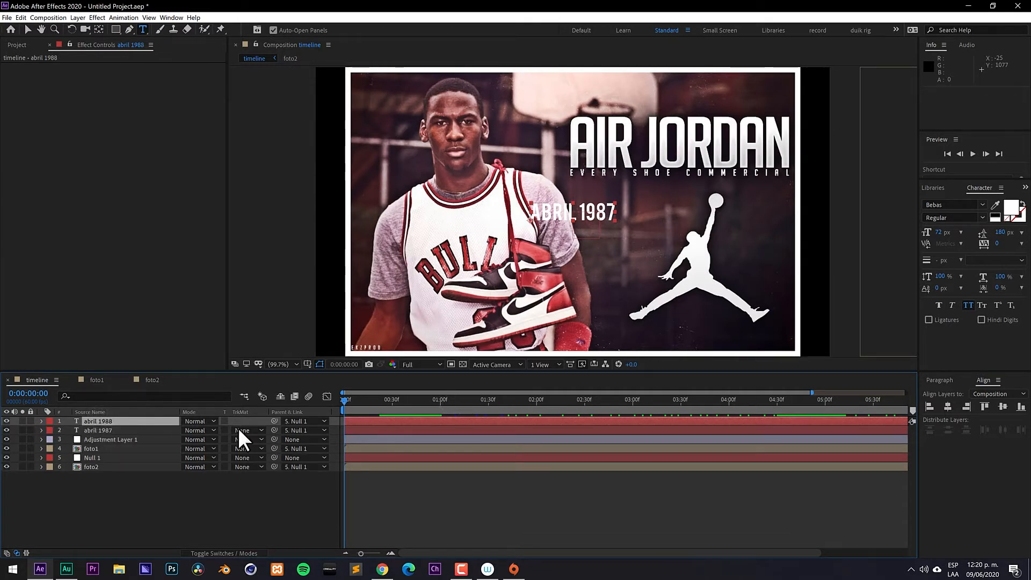
left_click(314, 421)
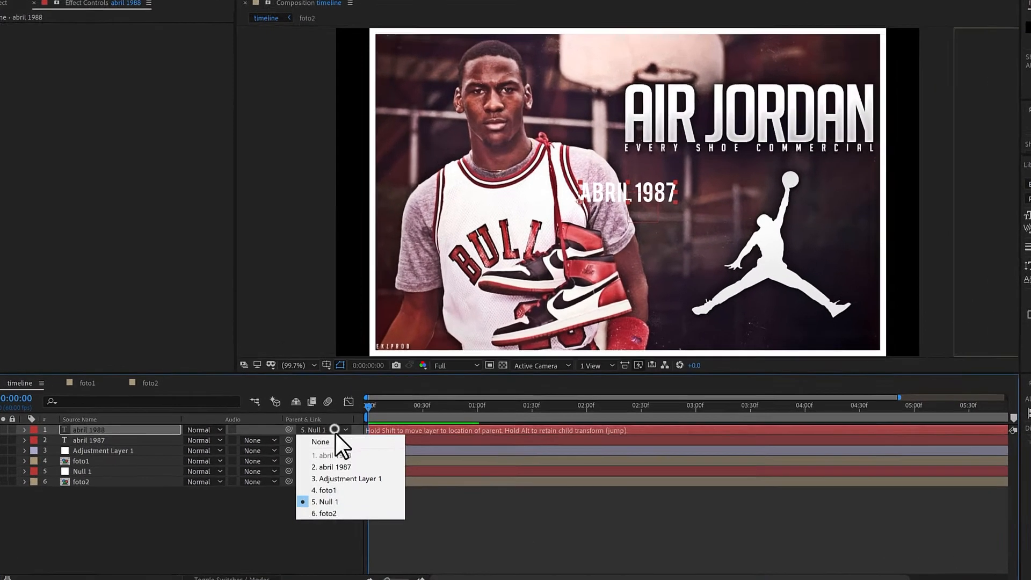
left_click(332, 442)
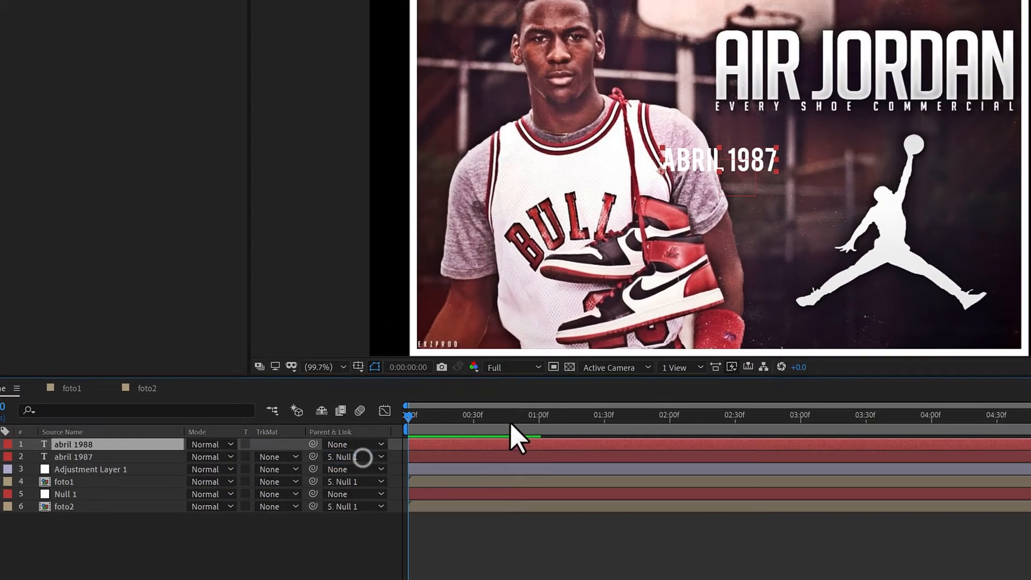
- At 0:00:06:44, parent the duplicated text layer to Null 1 and scrub back to the start to check its movement
left_click_drag(451, 408, 687, 408)
left_click_drag(923, 417, 1030, 417)
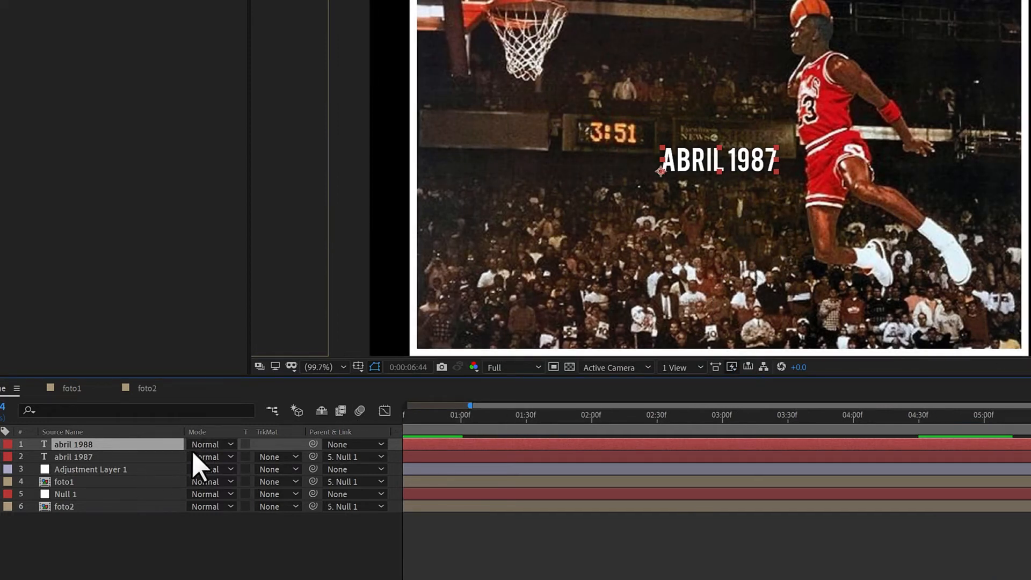
left_click_drag(313, 444, 69, 493)
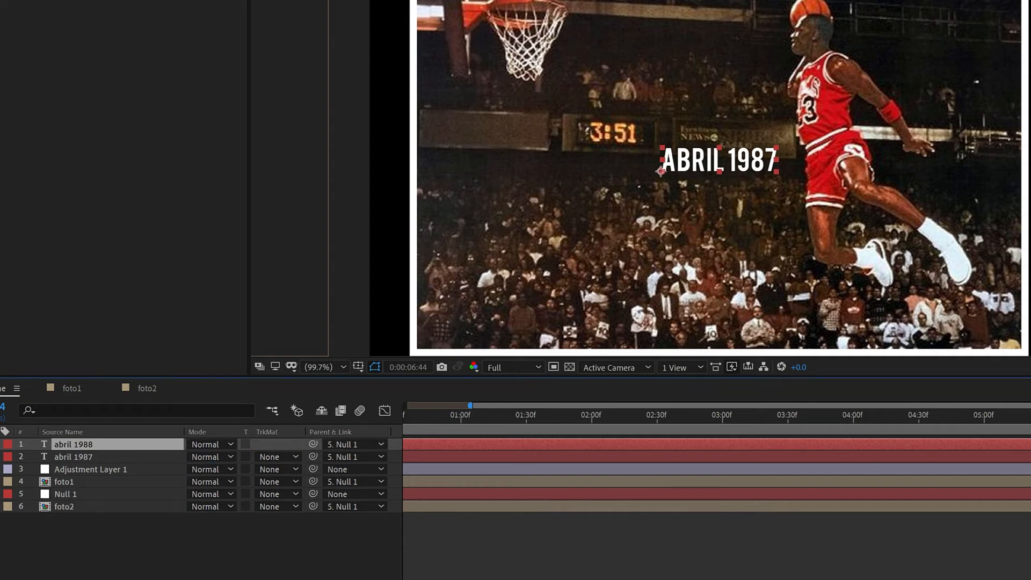
left_click_drag(1030, 415, 396, 443)
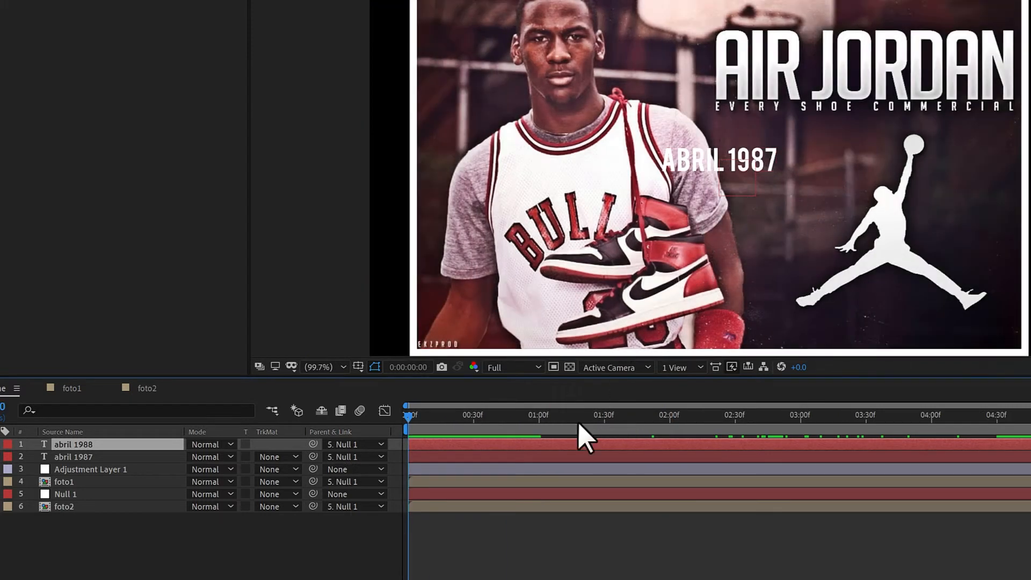
- At 0:00:04:58, change the duplicated text over the second photo to "enero 1997"
left_click_drag(694, 419, 1030, 418)
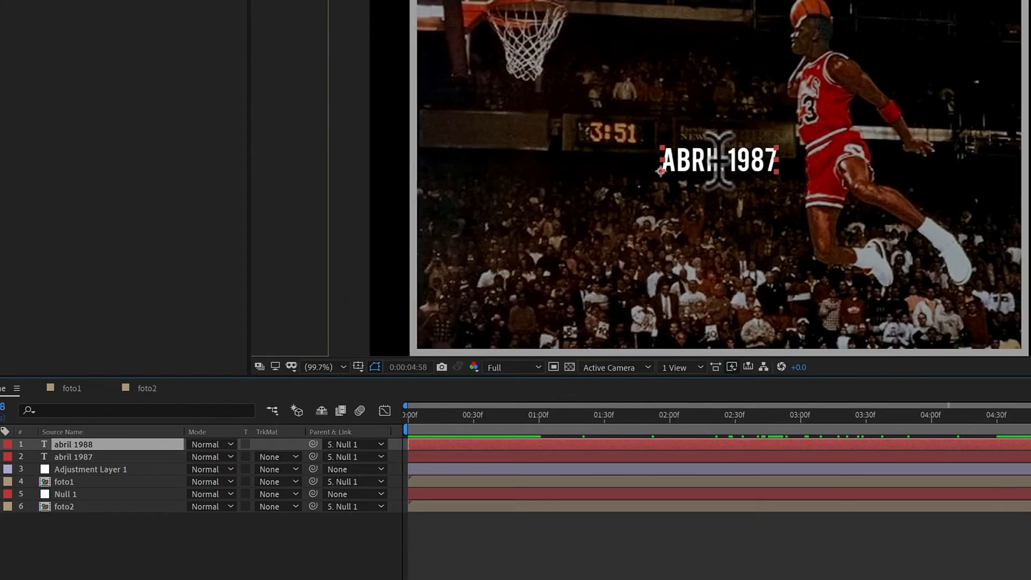
left_click(715, 157)
left_click_drag(613, 170, 618, 149)
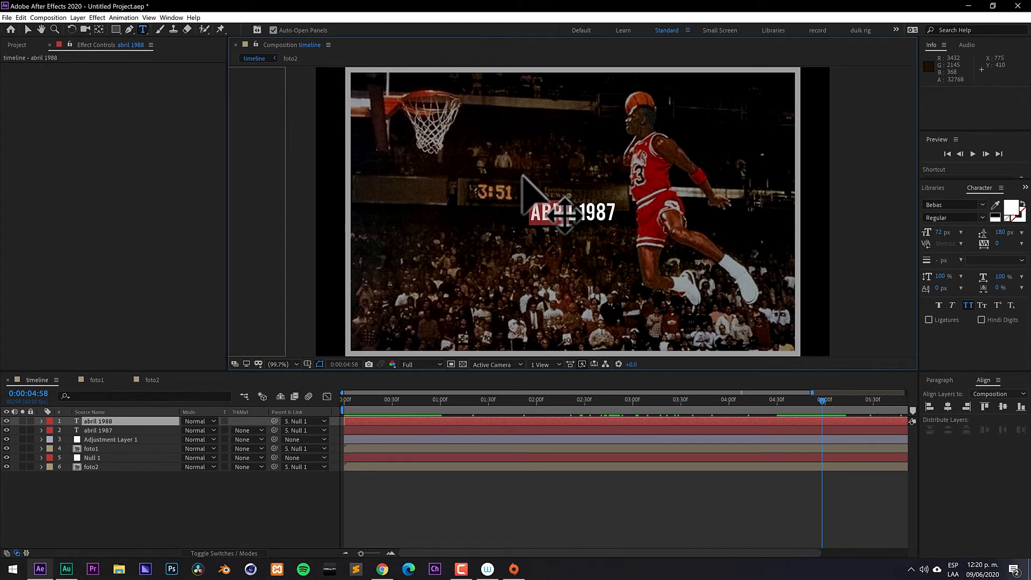
key("BackSpace")
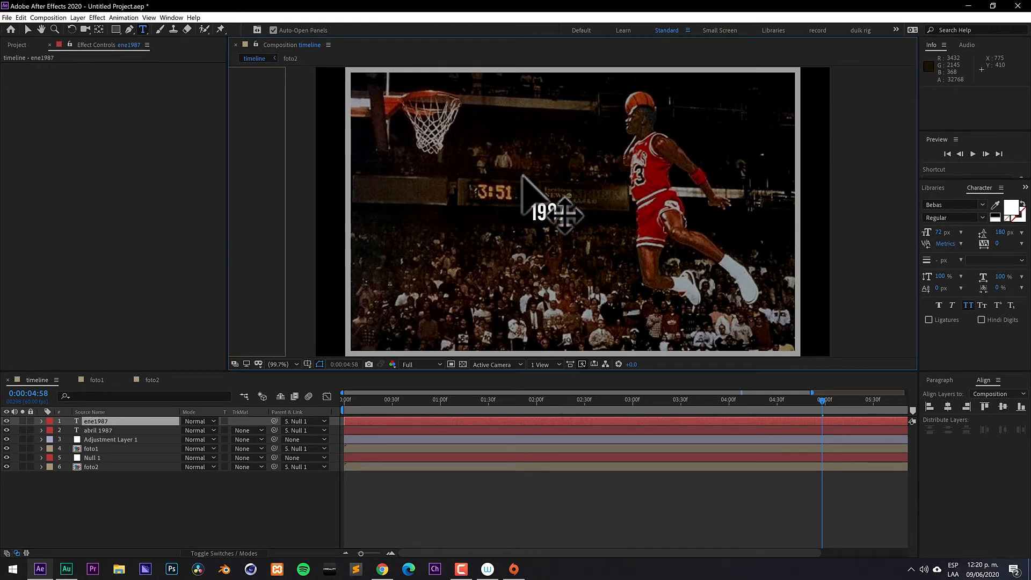
type("enero")
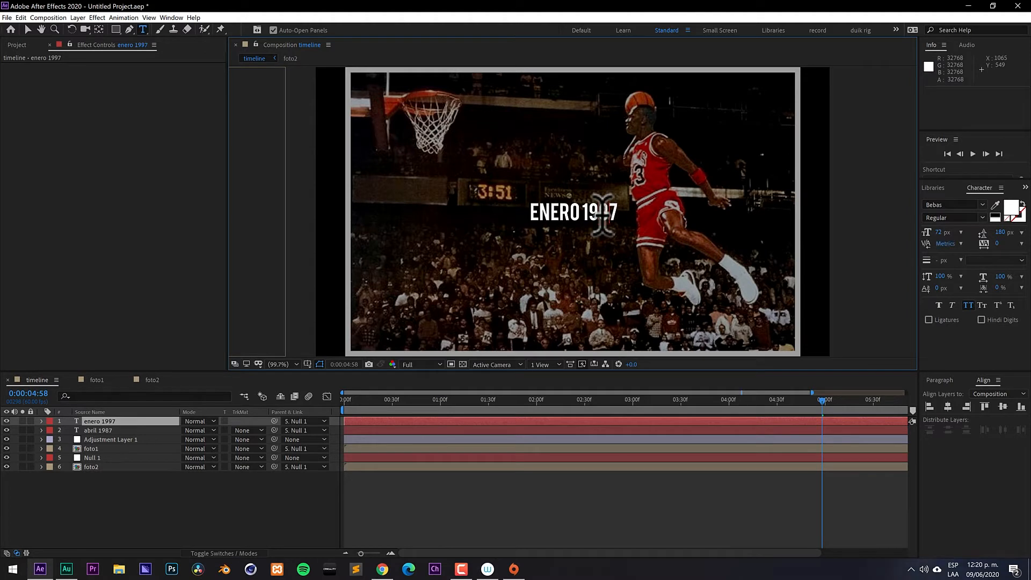
- Scrub and play back the timeline to check that each date title follows its photo
left_click(226, 515)
left_click_drag(374, 400, 602, 400)
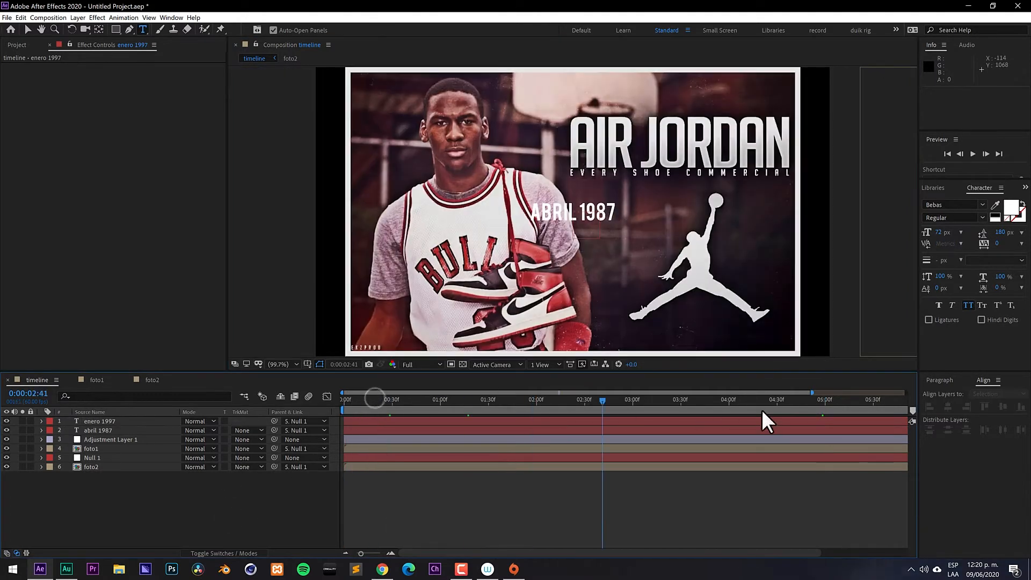
key("space")
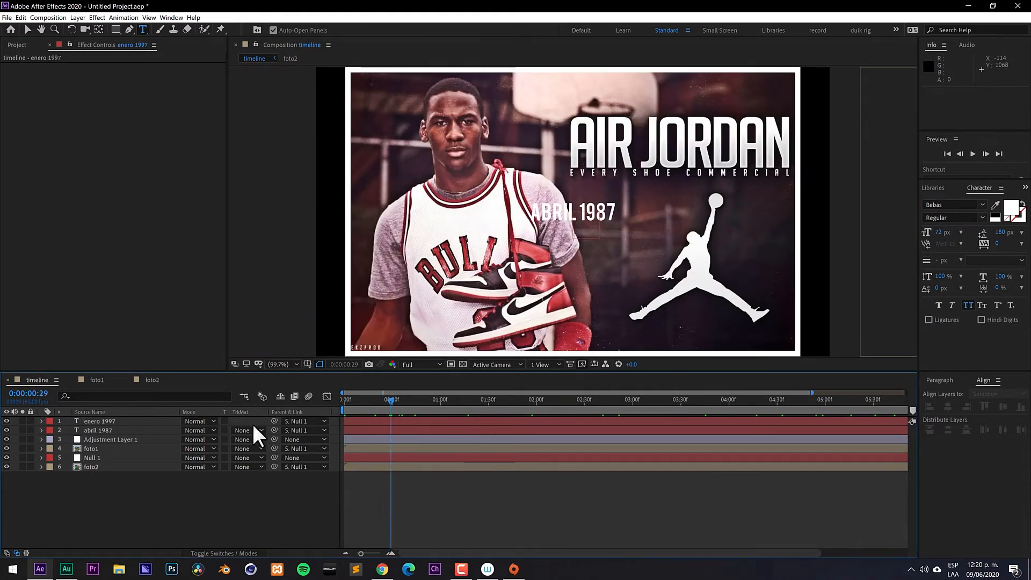
- At the start of the timeline, set the Opacity of both the enero 1997 and abril 1987 text layers to 0%
left_click(103, 430)
left_click(106, 422, "ctrl")
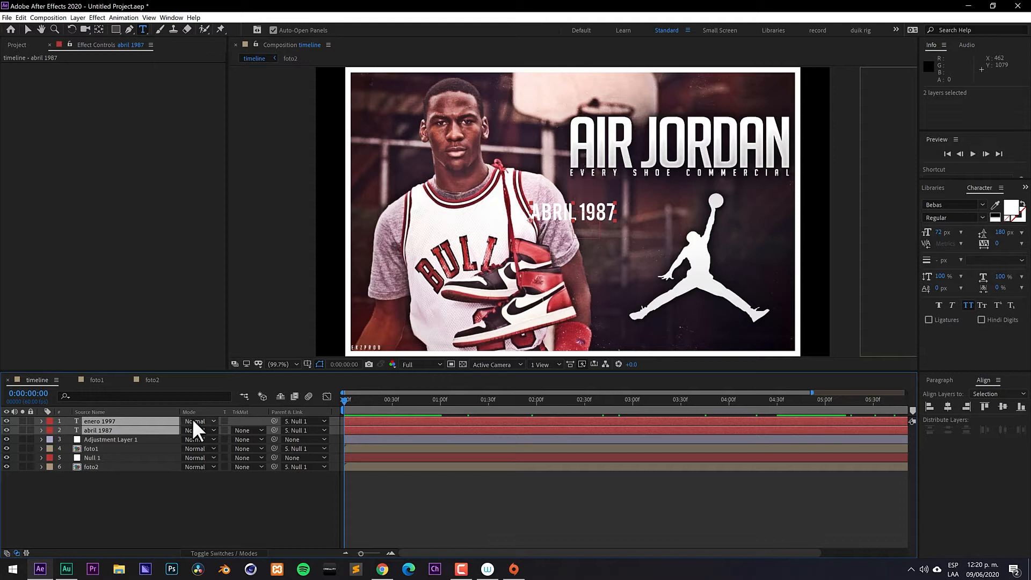
key("t")
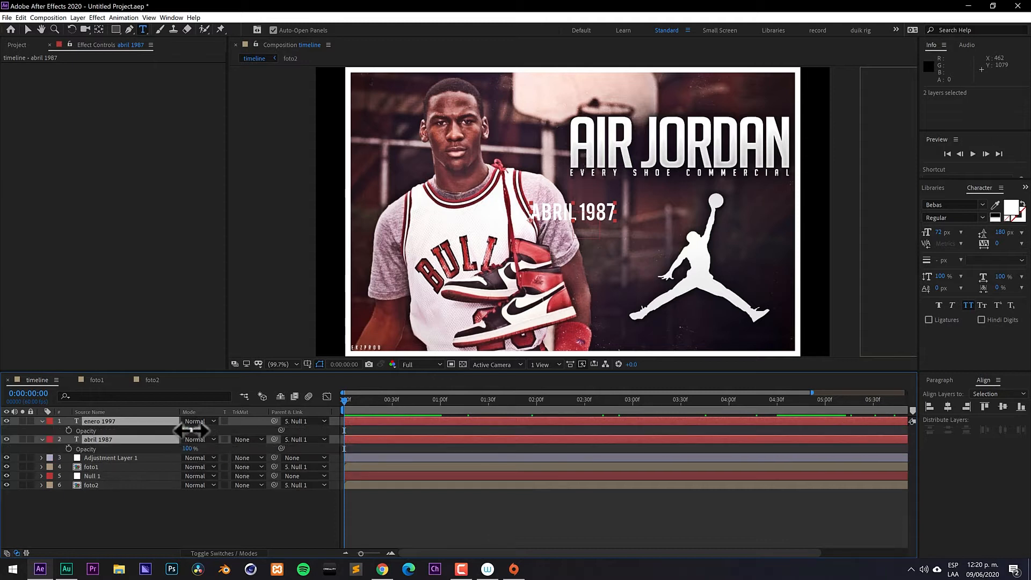
left_click_drag(189, 430, 3, 440)
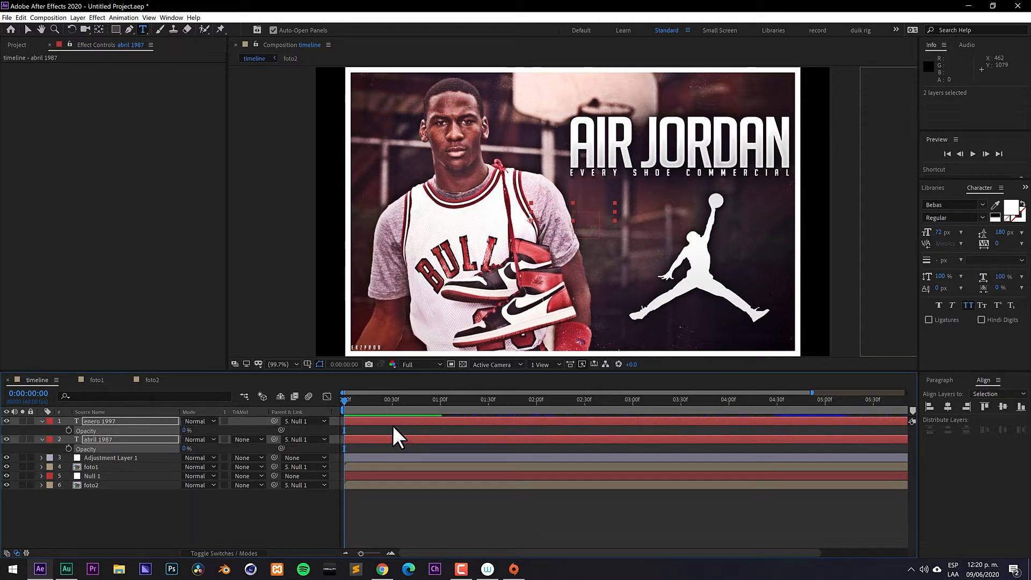
- Reveal Adjustment Layer 1's Levels keyframes and, at 0:00:01:00, add 0% Opacity keyframes to both text layers
left_click(110, 458)
left_click(103, 476)
left_click(111, 459)
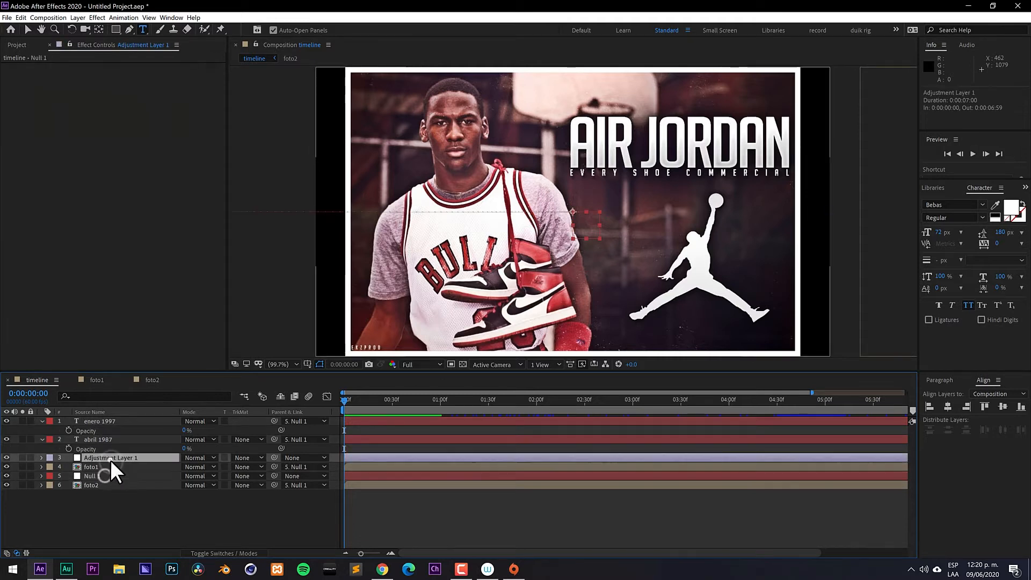
key("u")
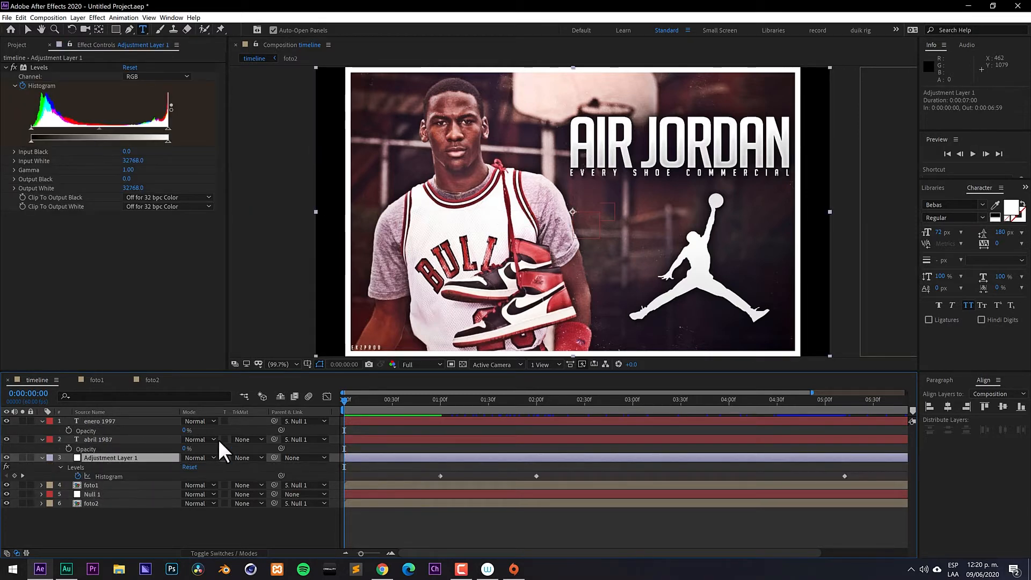
left_click_drag(441, 405, 397, 421)
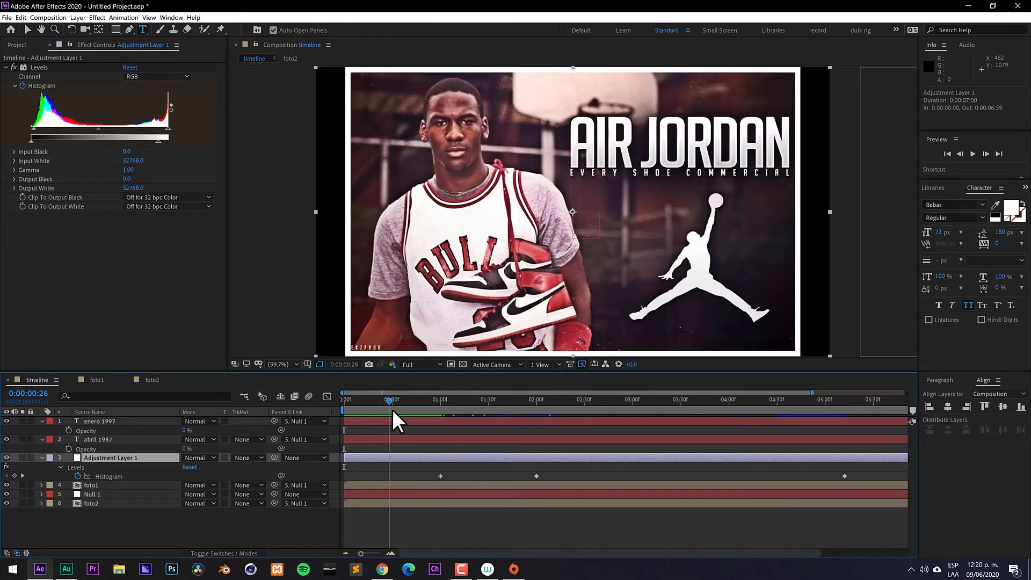
left_click(108, 422)
left_click(108, 438, "ctrl")
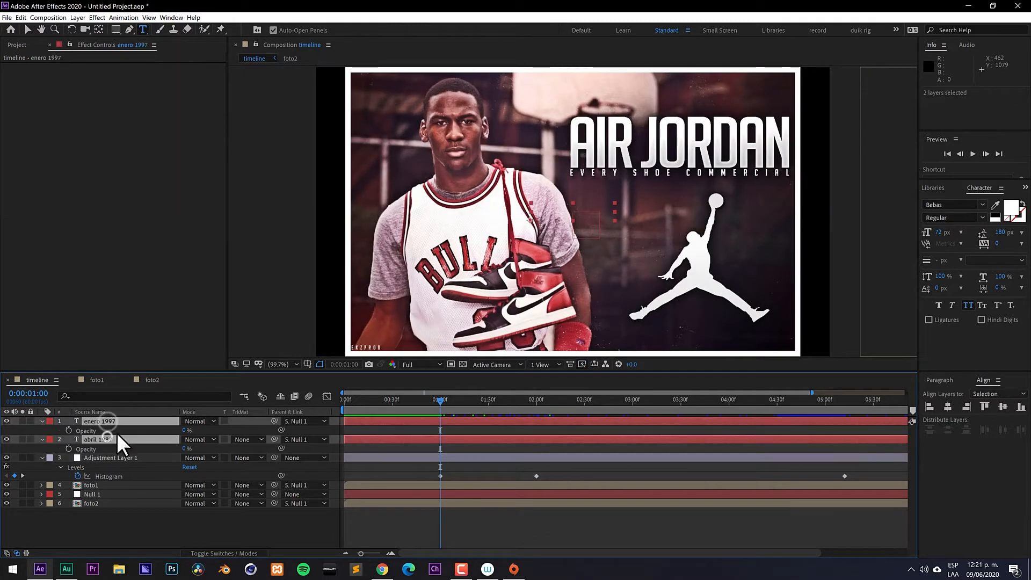
left_click(69, 431)
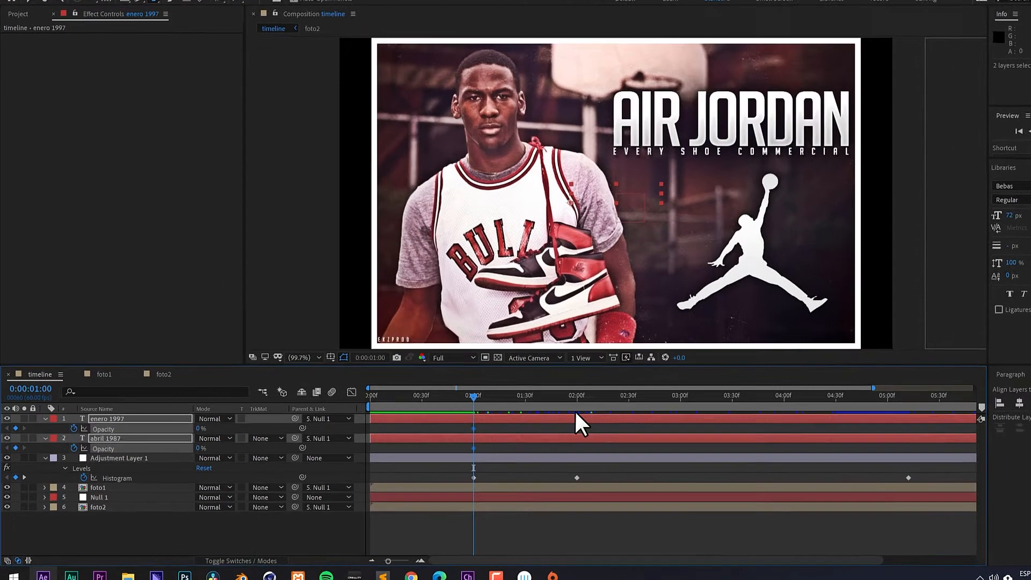
- At 0:00:02:00, set both text layers' Opacity to 100% and scrub through the fade-in
left_click(536, 406)
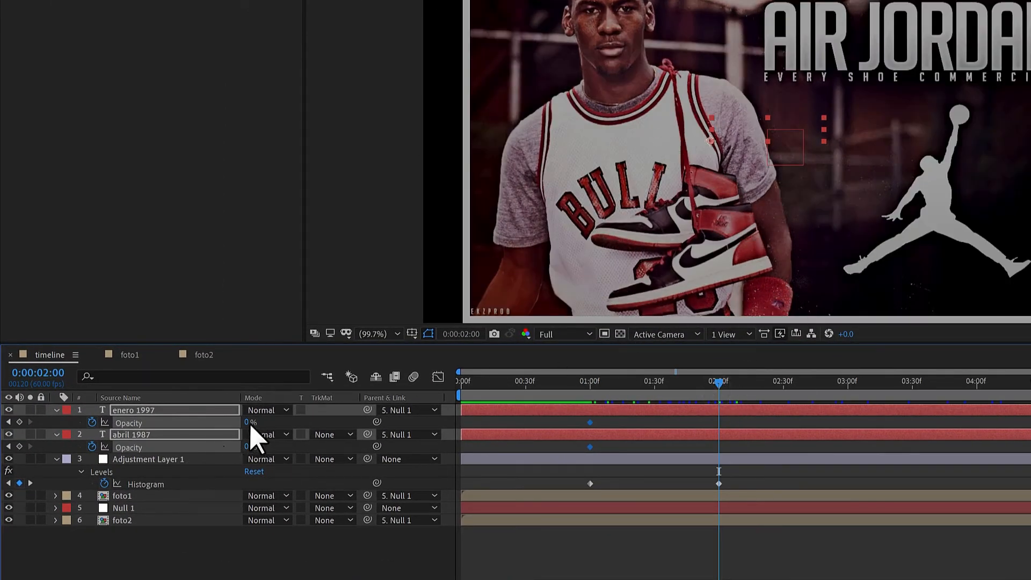
left_click_drag(248, 421, 673, 413)
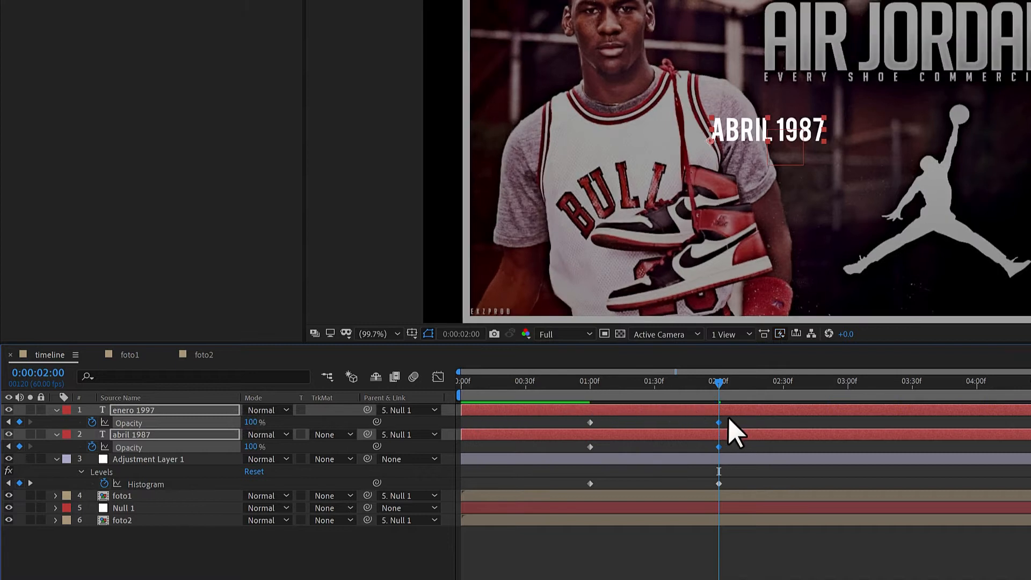
left_click_drag(585, 389, 723, 405)
- At the Levels keyframe at 0:00:05:12, add 100% Opacity keyframes to the abril 1987 and enero 1997 text layers
left_click_drag(848, 411, 1030, 411)
scroll(980, 471, "right", 8)
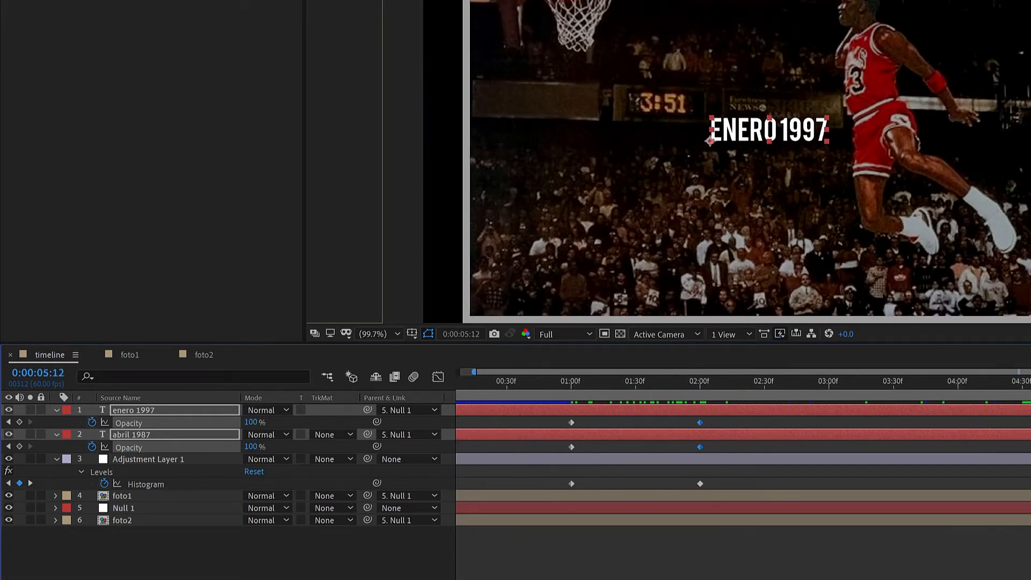
left_click(19, 446)
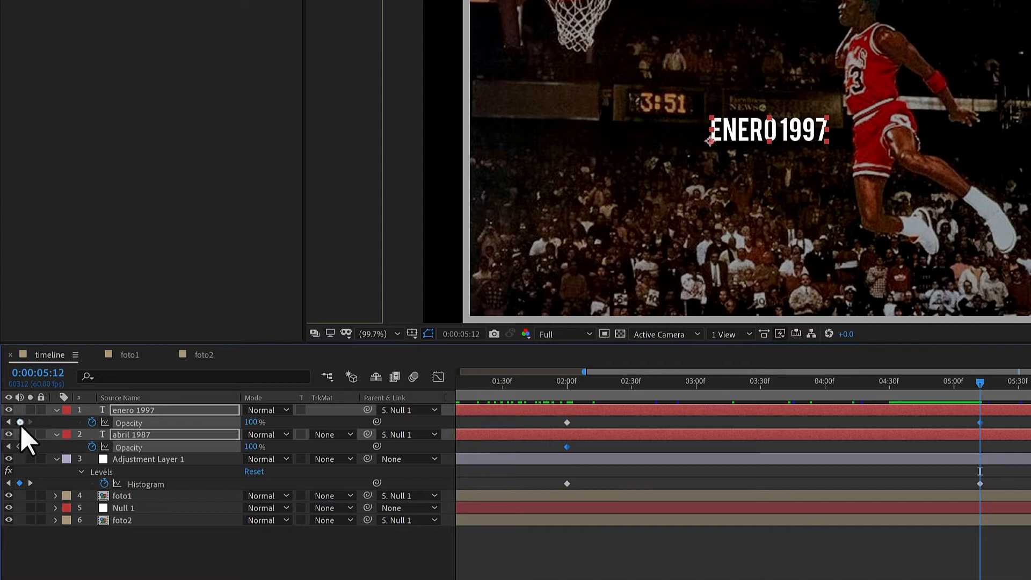
left_click(19, 422)
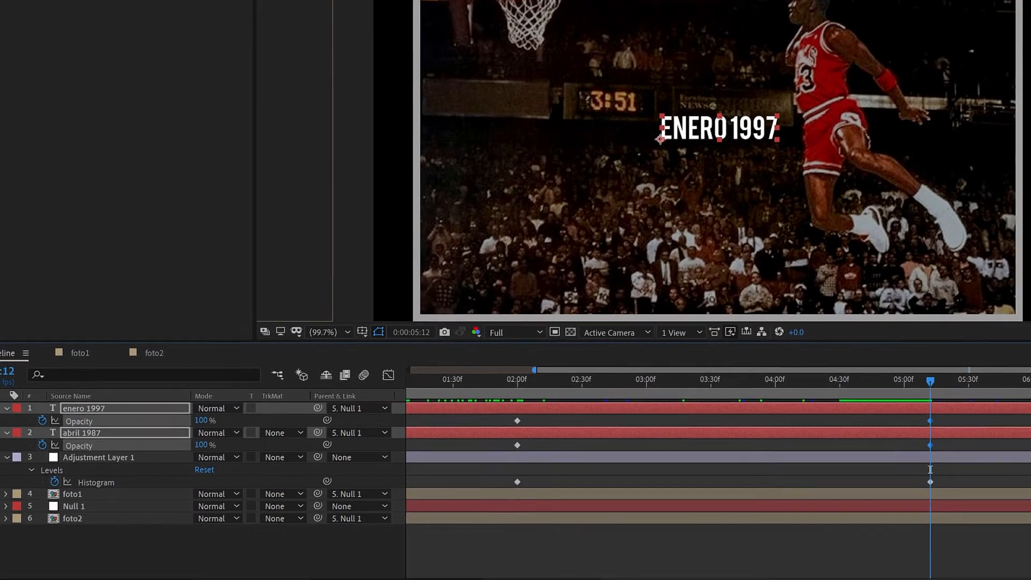
- At 0:00:06:11, set both text layers' Opacity to 0% to fade the titles out
left_click(1028, 386)
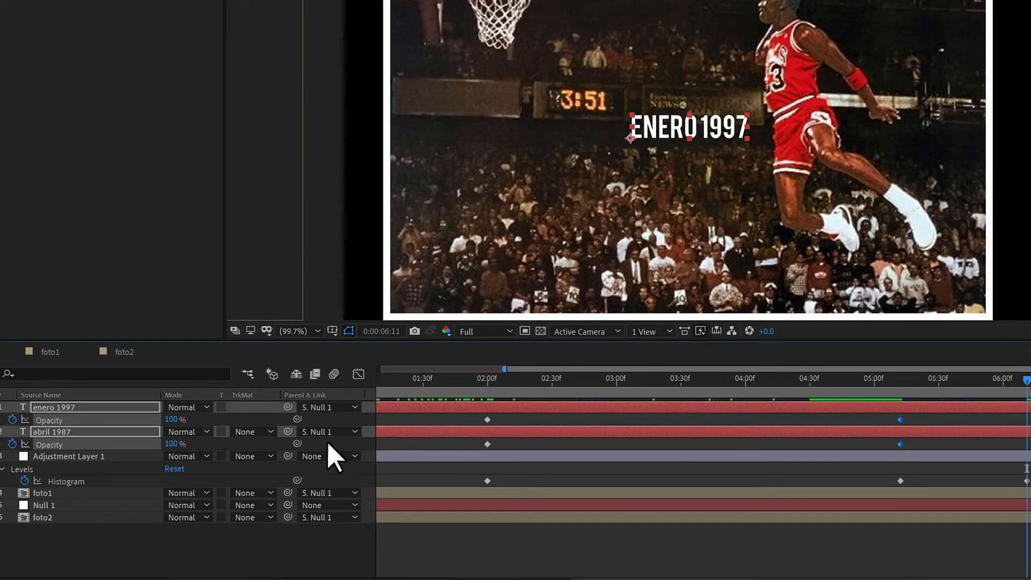
left_click_drag(170, 420, 172, 420)
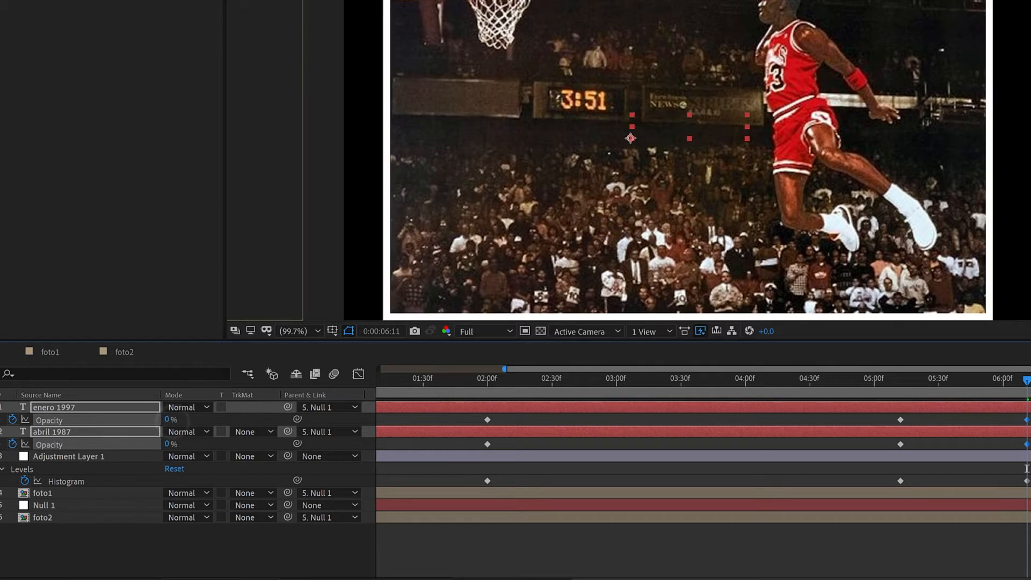
left_click(74, 564)
- Keyframe the enero 1997 text layer's Scale at 100% at 0:00:05:12 and at 110% at 0:00:06:11
left_click(76, 433)
left_click(79, 411)
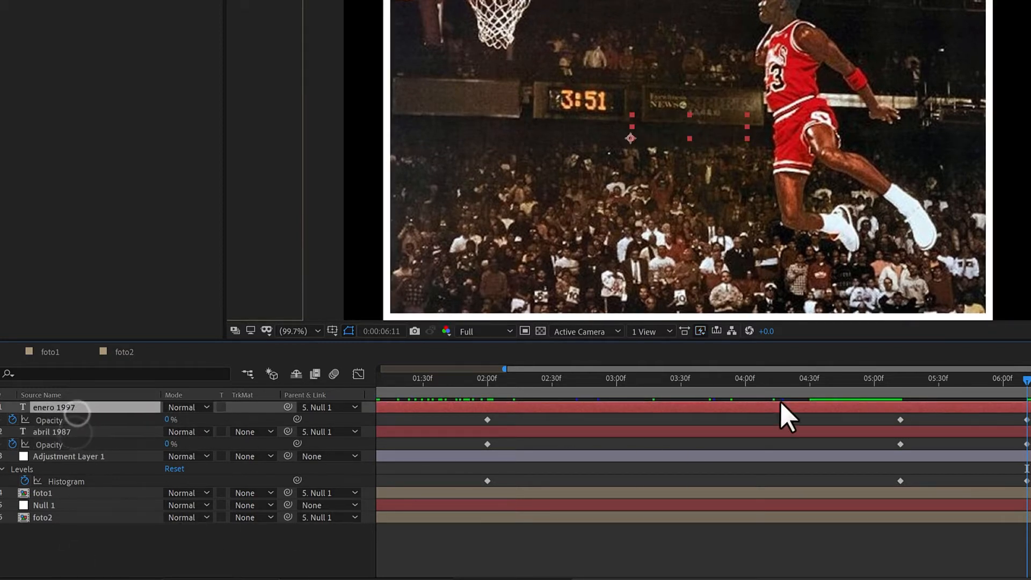
left_click(898, 385)
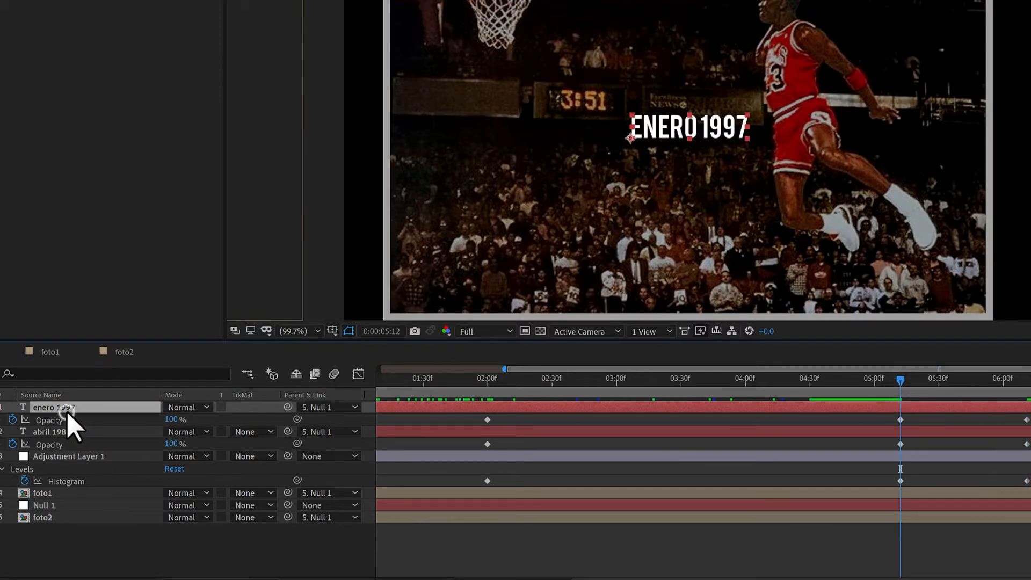
key("s")
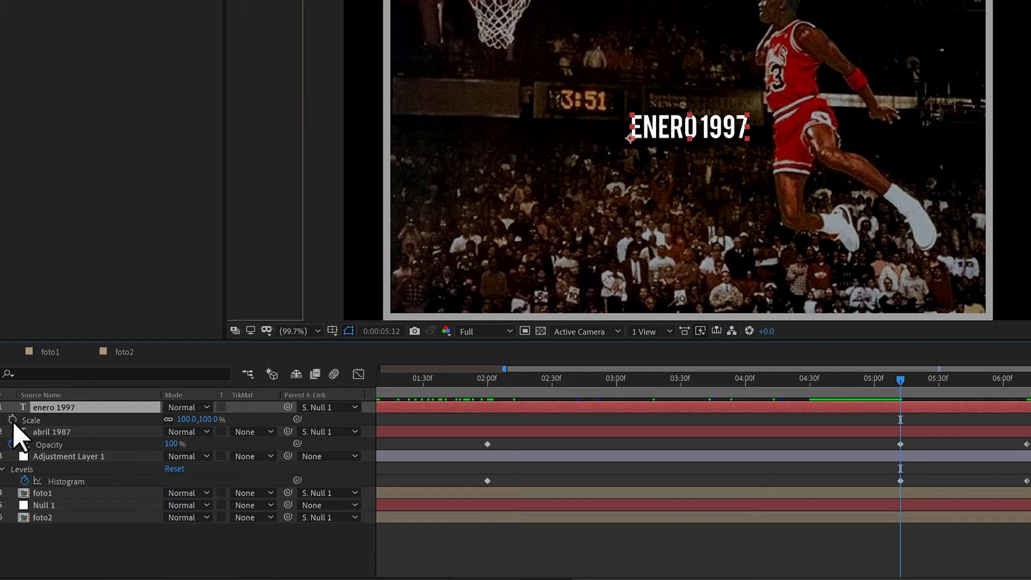
left_click(1026, 387)
left_click(185, 419)
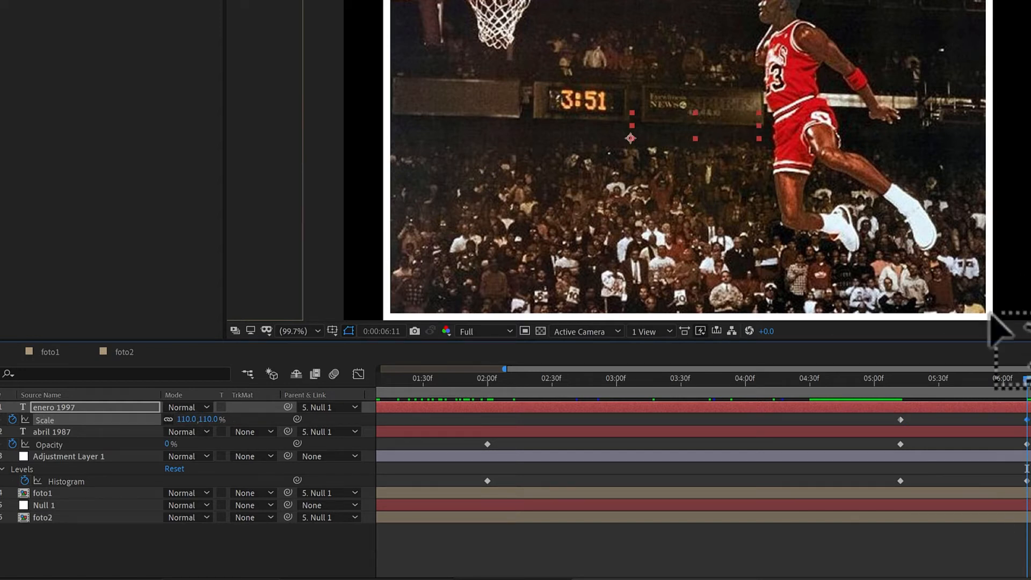
- Scrub through the enero 1997 title's scale animation to check which point it grows from
left_click_drag(907, 389, 1002, 392)
left_click(897, 389)
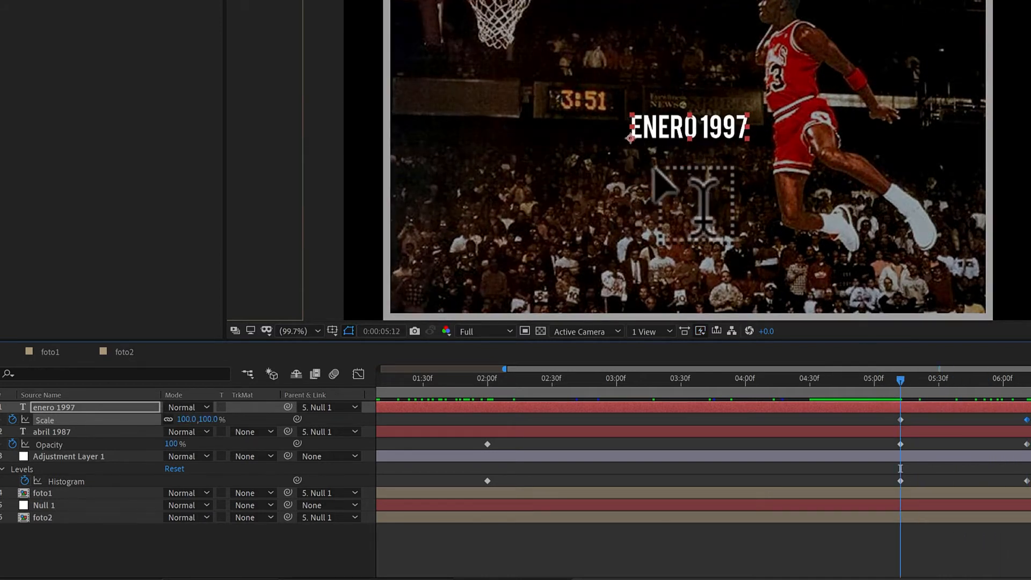
left_click(906, 382)
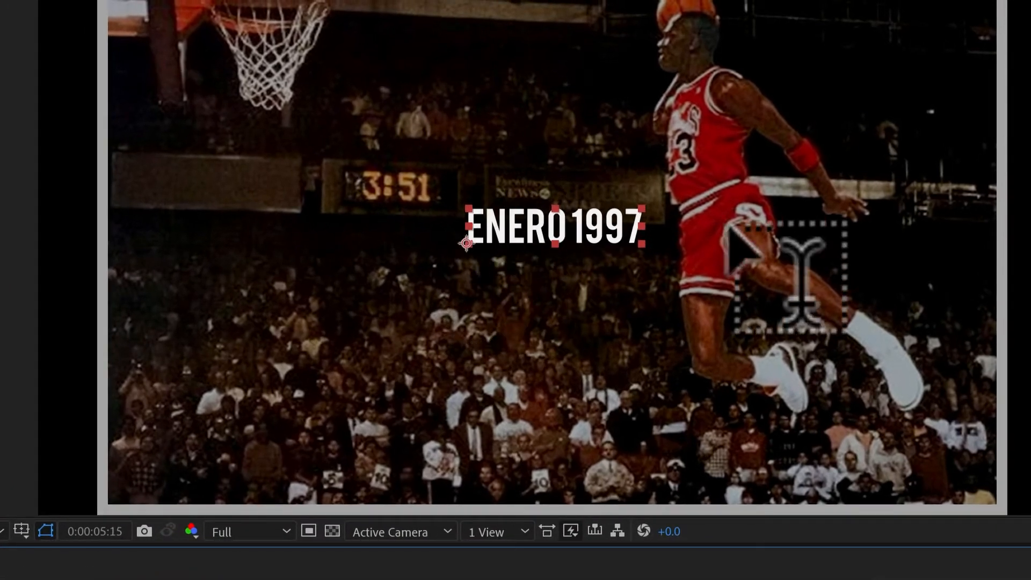
- At 0:00:05:12, move the anchor point of the enero 1997 title to the center of the text and preview the animation
left_click(872, 576)
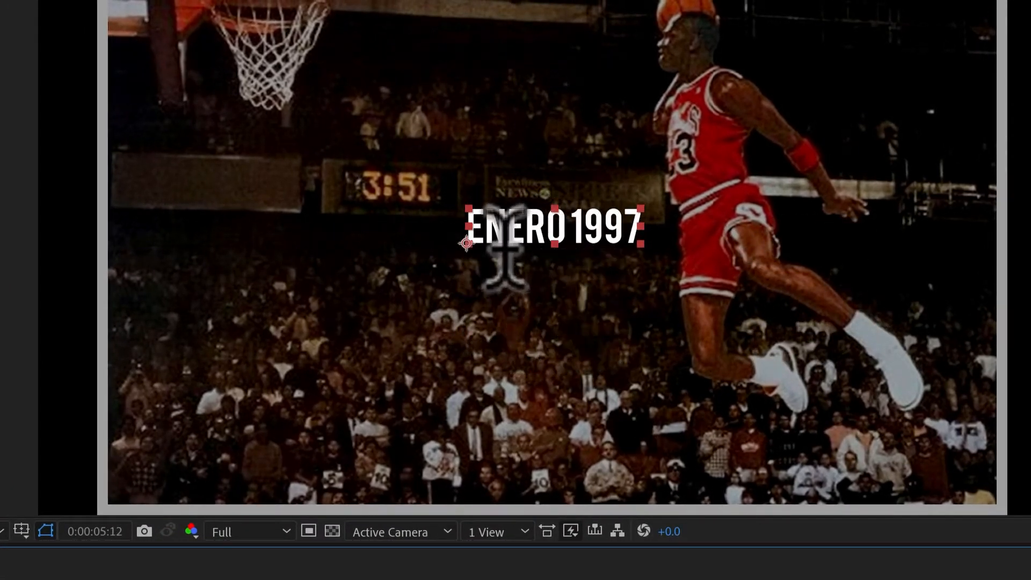
key("y")
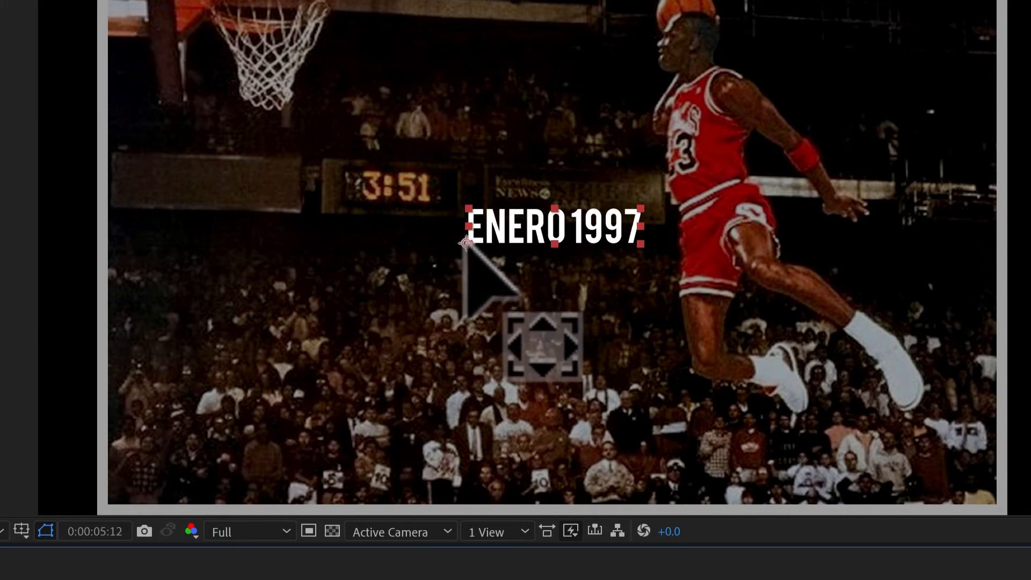
left_click_drag(479, 237, 552, 226)
key("v")
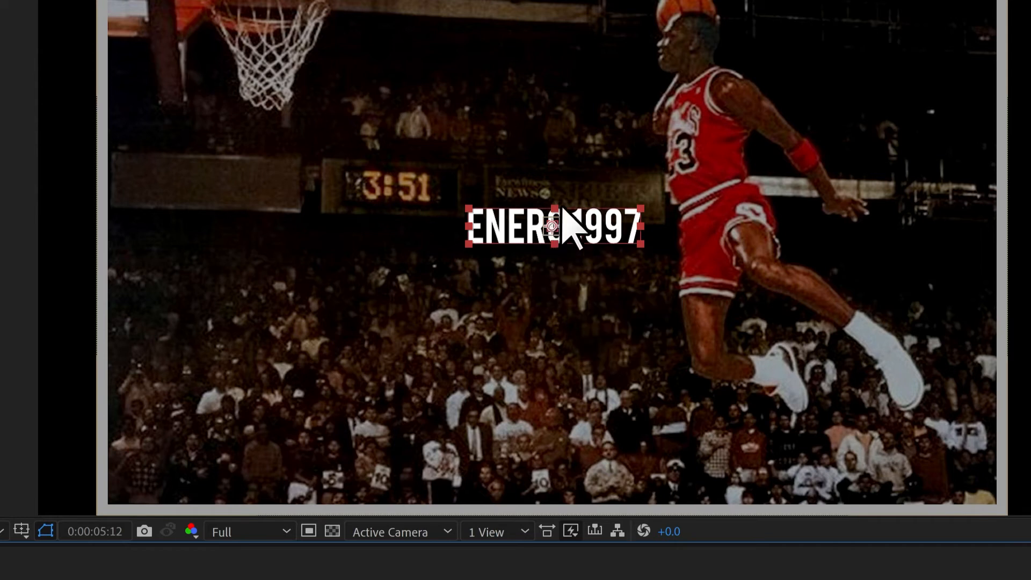
key("space")
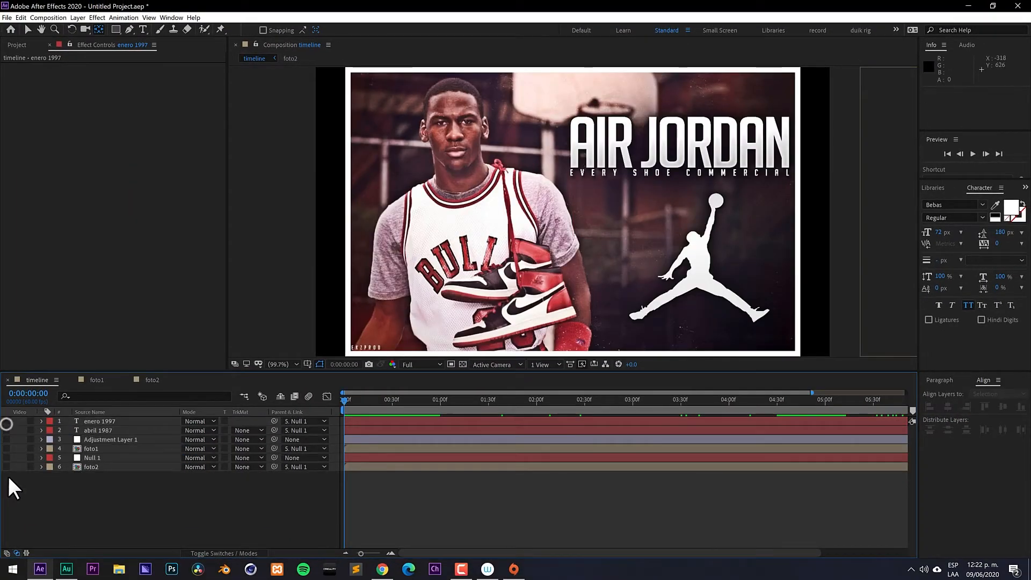
- Activate the Pen tool, and review the General preferences, including the anchor point option for new shape layers, before accepting them
left_click(129, 29)
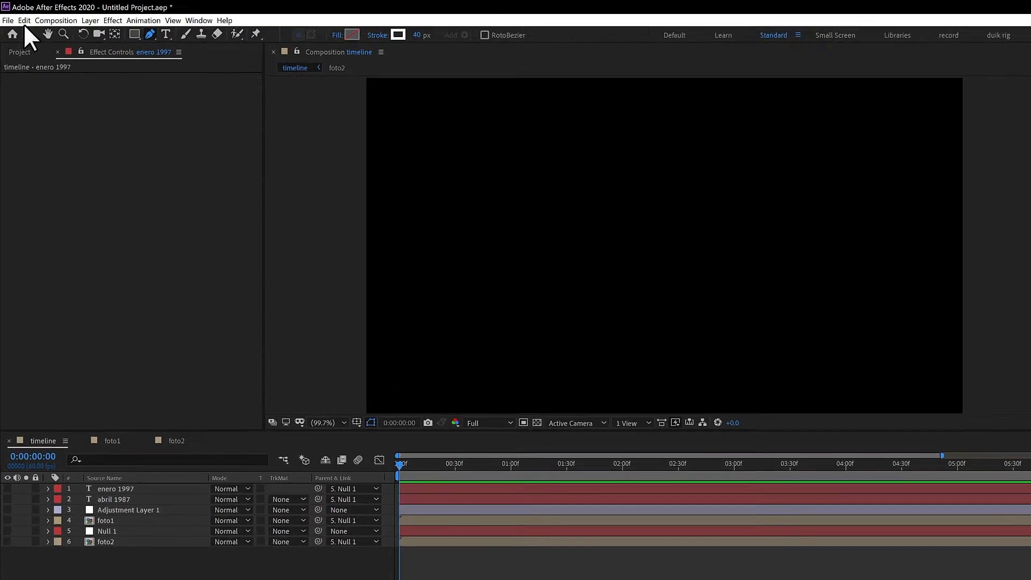
left_click(21, 18)
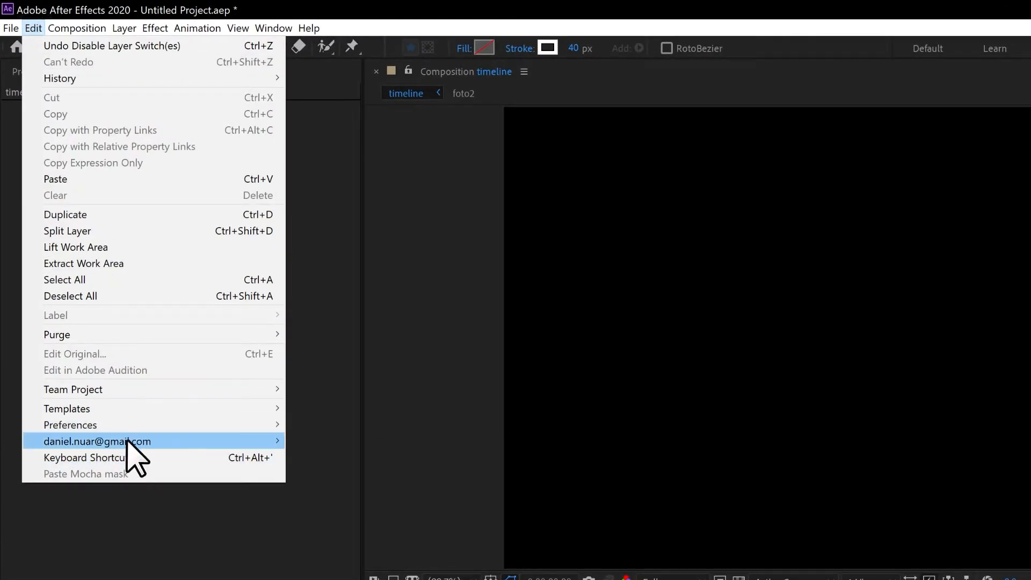
left_click(134, 424)
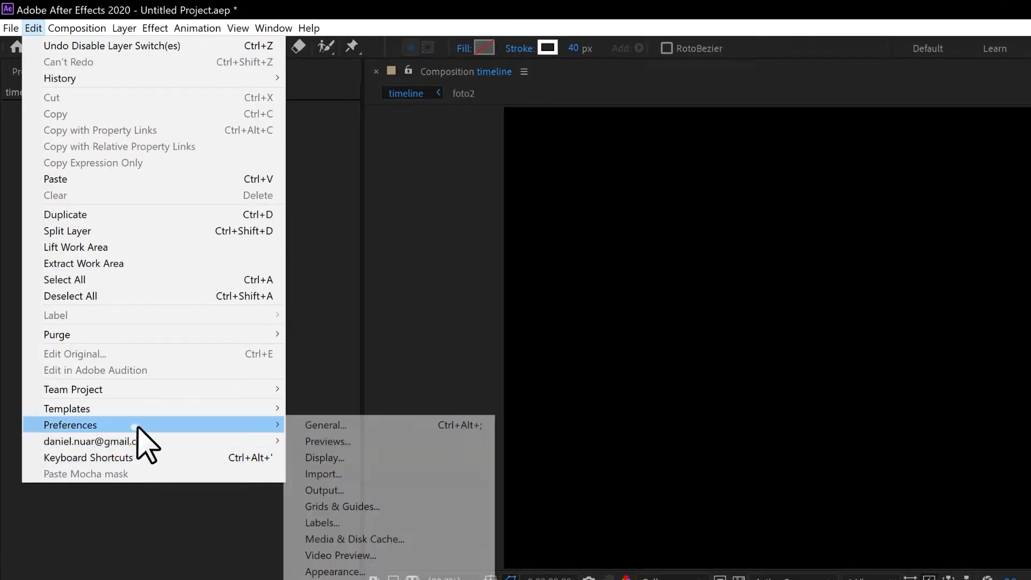
left_click(340, 426)
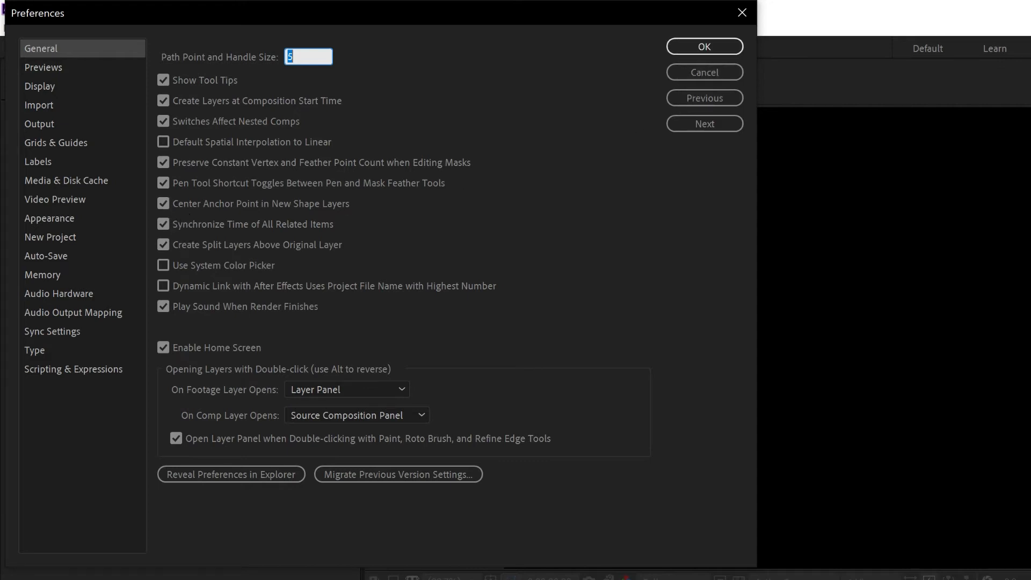
left_click(718, 47)
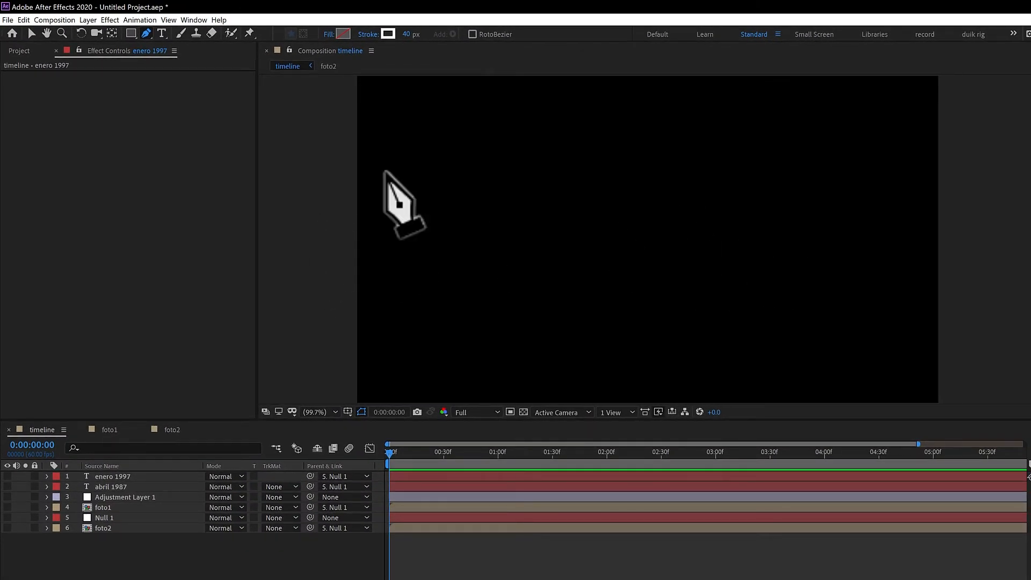
- Draw a straight horizontal line across the full composition width, extending past both edges, and set its stroke width to 3 px
left_click(315, 218)
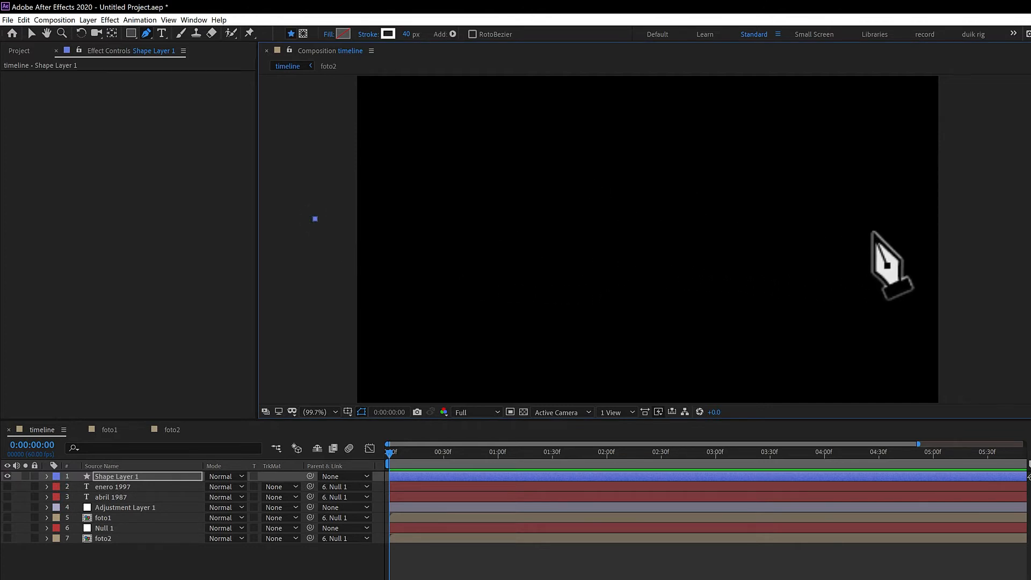
left_click(980, 219)
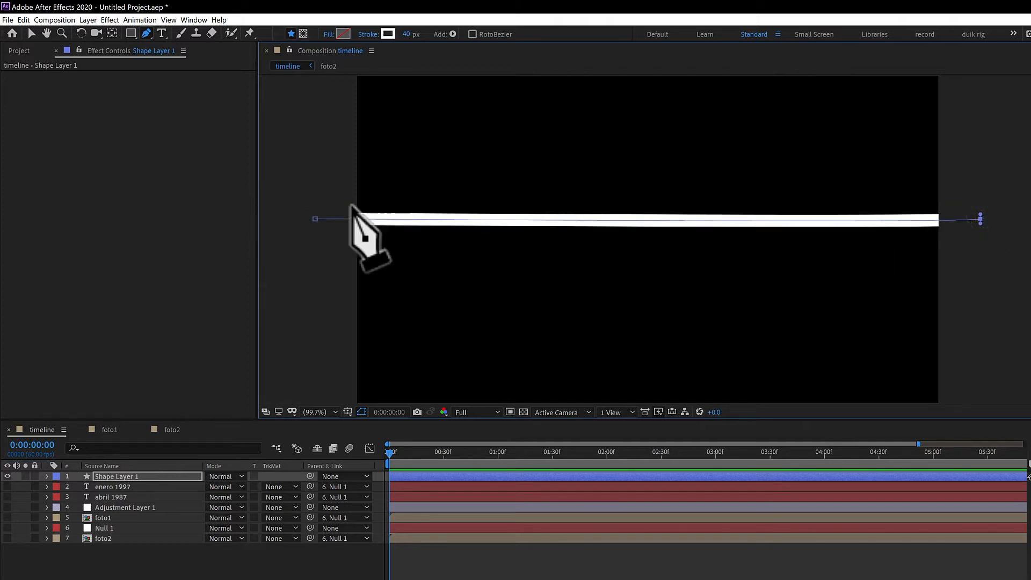
left_click(409, 35)
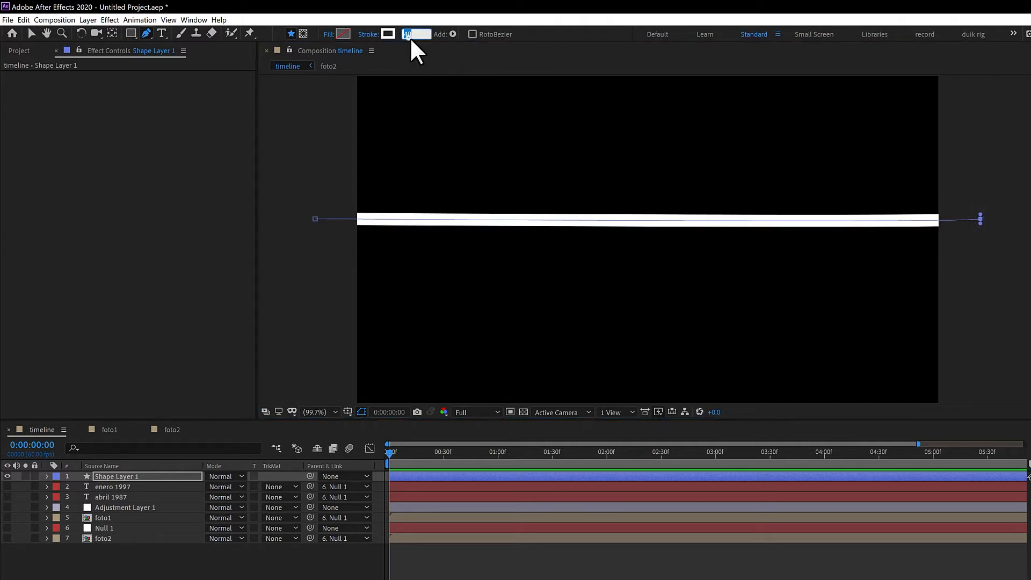
type("3")
key("Return")
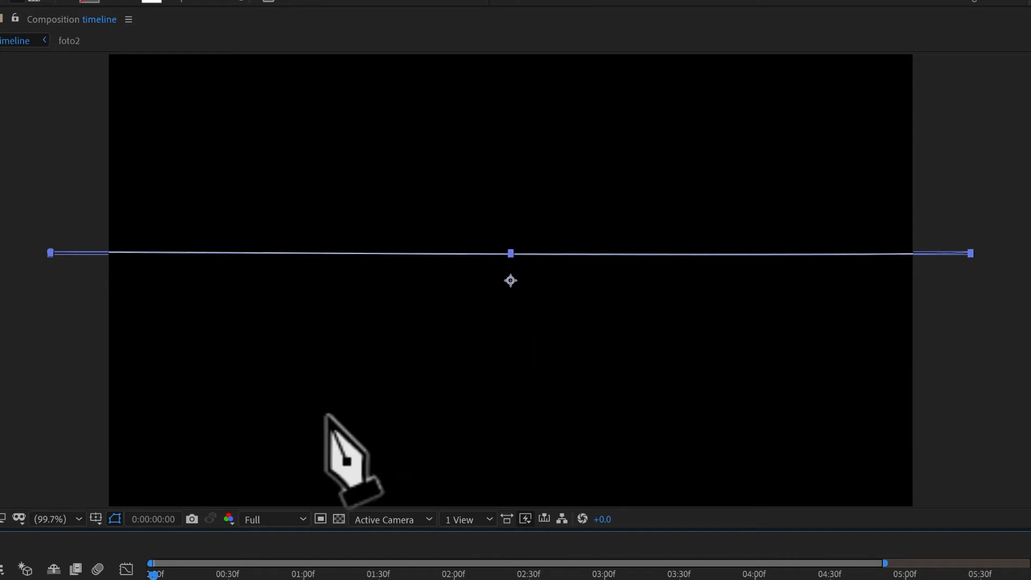
- Center the horizontal line's anchor point on the line and align the layer to the composition's horizontal and vertical center
left_click(134, 579)
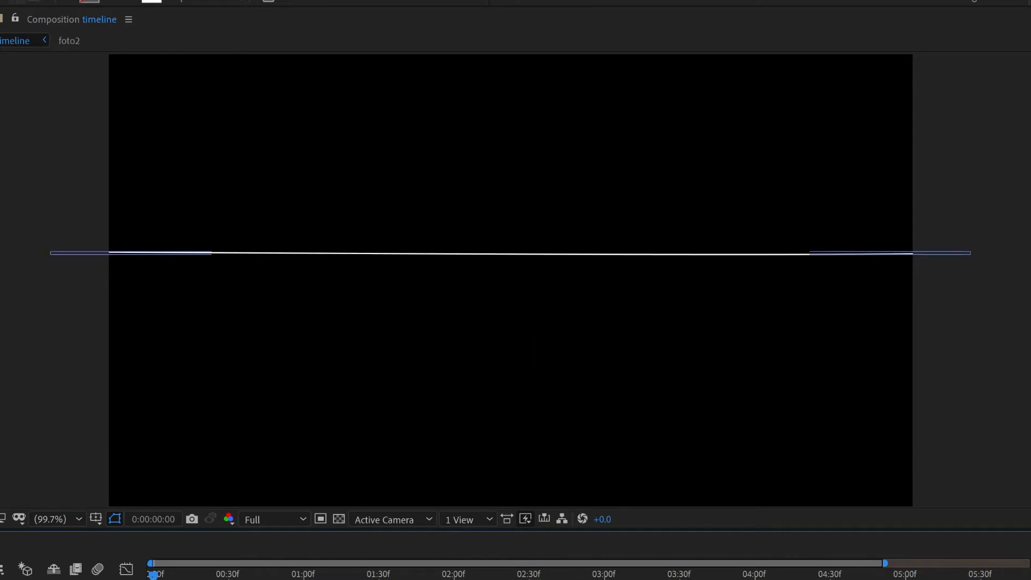
left_click(64, 579)
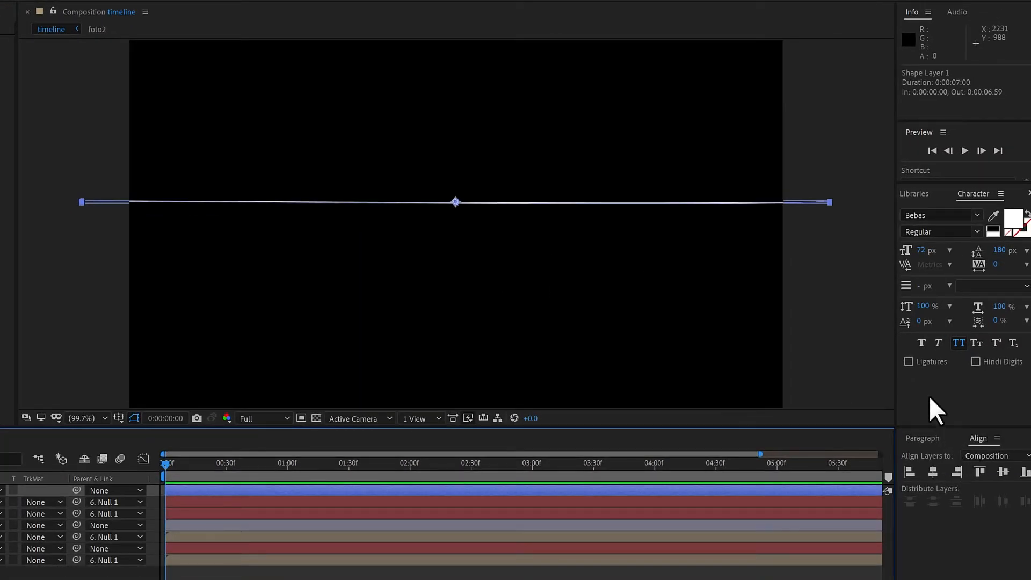
left_click(936, 471)
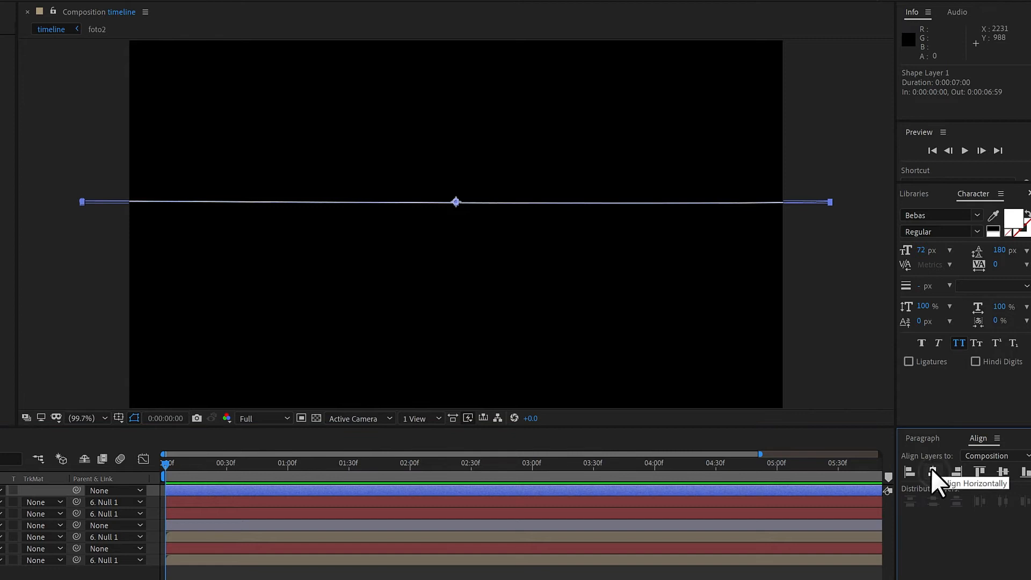
left_click(1003, 471)
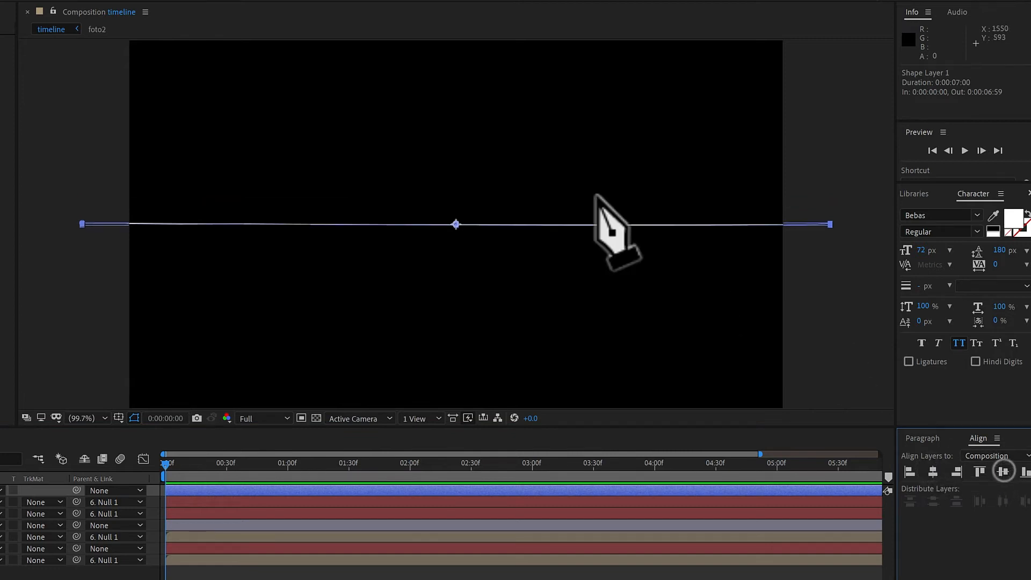
left_click(382, 576)
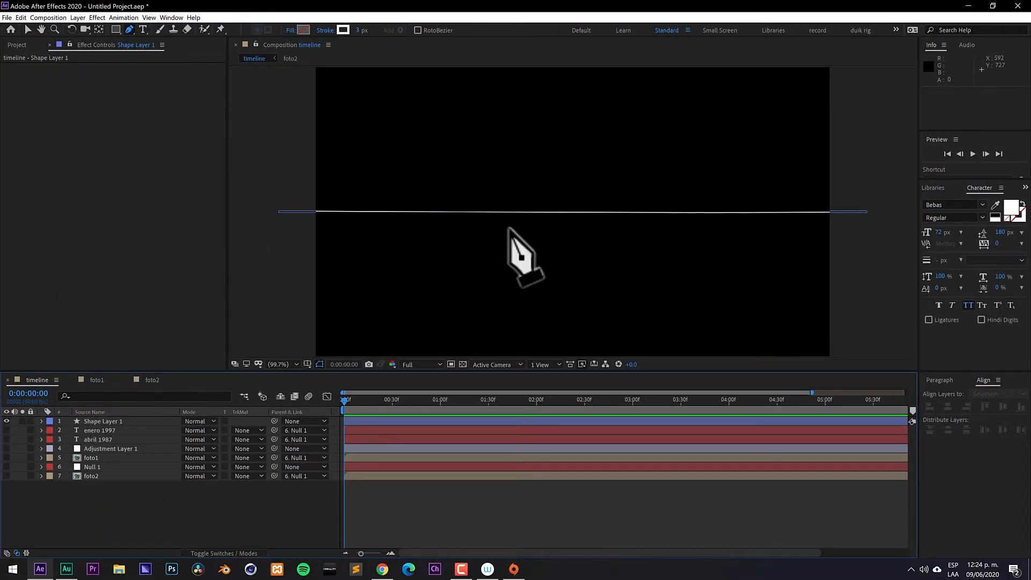
- Draw a short vertical tick as a new shape layer, crossing the horizontal line near the middle of the composition
left_click(283, 365)
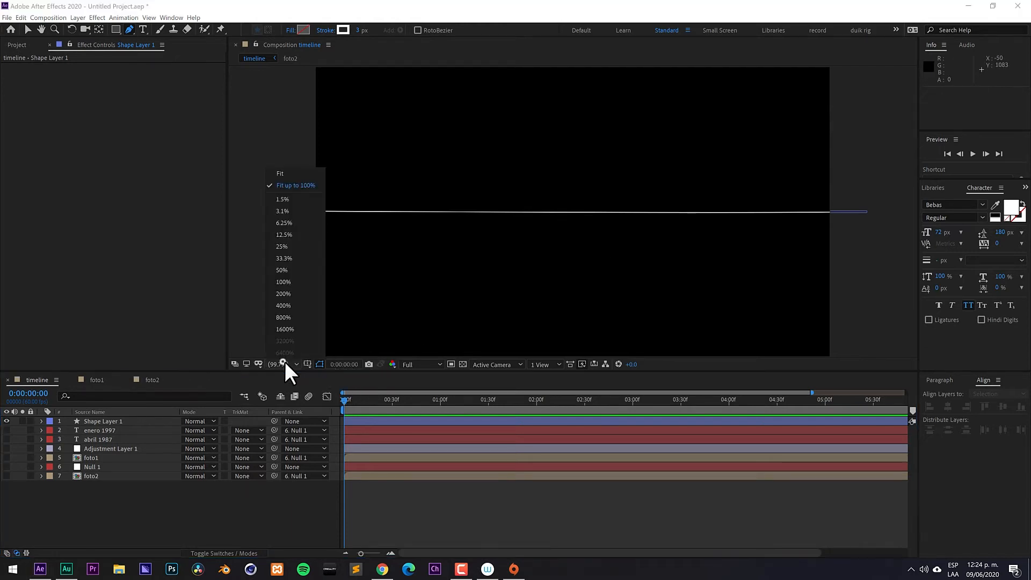
left_click(284, 306)
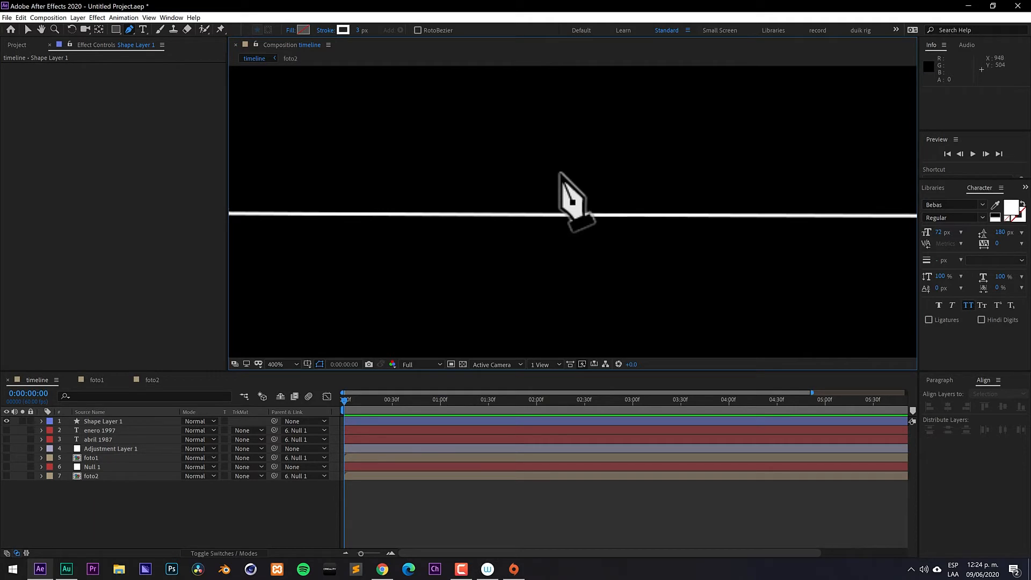
left_click(561, 172)
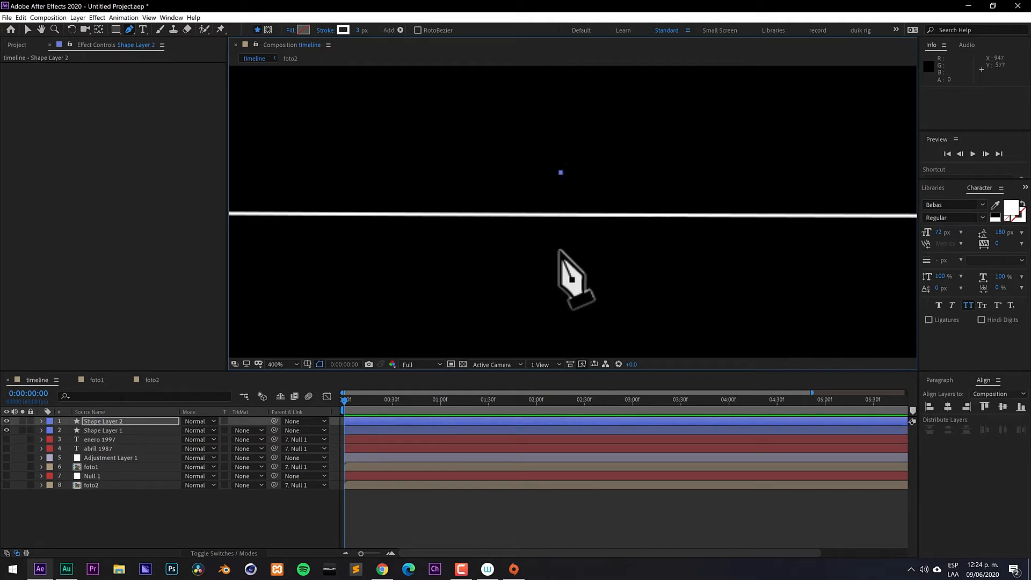
left_click(560, 247)
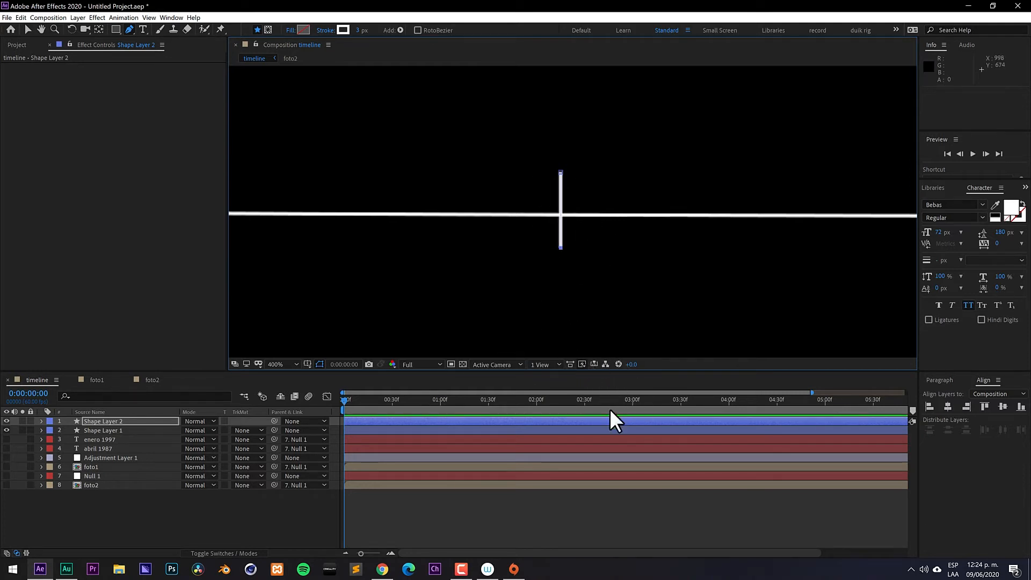
- Center the vertical tick's anchor point on the tick and align Shape Layer 2 to the composition's horizontal and vertical center
left_click(280, 364)
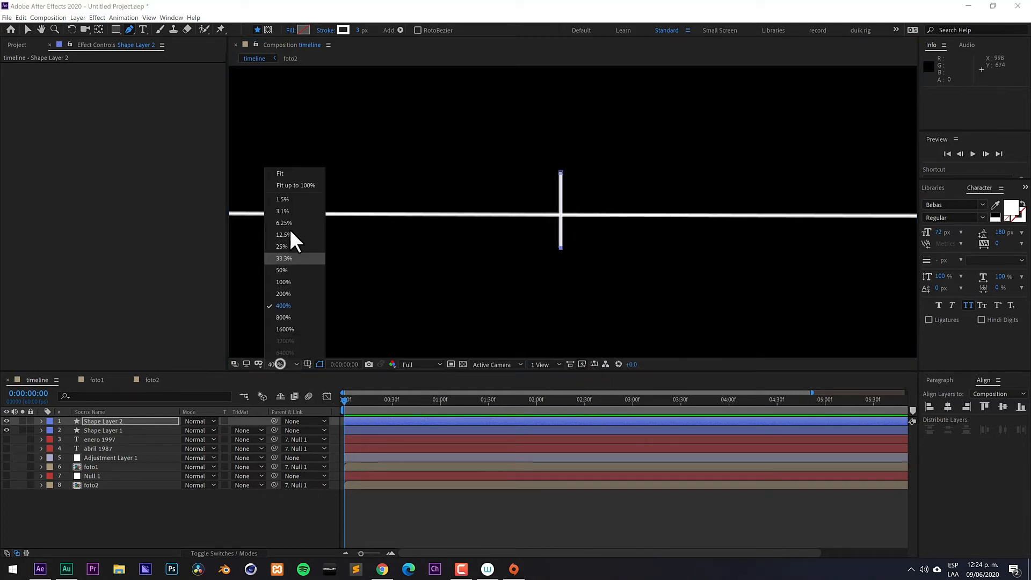
left_click(288, 182)
left_click(286, 366)
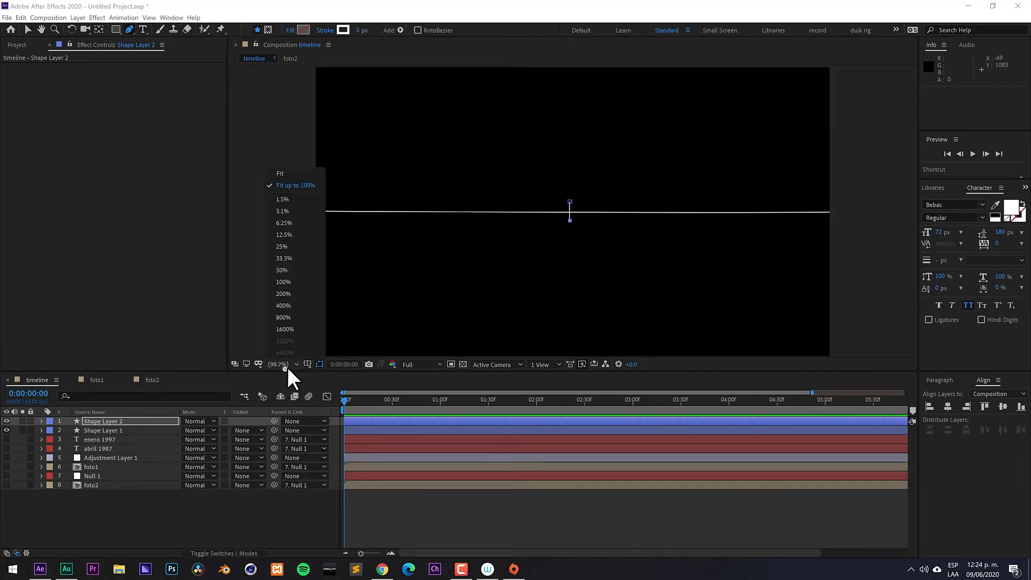
left_click(293, 296)
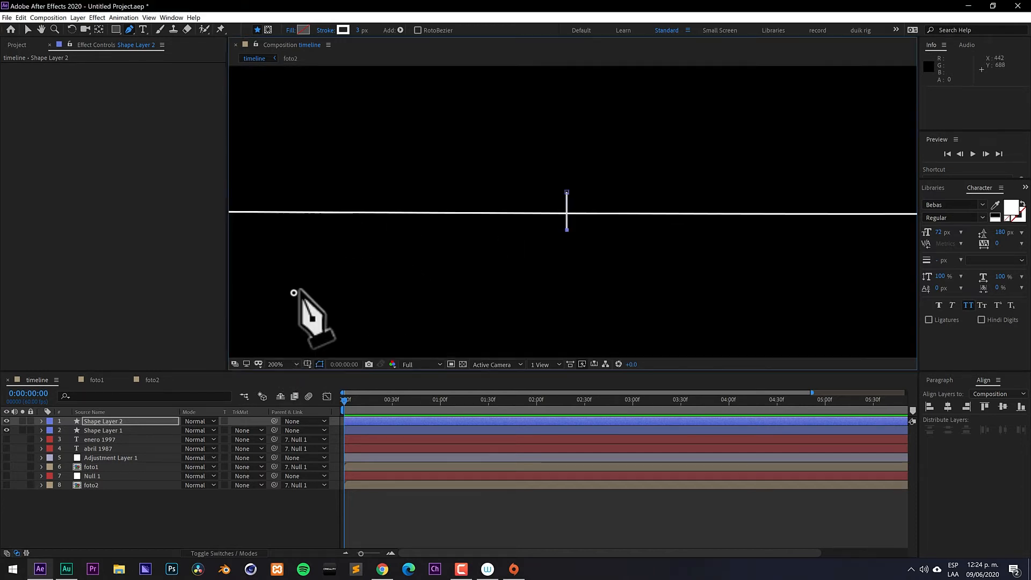
left_click(290, 363)
left_click(285, 305)
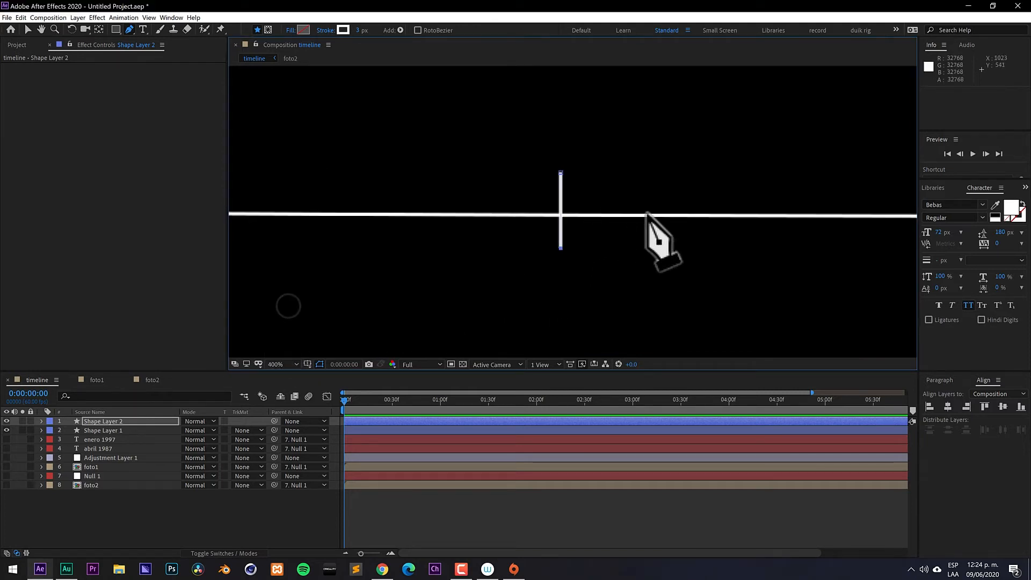
left_click(102, 518)
left_click(105, 421)
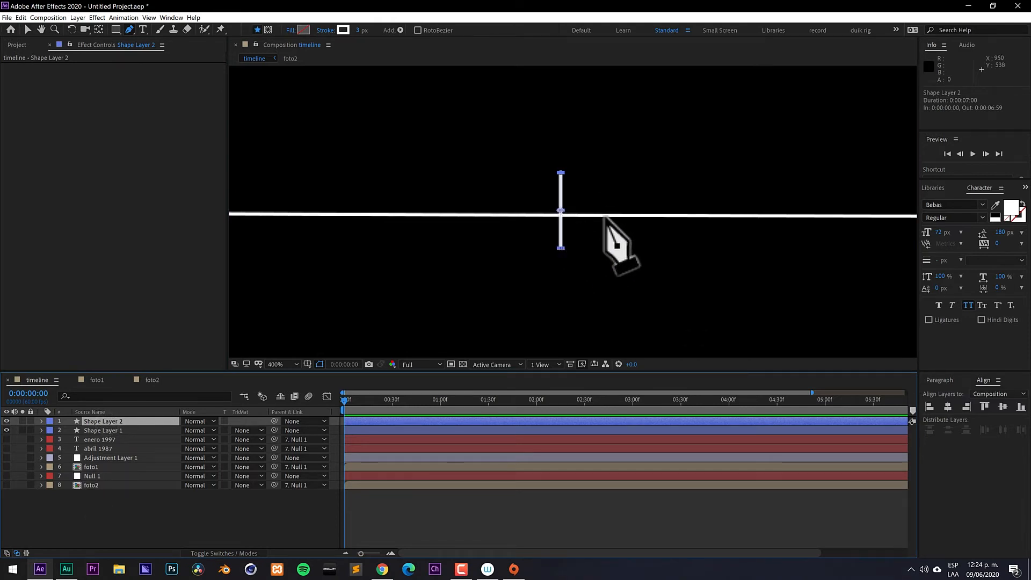
left_click(948, 406)
left_click(1003, 407)
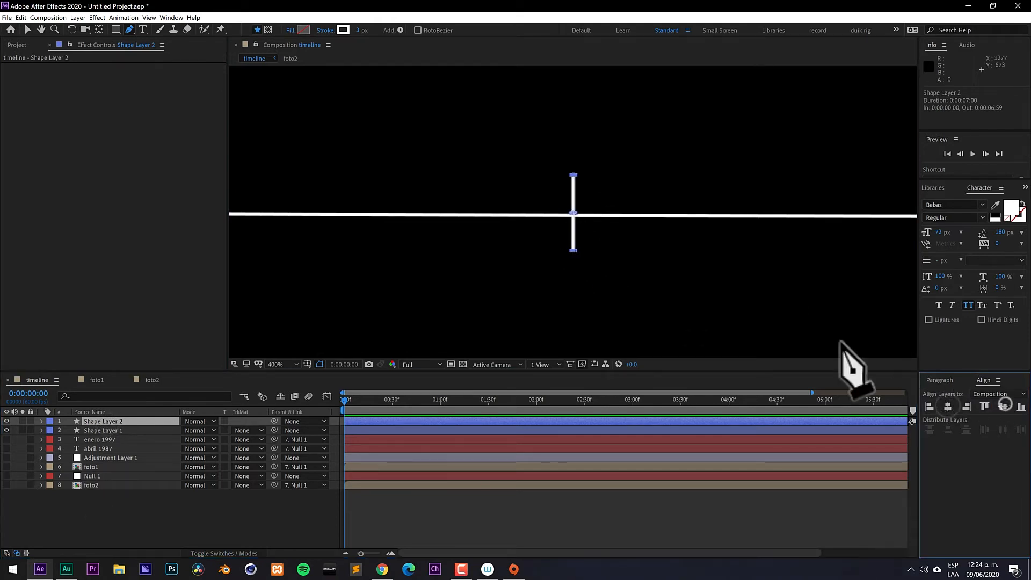
left_click(213, 527)
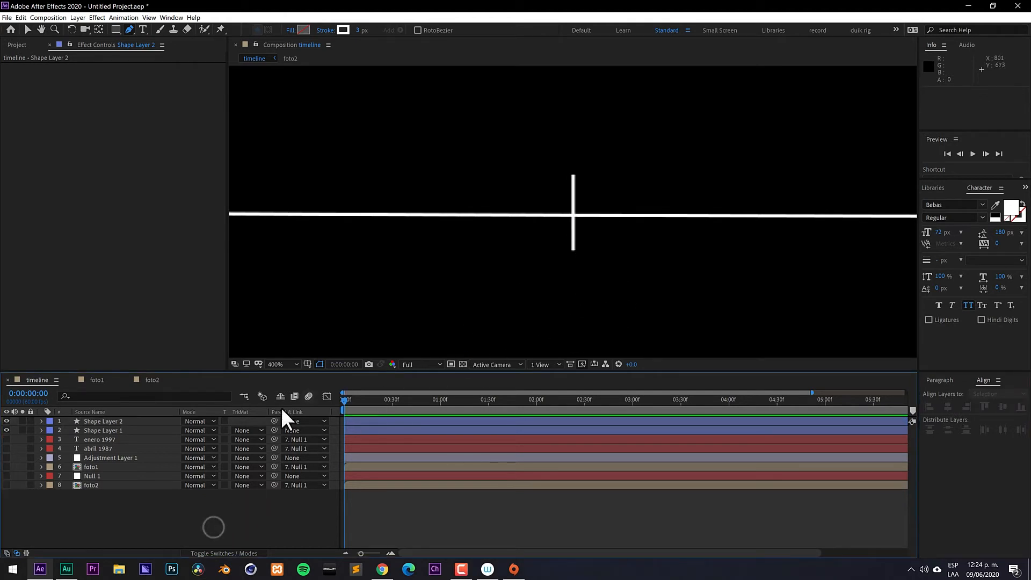
- Duplicate the Shape 1 group inside the contents of Shape Layer 2
left_click(110, 422)
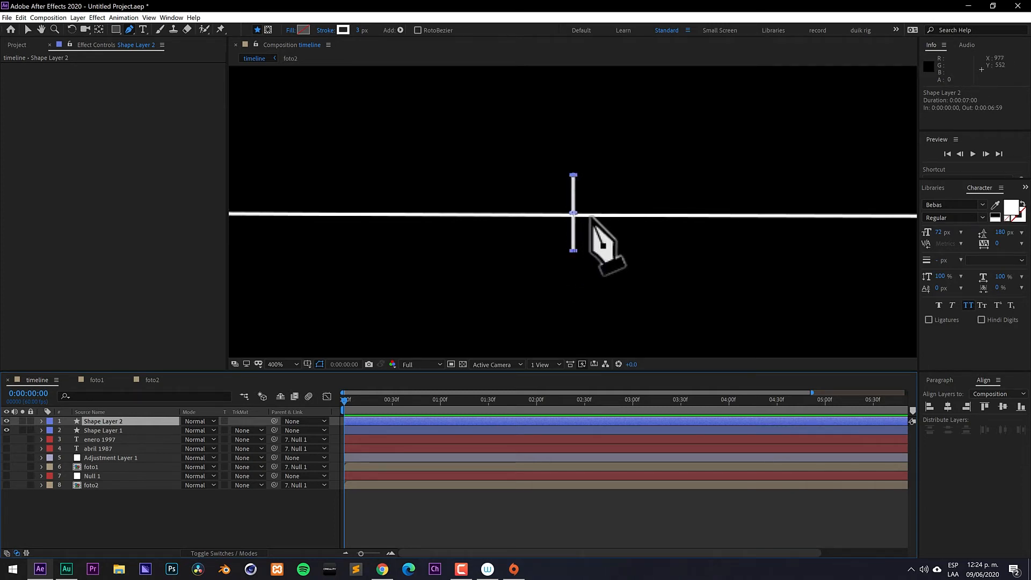
left_click(106, 510)
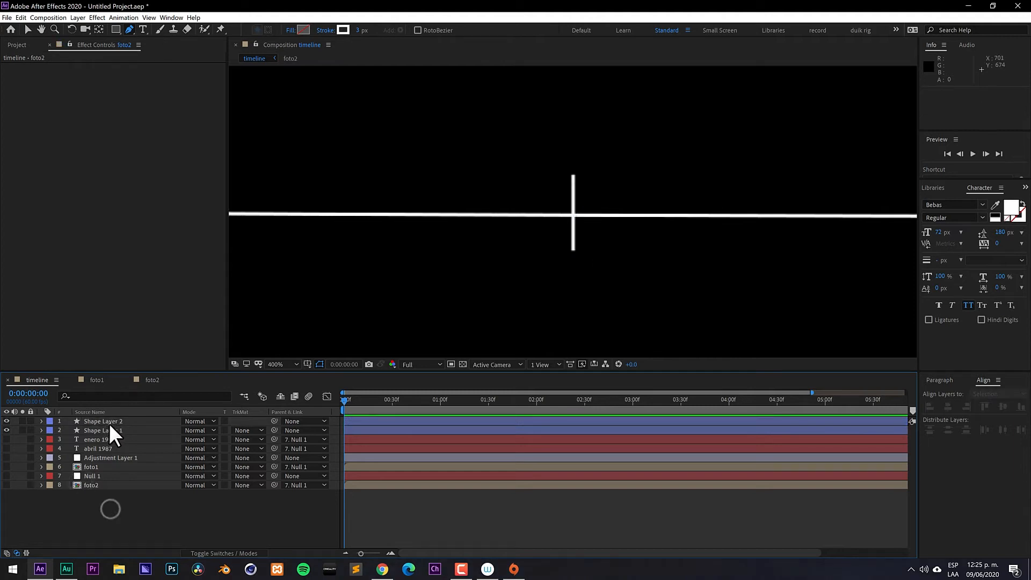
left_click(109, 423)
left_click(42, 421)
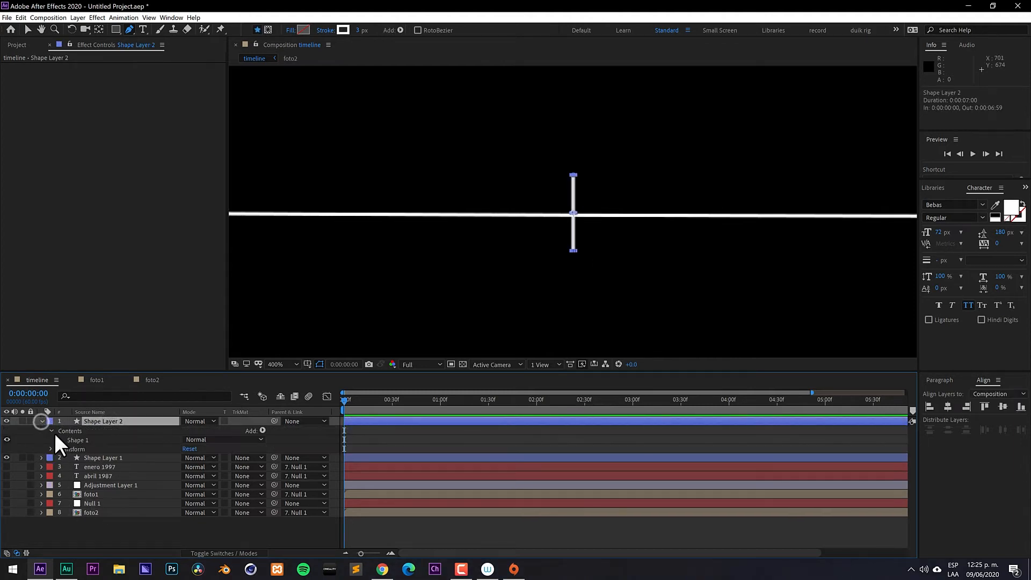
left_click(83, 440)
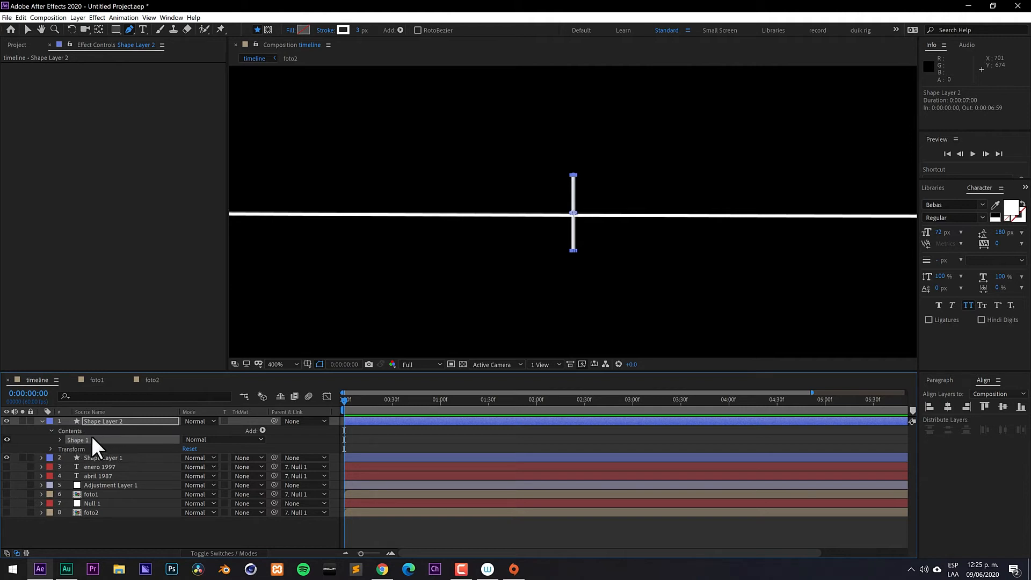
key("ctrl+d")
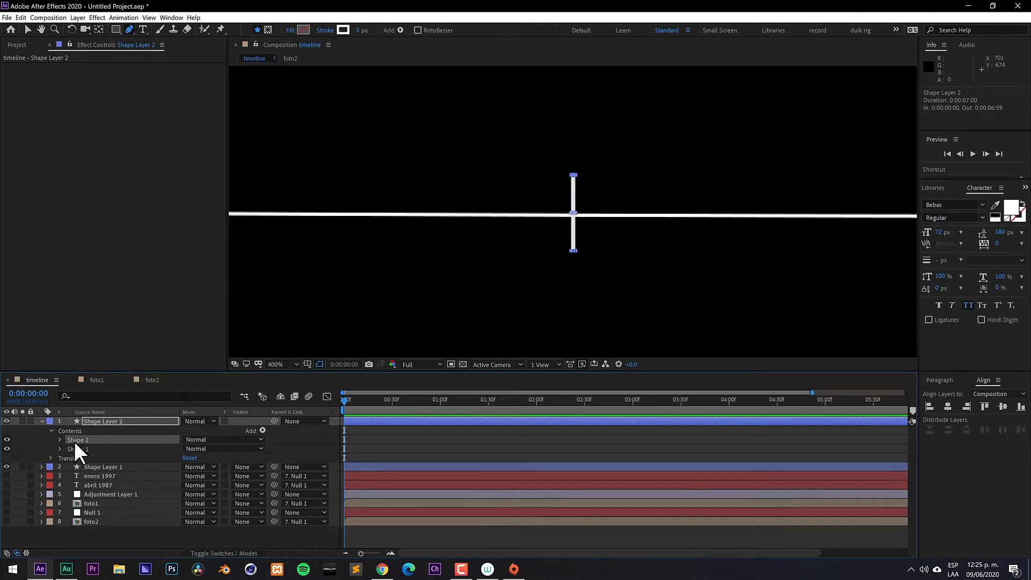
- Shorten the path of the duplicated Shape 2 tick by moving its upper and lower end points towards the horizontal line
left_click(60, 440)
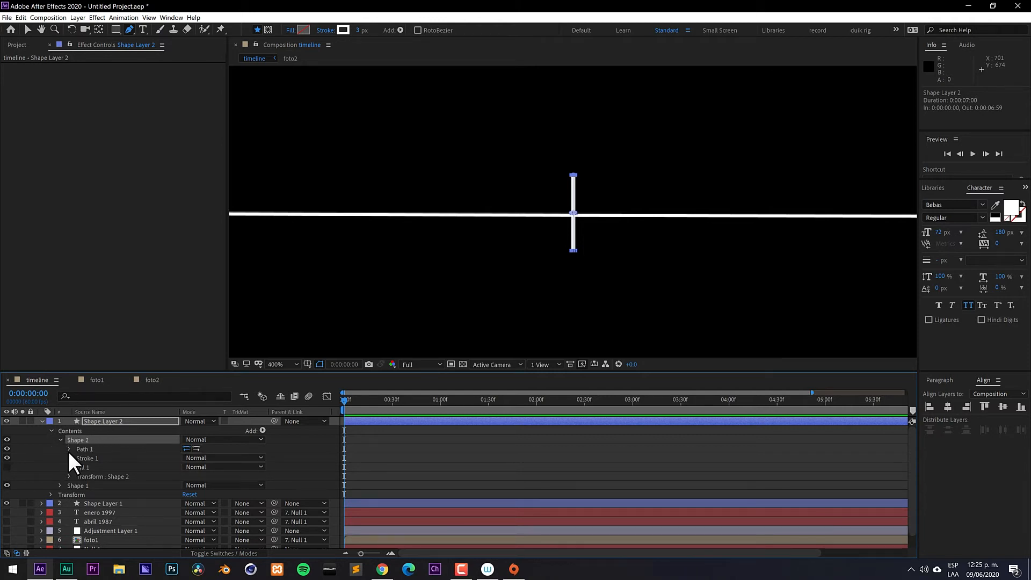
left_click(68, 449)
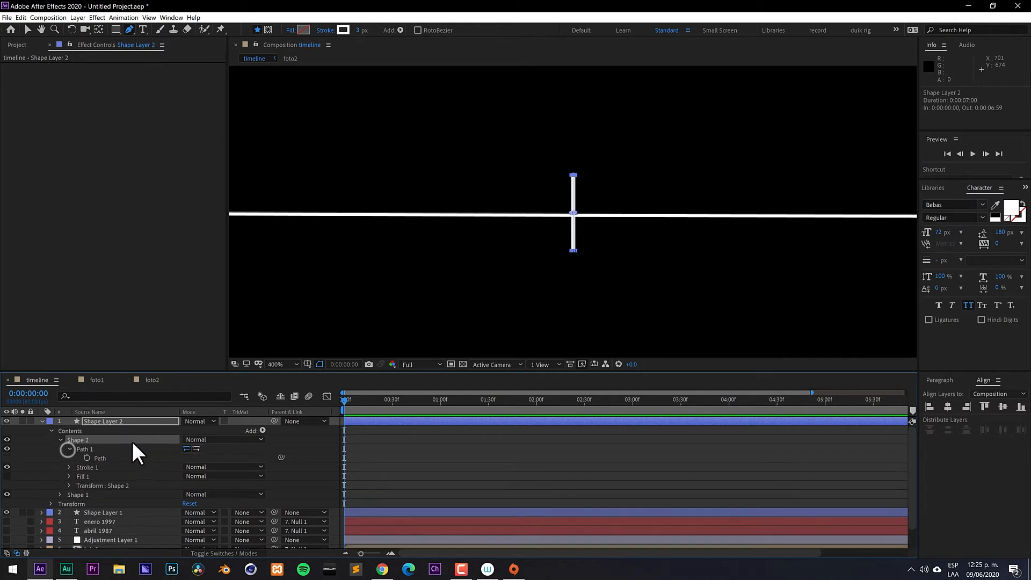
left_click(107, 458)
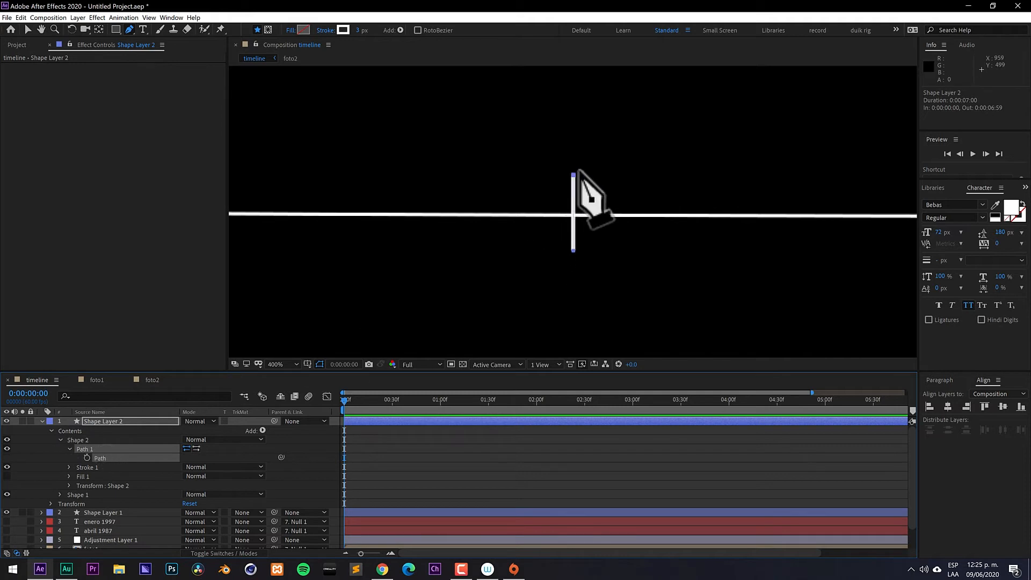
left_click(27, 31)
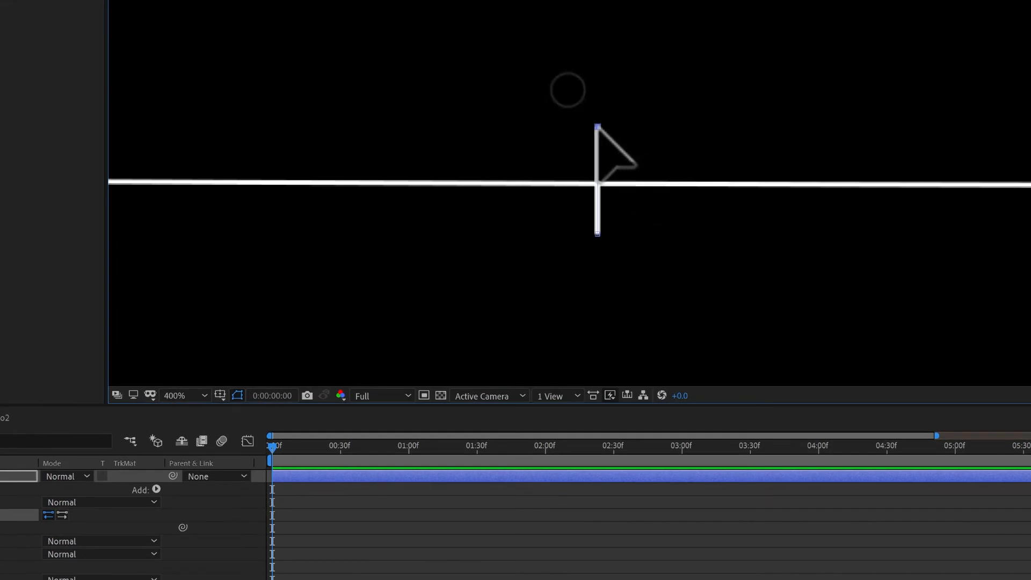
left_click_drag(597, 127, 597, 141)
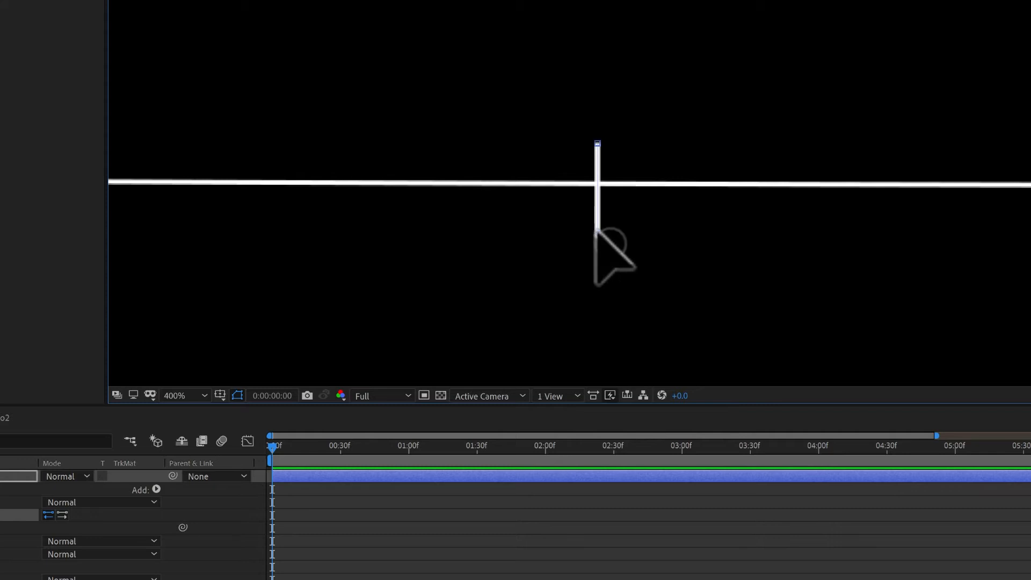
left_click_drag(595, 230, 596, 220)
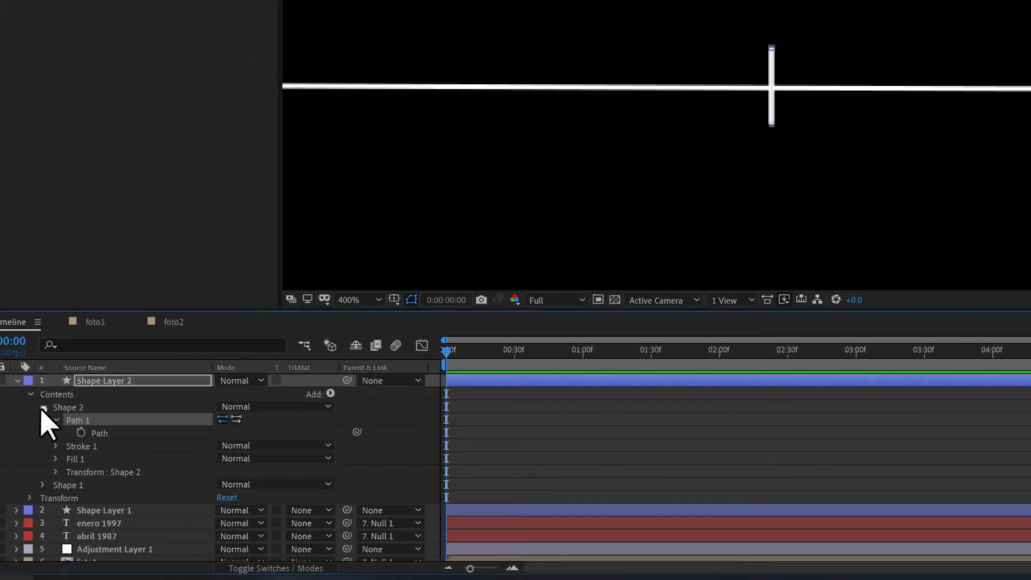
- Add a Repeater to the Shape 2 group of Shape Layer 2
left_click(44, 407)
left_click(31, 394)
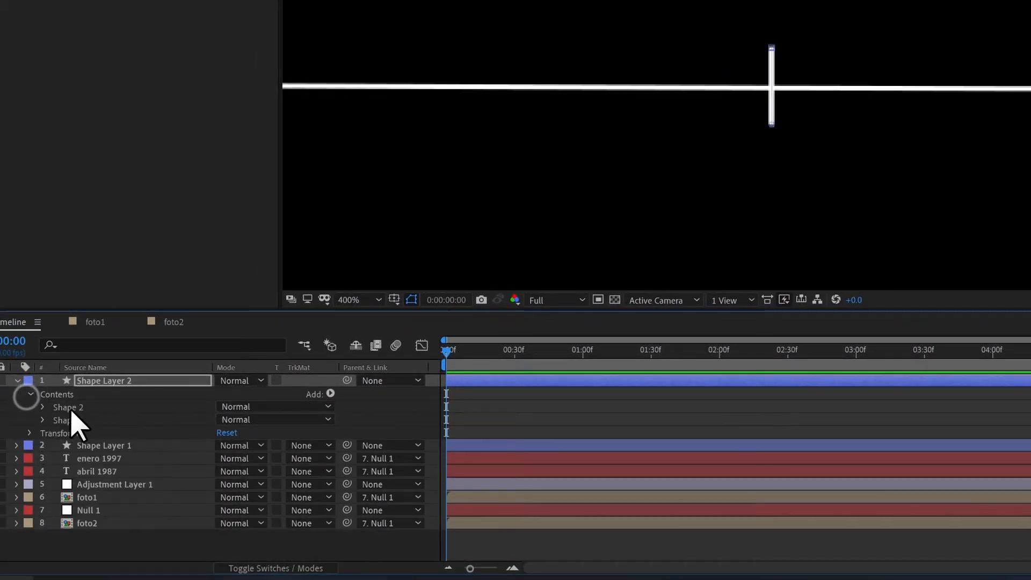
left_click(68, 408)
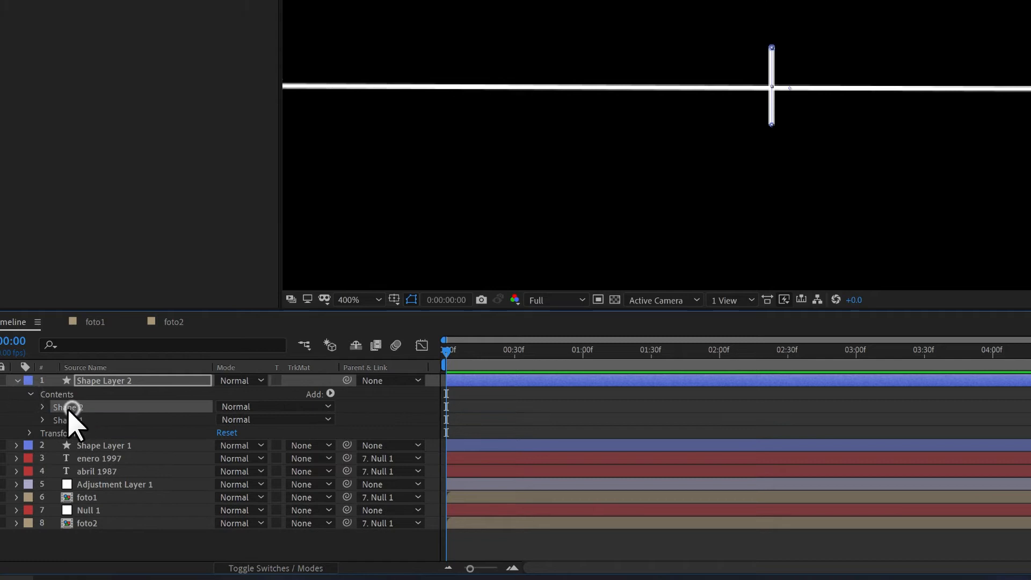
left_click(330, 394)
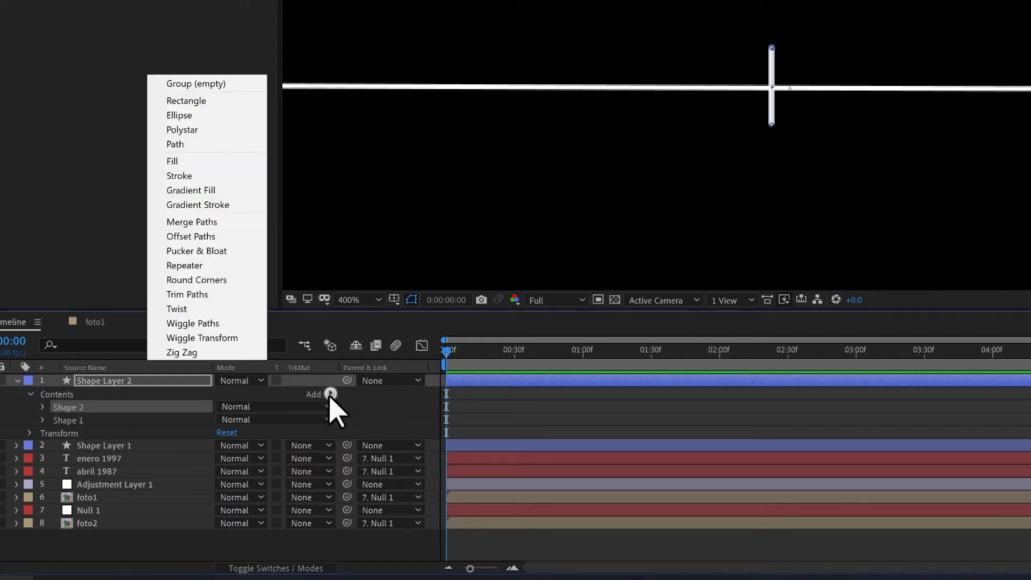
left_click(198, 265)
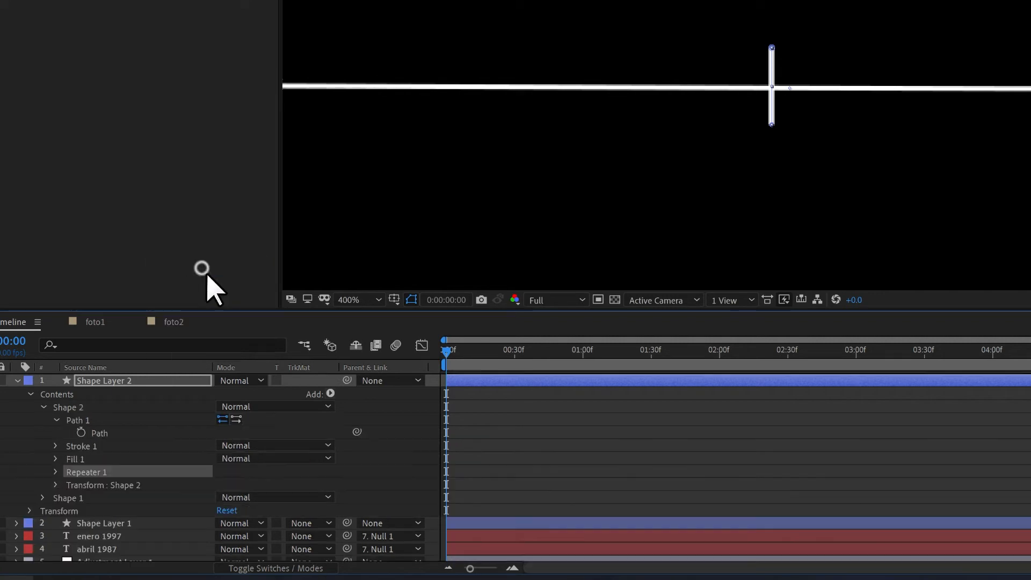
- Set the Shape 2 Repeater to 10 copies and its transform position to 25, 0
left_click(55, 472)
left_click(222, 485)
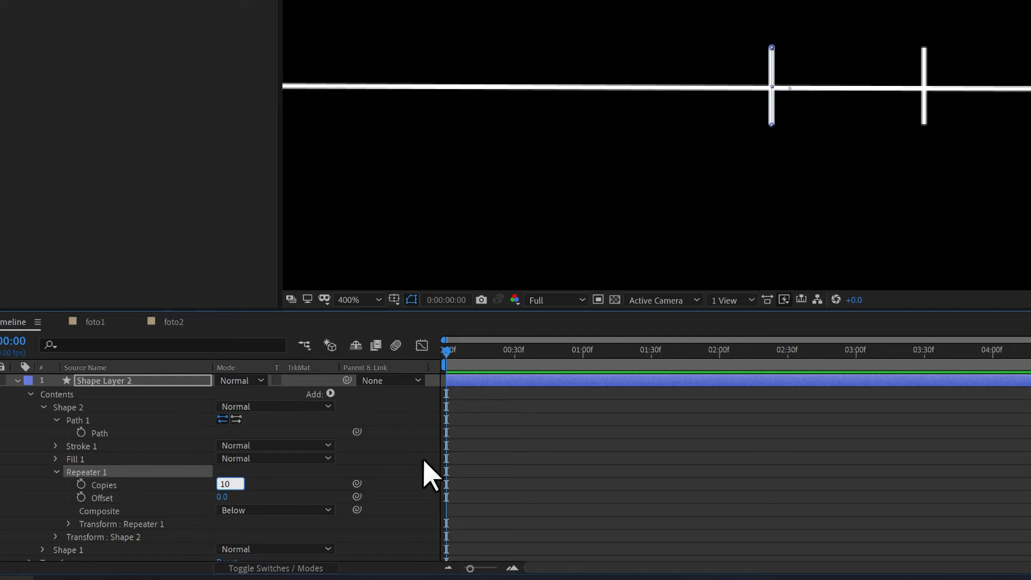
left_click(405, 469)
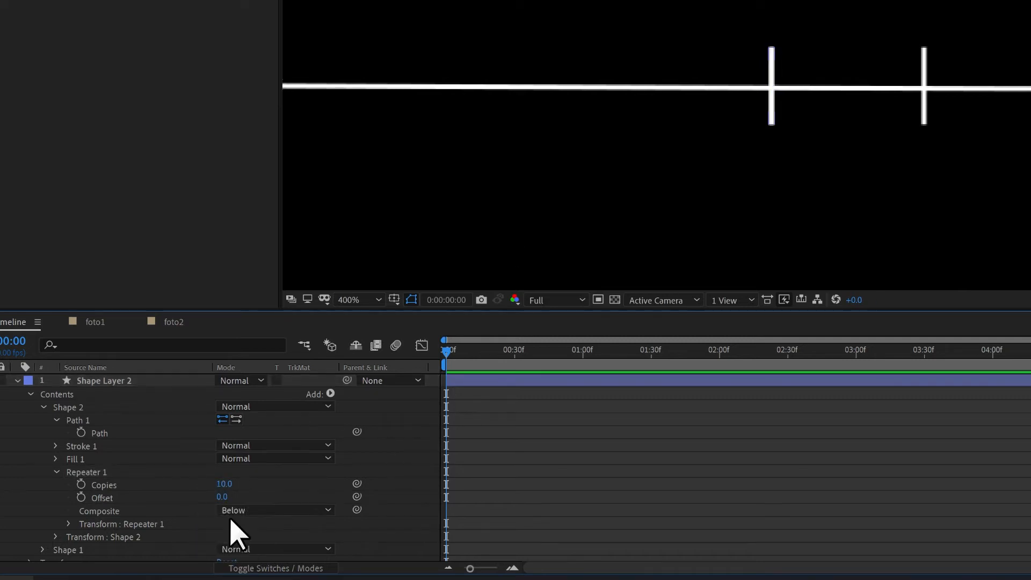
left_click(69, 524)
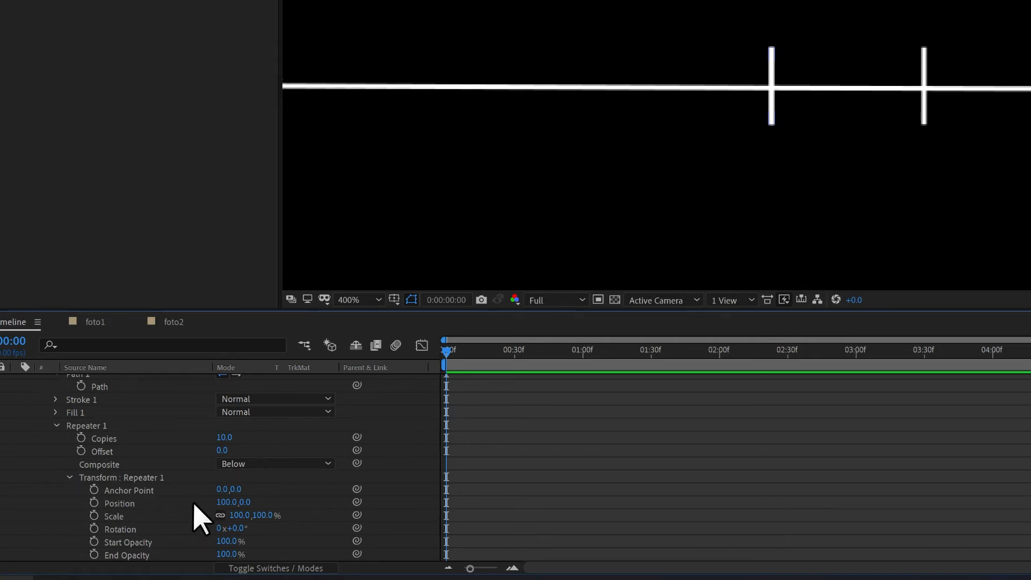
left_click(225, 502)
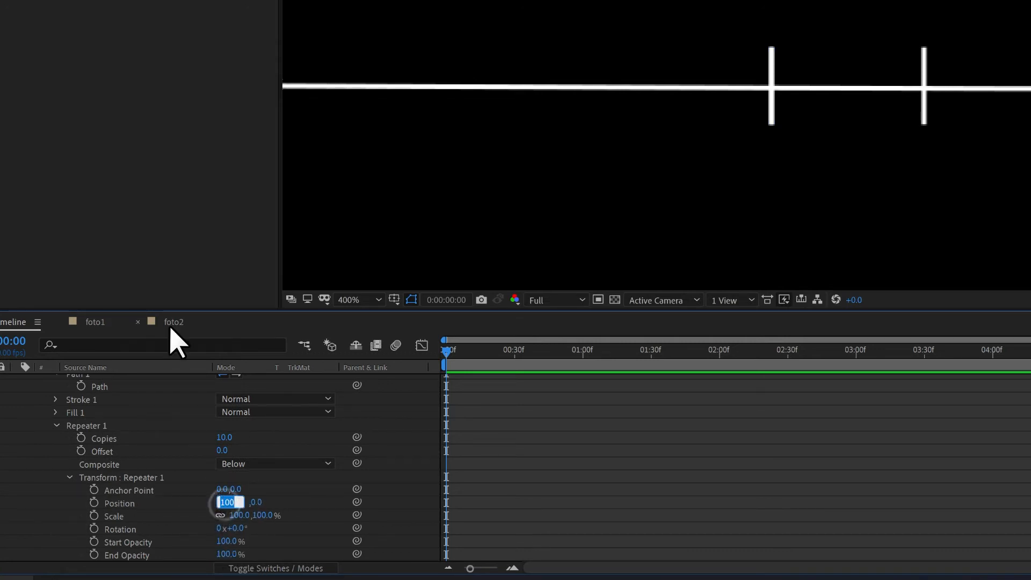
key("Return")
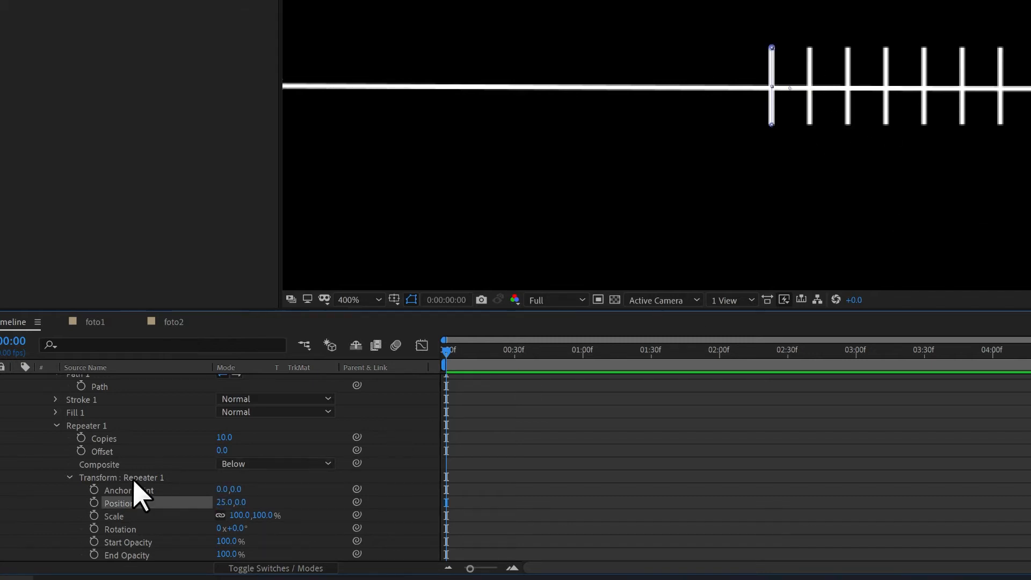
left_click(56, 426)
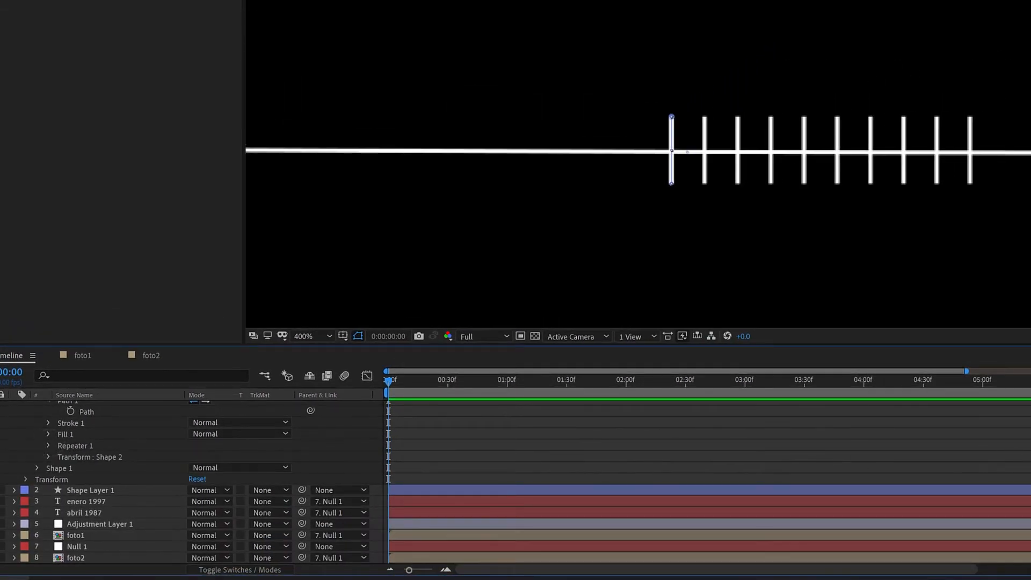
- Unlink the scale proportions of the Shape 1 group and stretch its tick vertically to 148%
scroll(218, 441, "up", 2)
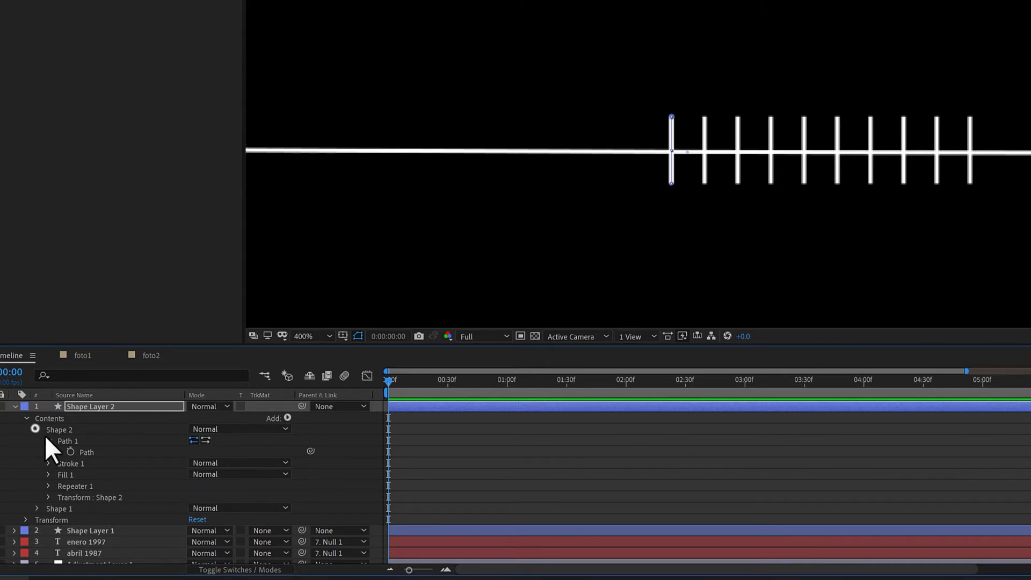
left_click(35, 429)
left_click(37, 441)
left_click(64, 441)
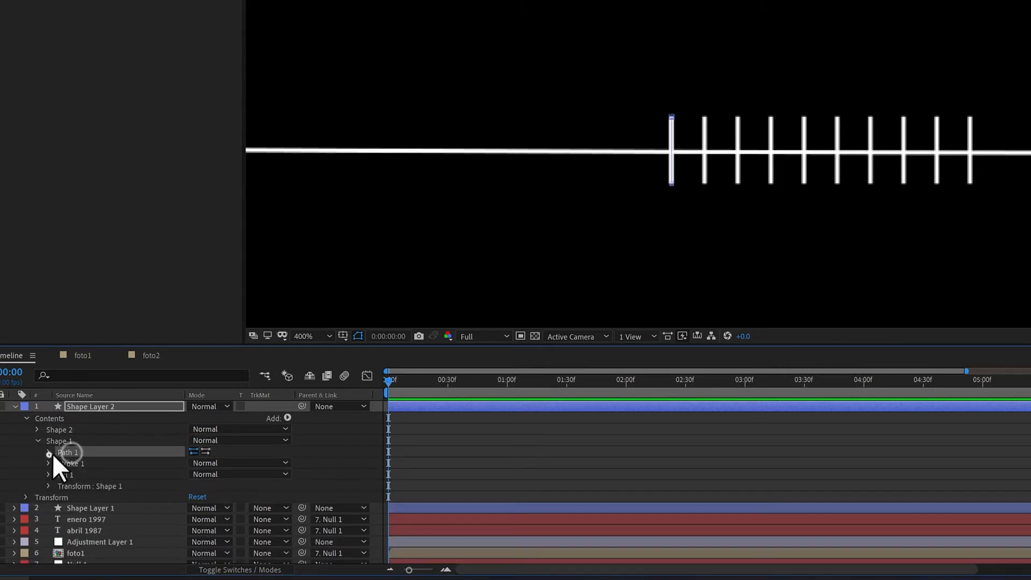
left_click(37, 440)
left_click(37, 441)
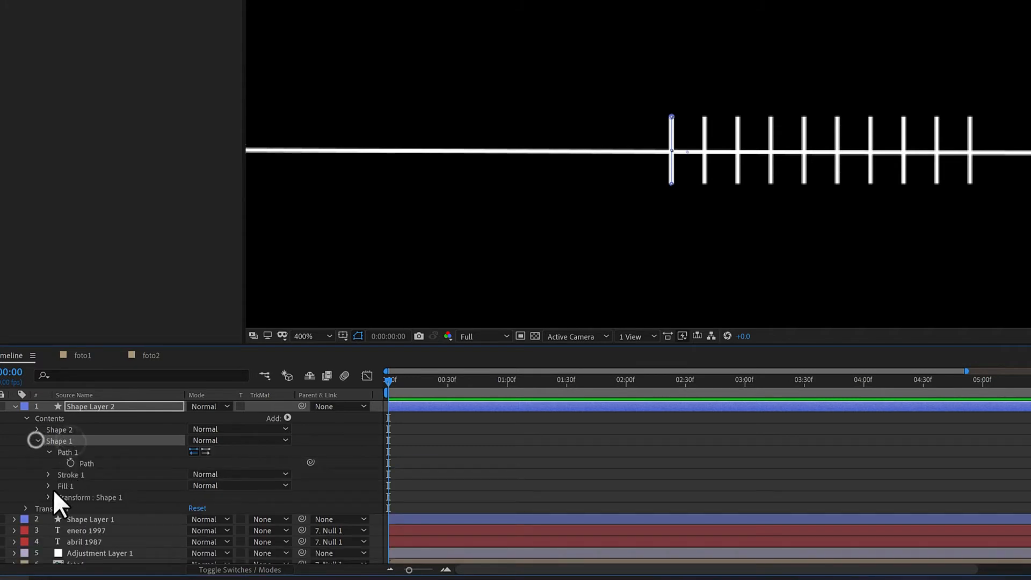
left_click(79, 501)
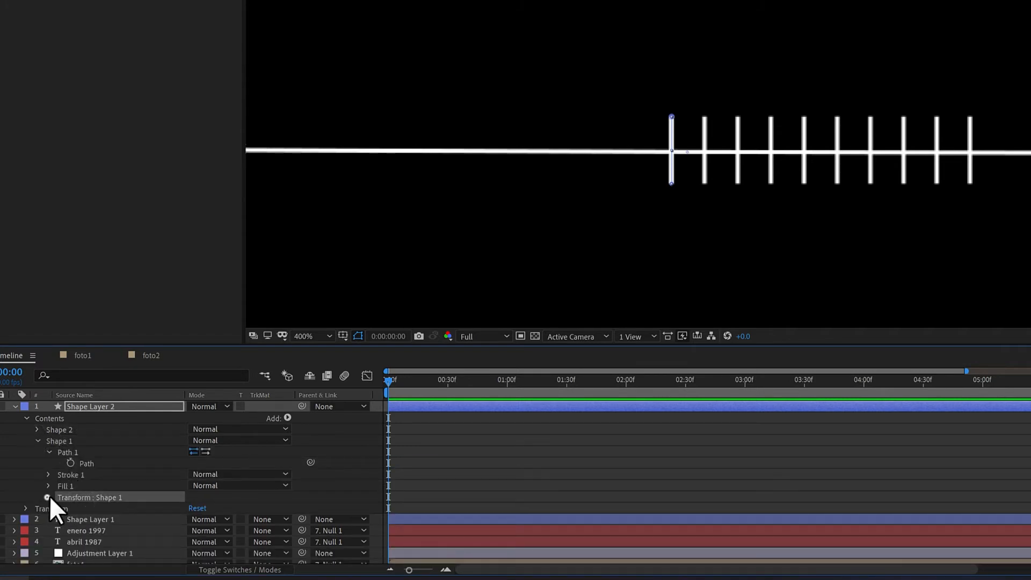
left_click(49, 498)
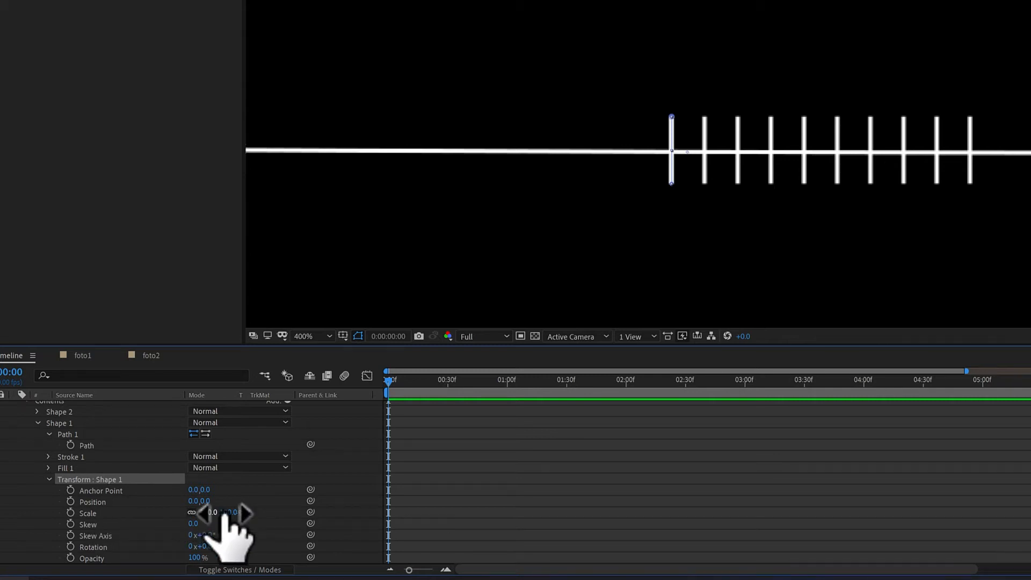
left_click(191, 513)
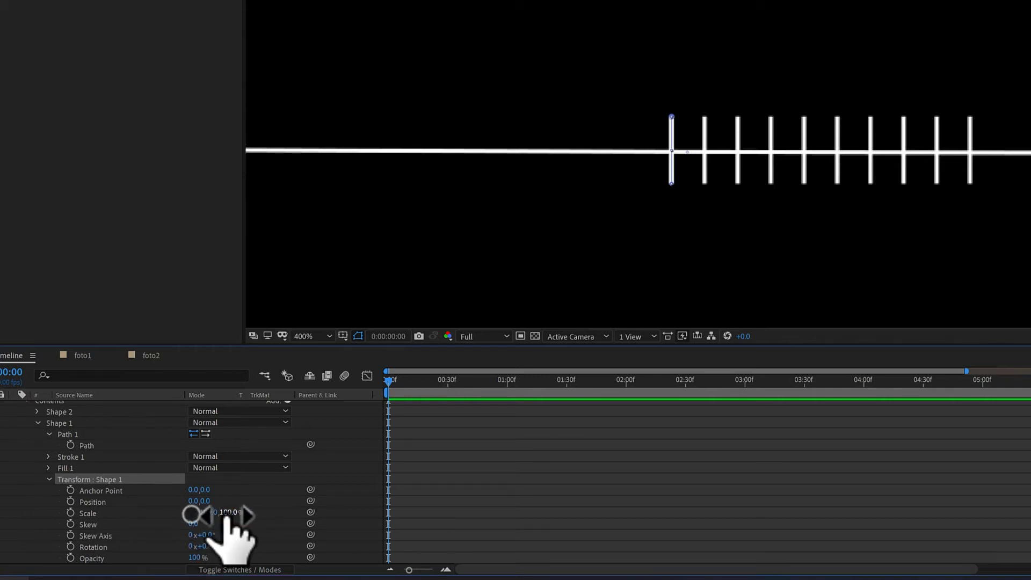
left_click_drag(231, 513, 265, 516)
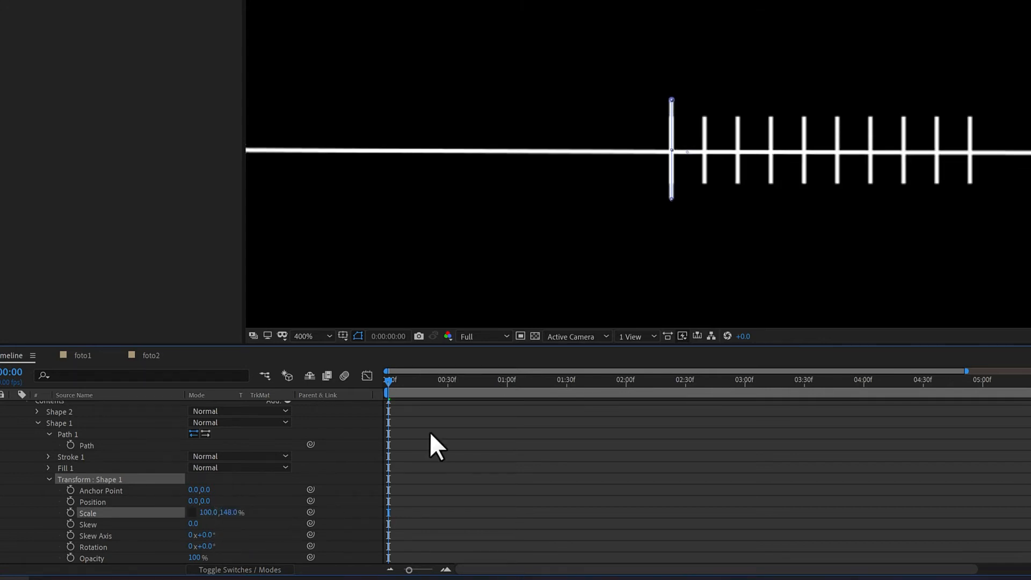
- Set the vertical scale of the Shape 1 group to 150%
left_click(228, 513)
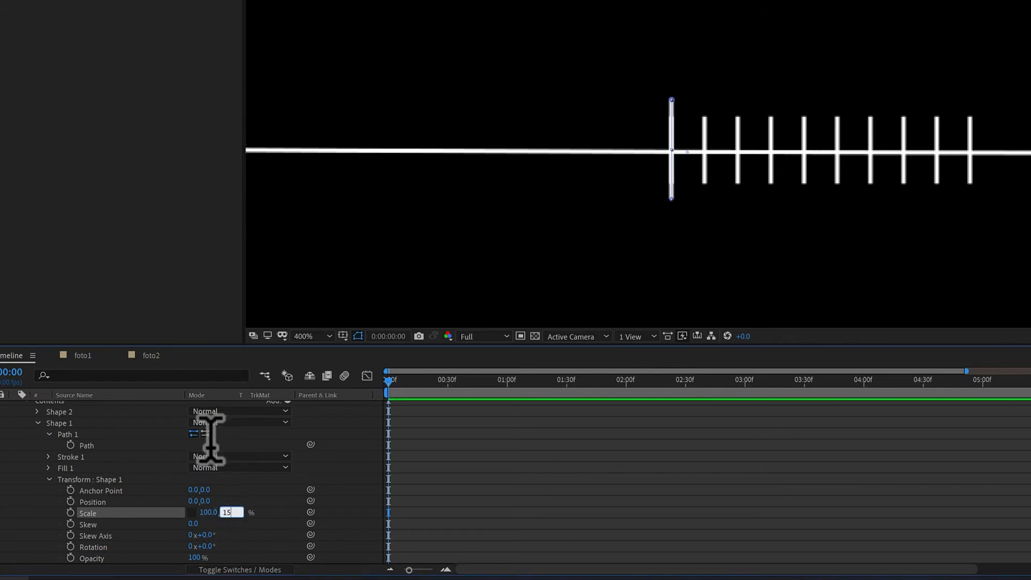
type("150")
key("Return")
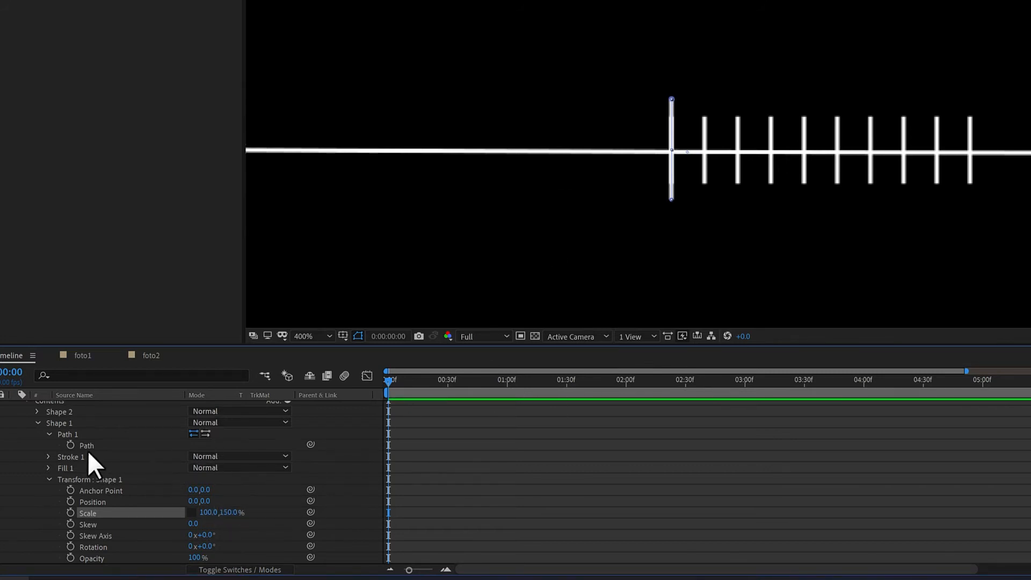
left_click(50, 479)
left_click(37, 422)
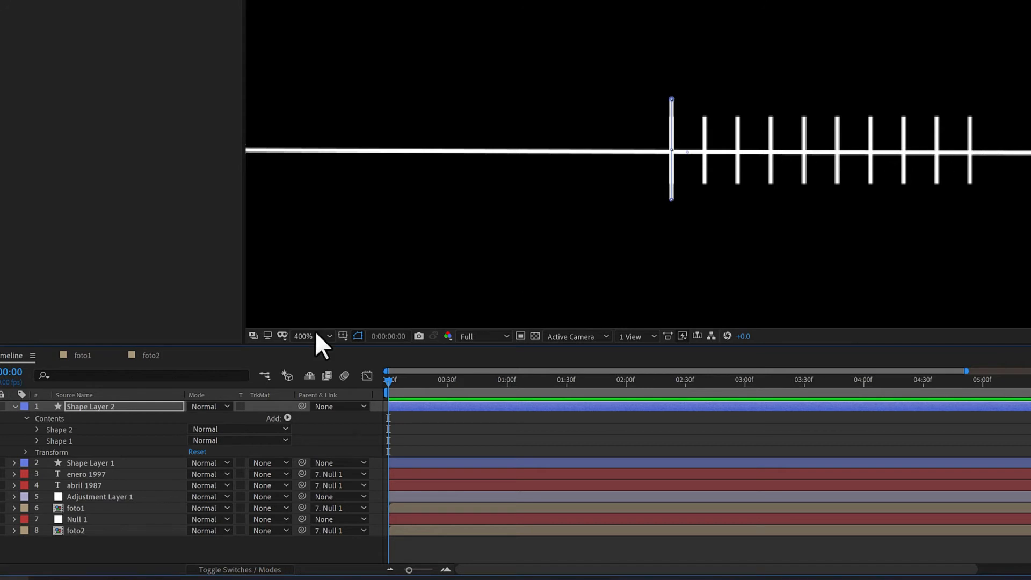
- Group Shape 2 and Shape 1 together inside the contents of Shape Layer 2
left_click(62, 429)
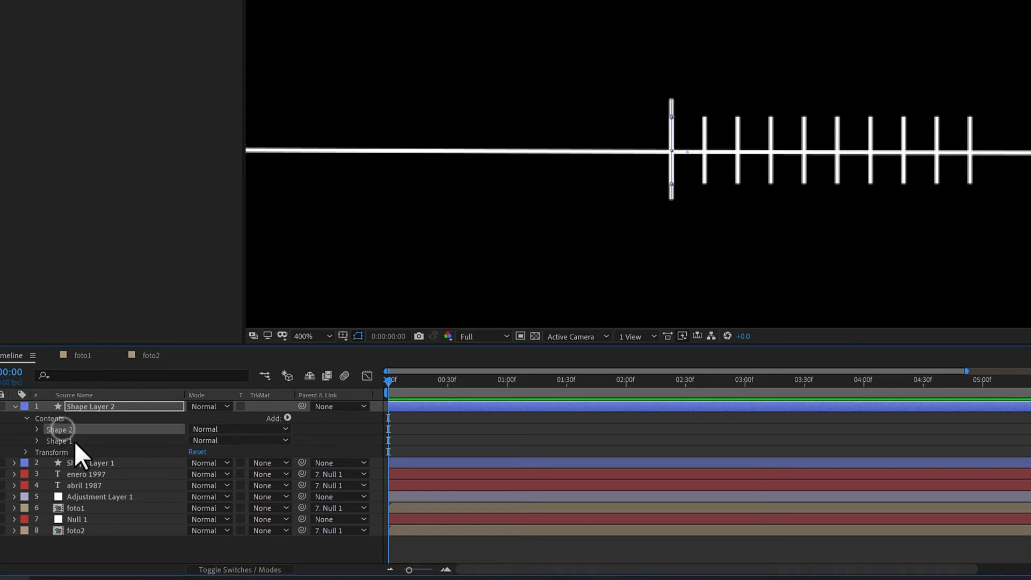
left_click(69, 440, "shift")
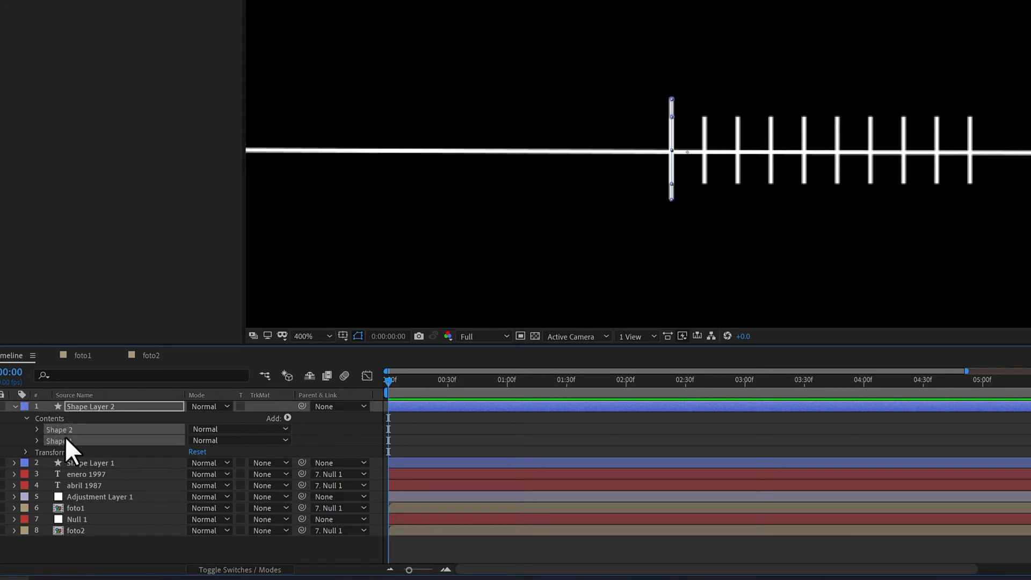
right_click(65, 438)
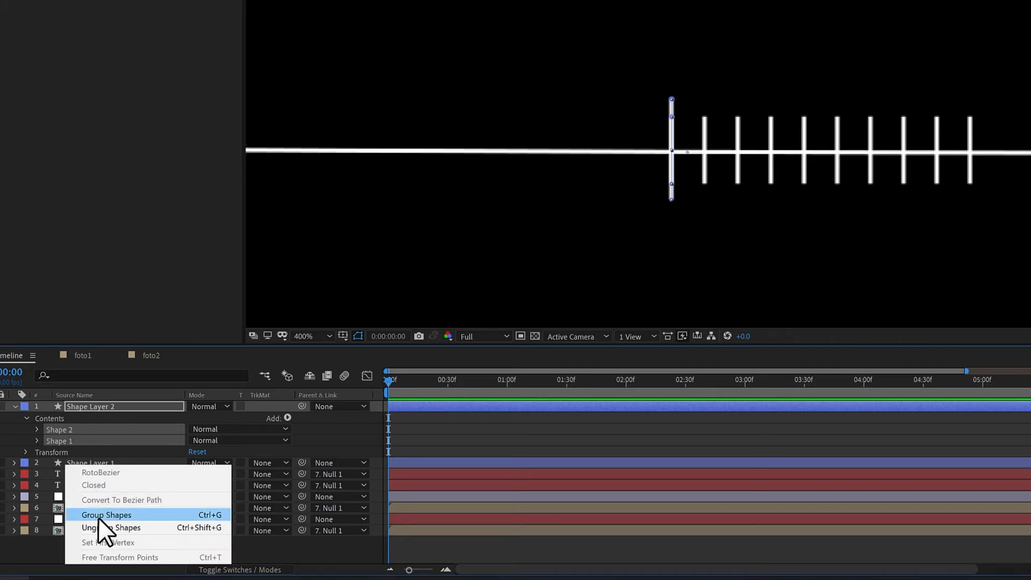
left_click(124, 515)
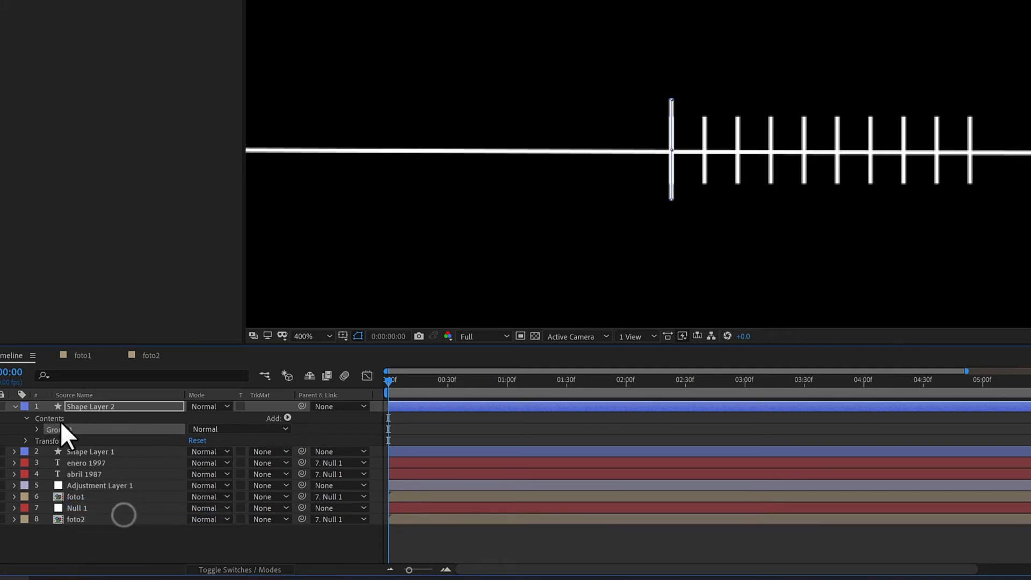
- Add a Repeater to the group holding both ticks and set it to 30 copies
left_click(287, 418)
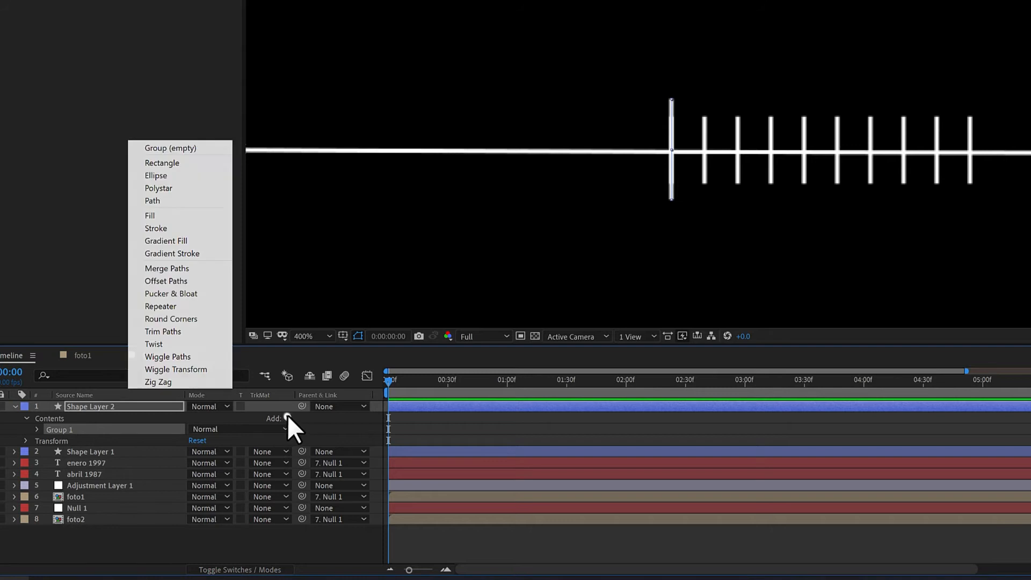
left_click(169, 305)
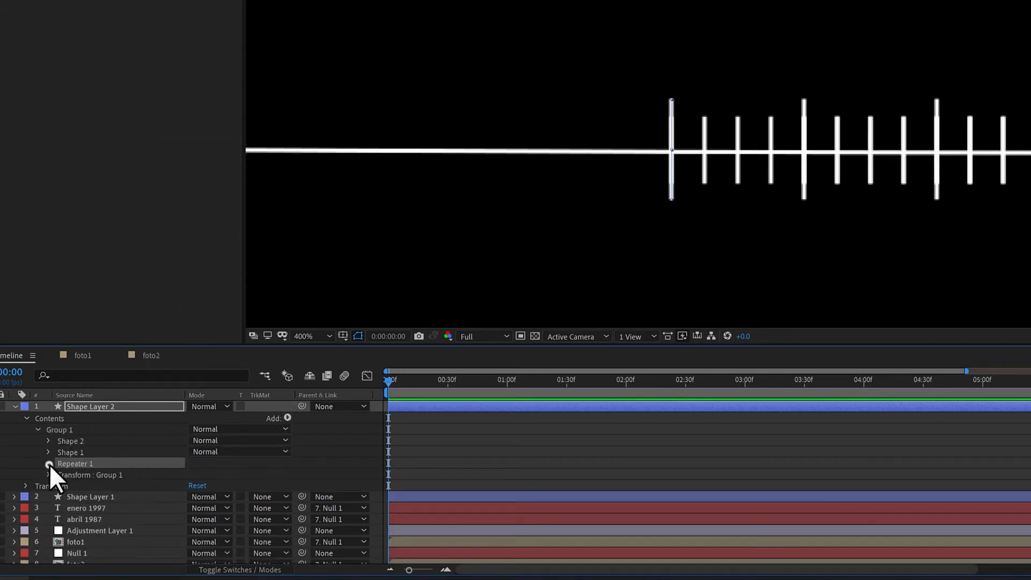
left_click(49, 463)
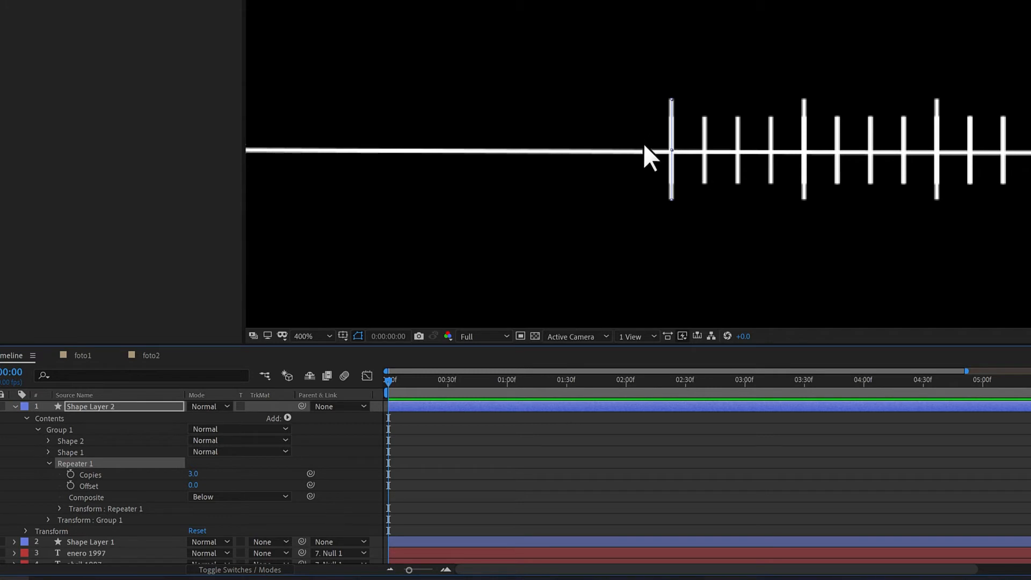
left_click(197, 474)
type("30")
left_click(348, 468)
- Try a horizontal position of 275 for the group's Repeater and settle on 250
left_click(61, 508)
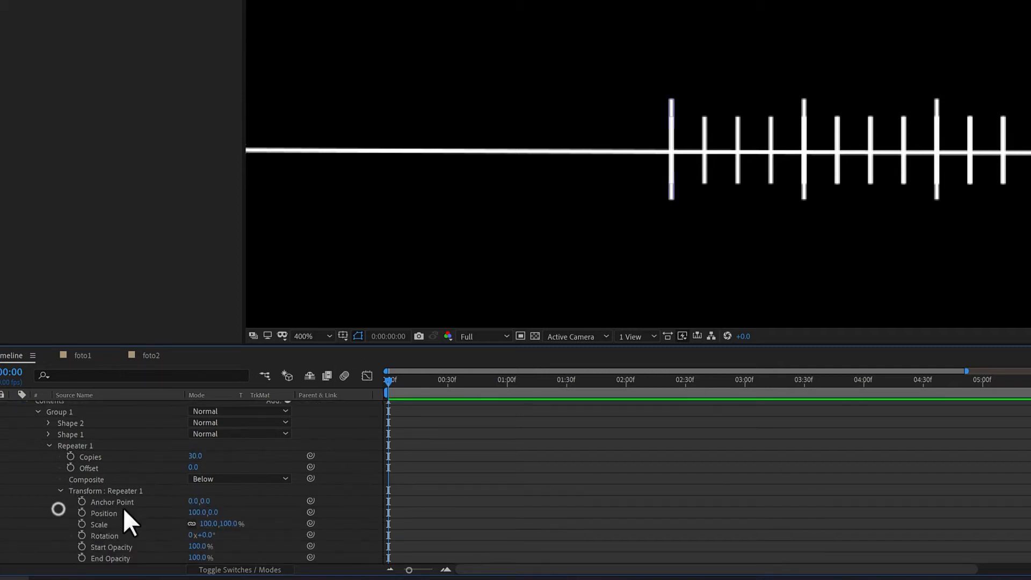
left_click(197, 512)
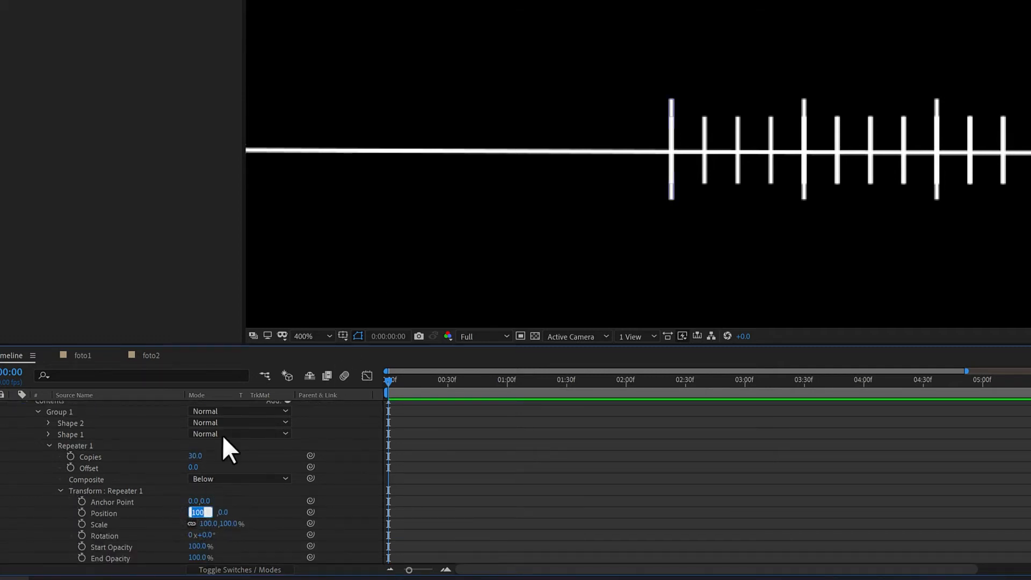
type("275")
key("Return")
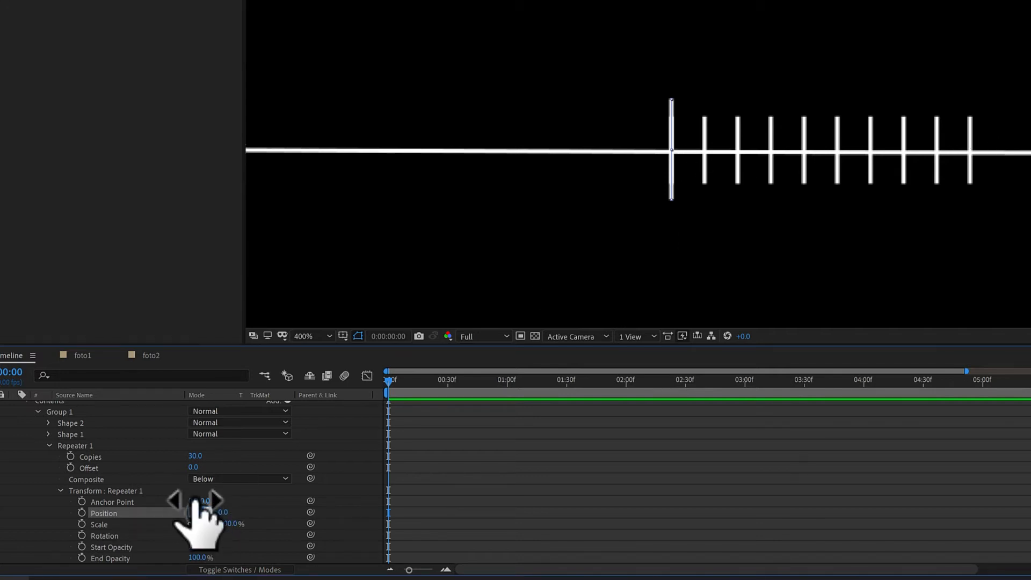
type("250")
key("Return")
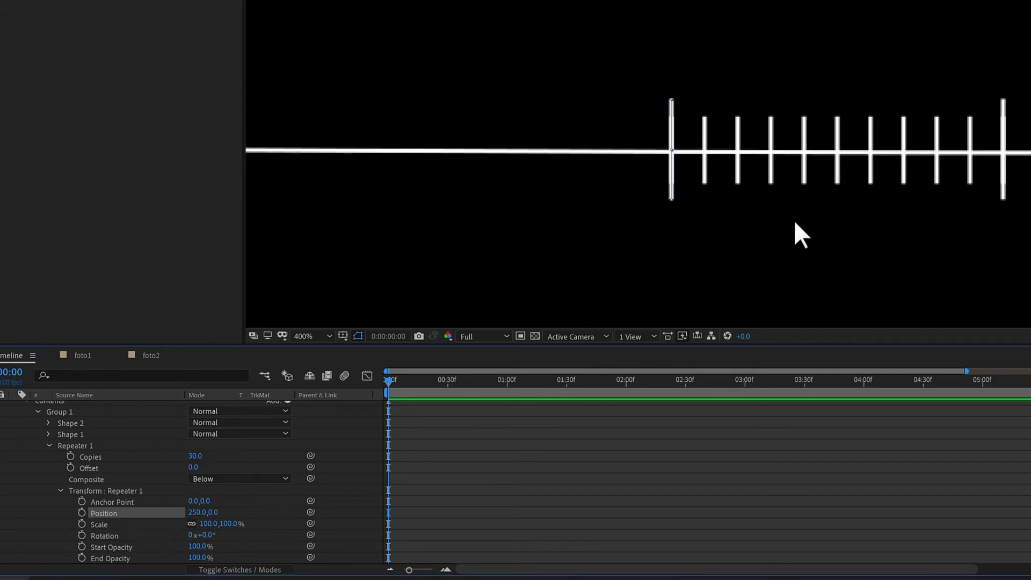
left_click(316, 338)
left_click(328, 114)
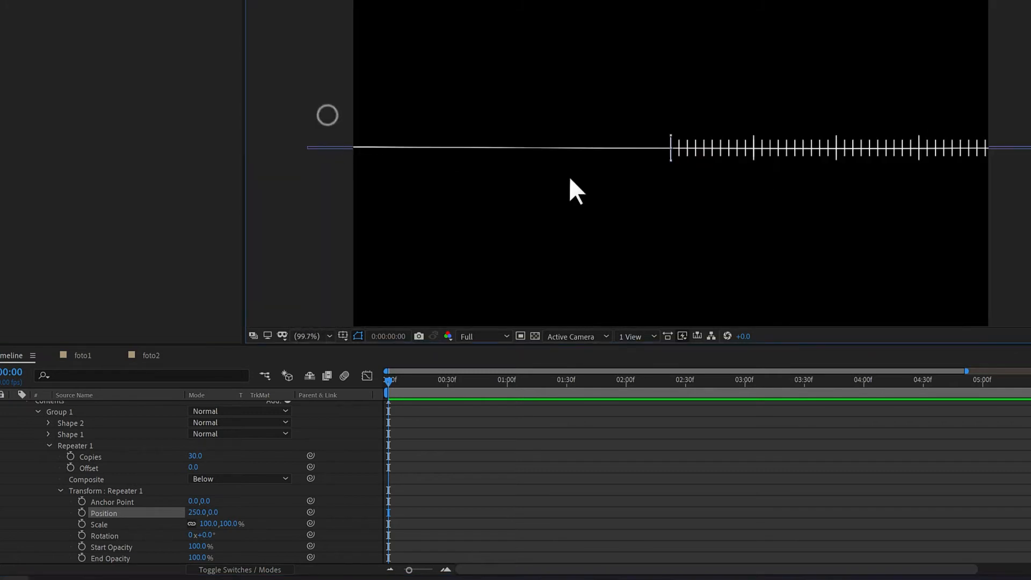
left_click(49, 445)
left_click(38, 418)
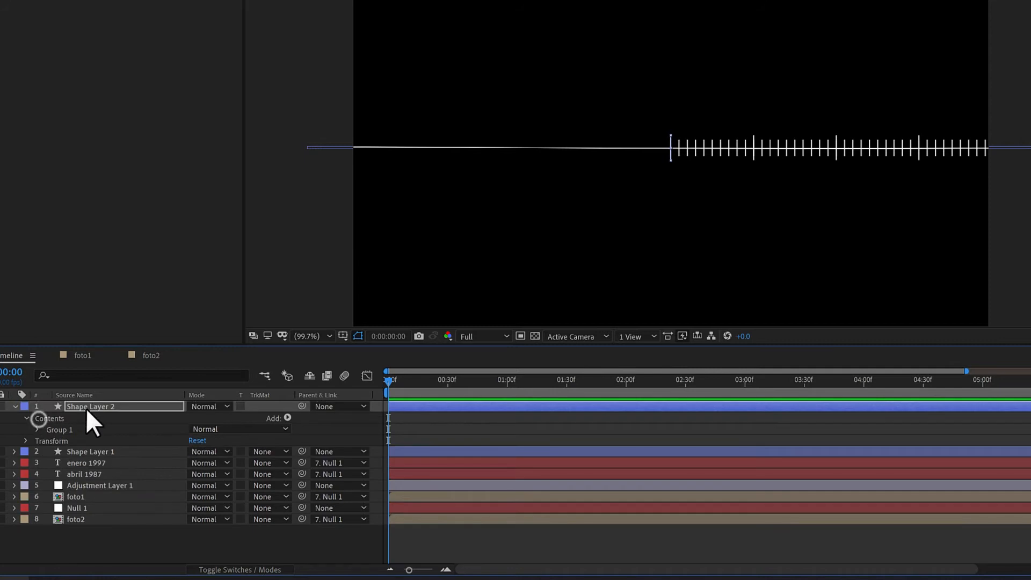
- Set the position of Shape Layer 2 to 0, 540 so the ticks start at the composition's left edge
left_click(92, 405)
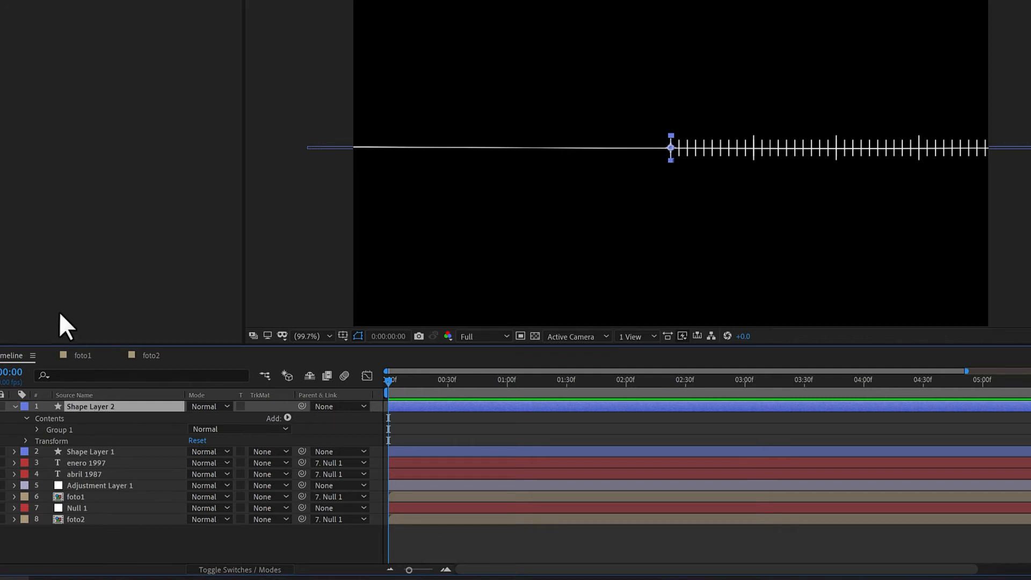
key("p")
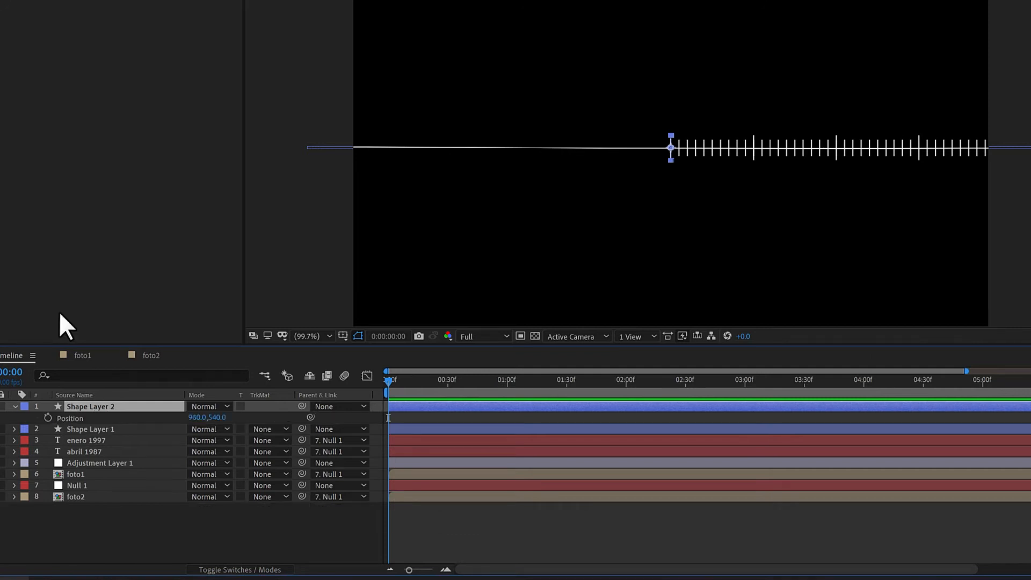
left_click(199, 417)
type("0")
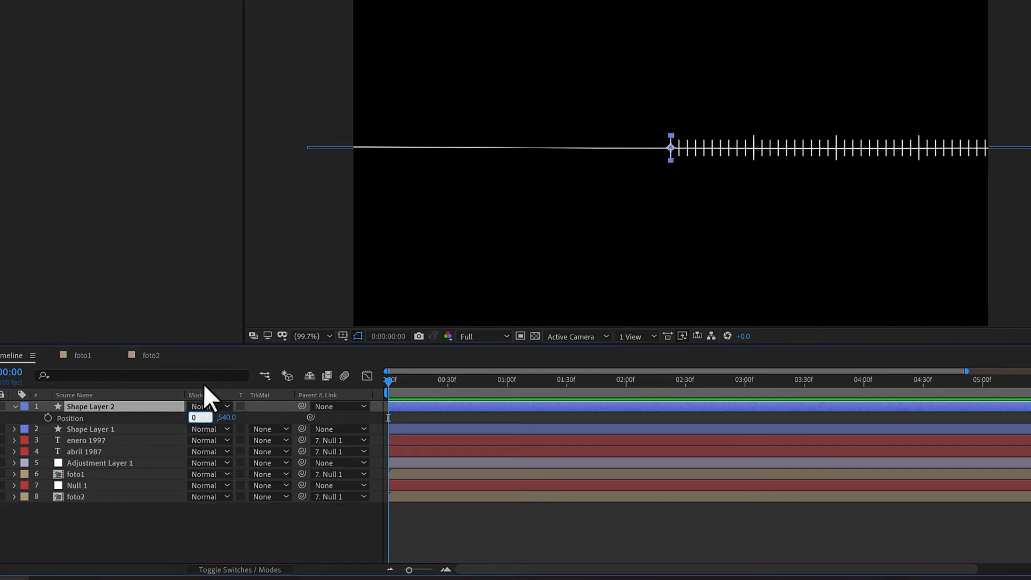
key("Return")
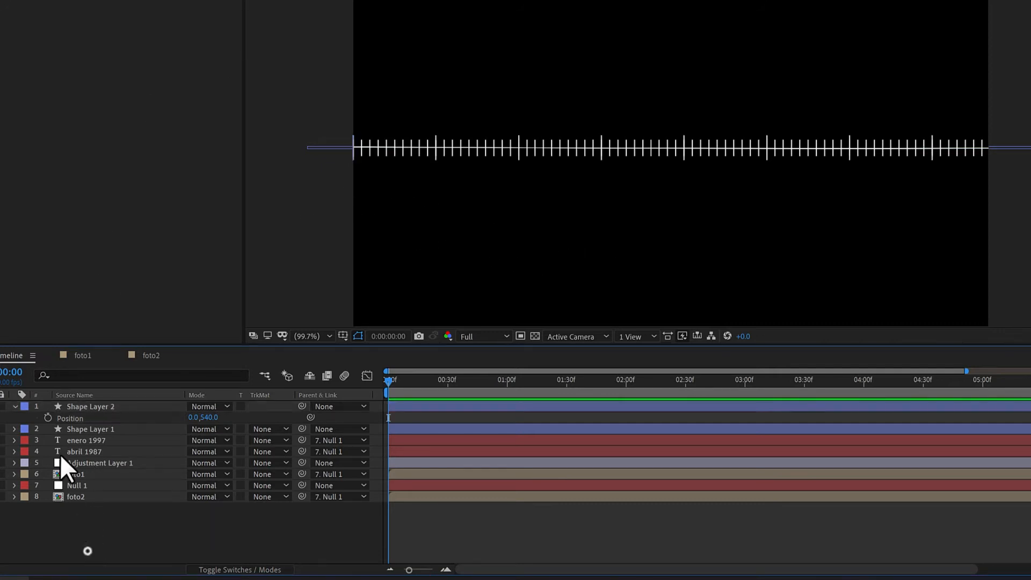
left_click(15, 406)
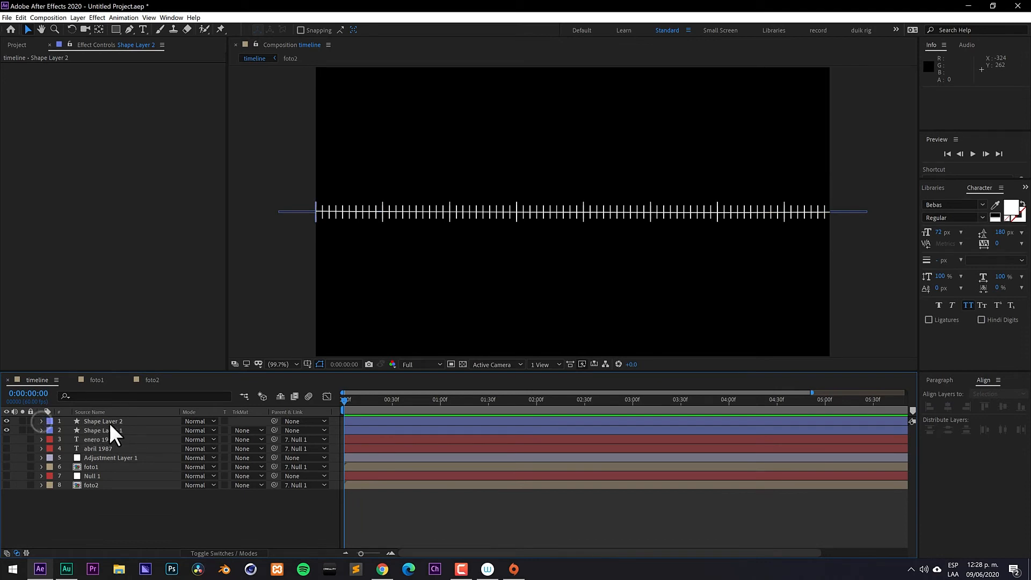
- Add a text layer reading 1986 just below the ruler near the middle of the composition
left_click(143, 30)
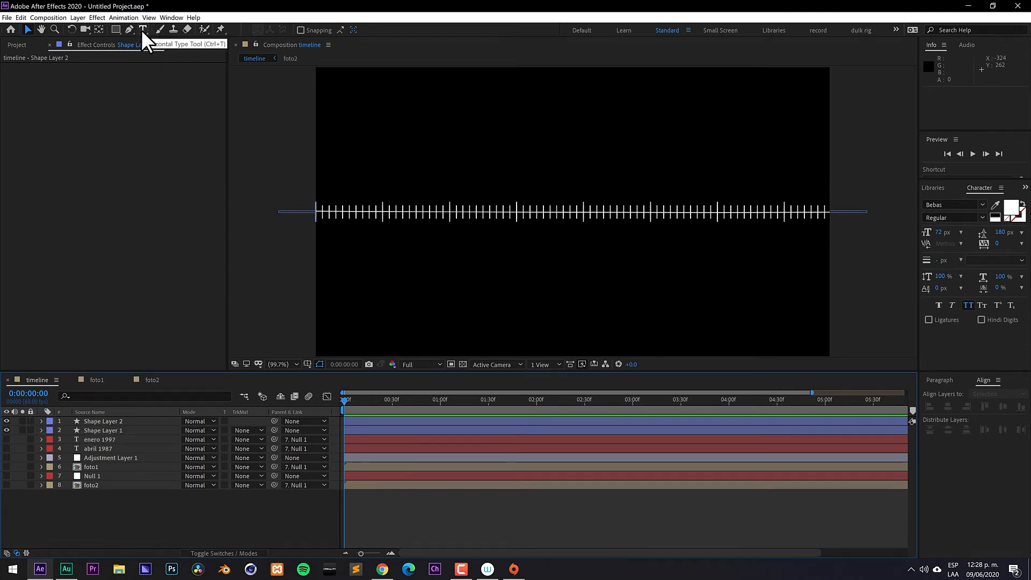
left_click(511, 235)
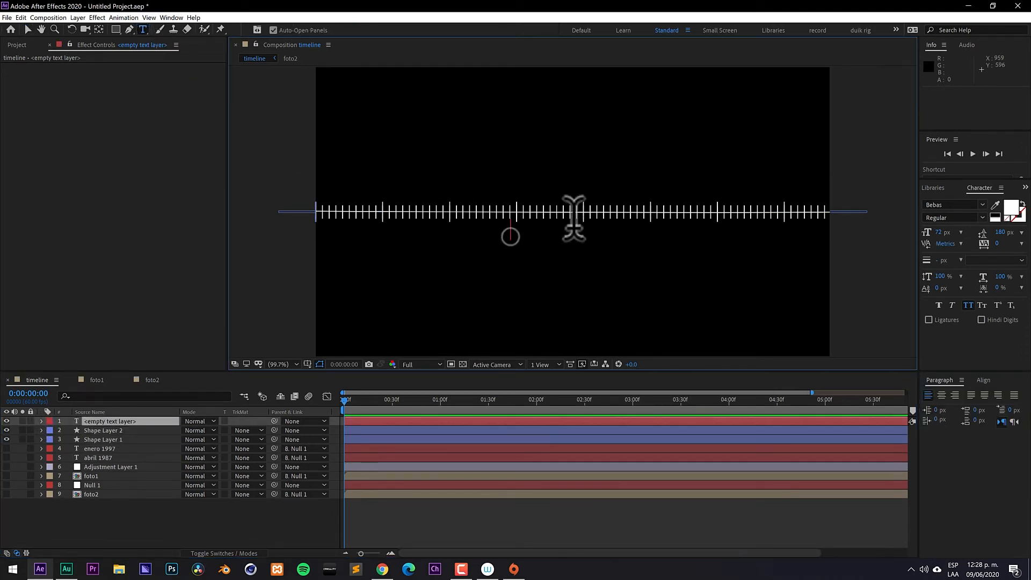
type("1986")
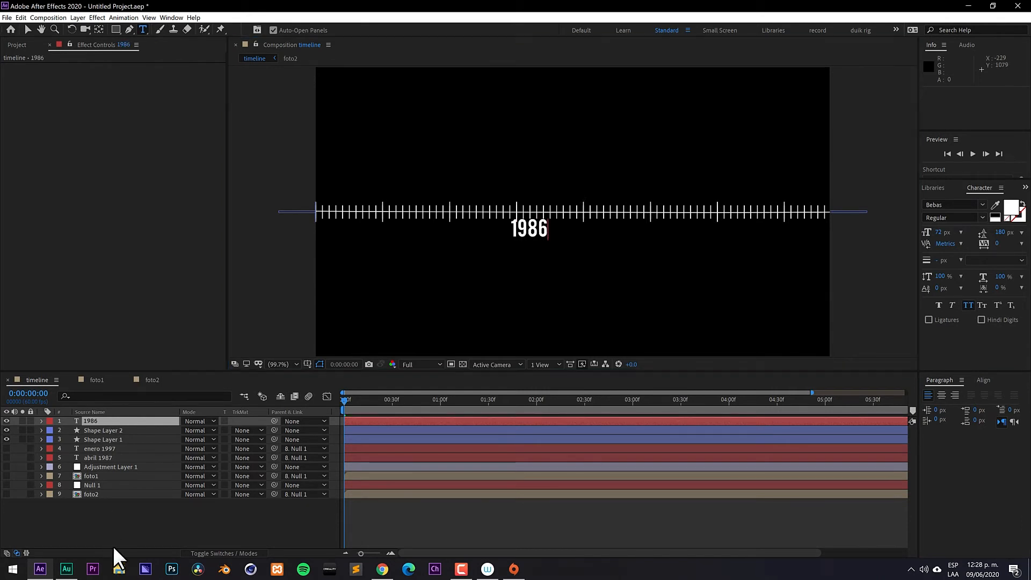
- Set the 1986 label's font to Bebas Neue Regular and its size to 48 px
left_click(101, 422)
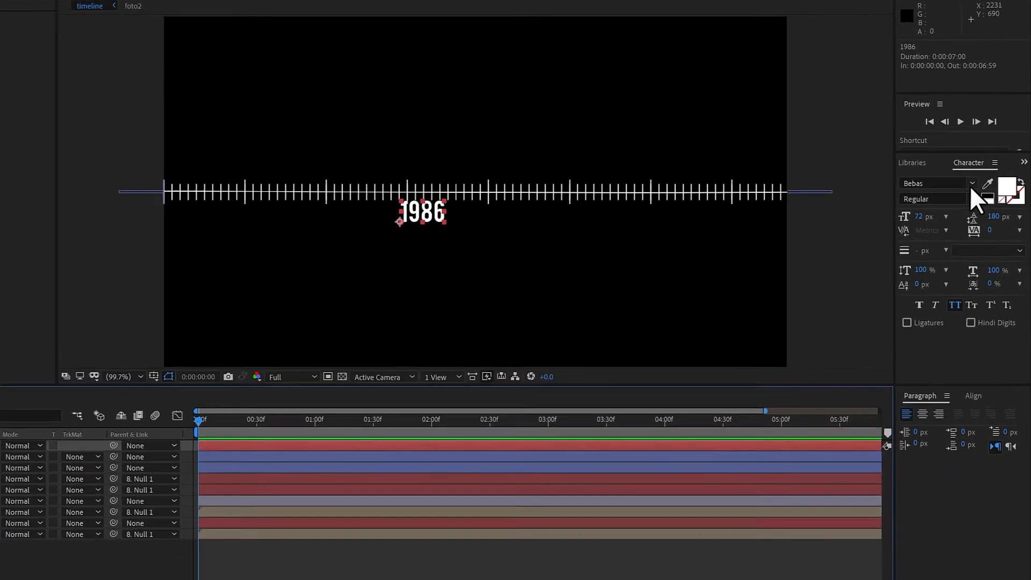
left_click(970, 185)
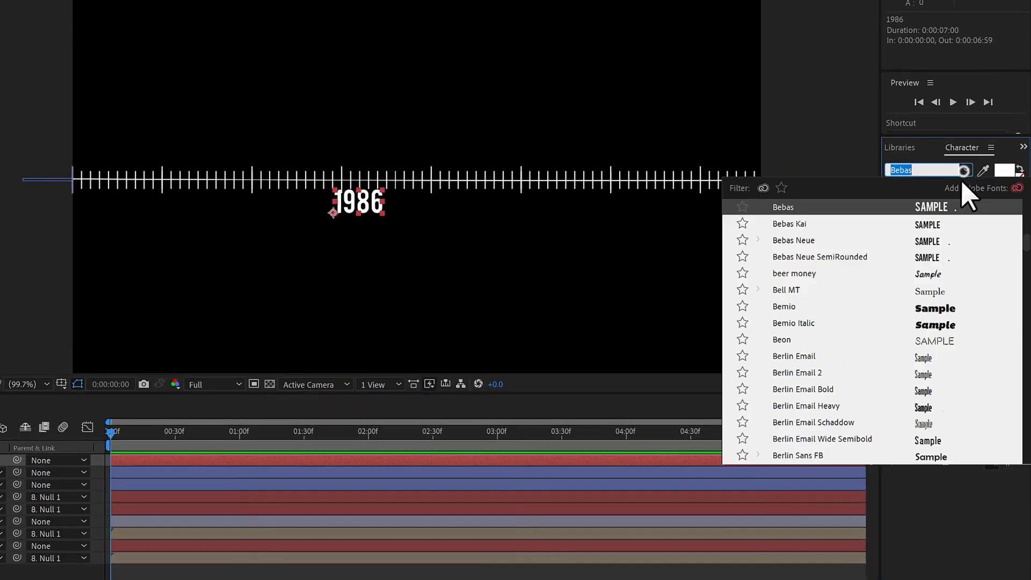
left_click(819, 248)
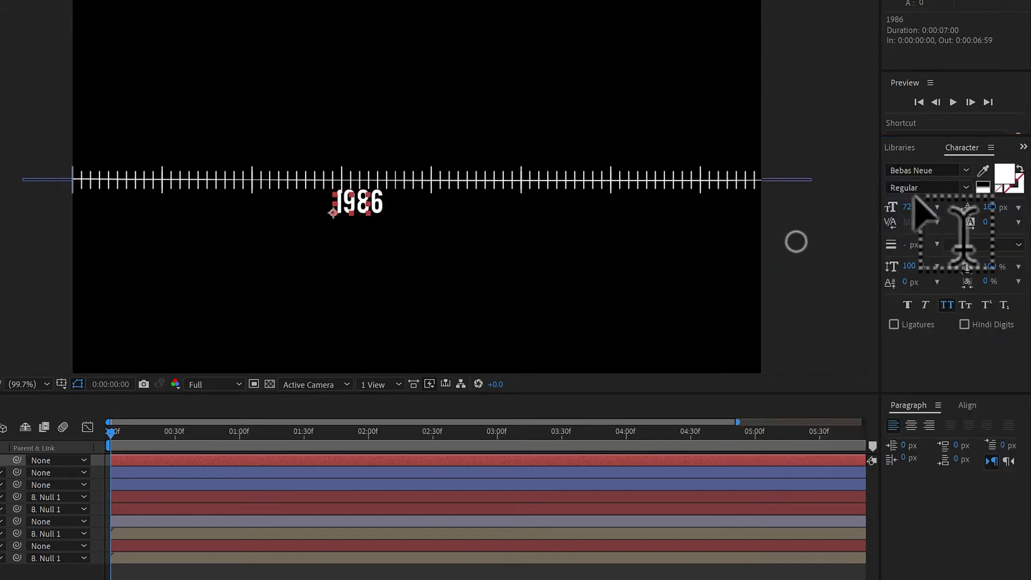
left_click(964, 186)
left_click(919, 234)
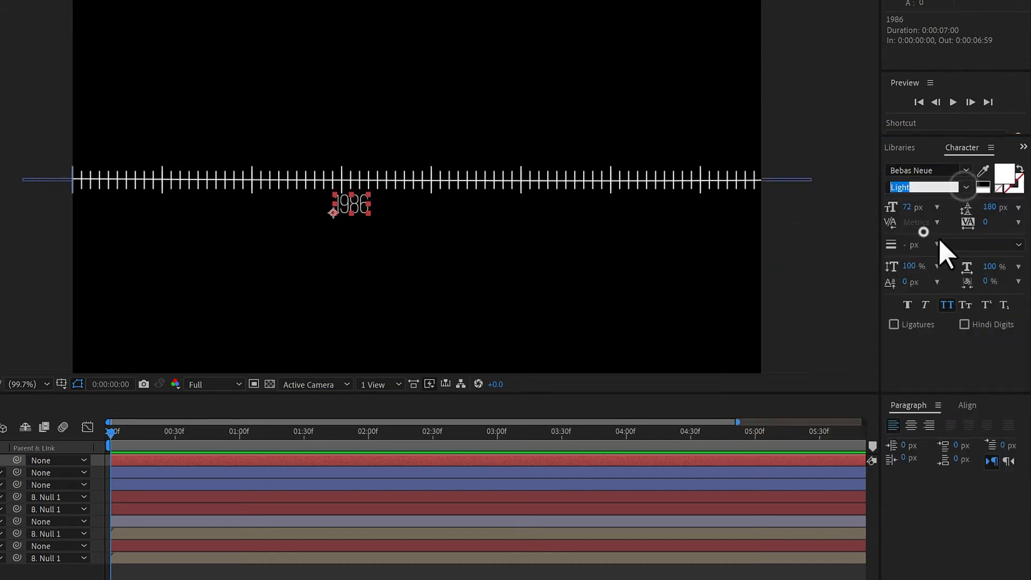
left_click(936, 207)
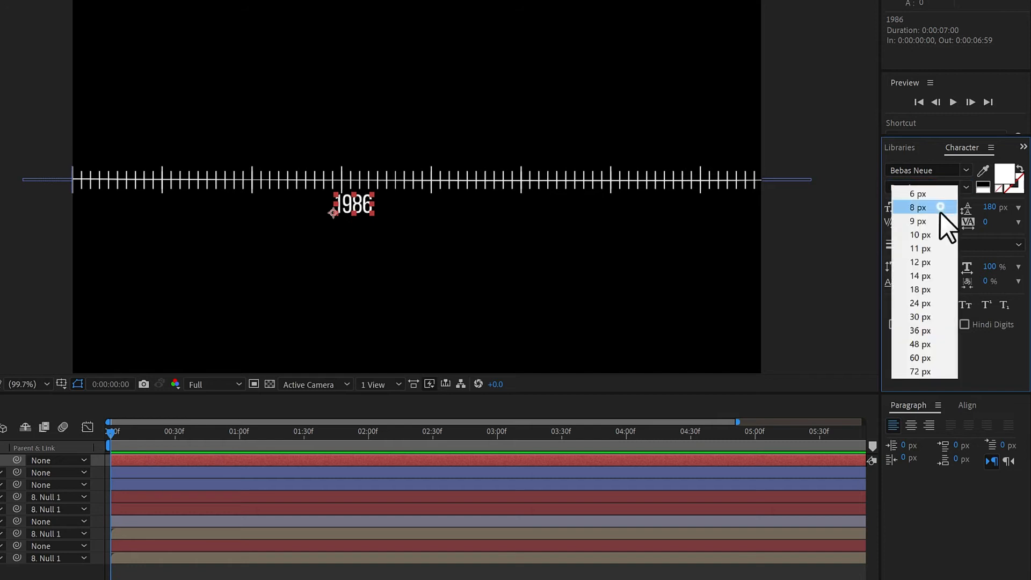
left_click(920, 342)
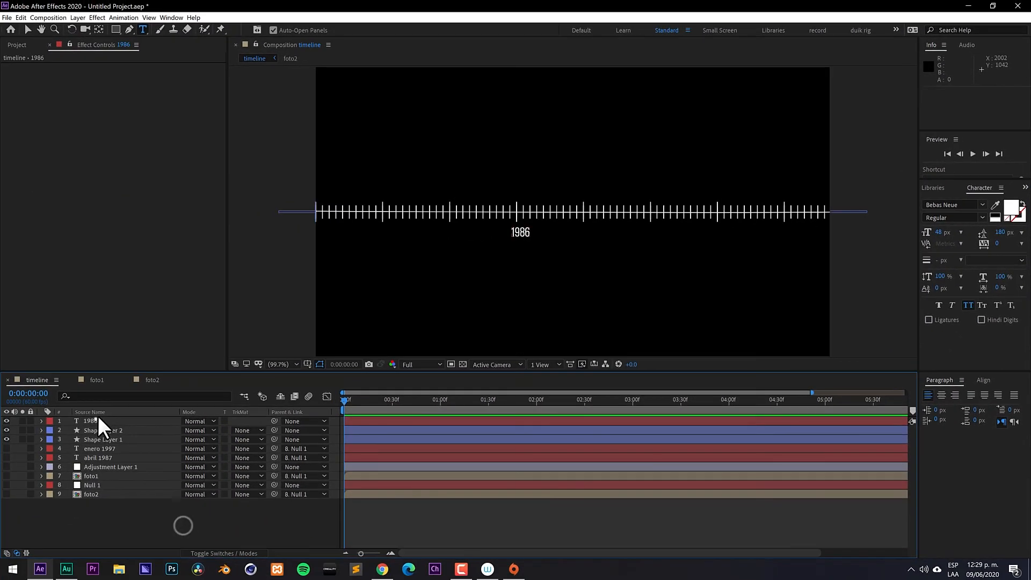
- Move the 1986 label beneath the ruler's first long tick, at about -35, 631
left_click(96, 420)
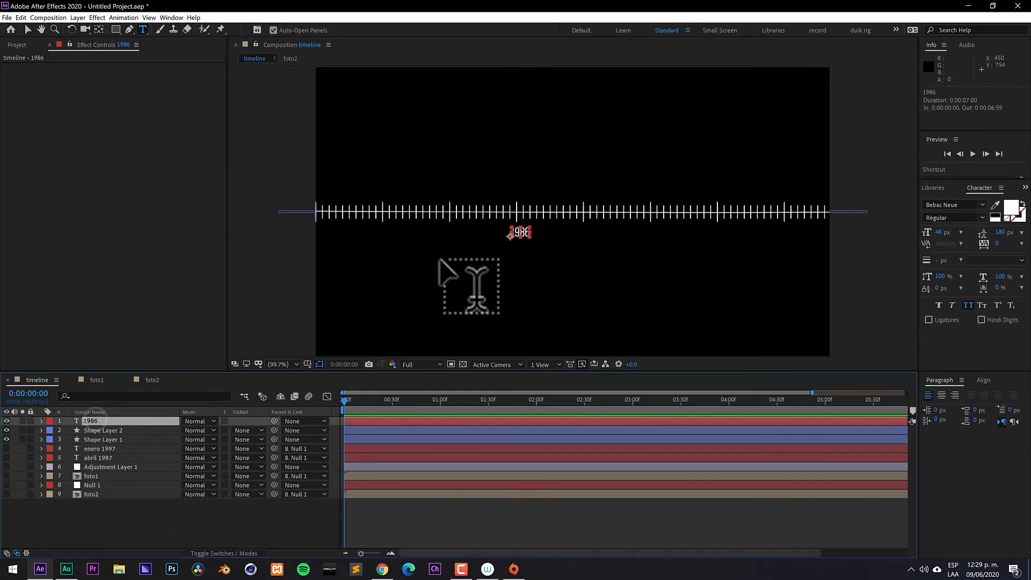
key("v")
left_click_drag(524, 234, 320, 230)
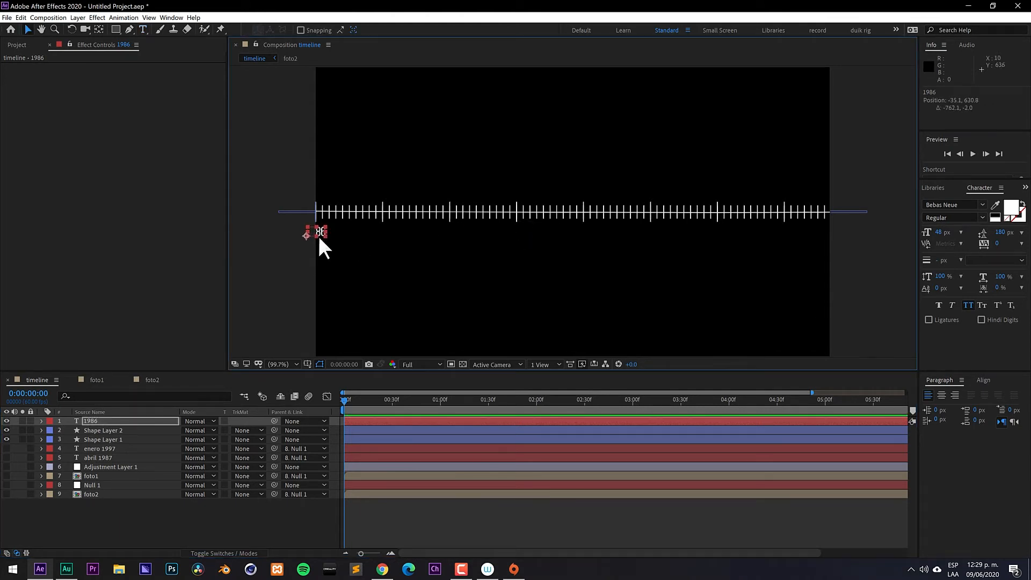
- Duplicate the 1986 label, place the copy beneath the second long tick and change its text to 1987
key("ctrl+d")
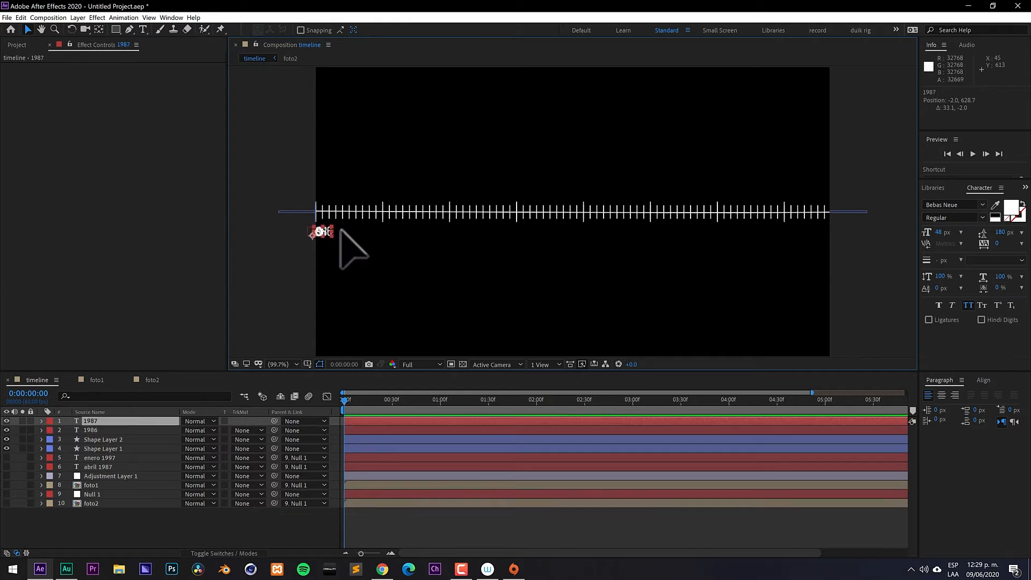
left_click_drag(344, 245, 385, 235)
key("ctrl+t")
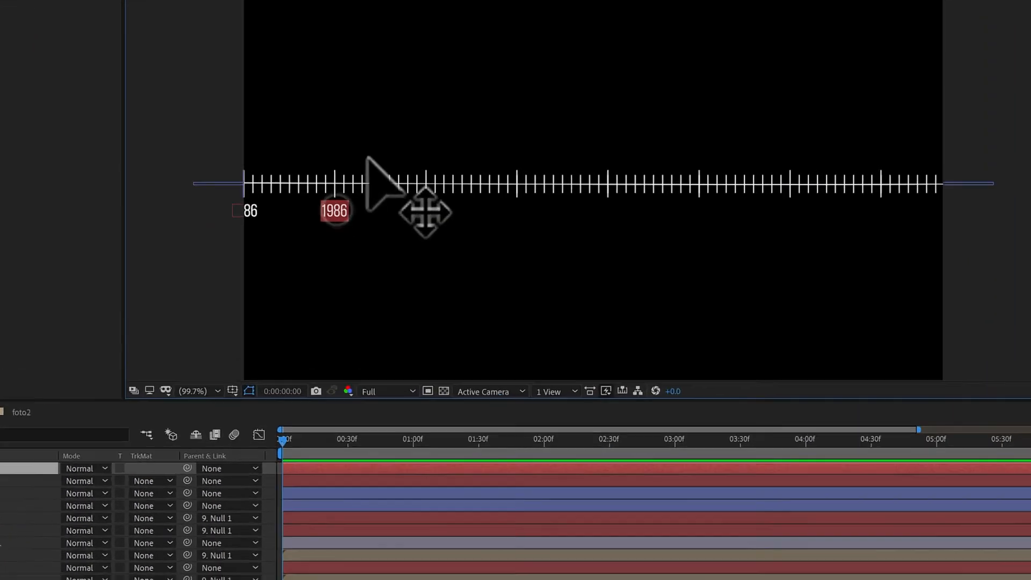
type("1987")
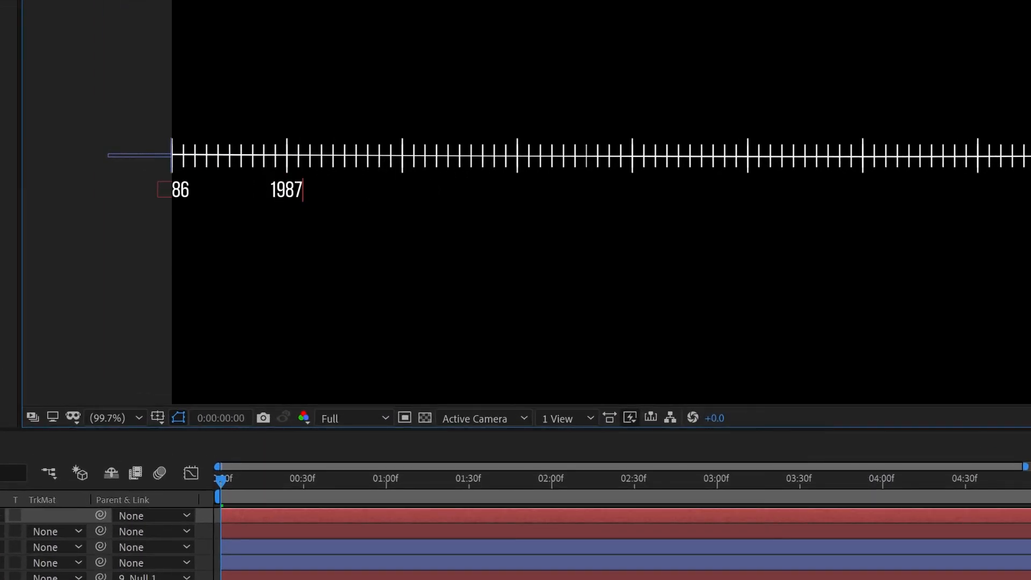
key("KP_Enter")
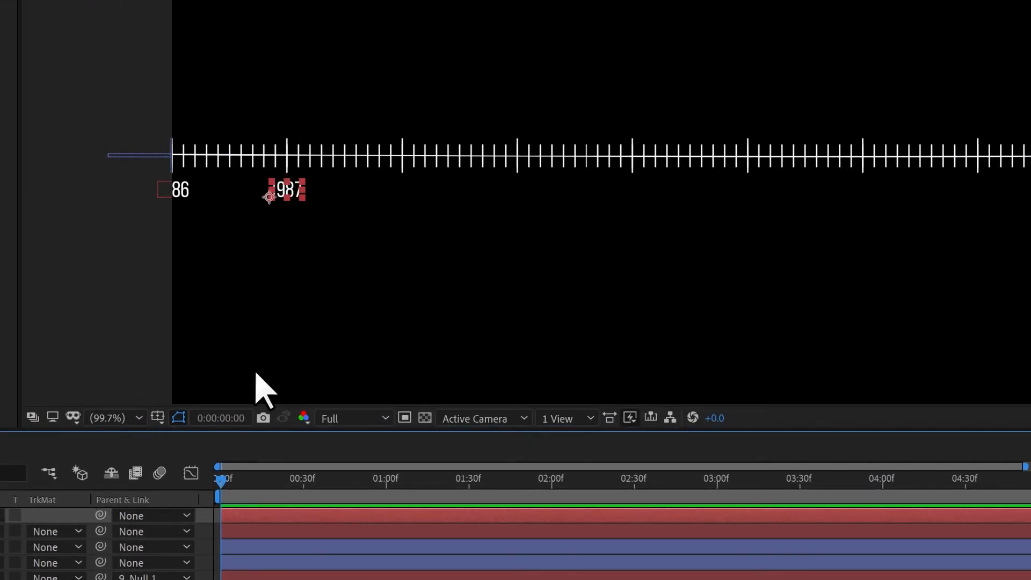
- Duplicate the 1987 label repeatedly and place each copy beneath the next long tick along the ruler
key("ctrl+d")
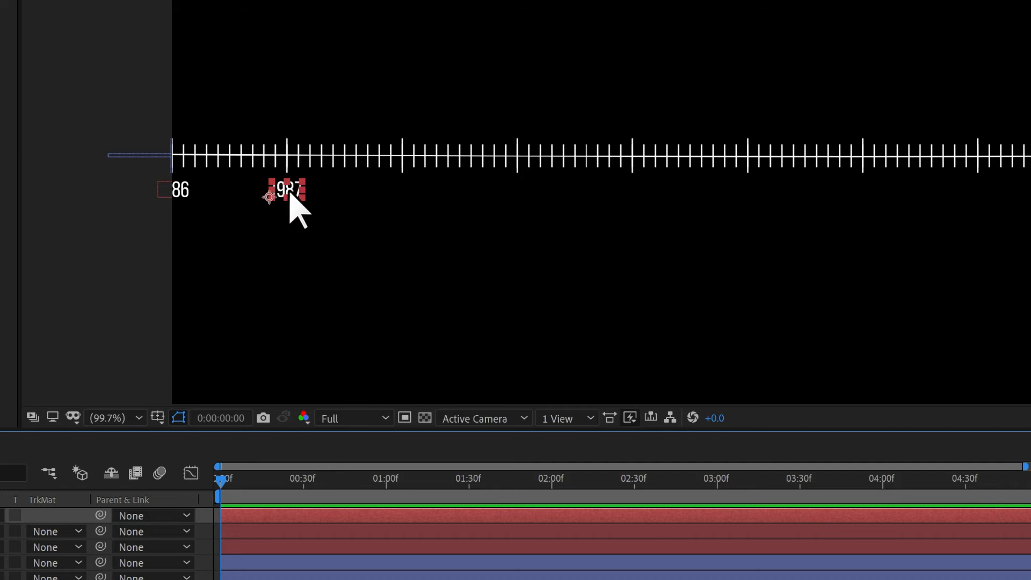
left_click_drag(290, 192, 401, 189)
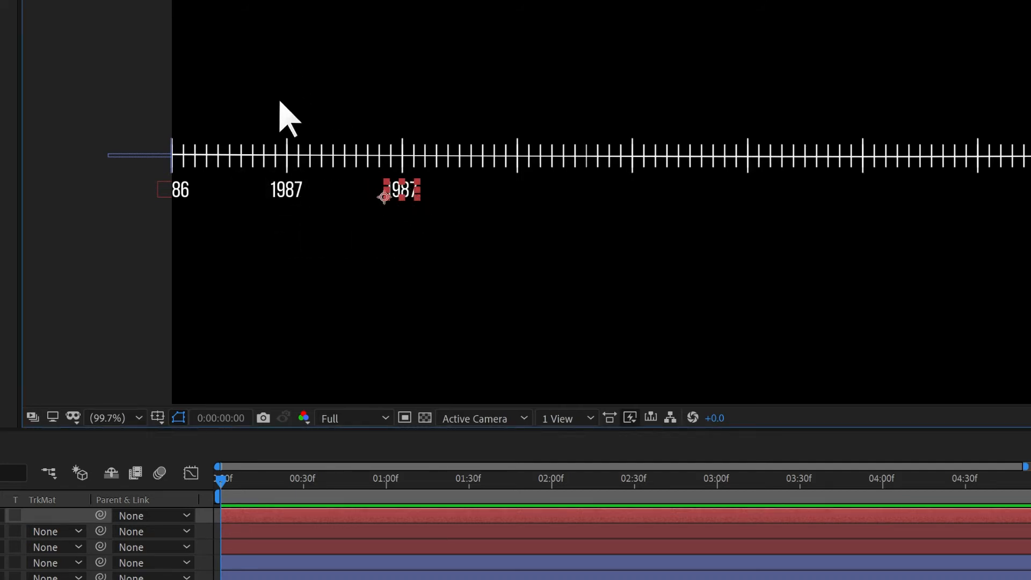
key("ctrl+d")
left_click_drag(400, 201, 515, 195)
key("ctrl+d")
left_click_drag(593, 190, 626, 197)
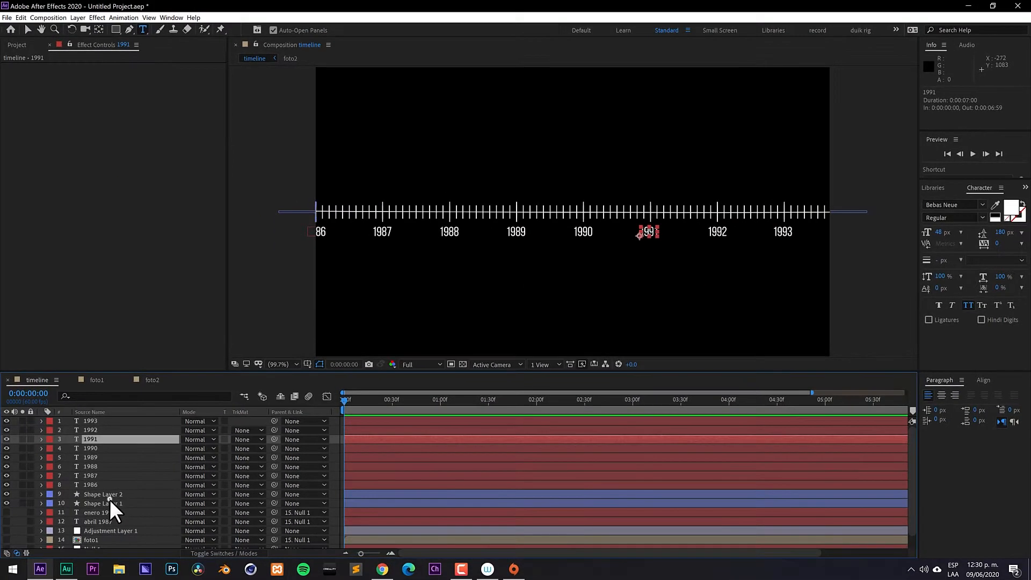
- Add a new null object to the timeline composition to control the ruler
left_click(110, 500)
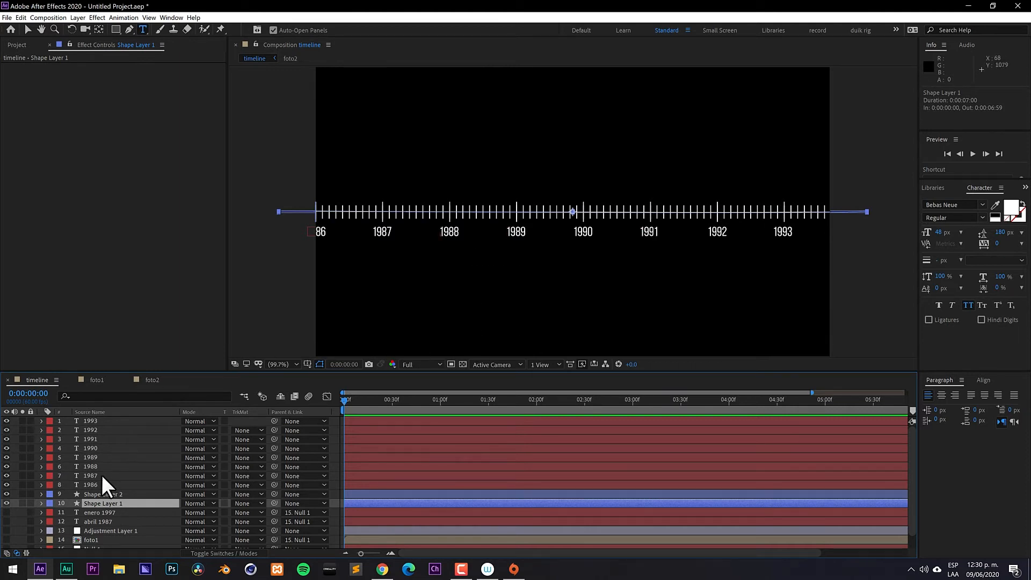
left_click(119, 494)
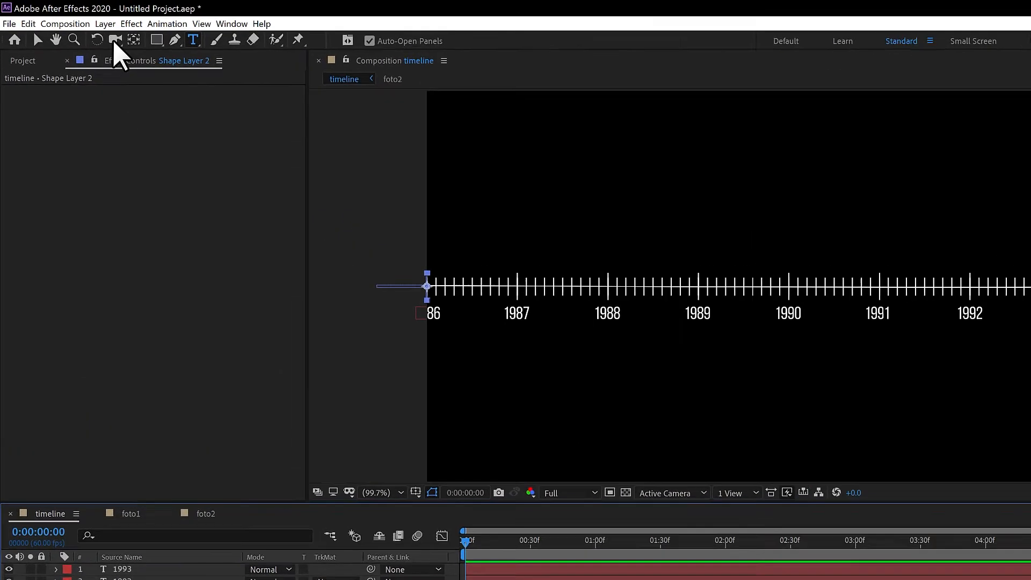
left_click(78, 18)
mouse_move(116, 29)
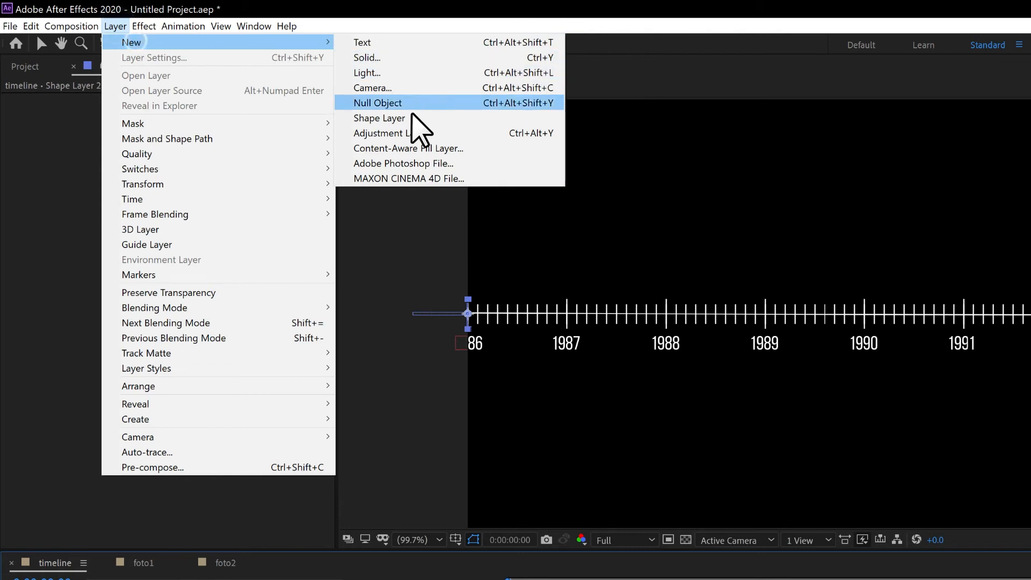
left_click(475, 102)
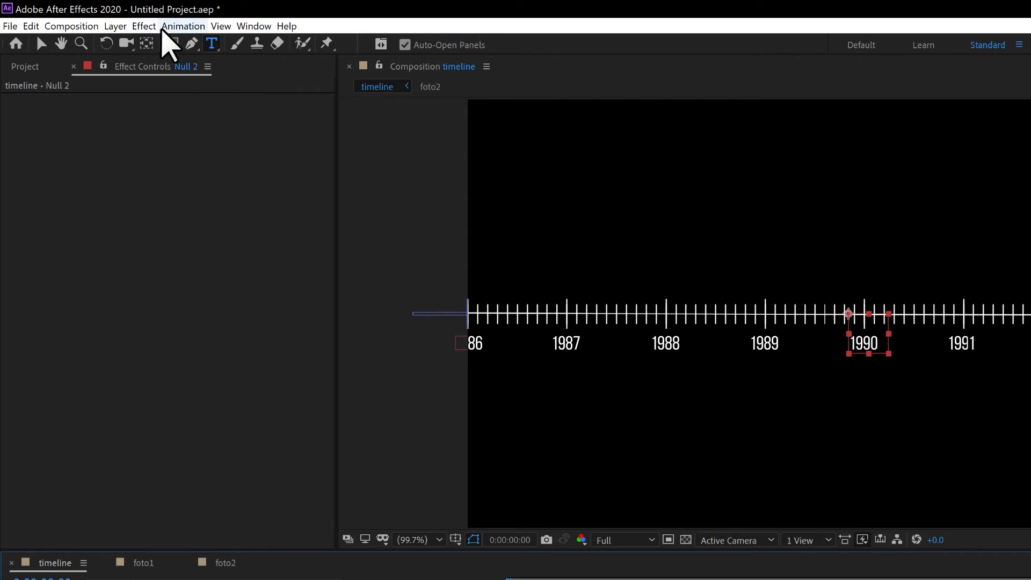
- Apply a Point Control effect to Null 2 and link the null's Position to the effect's Point property
left_click(144, 26)
mouse_move(237, 227)
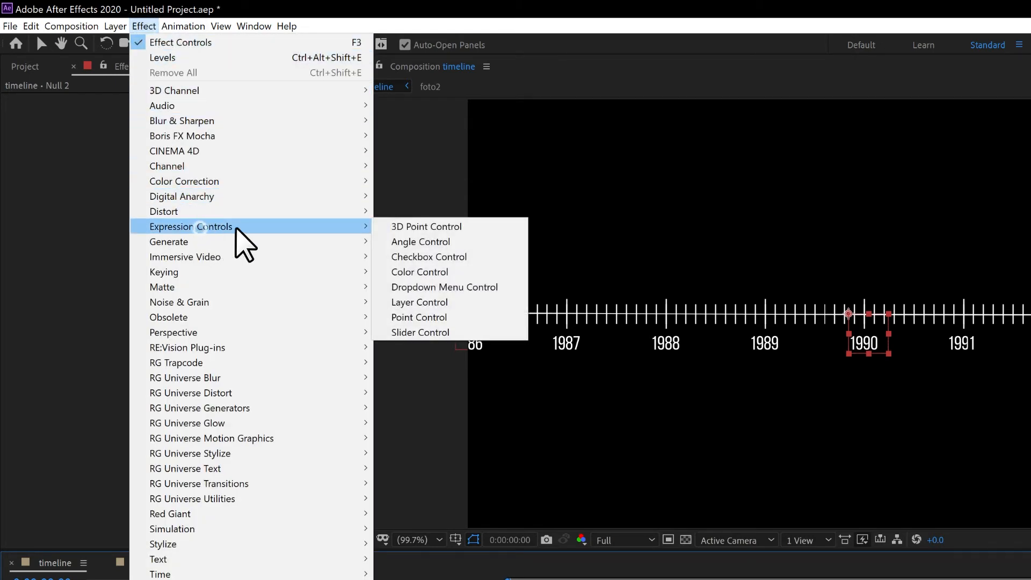
left_click(419, 317)
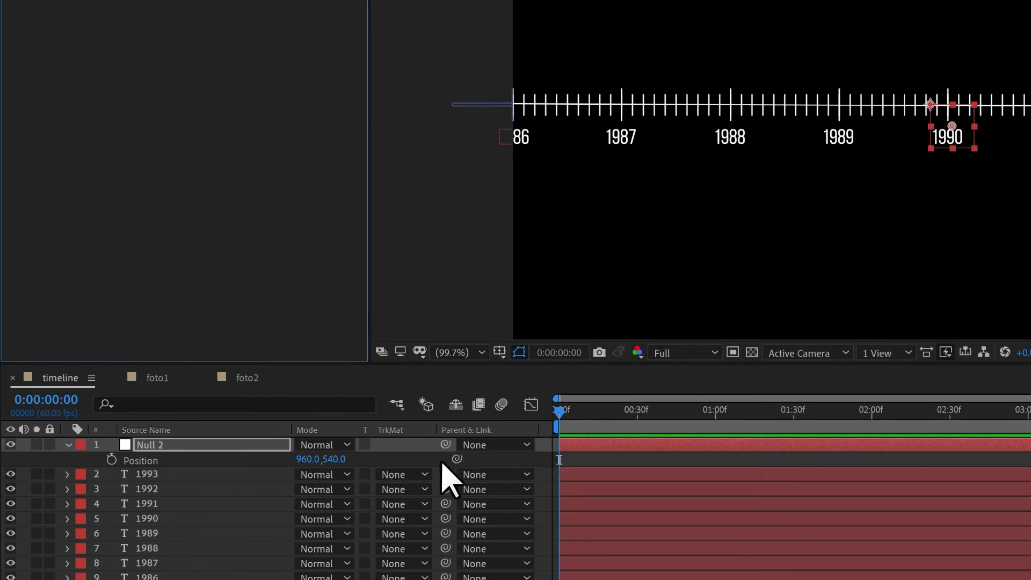
left_click_drag(456, 458, 136, 4)
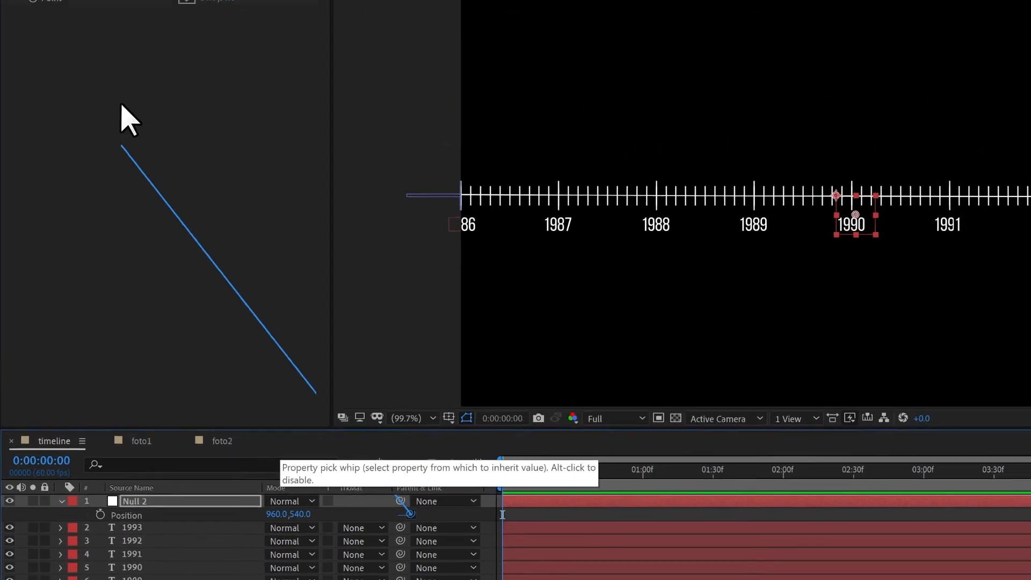
left_click_drag(121, 105, 75, 36)
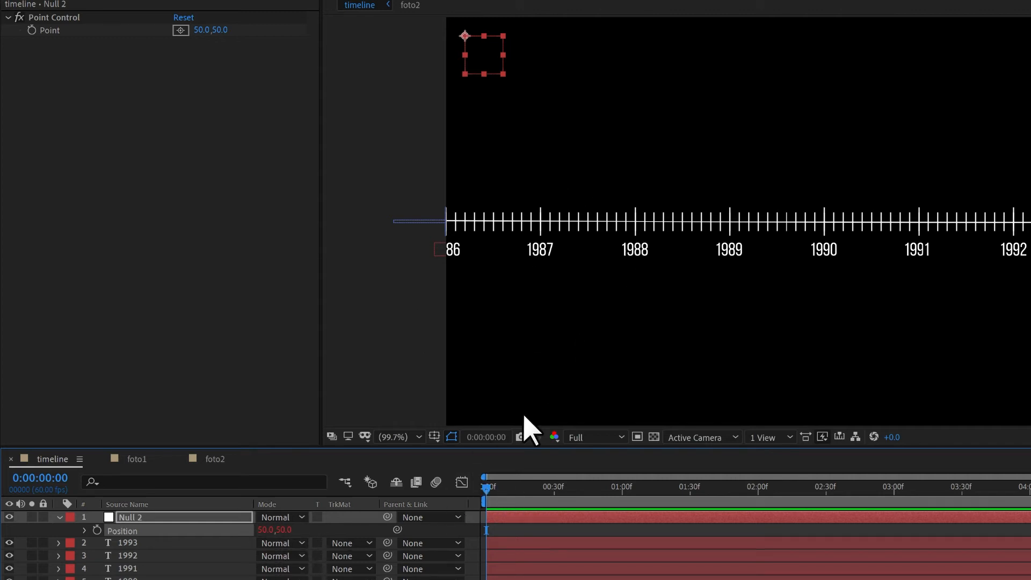
left_click(58, 517)
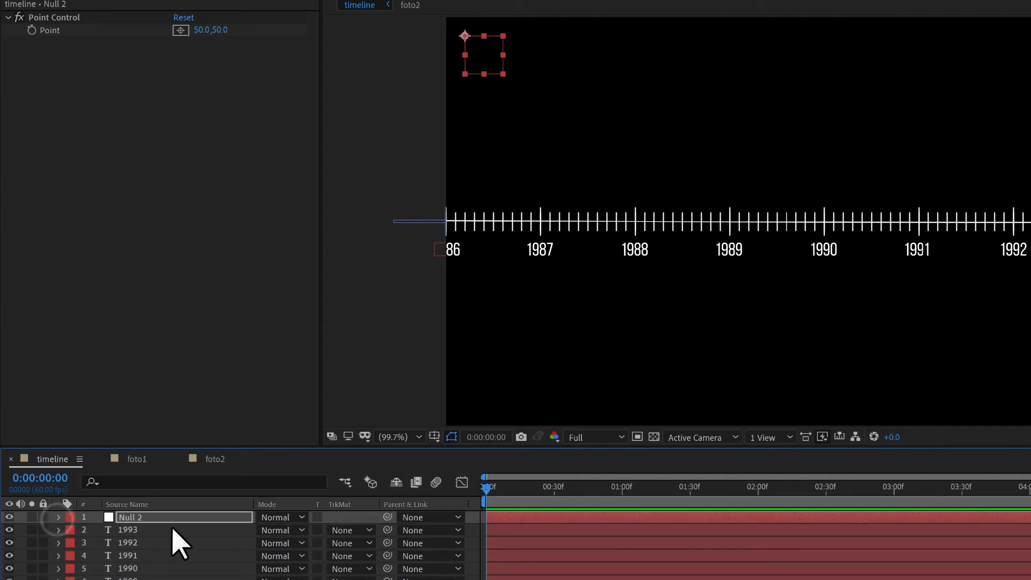
- Parent all the year labels from 1986 to 1993 and Shape Layer 2 to Null 2
left_click(138, 532)
left_click(161, 579, "shift")
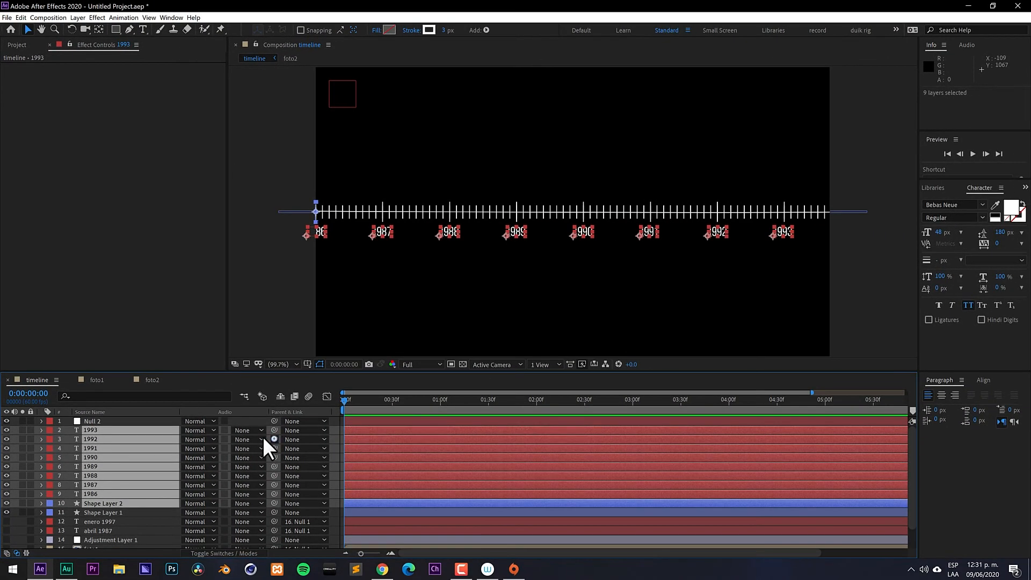
left_click_drag(387, 543, 156, 528)
left_click_drag(109, 427, 106, 423)
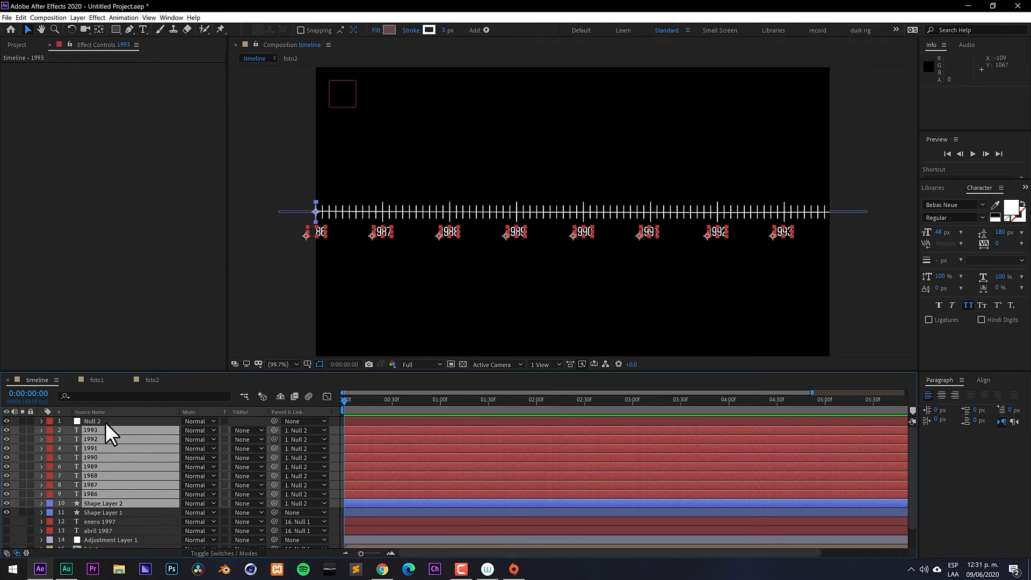
left_click(114, 511)
- Lower the horizontal Point value of Null 2 to slide the ticks and year labels left past 1993
left_click(100, 422)
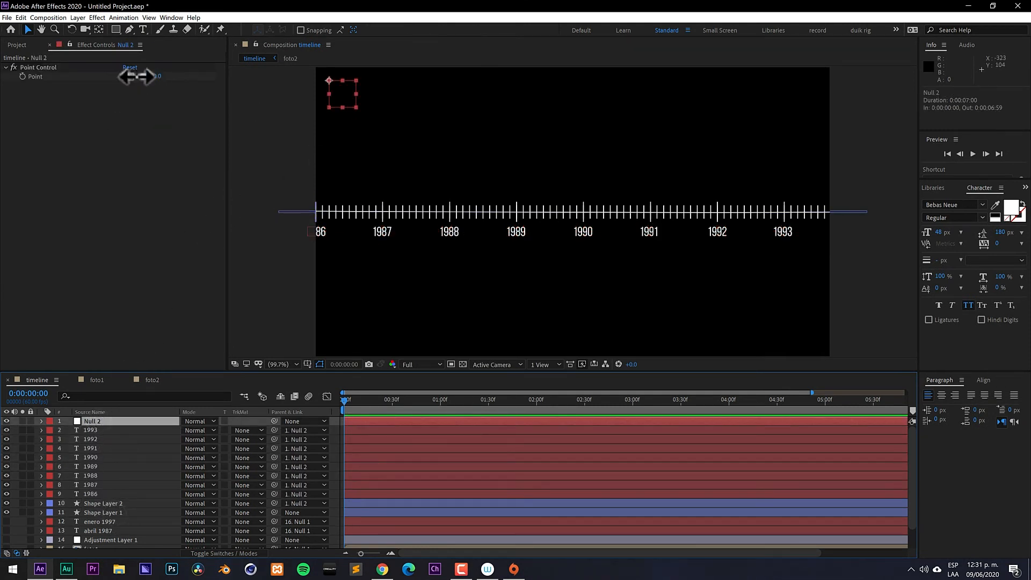
left_click_drag(140, 76, 62, 86)
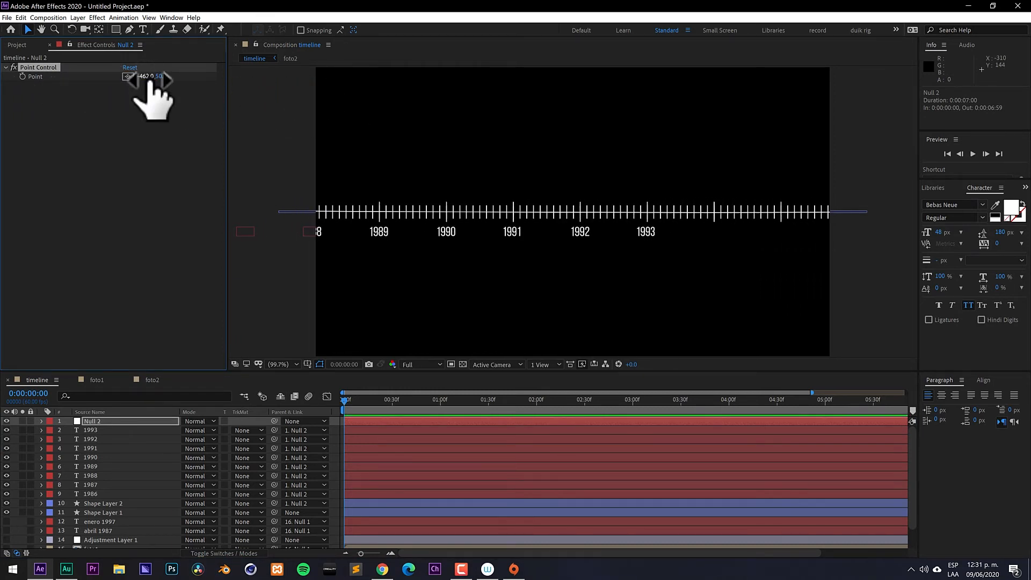
left_click_drag(146, 77, 23, 96)
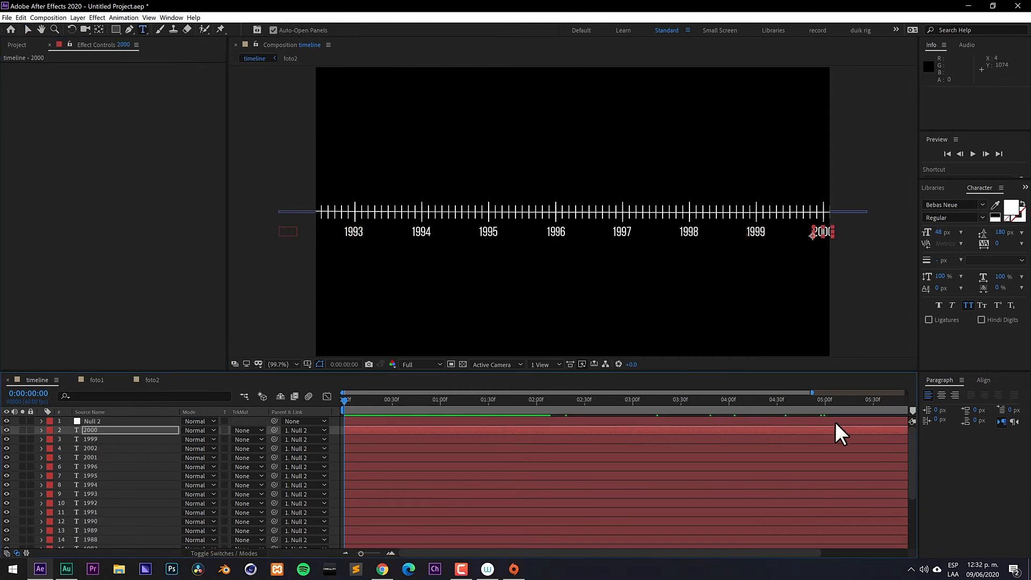
- Bring the ruler back towards its start by setting Null 2's Point to about -18, 50
left_click_drag(455, 400, 673, 406)
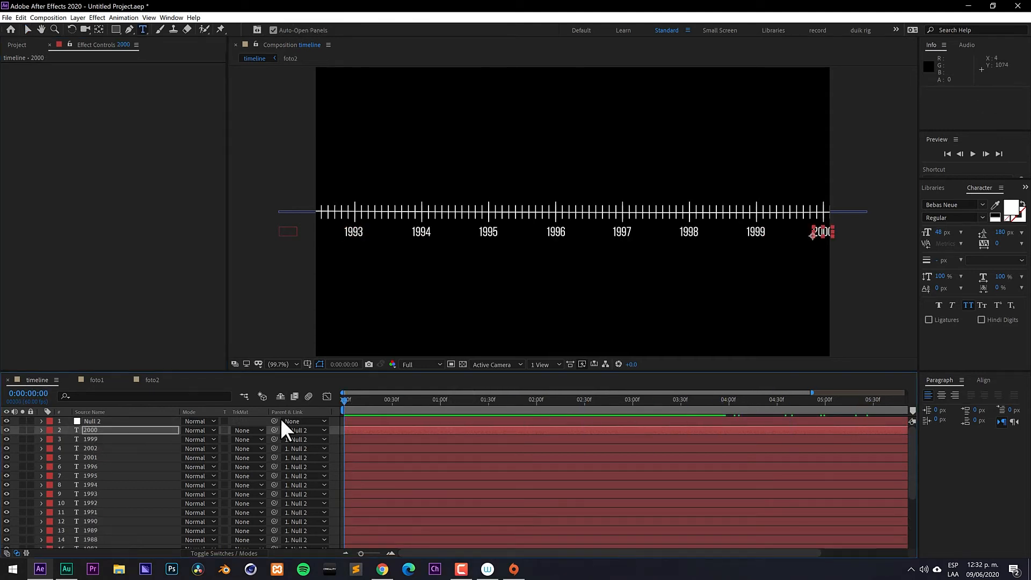
left_click_drag(912, 442, 919, 411)
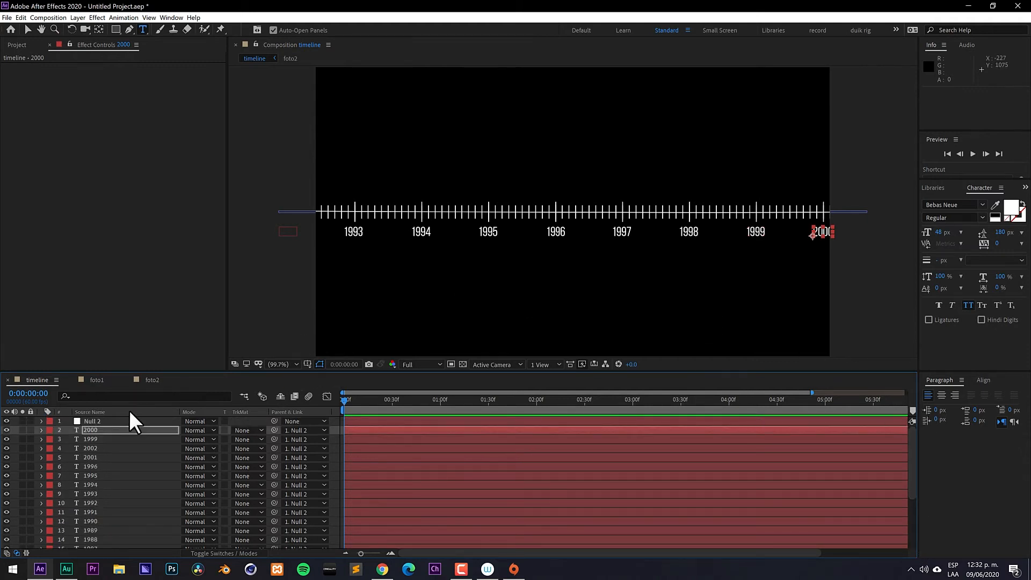
left_click(115, 422)
left_click_drag(144, 76, 425, 150)
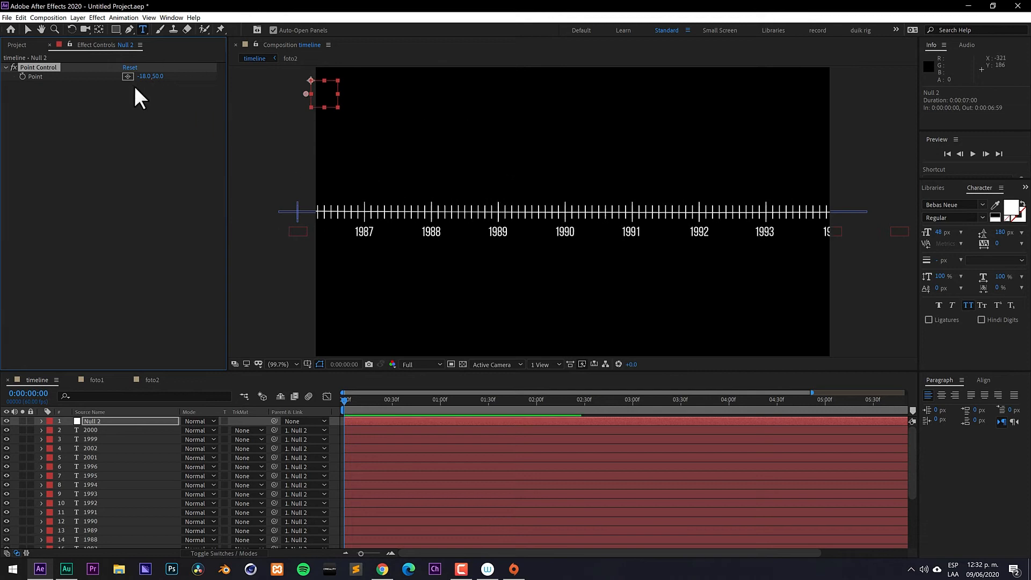
- Set Null 2's Point to 544, 50 and start keyframing it at 0:00:02:07, just after Adjustment Layer 1's second Levels keyframe
left_click_drag(150, 78, 450, 81)
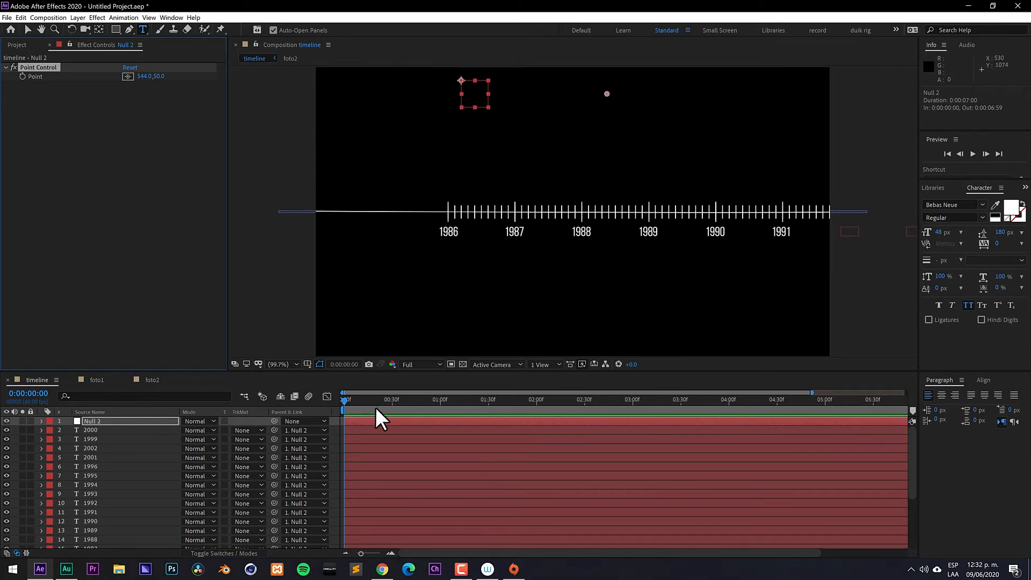
left_click_drag(913, 483, 918, 564)
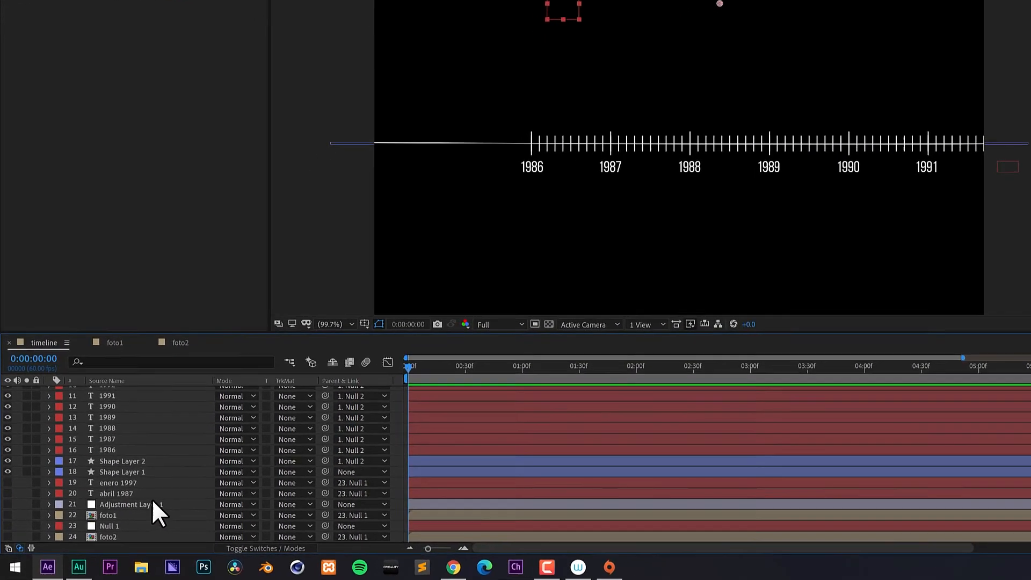
left_click(129, 514)
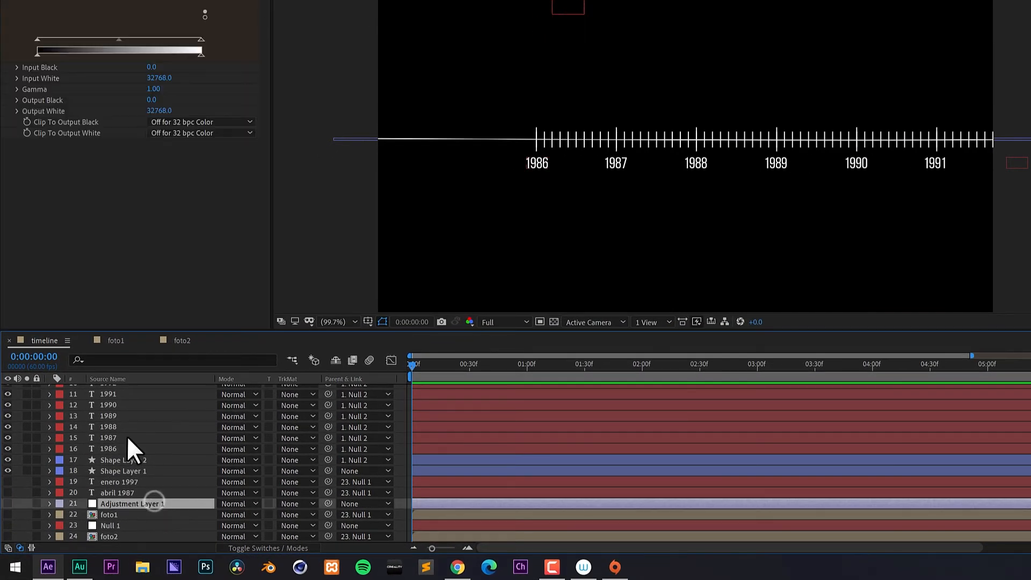
key("u")
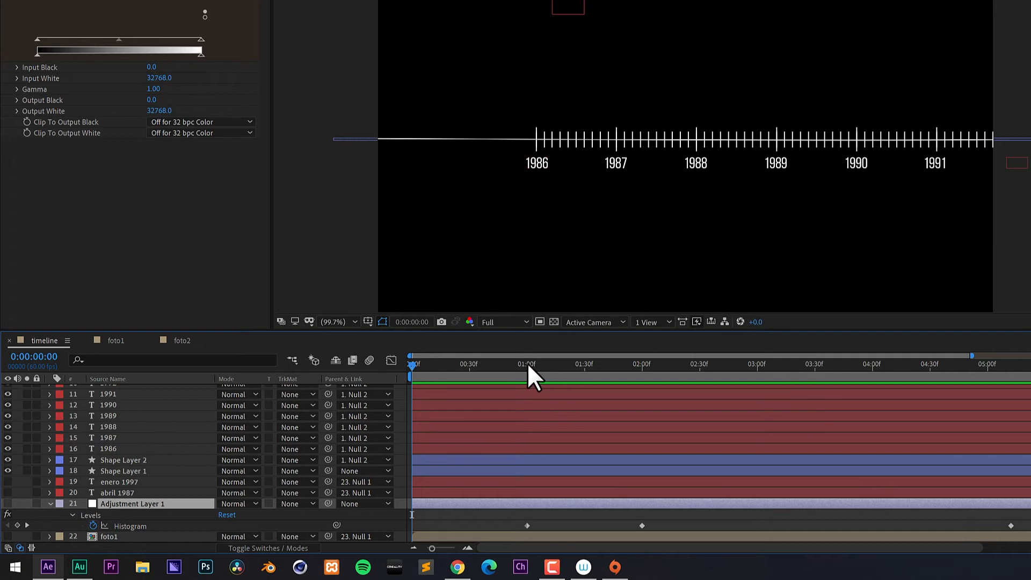
left_click_drag(528, 366, 639, 371)
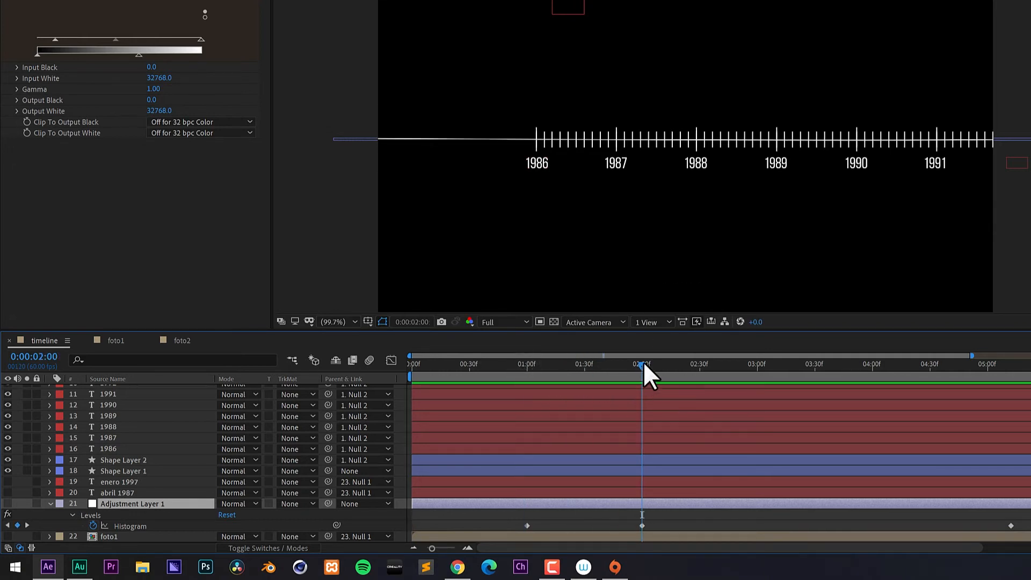
left_click(643, 365)
left_click_drag(642, 366, 655, 367)
scroll(655, 514, "up", 5)
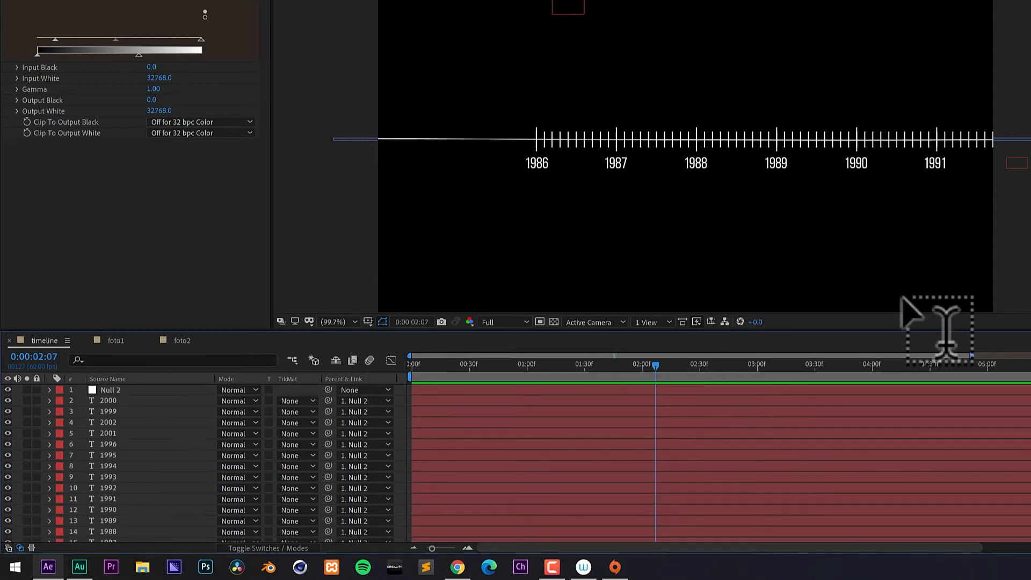
left_click(128, 389)
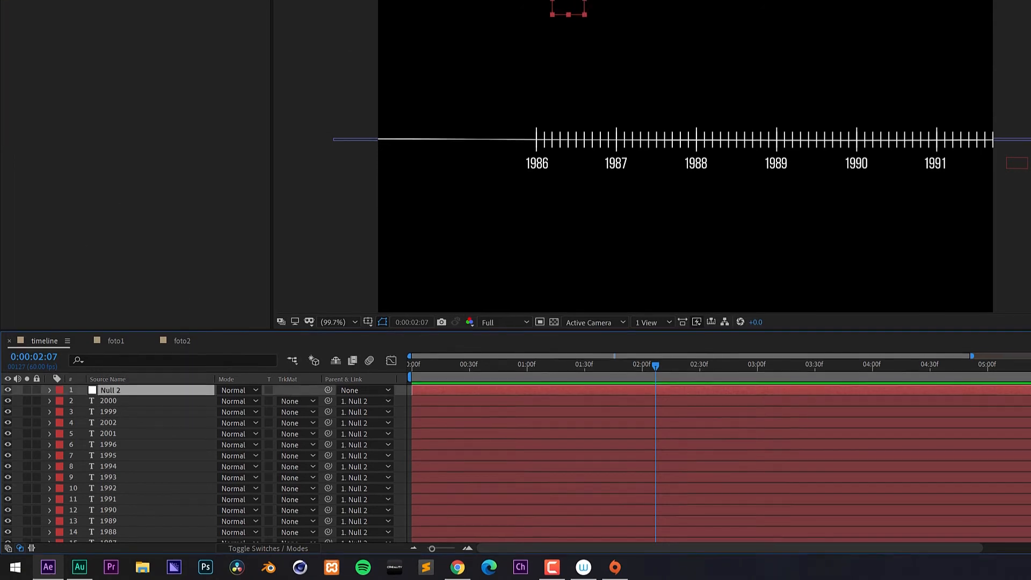
left_click(27, 61)
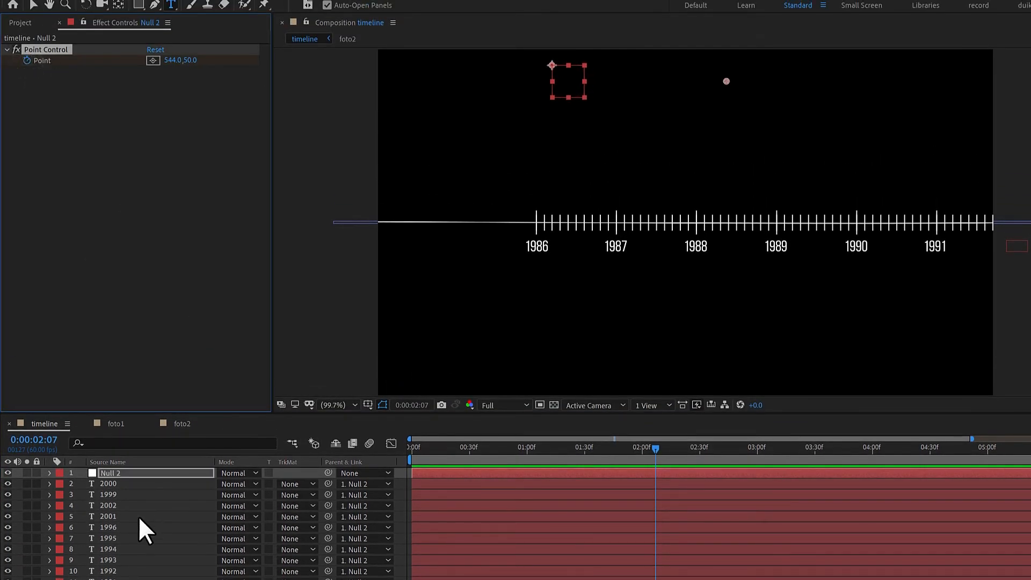
- At 0:00:04:43, set Null 2's Point to about -1771, 50 to slide the ruler on to the late 1990s
scroll(655, 537, "down", 5)
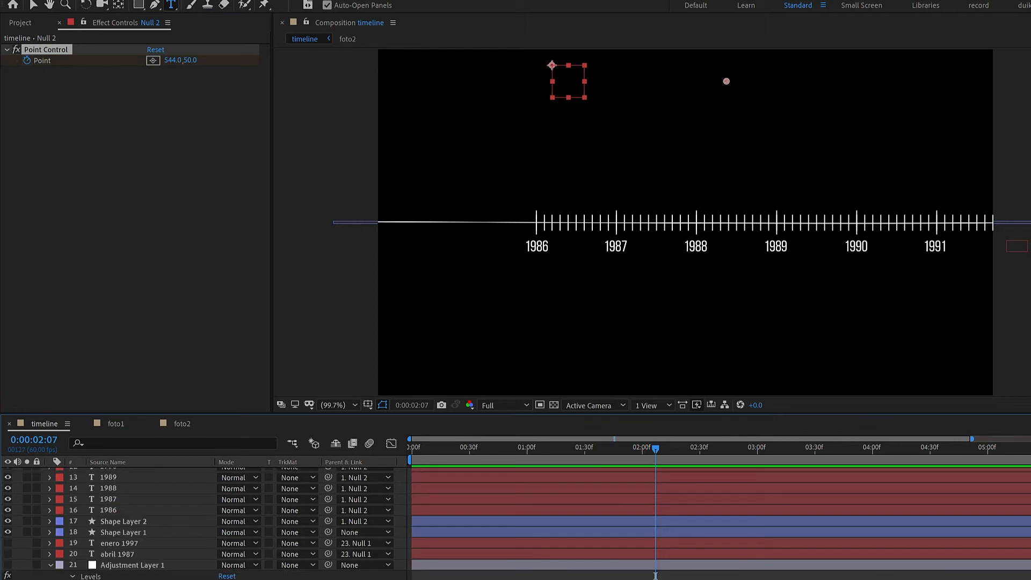
left_click_drag(905, 447, 921, 446)
mouse_move(884, 397)
left_mouse_down()
mouse_move(908, 398)
mouse_move(896, 400)
left_mouse_up()
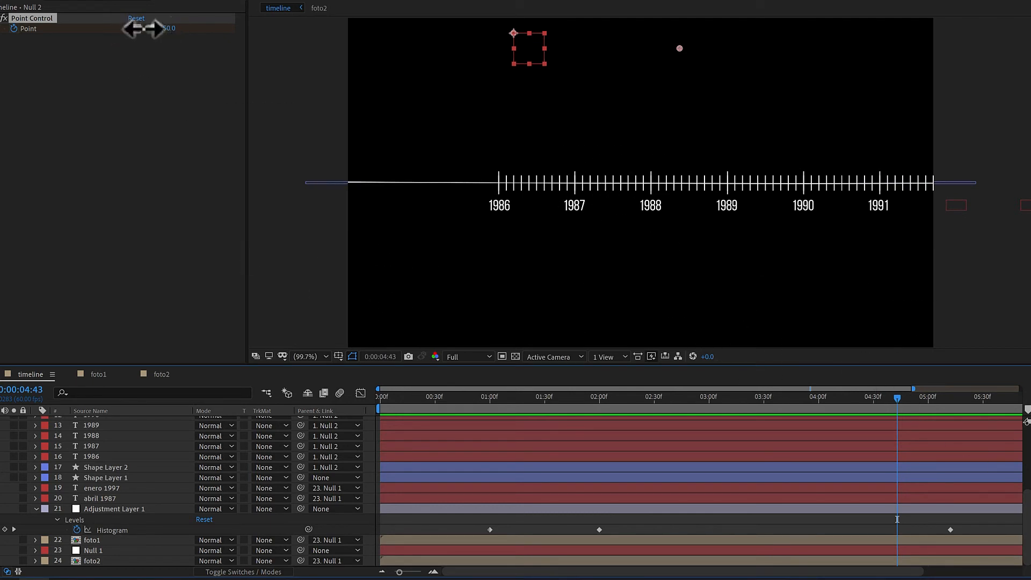
left_click_drag(142, 28, 1, 112)
left_click_drag(154, 28, 2, 350)
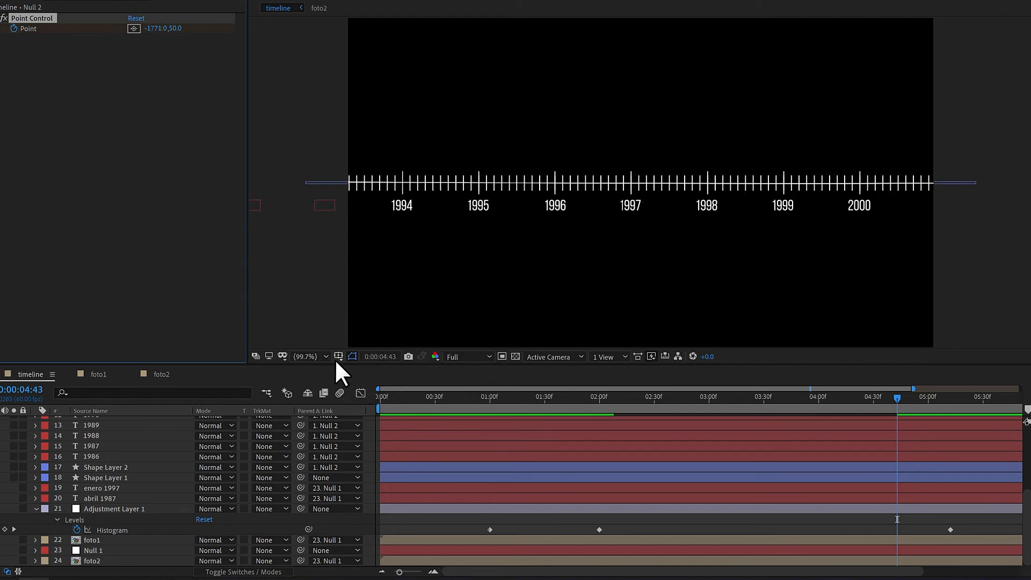
- Show the Title/Action Safe guides and adjust Null 2's Point to -1741, 50 to centre 1997 in the frame
left_click(339, 356)
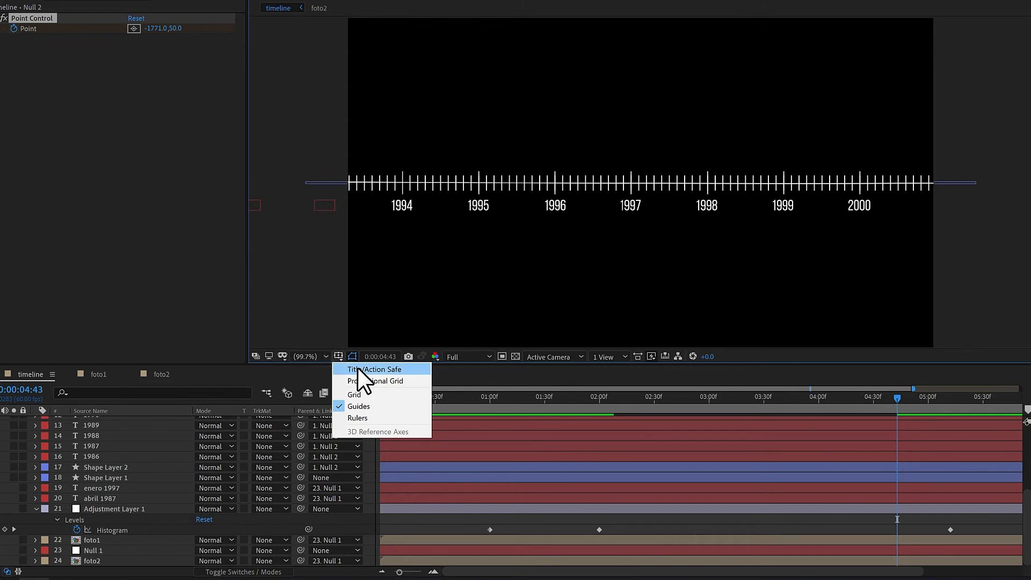
left_click(358, 368)
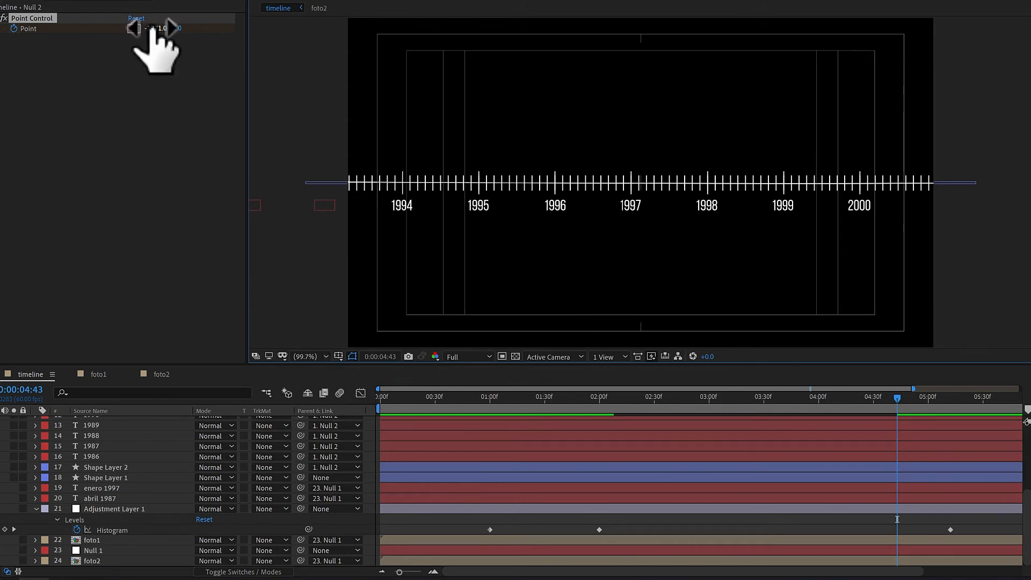
left_click_drag(150, 31, 173, 29)
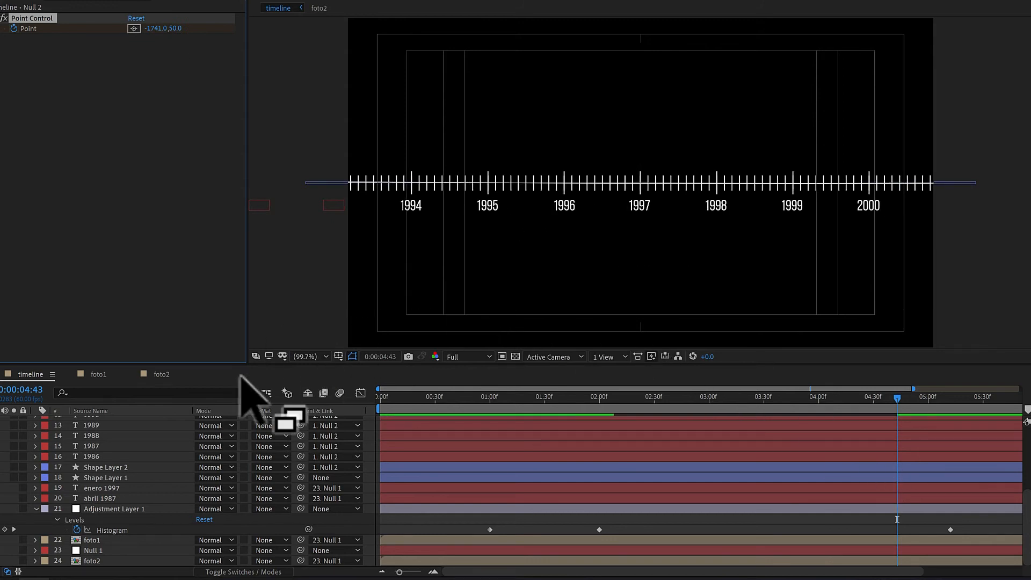
- Apply Easy Ease to both Point keyframes of Null 2 in the speed graph
left_click_drag(887, 396, 789, 401)
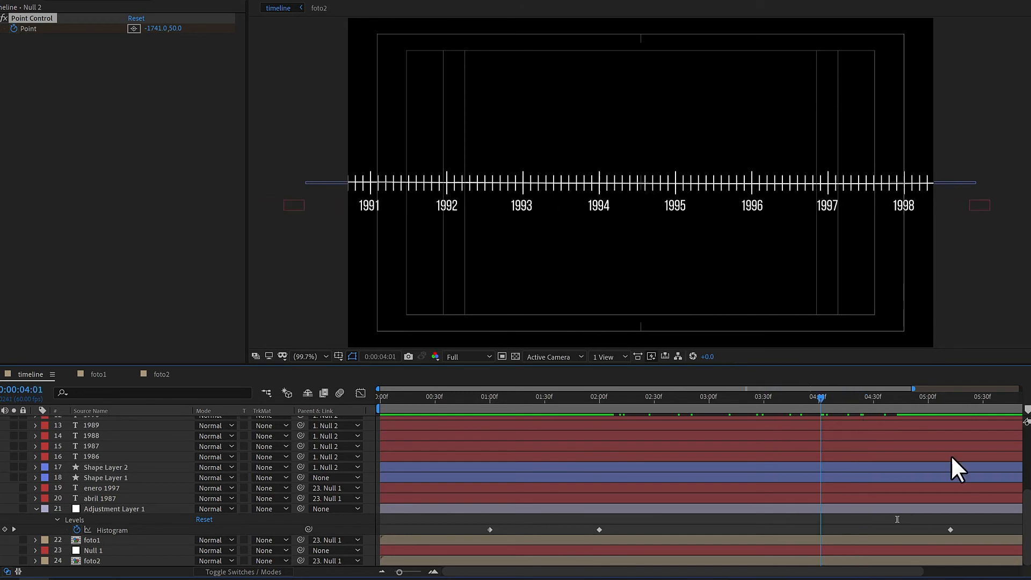
left_click_drag(1028, 512, 1028, 419)
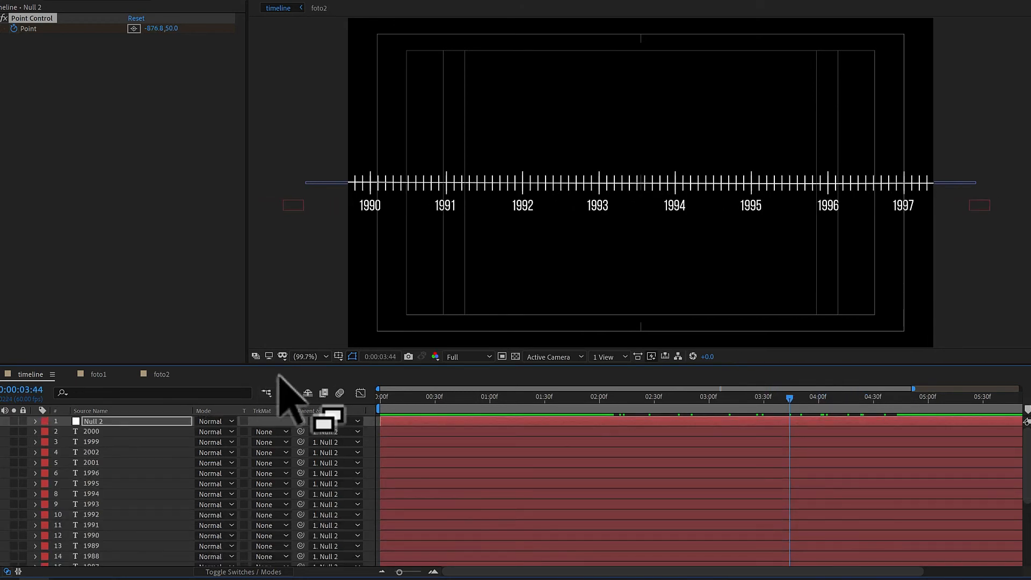
key("u")
left_click_drag(922, 437, 892, 424)
left_click(360, 394)
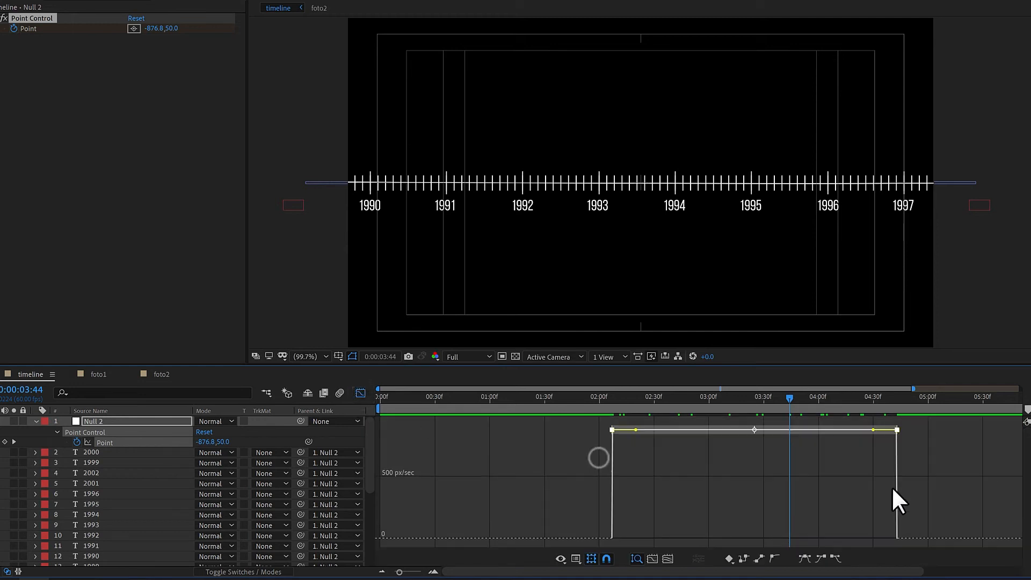
left_click(804, 559)
- Lengthen the ease handles of both Point keyframes so the speed peaks shortly after three seconds, and check the ruler's movement
left_click_drag(651, 527, 673, 537)
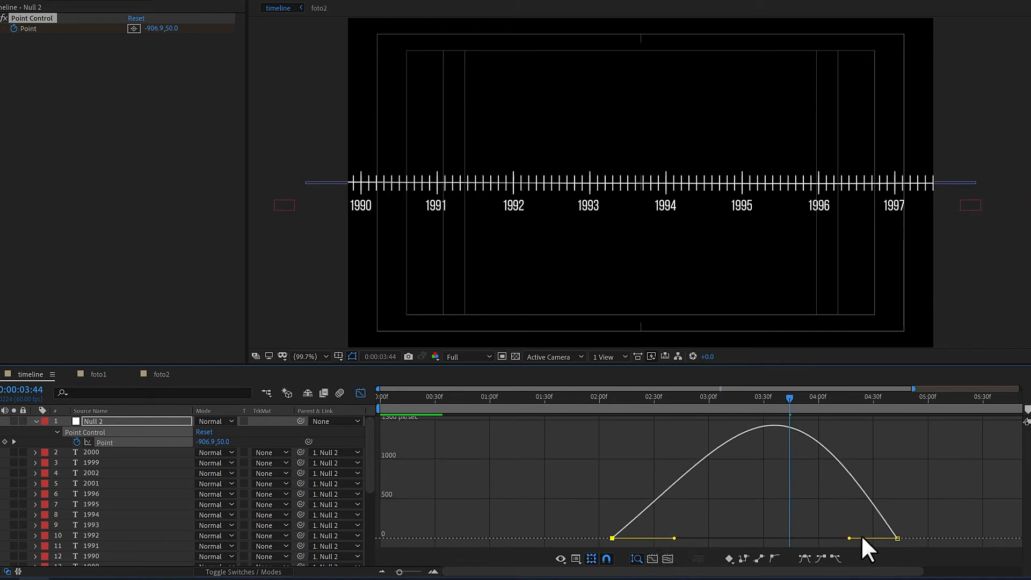
left_click_drag(847, 538, 815, 539)
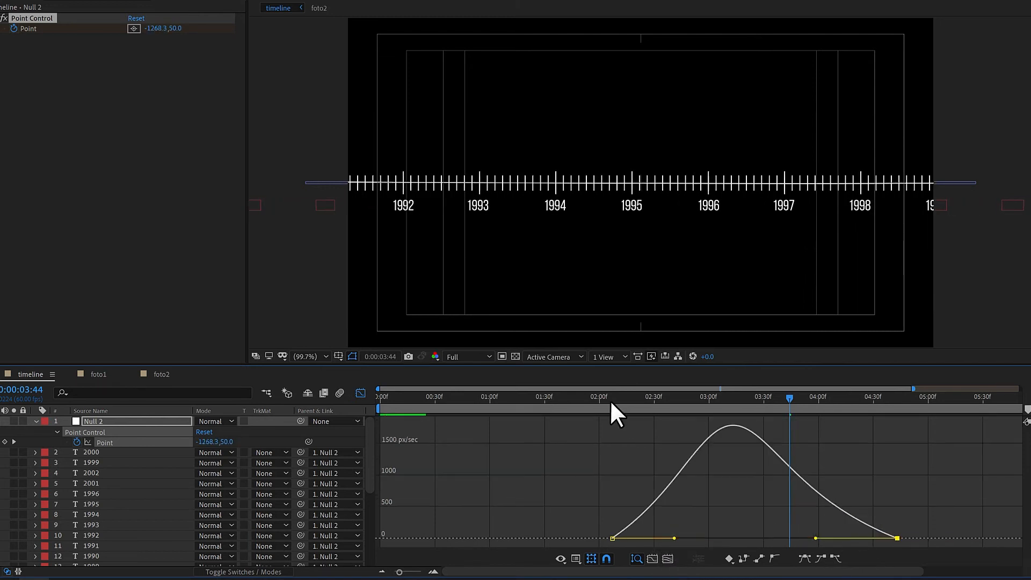
left_click_drag(611, 401, 940, 426)
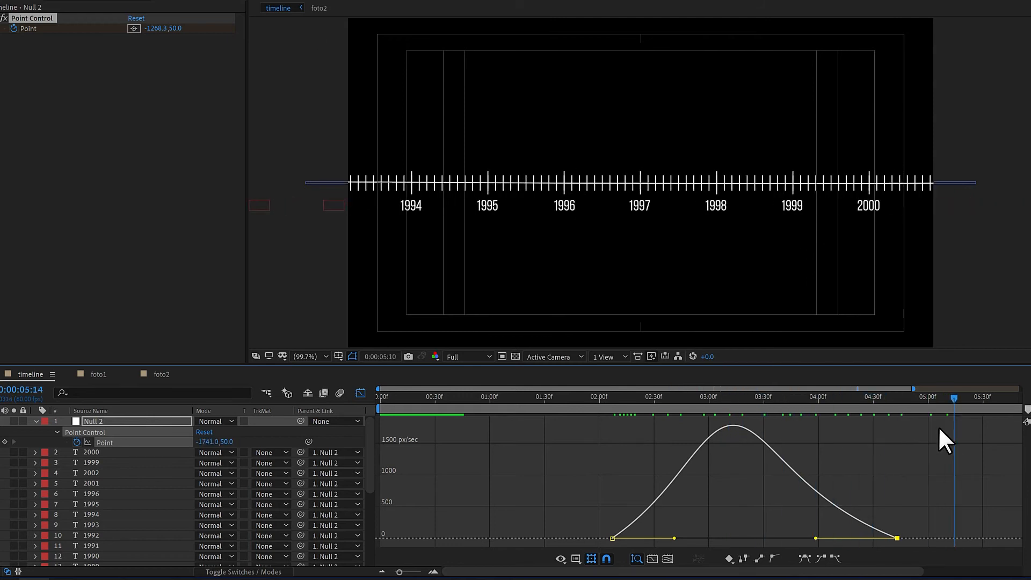
left_click(360, 393)
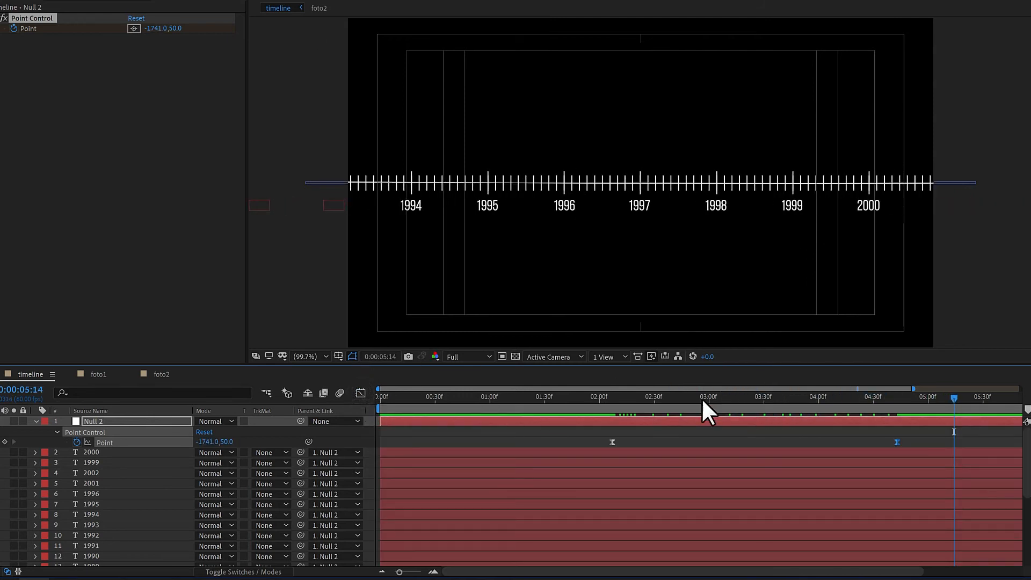
- Pre-compose Null 2, all the year labels, Shape Layer 2 and Shape Layer 1 into a composition named Timelineanimado
left_click(39, 421)
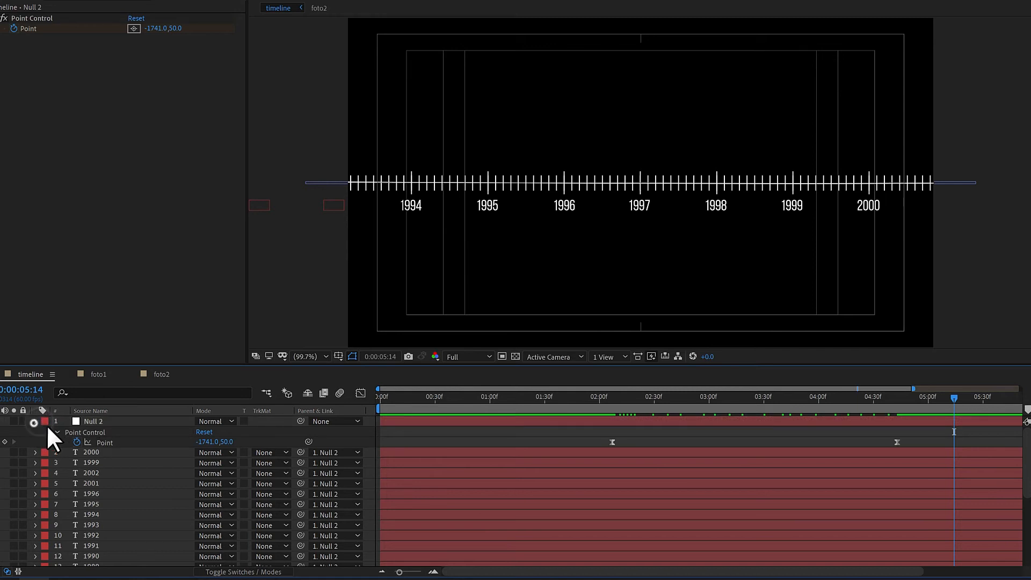
left_click(57, 431)
left_click(92, 421)
left_click_drag(1027, 458, 1027, 521)
left_click(110, 498, "shift")
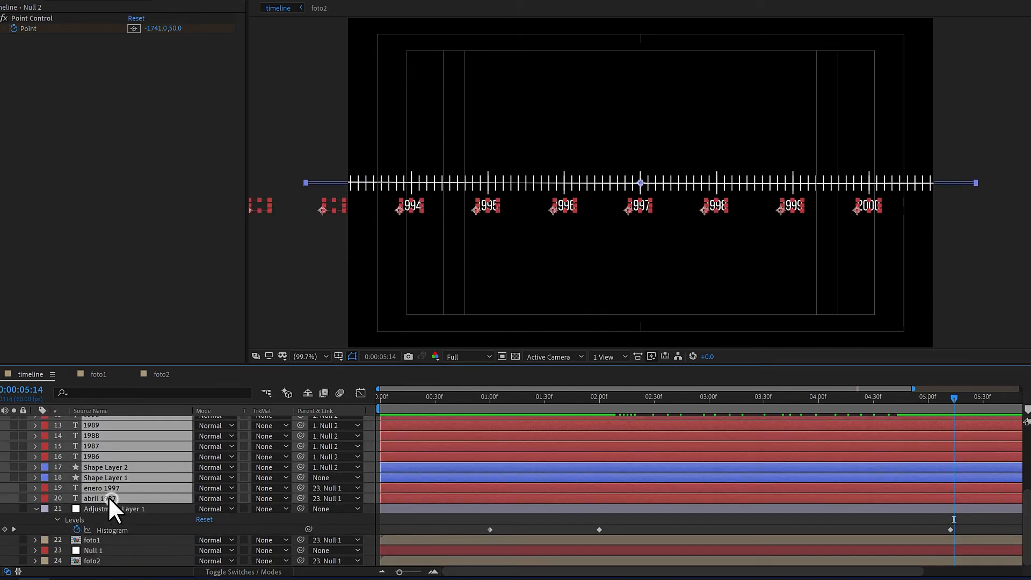
left_click(124, 476, "shift")
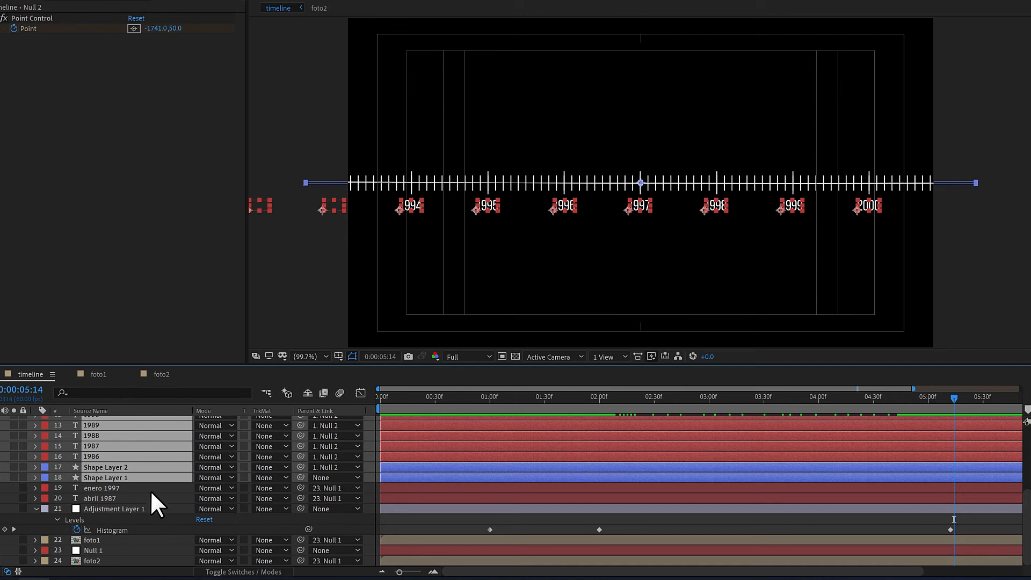
key("ctrl+shift+c")
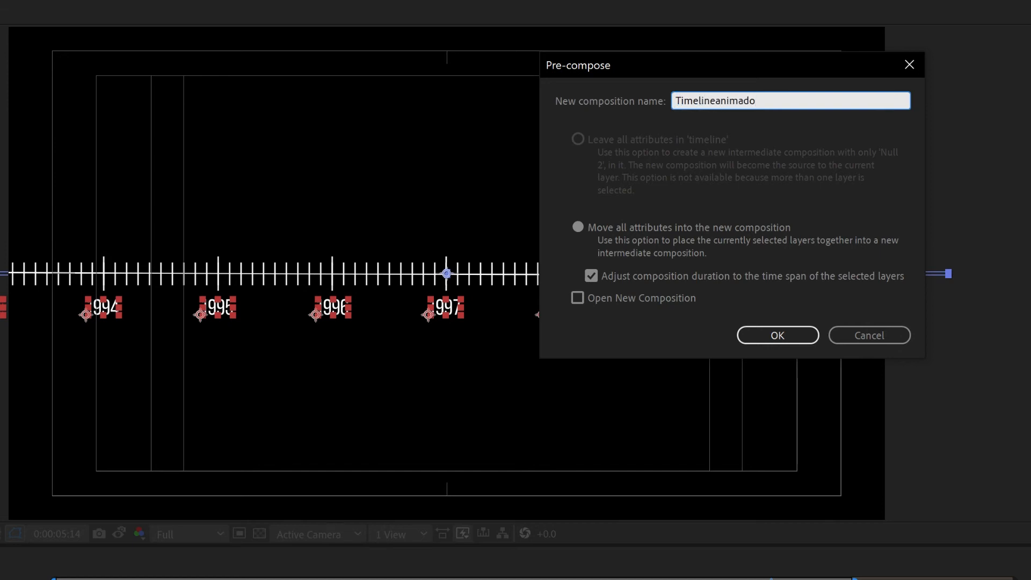
key("Return")
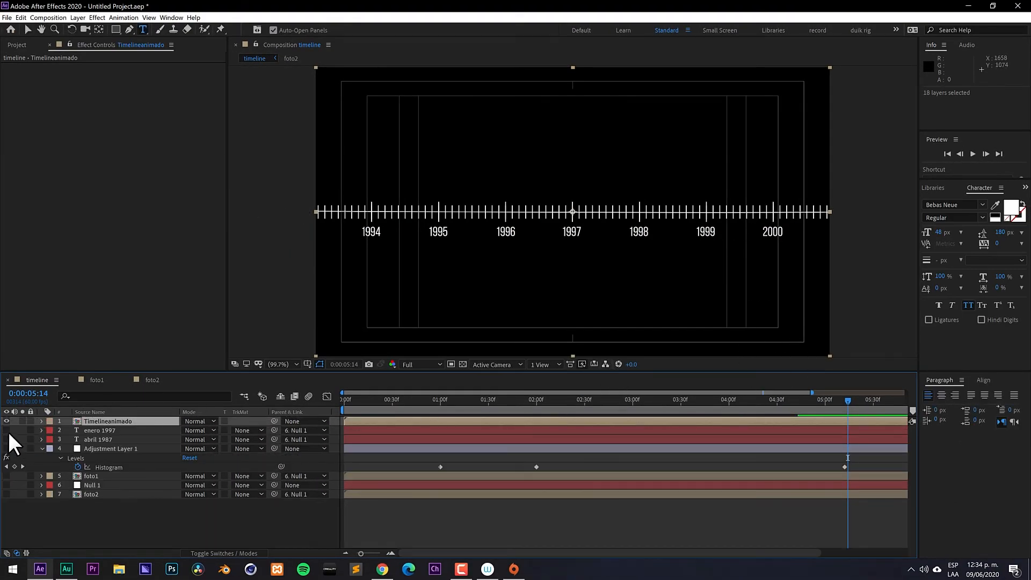
- Make the hidden title, adjustment, null and photo layers visible and move Timelineanimado down below the ENERO 1997 title
left_click_drag(6, 431, 8, 495)
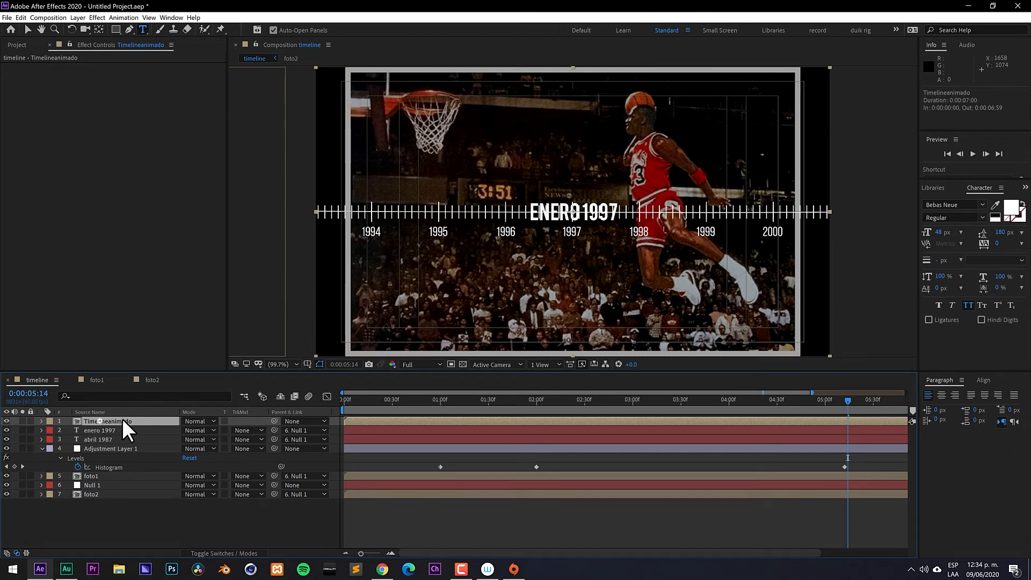
left_click_drag(617, 214, 618, 245)
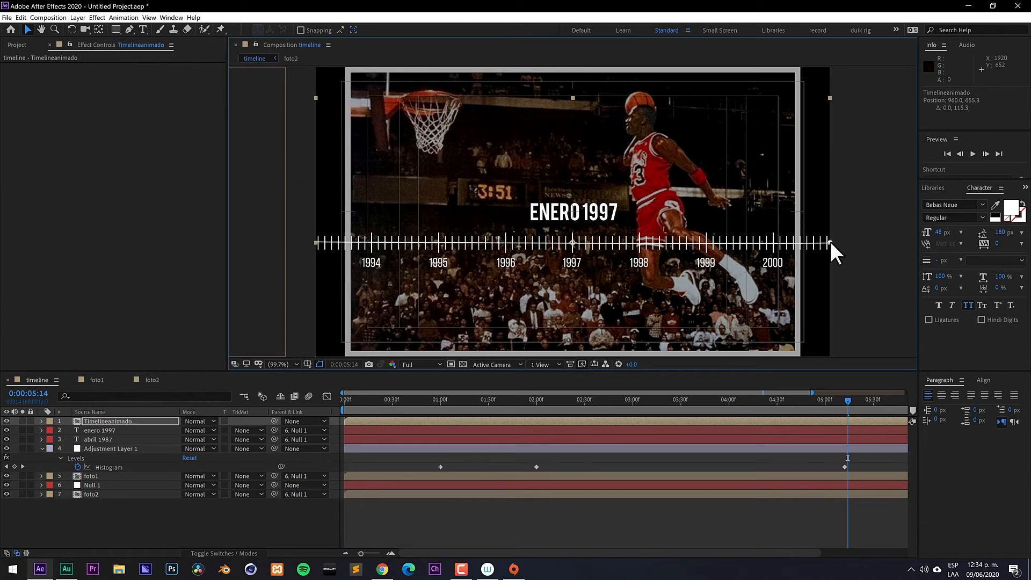
- Scale Timelineanimado to about 187% and lower it to a position of about 960, 682
left_click_drag(830, 243, 1018, 212)
left_click_drag(1029, 198, 1030, 198)
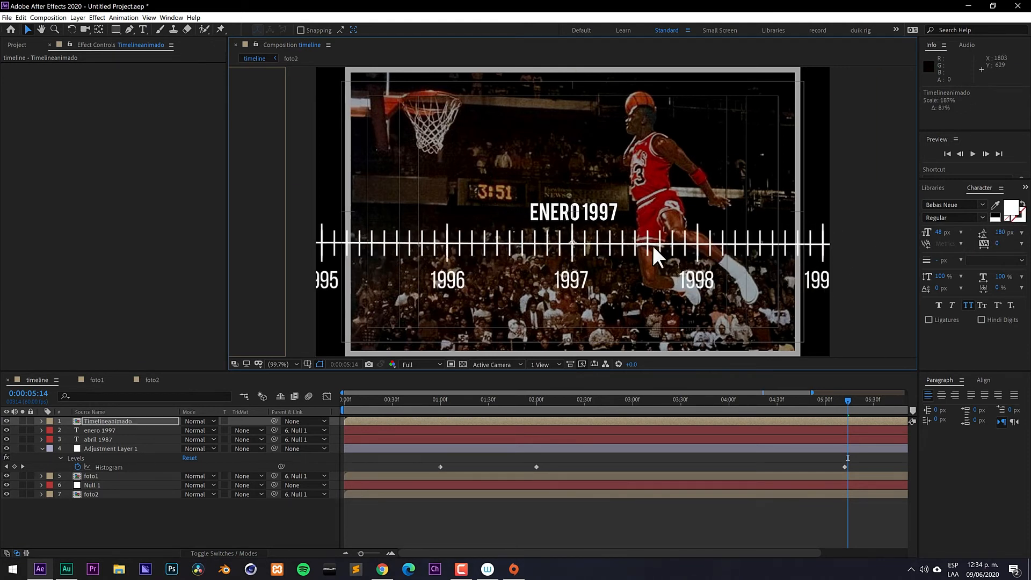
left_click_drag(654, 244, 658, 252)
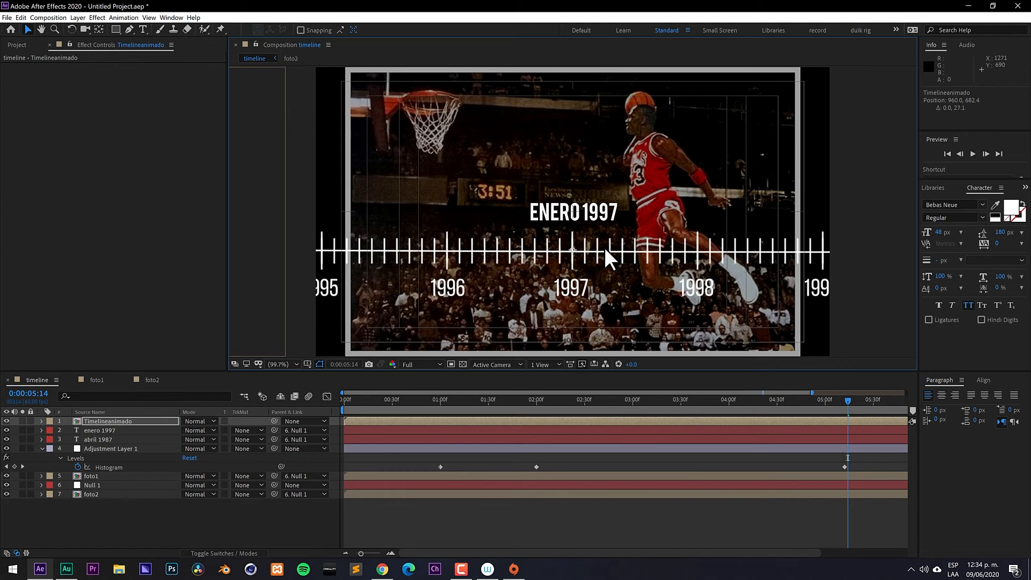
- Draw a large elliptical mask on Timelineanimado around the 1996 to 1998 section and set its Mask Feather to 72 pixels
left_click(116, 30)
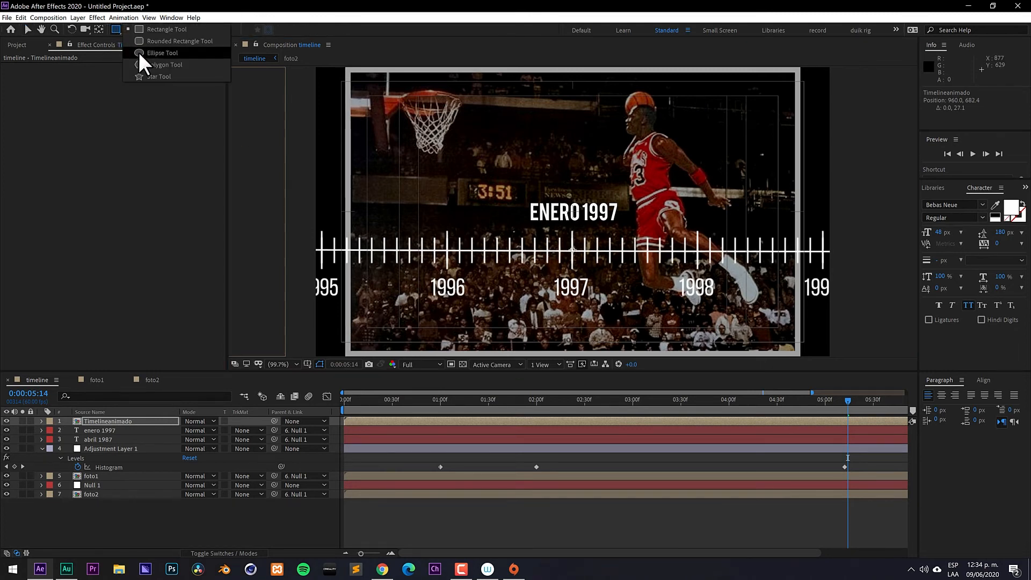
left_click(156, 54)
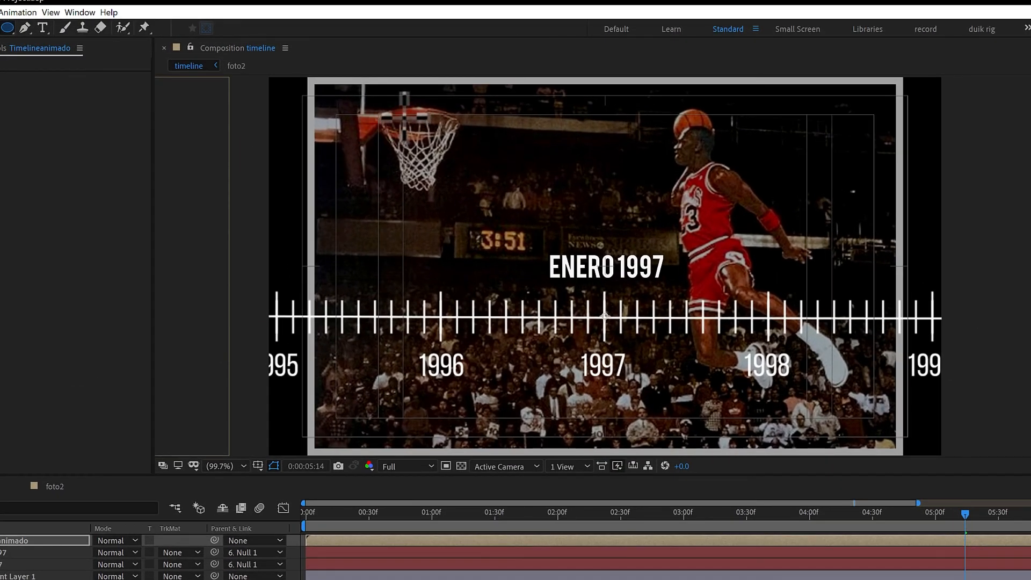
left_click_drag(405, 116, 808, 493)
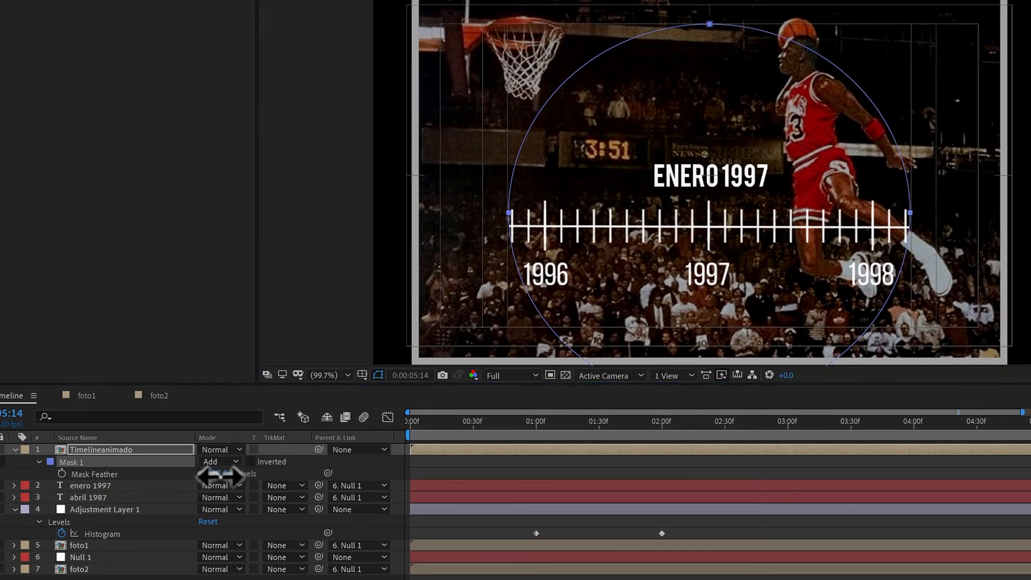
left_click_drag(218, 474, 272, 476)
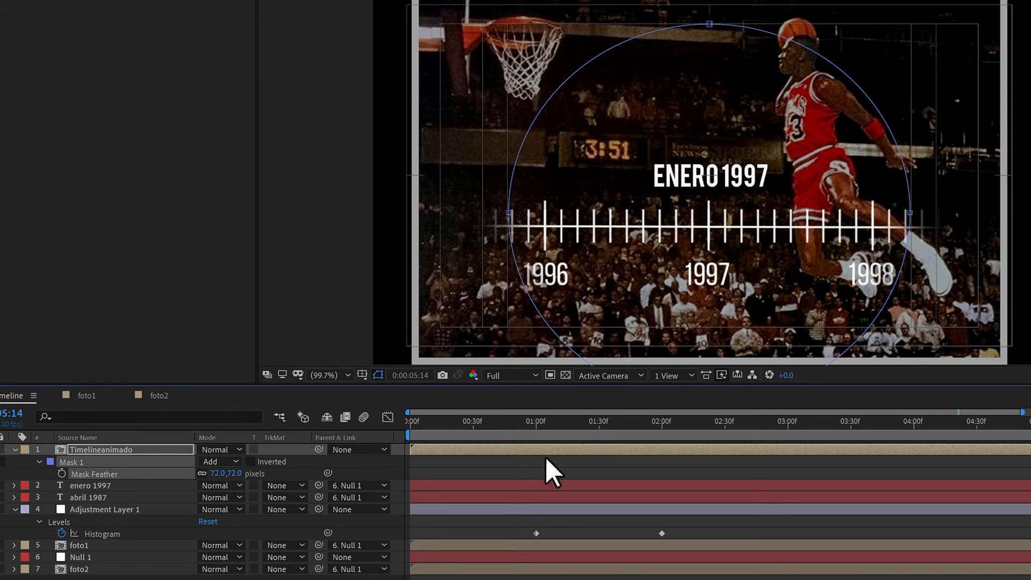
- Reduce the Scale of the Timelineanimado layer to about 155.1%
left_click(115, 451)
key("s")
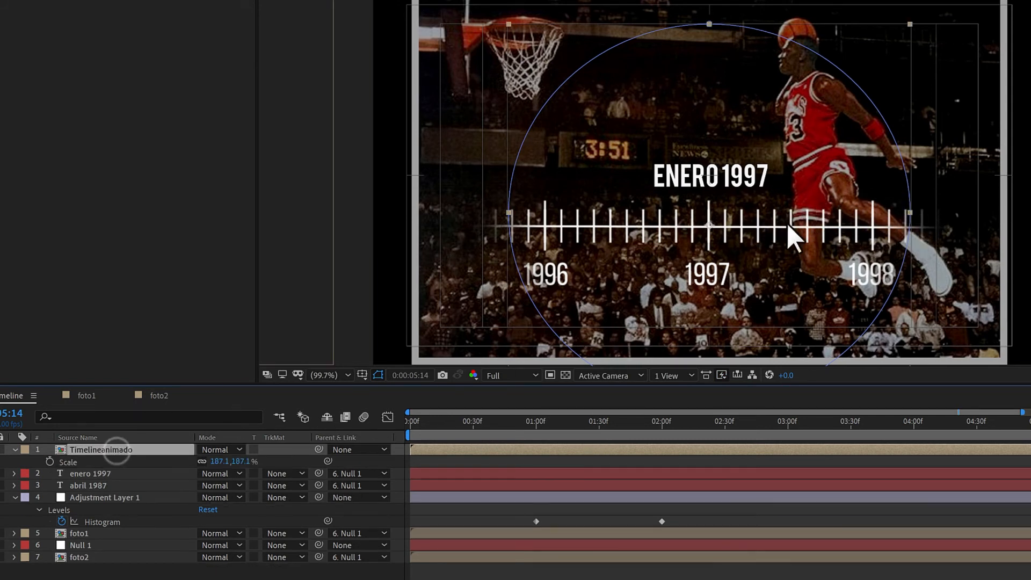
left_click_drag(220, 460, 205, 463)
- Fade in Timelineanimado with Opacity keyframes of 0% at 1:09 and 100% at 2:06, slightly offset from the enero 1997 fade
left_click(569, 511)
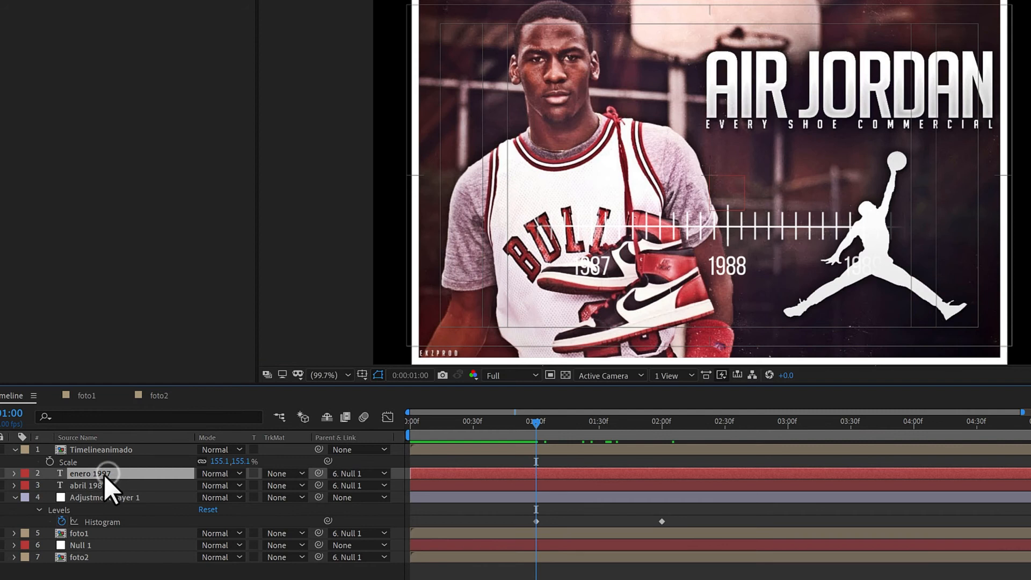
key("t")
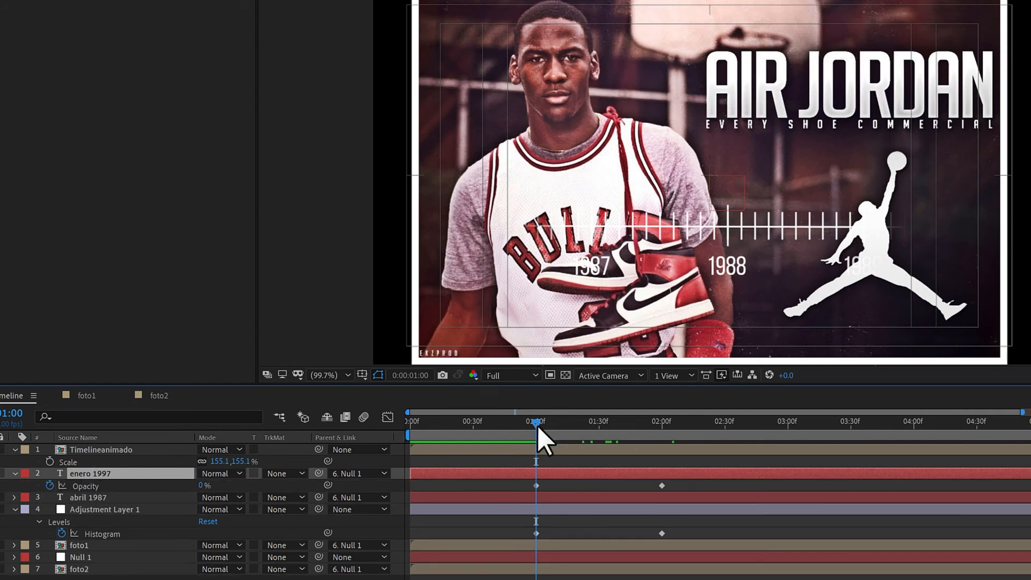
left_click_drag(536, 424, 556, 429)
left_click(559, 449)
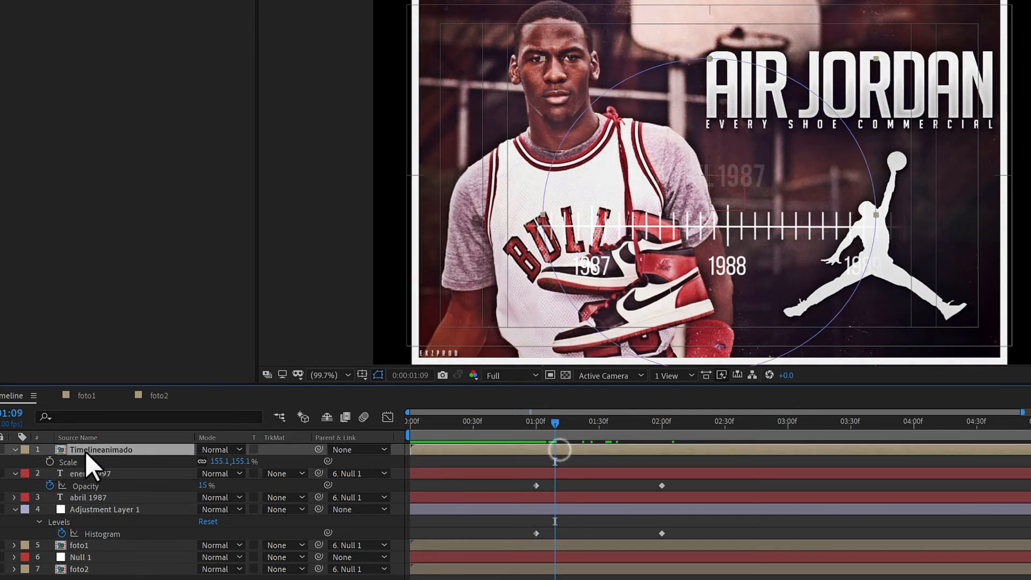
key("t")
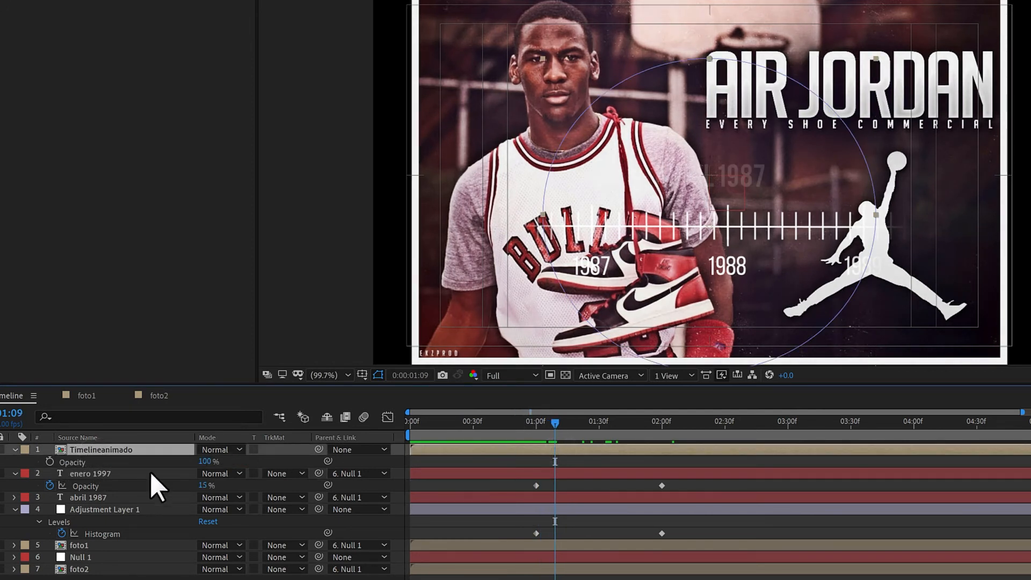
left_click_drag(183, 465, 11, 475)
left_click(49, 461)
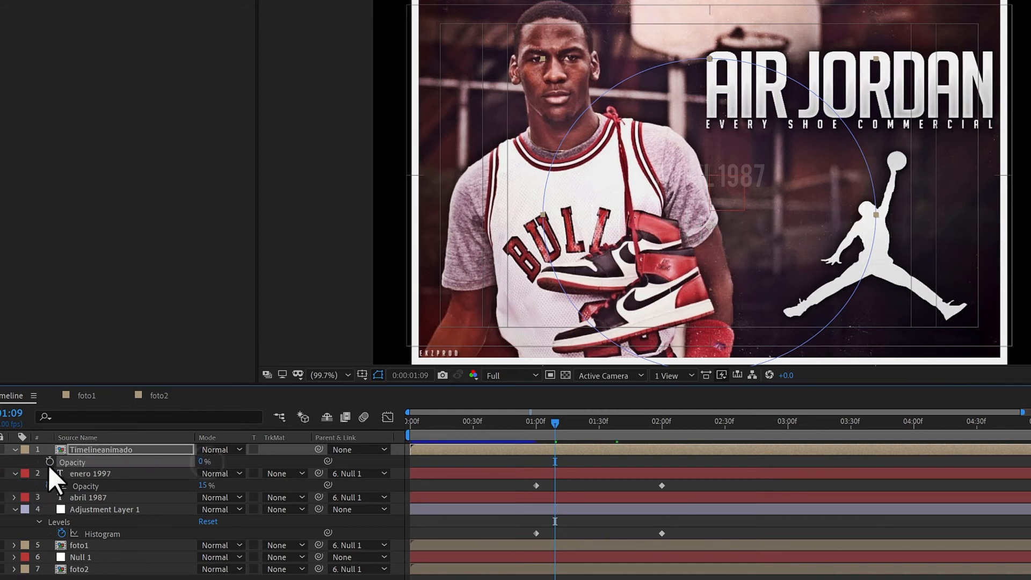
left_click_drag(584, 424, 674, 437)
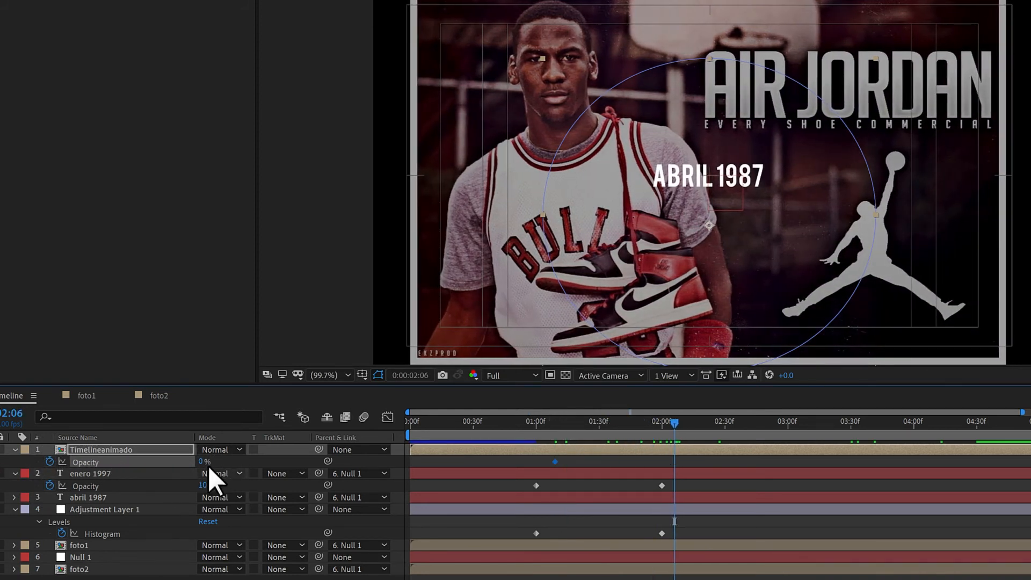
left_click_drag(213, 460, 671, 461)
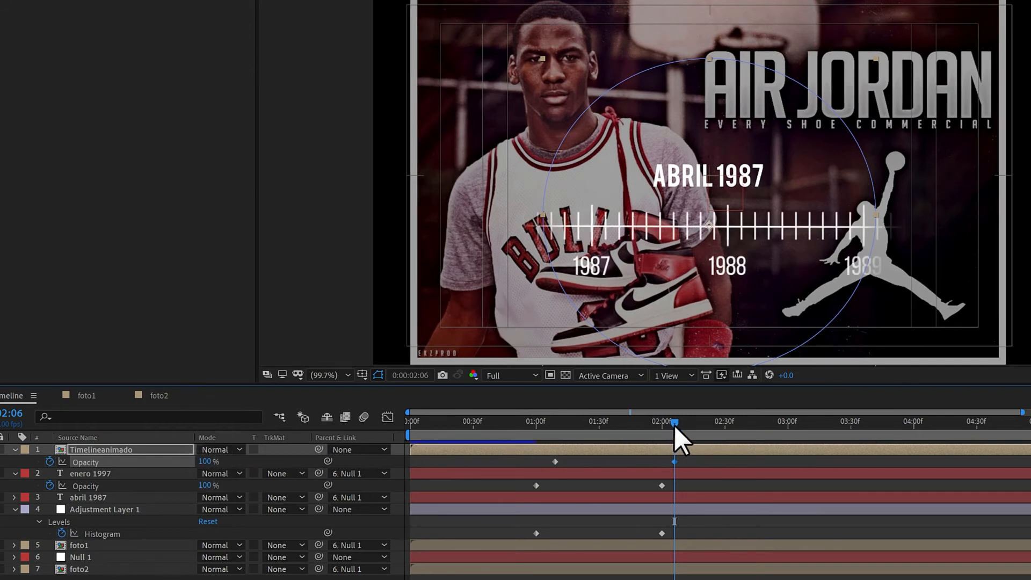
- Fade out Timelineanimado by keyframing Opacity at 100% just after 5:12 and 0% at 6:17
left_click_drag(674, 425, 840, 411)
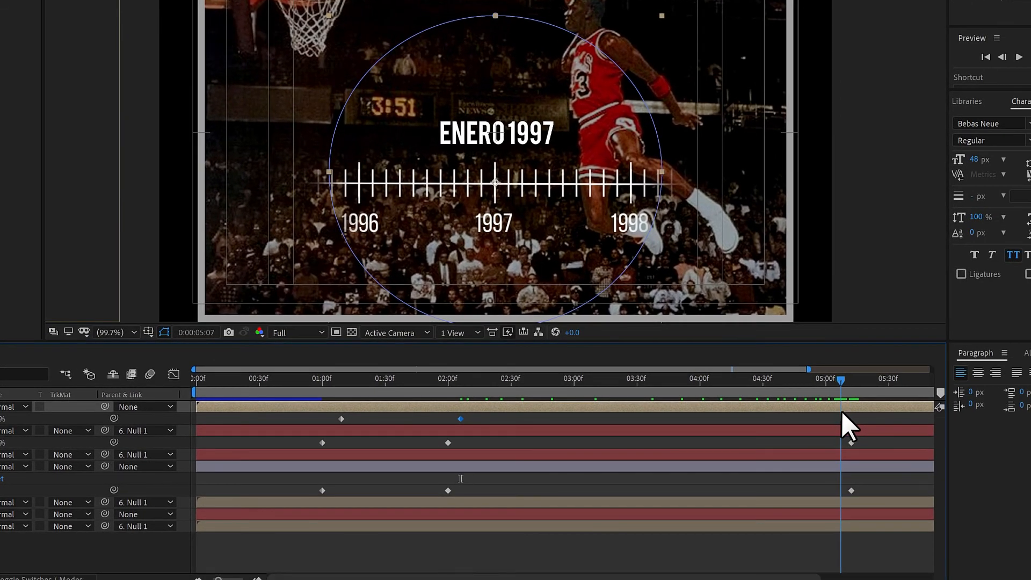
left_click(843, 382)
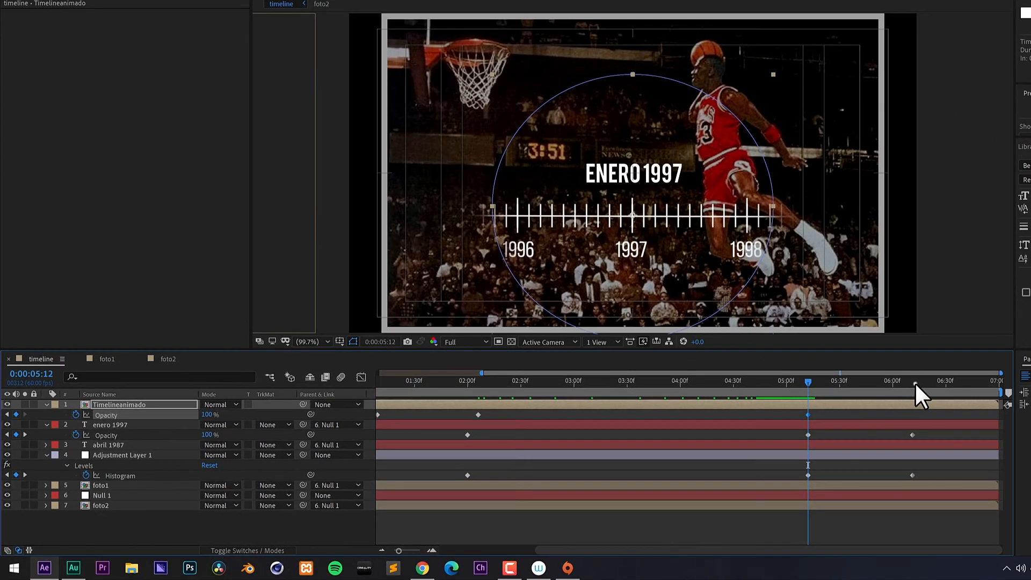
left_click(920, 382)
left_click_drag(808, 415, 813, 414)
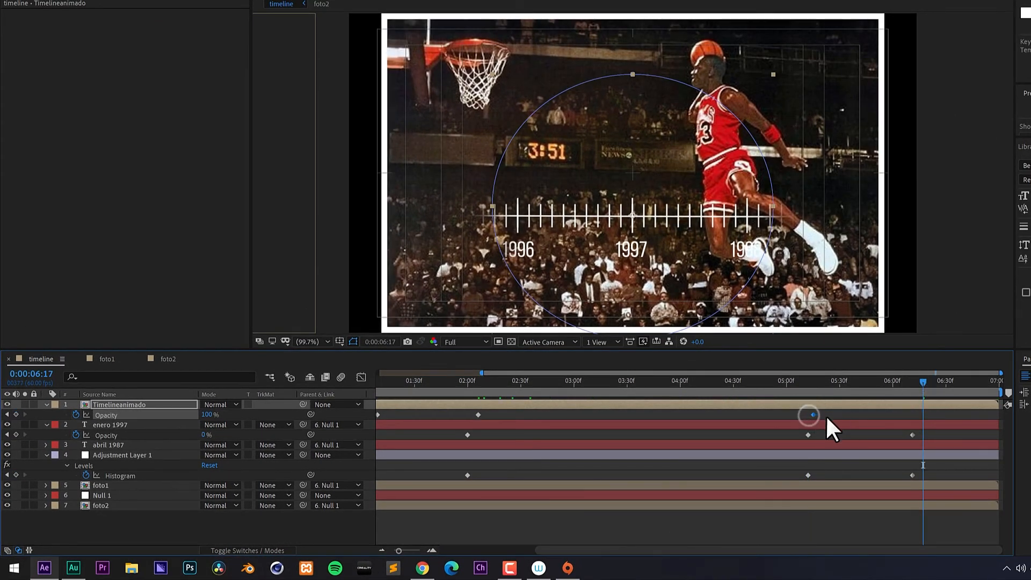
left_click_drag(213, 424, 16, 443)
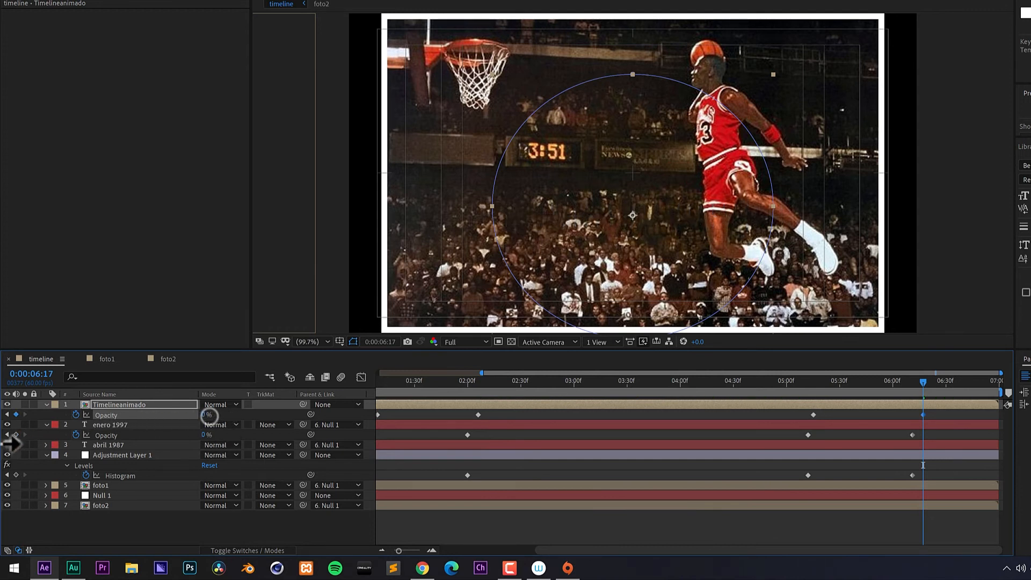
- Shorten Null 1's slide by moving its ending Position keyframe to about 3:40 and its starting keyframe to about 2:13
left_click_drag(788, 547, 646, 551)
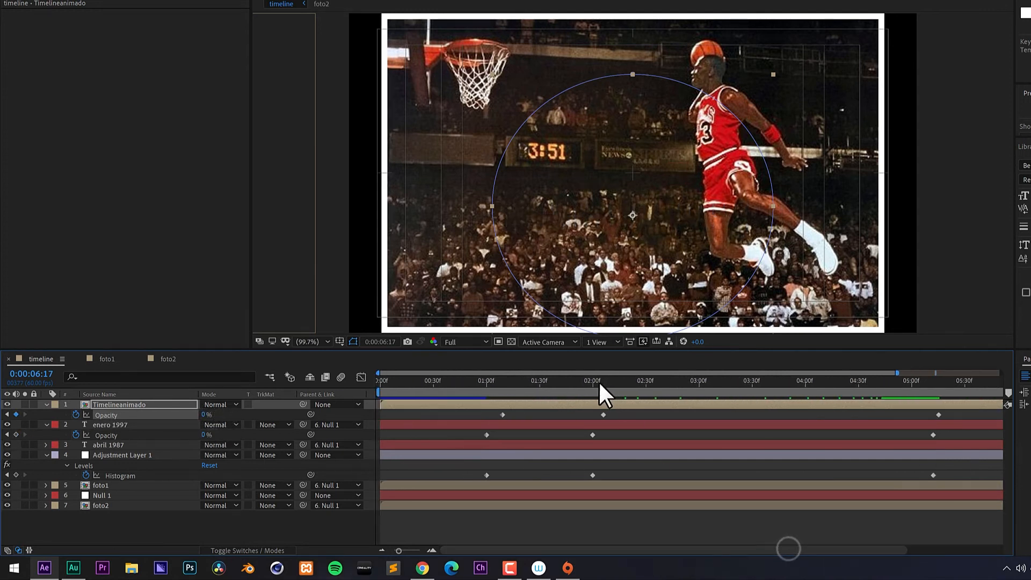
left_click(131, 495)
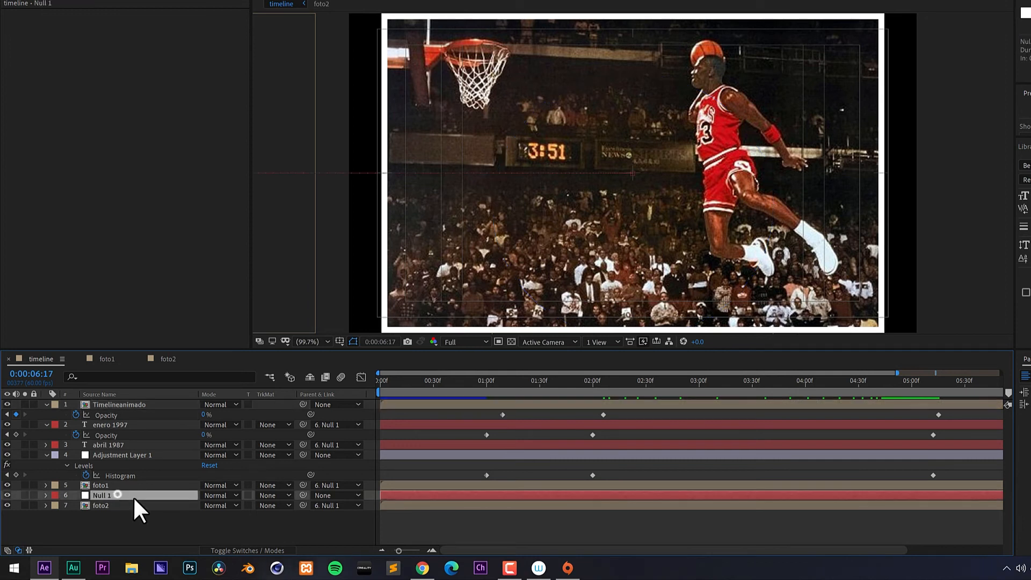
key("p")
left_click_drag(593, 380, 912, 421)
left_click_drag(831, 410, 902, 412)
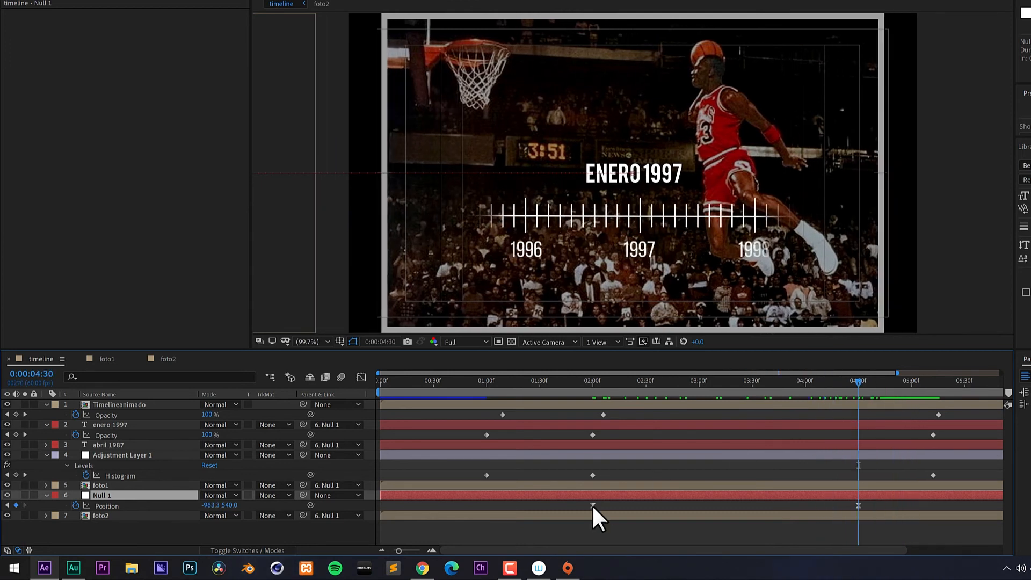
left_click_drag(858, 506, 769, 504)
left_click_drag(596, 385, 689, 392)
key("space")
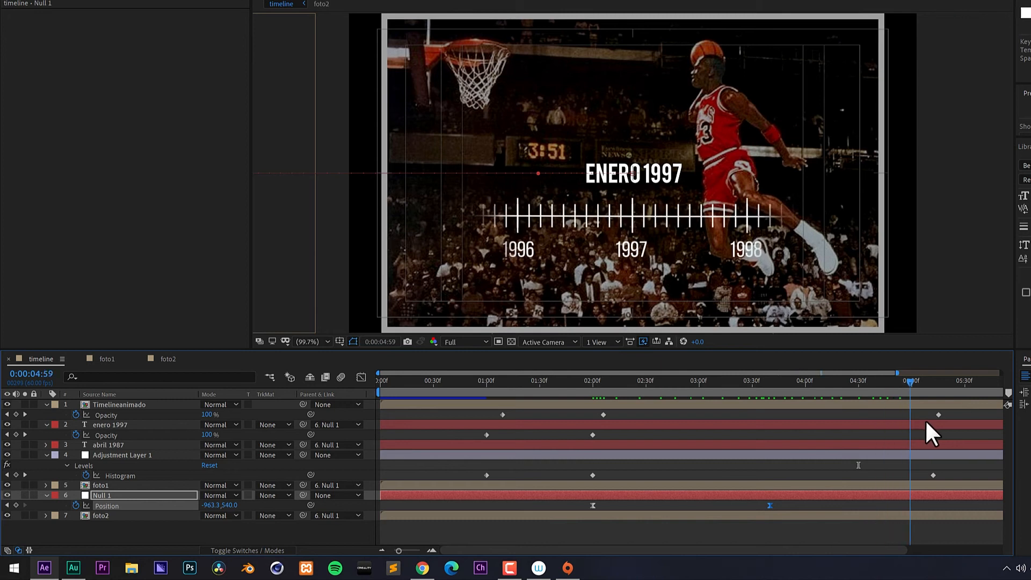
key("space")
left_click_drag(593, 506, 616, 505)
- Preview the animation from the start and enable motion blur on the layers of the timeline composition
key("Home")
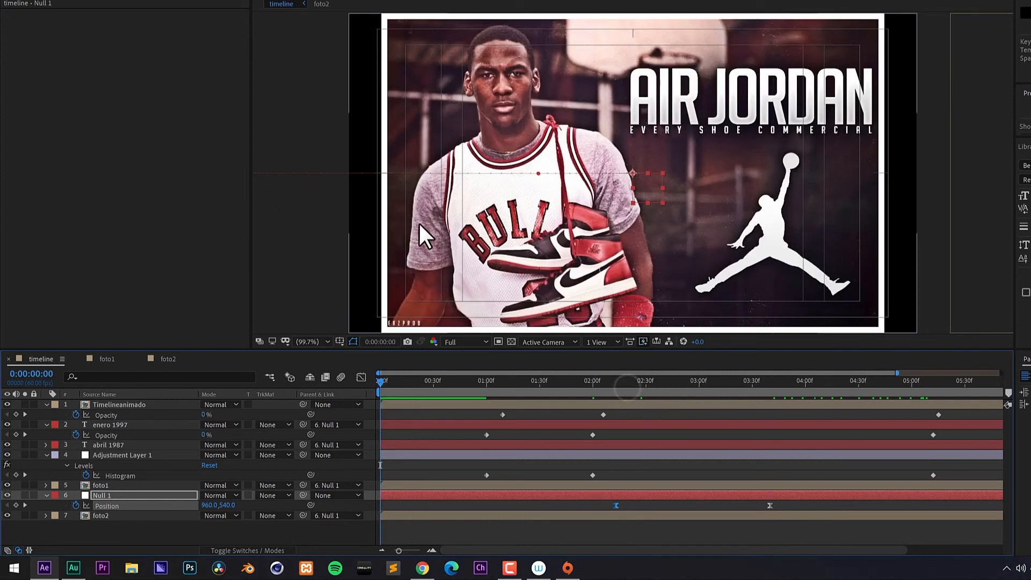
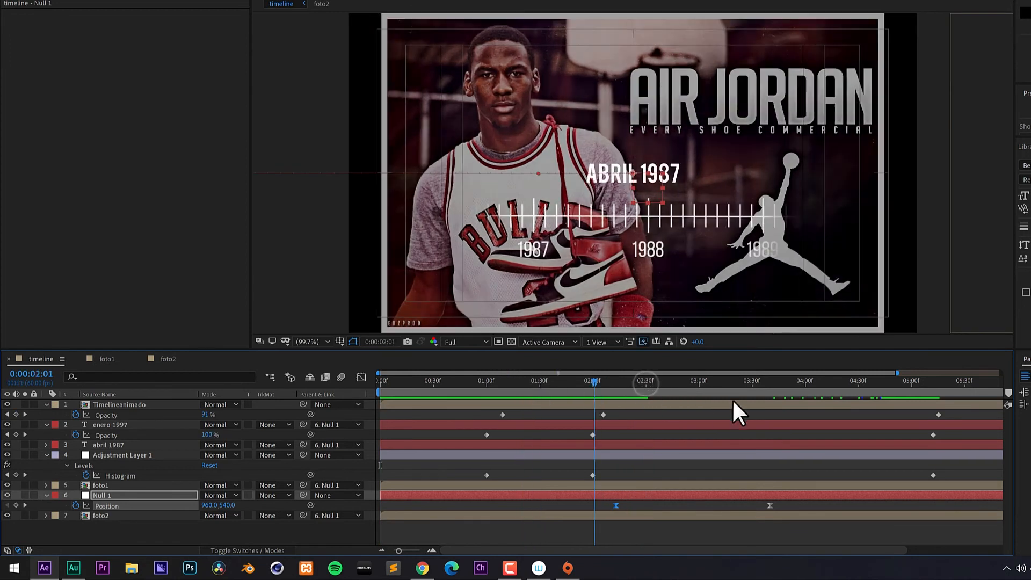
left_click(627, 395)
left_click_drag(627, 395, 626, 392)
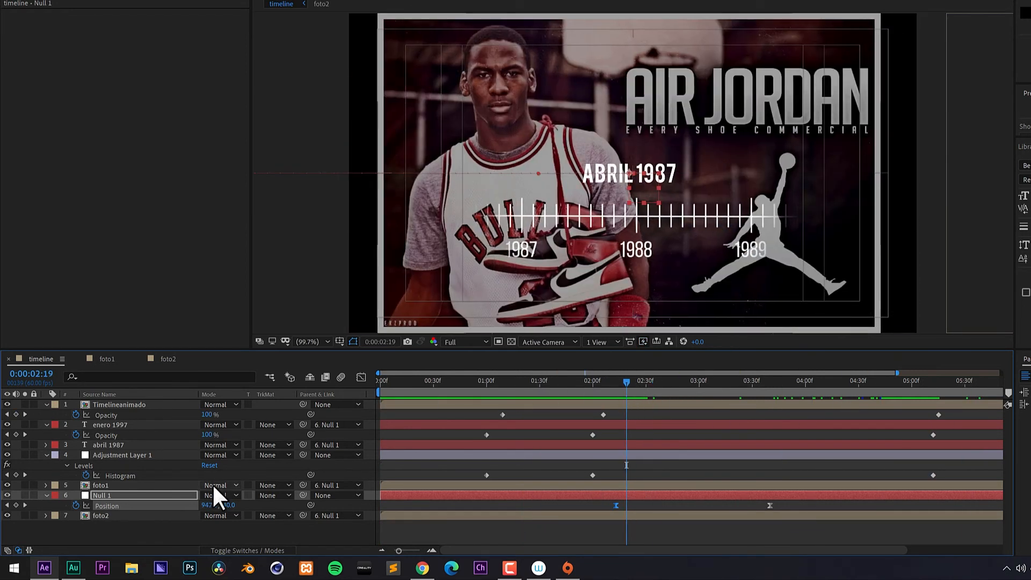
left_click(247, 549)
left_click(249, 514)
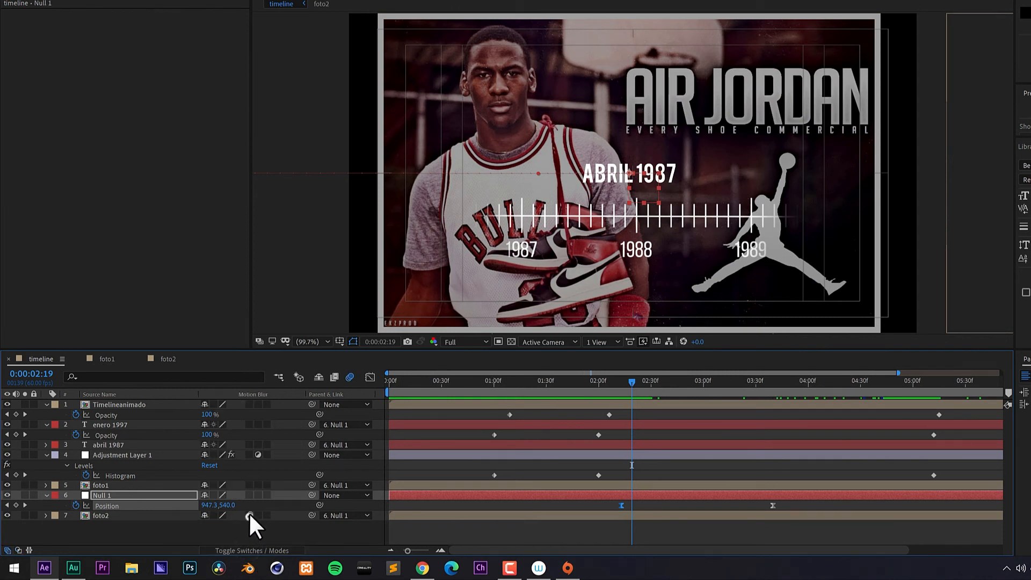
left_click(249, 424)
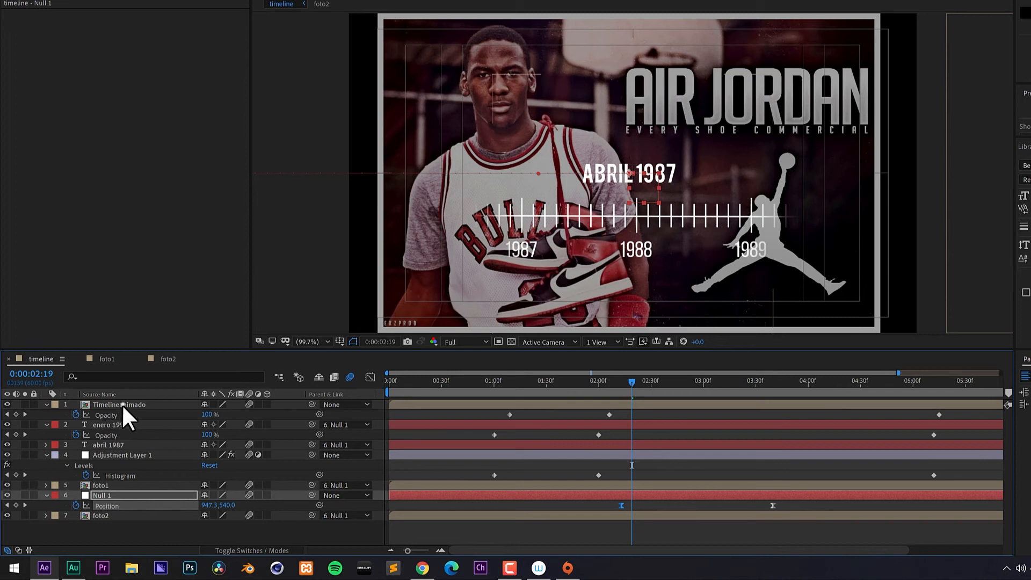
- Enable motion blur on every layer inside the Timelineanimado composition and check the blur in the timeline composition
double_click(121, 405)
left_click_drag(247, 407, 248, 540)
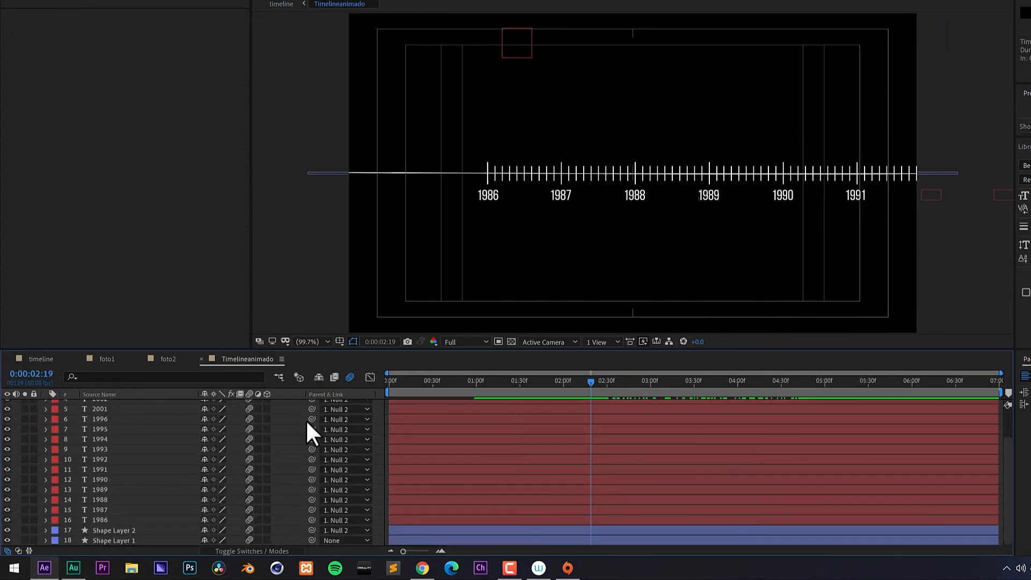
left_click(43, 358)
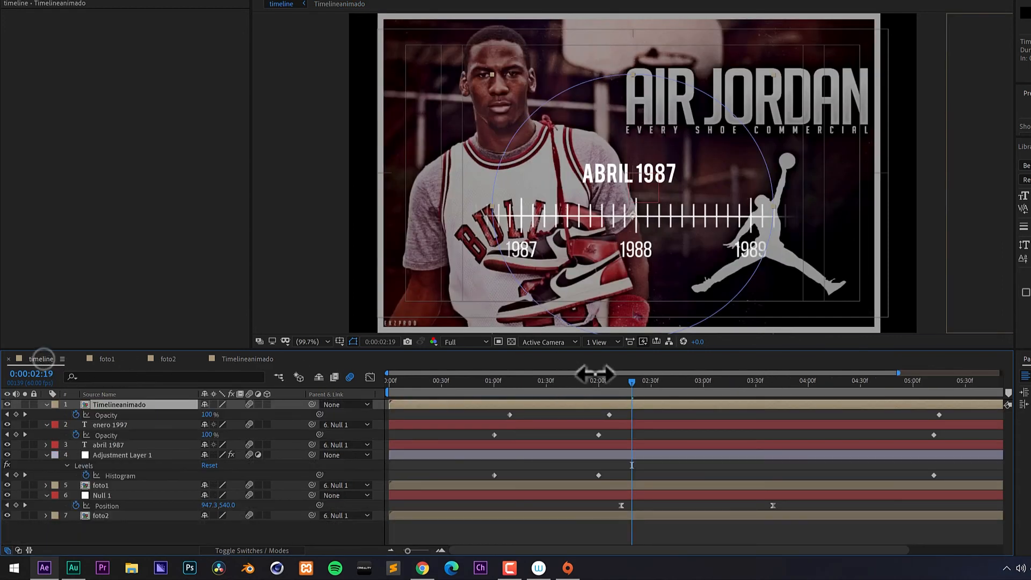
left_click_drag(566, 385, 527, 385)
left_click_drag(627, 389, 695, 397)
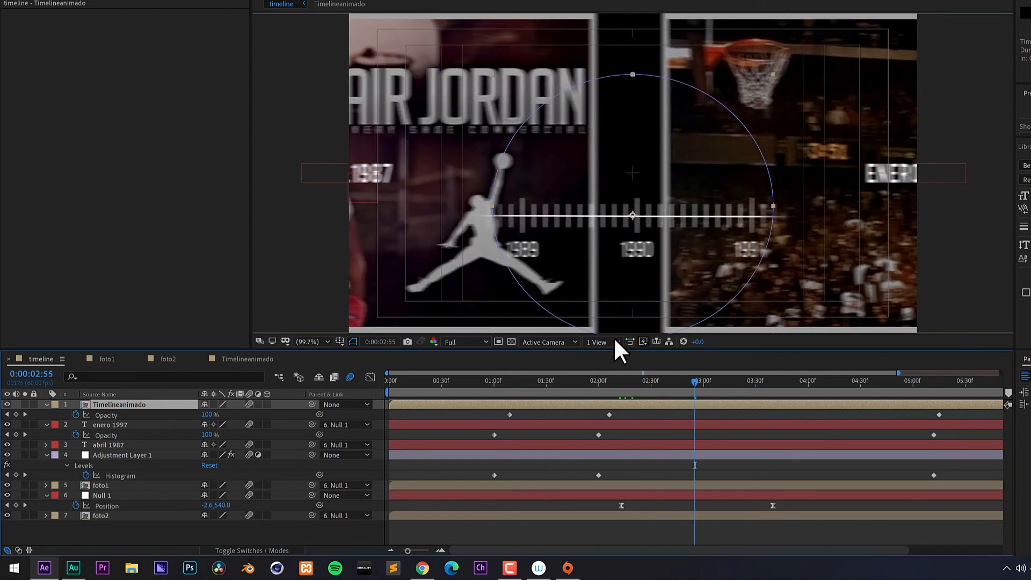
- Add a new adjustment layer above all layers in the timeline composition with the current time at 1:50
left_click_drag(657, 381, 579, 388)
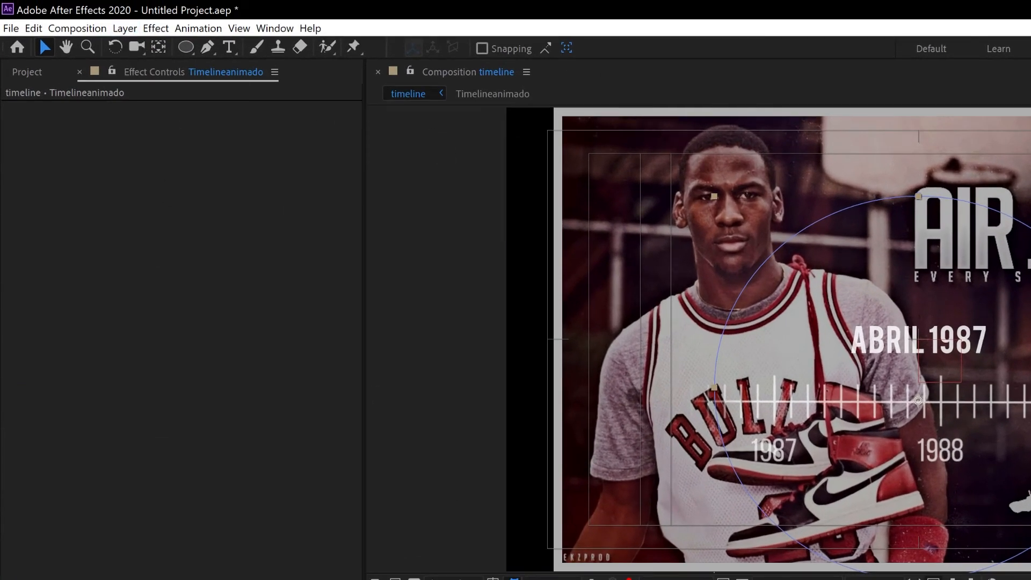
left_click(125, 28)
mouse_move(162, 46)
left_click(455, 144)
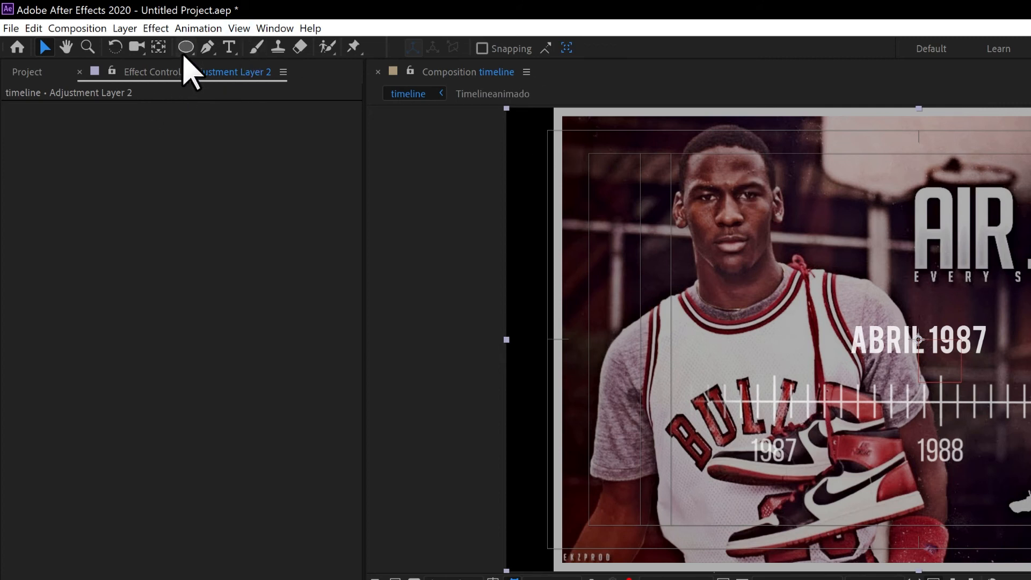
- Draw an elliptical mask covering most of the frame on Adjustment Layer 2 and centre it with the Selection tool
left_click(186, 48)
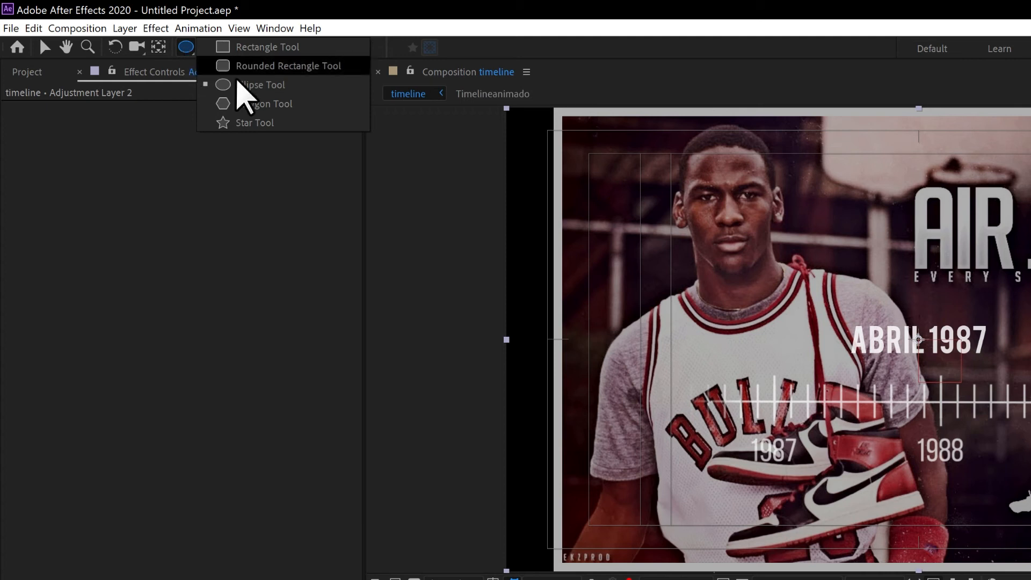
left_click(271, 85)
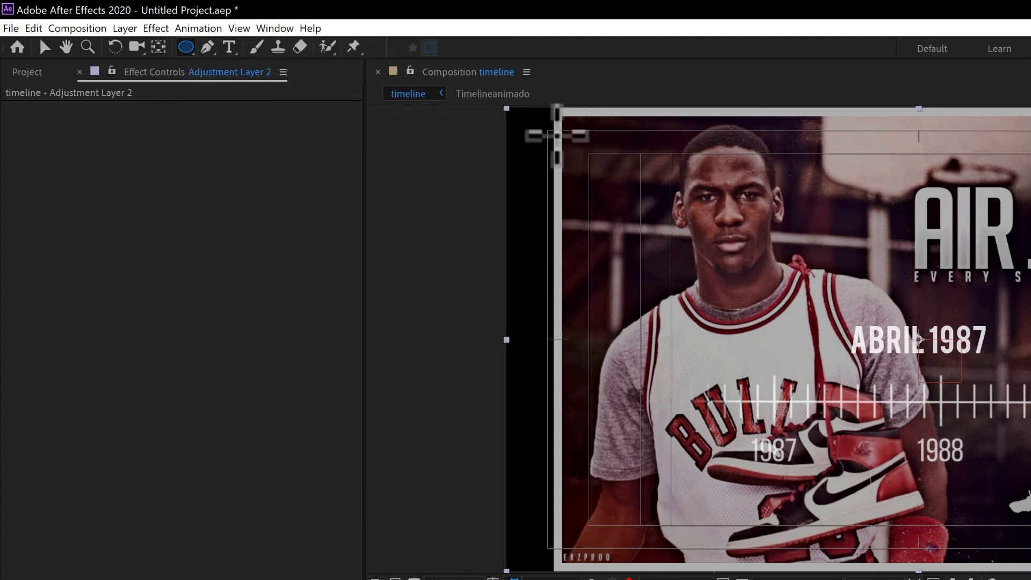
left_click_drag(547, 132, 1030, 505)
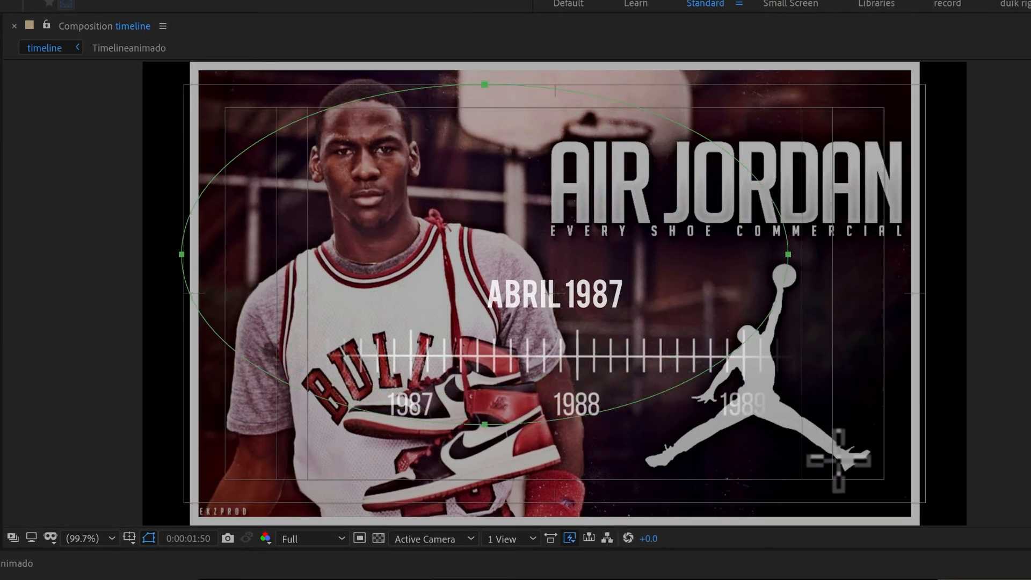
left_click_drag(838, 461, 837, 484)
key("v")
left_click_drag(837, 284, 883, 293)
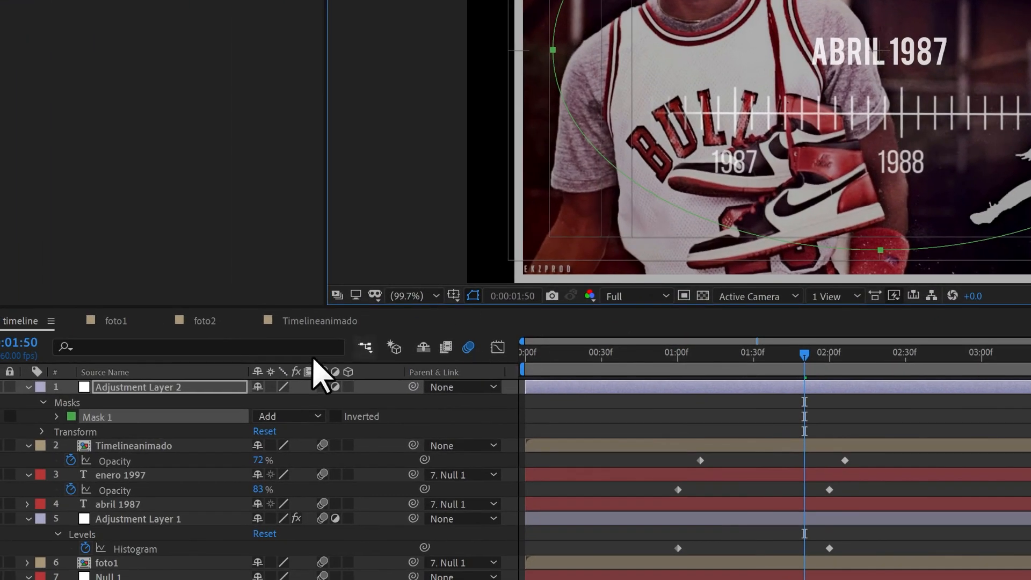
- Invert Mask 1 on Adjustment Layer 2 and set its Mask Feather to 200 pixels
left_click(337, 416)
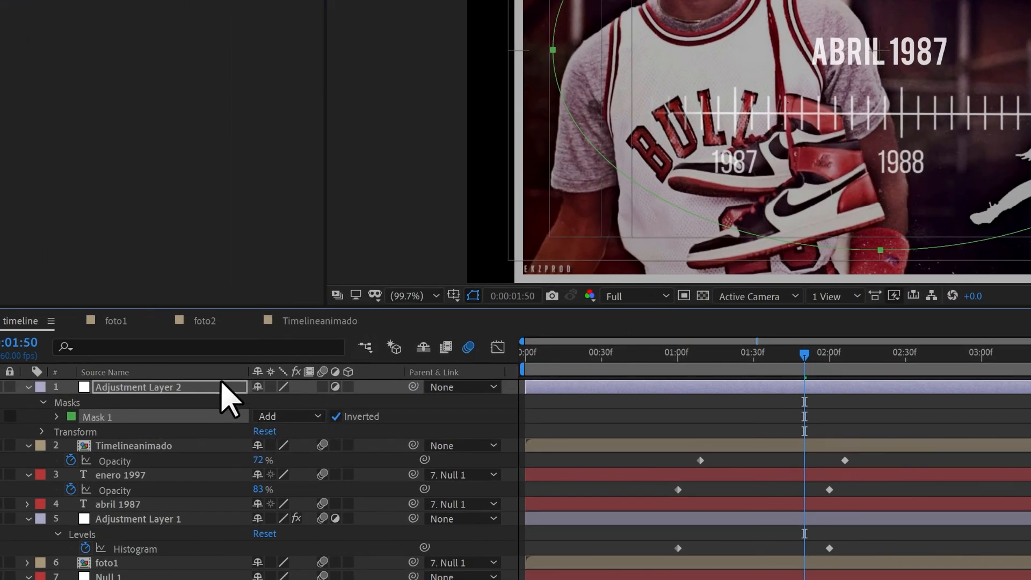
key("f")
left_click(276, 416)
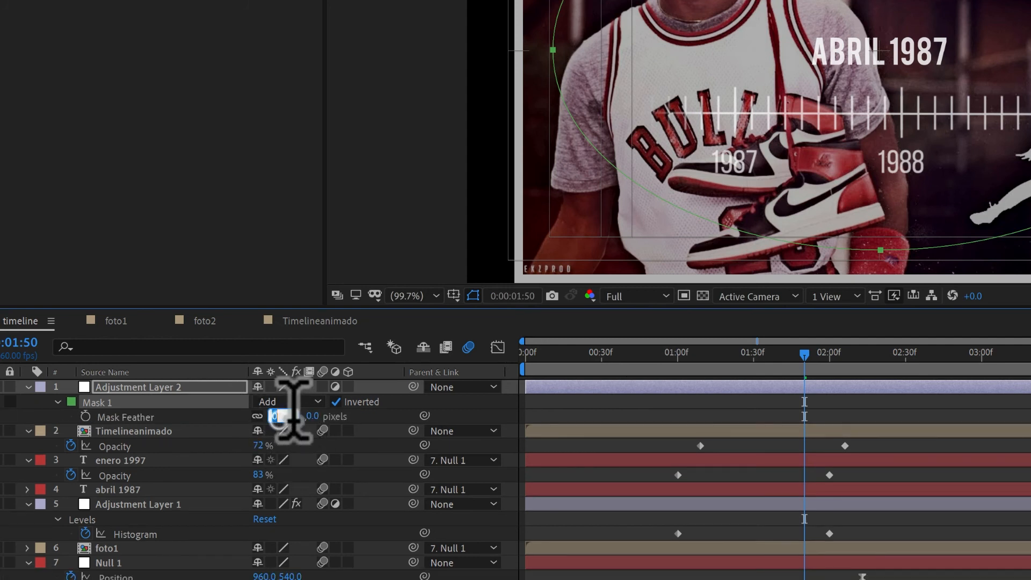
type("200")
key("Return")
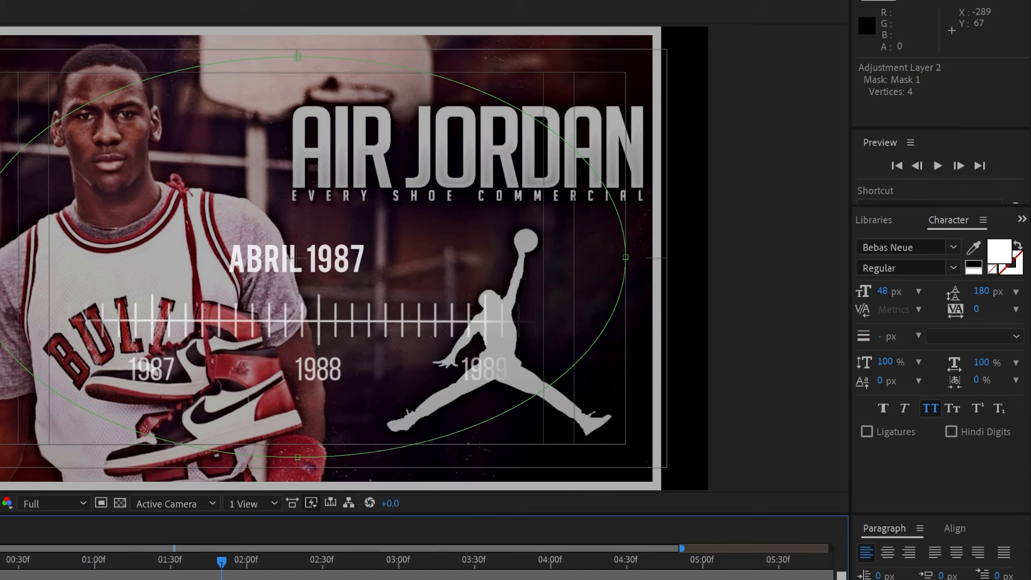
- Apply the Optics Compensation effect to Adjustment Layer 2 and enable Reverse Lens Distortion
key("ctrl+5")
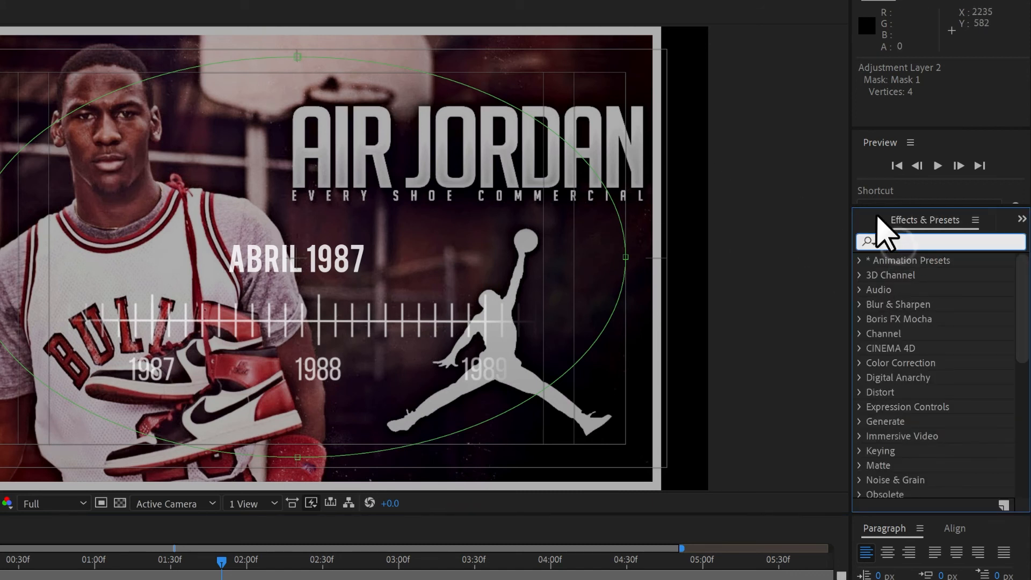
type("optic")
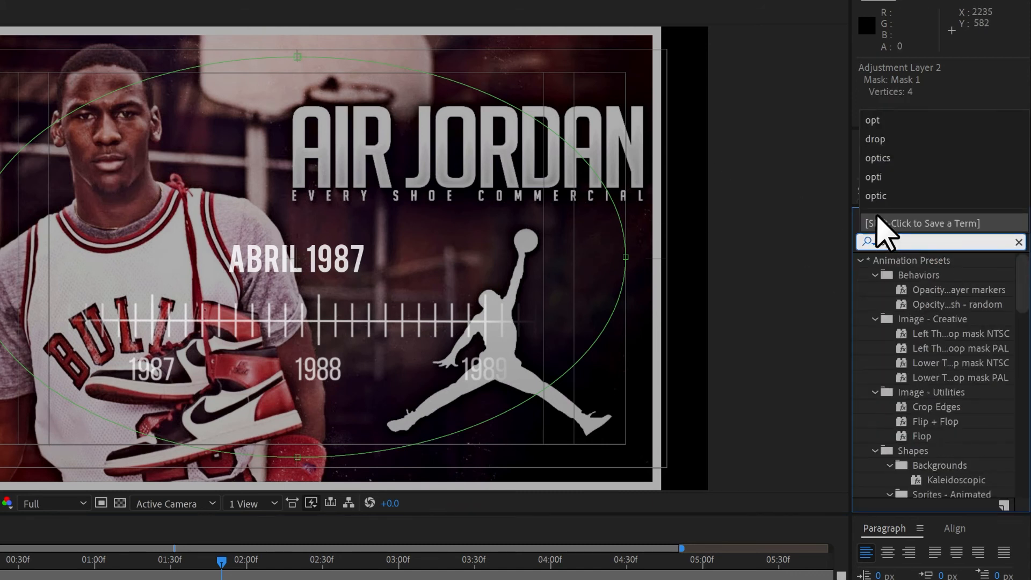
left_click_drag(936, 277, 118, 422)
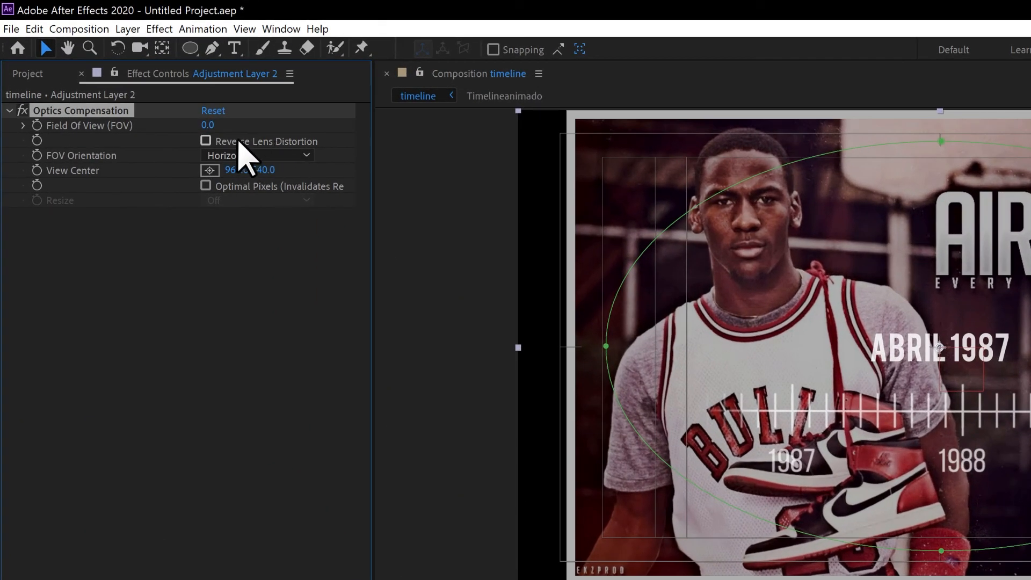
left_click(206, 141)
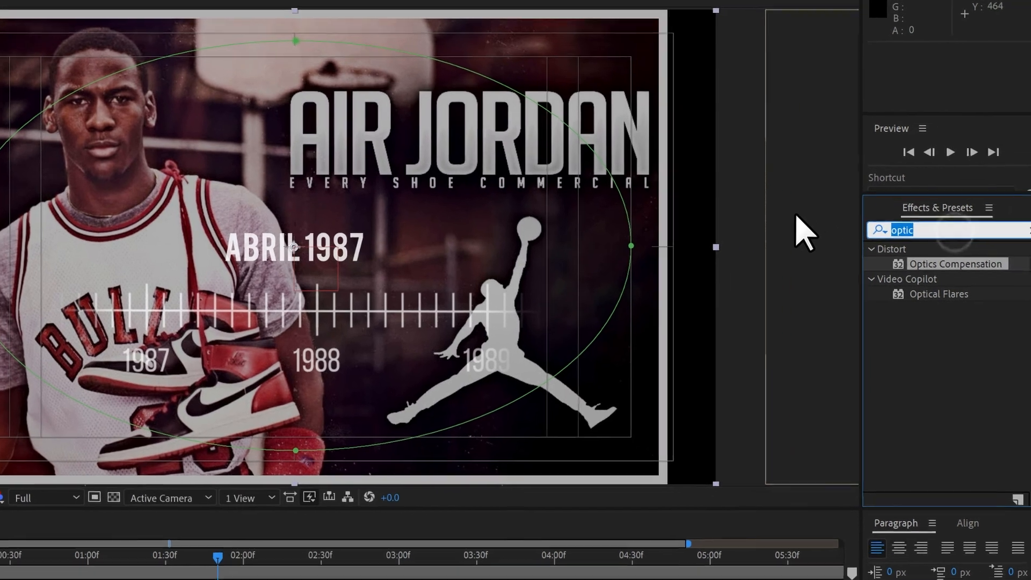
- Apply 3D Glasses to Adjustment Layer 2, with Adjustment Layer 2 as the Left View and Balanced Colored Red Blue as the 3D View
type("3d g")
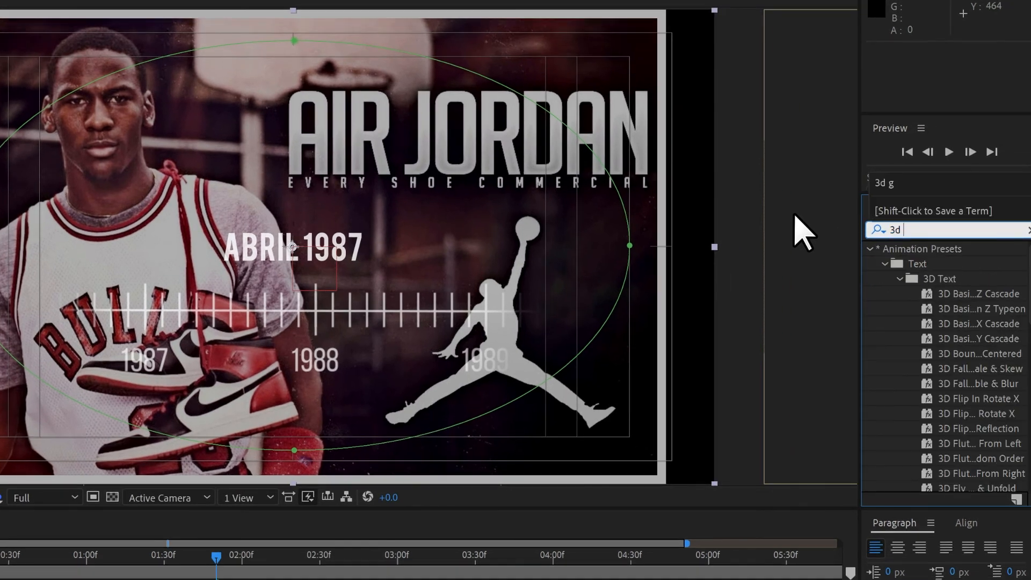
type("las")
left_click_drag(932, 263, 349, 261)
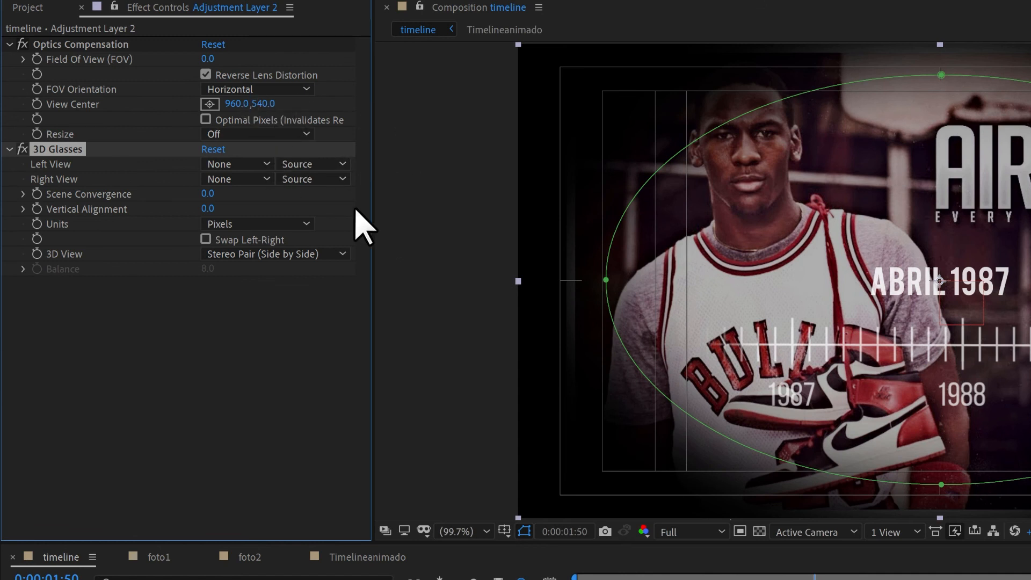
left_click(43, 166)
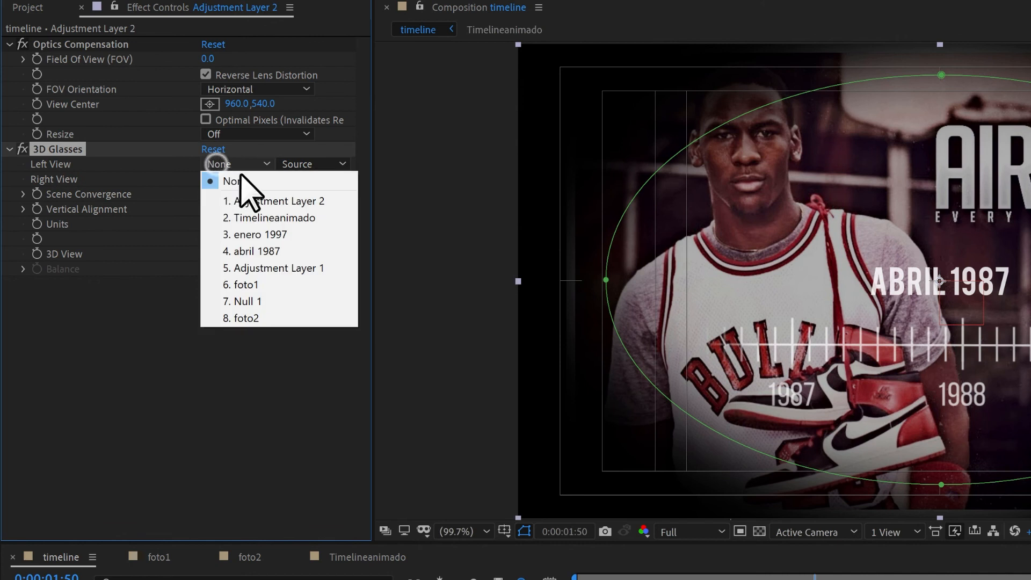
left_click(272, 202)
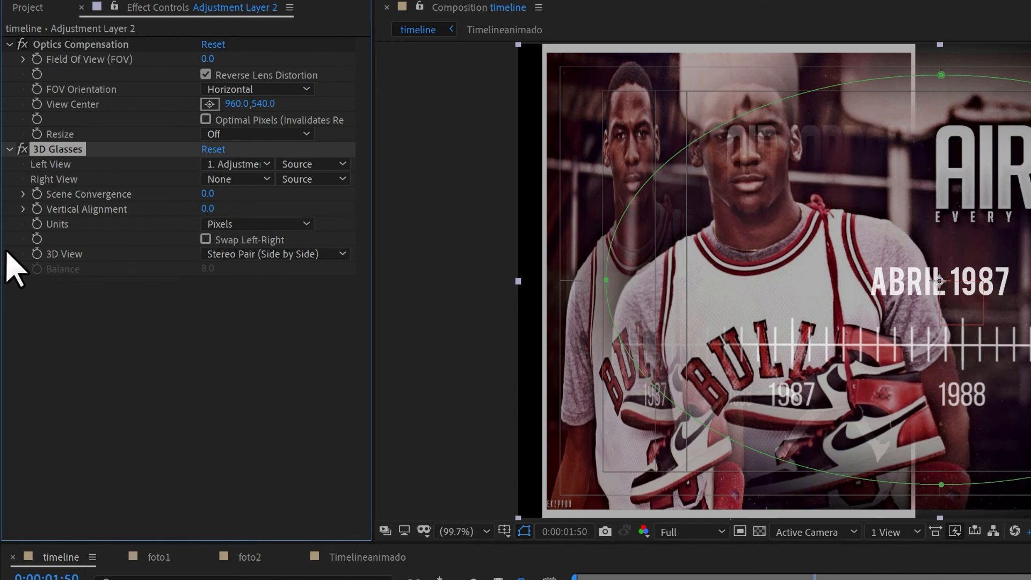
left_click(244, 254)
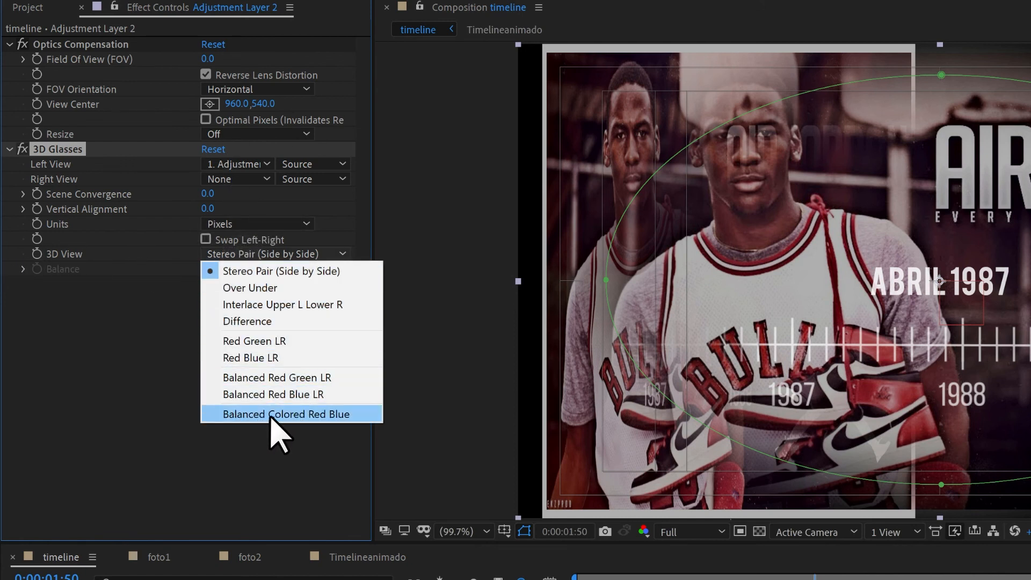
left_click(319, 420)
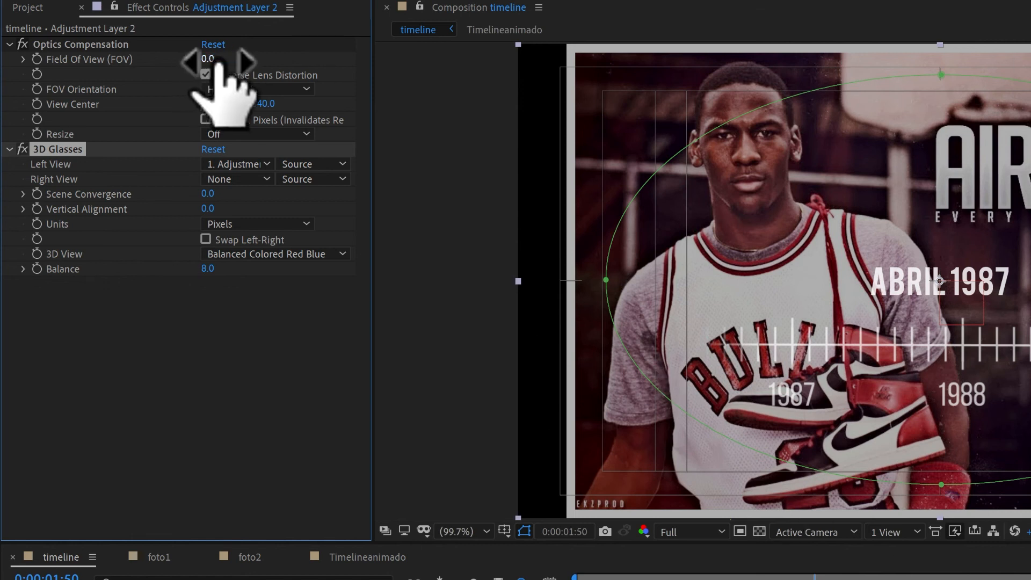
- Raise the Field Of View of Optics Compensation on Adjustment Layer 2 to 19.6
left_click_drag(209, 60, 317, 62)
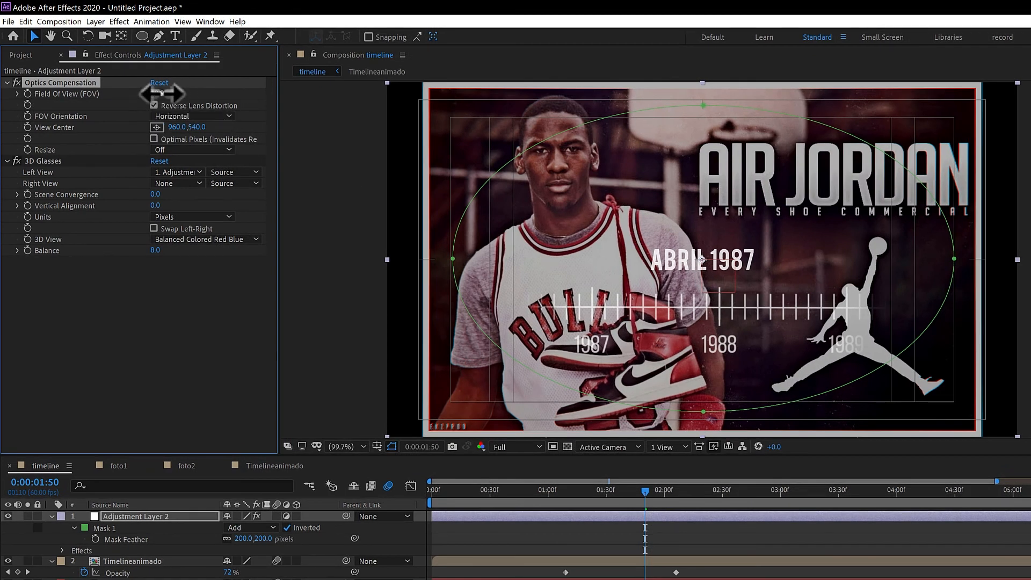
left_click_drag(161, 94, 219, 93)
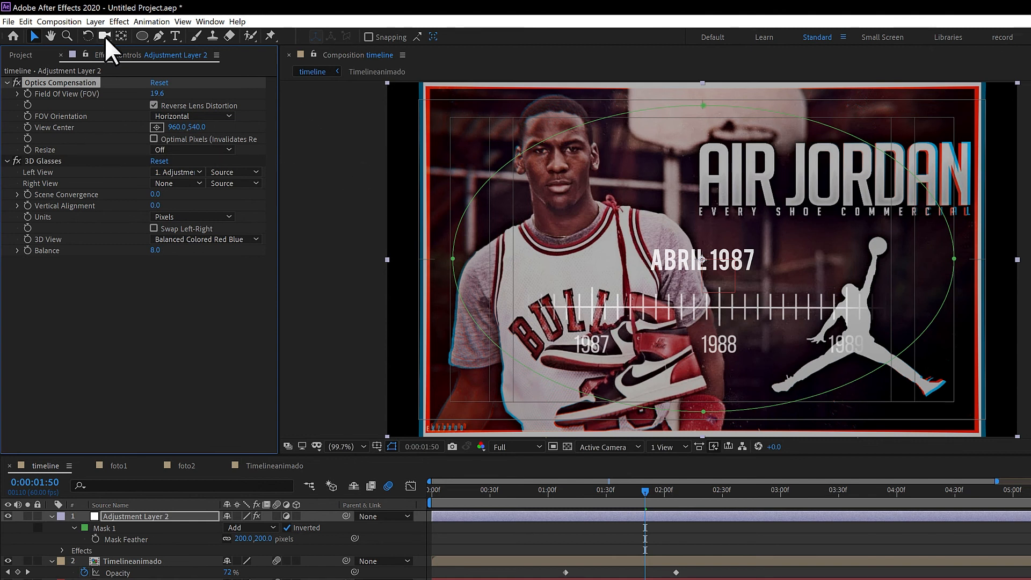
- Add a Radial Blur effect to Adjustment Layer 2 and set its Amount to 1.5
left_click(119, 22)
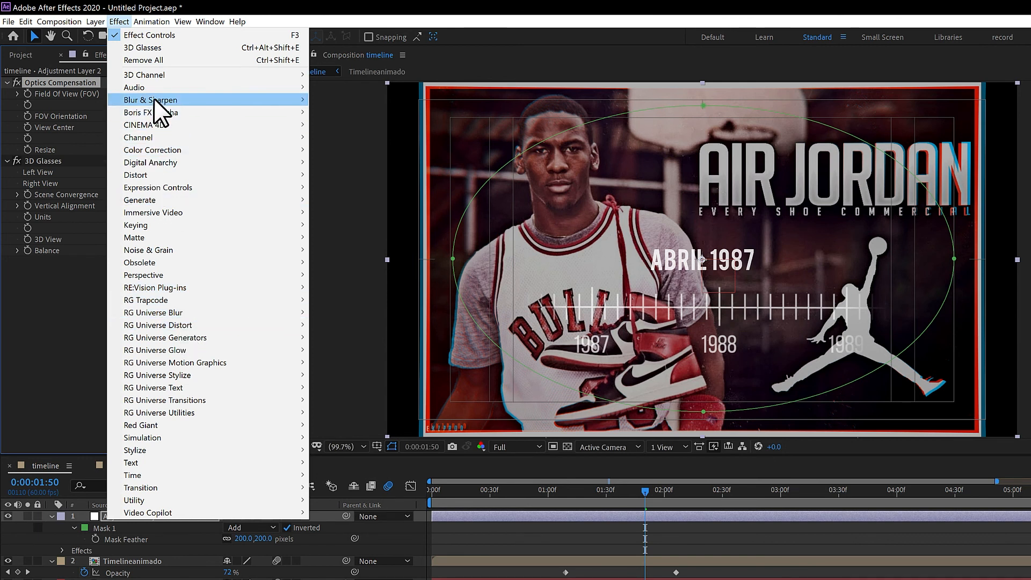
mouse_move(137, 100)
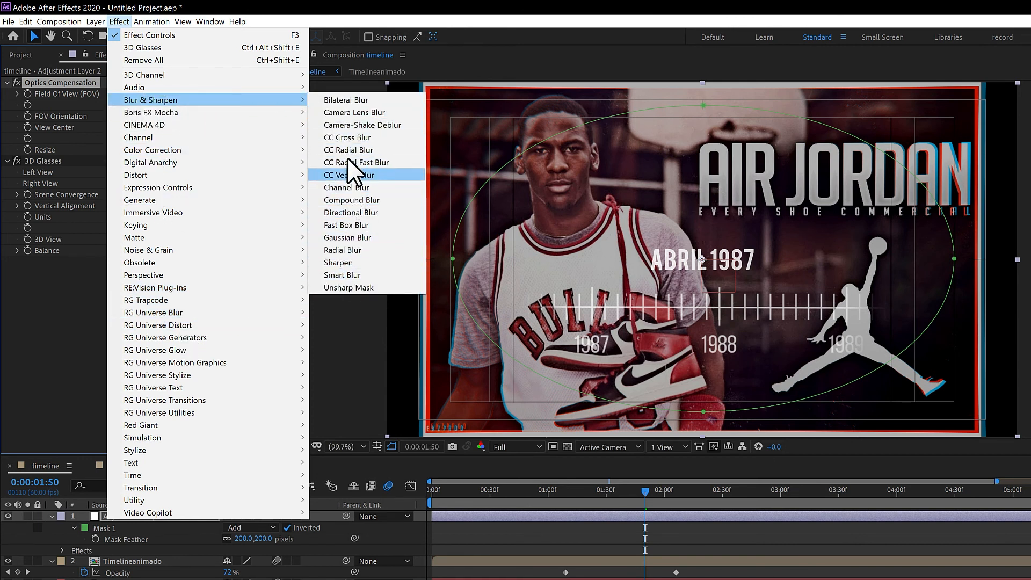
left_click(343, 250)
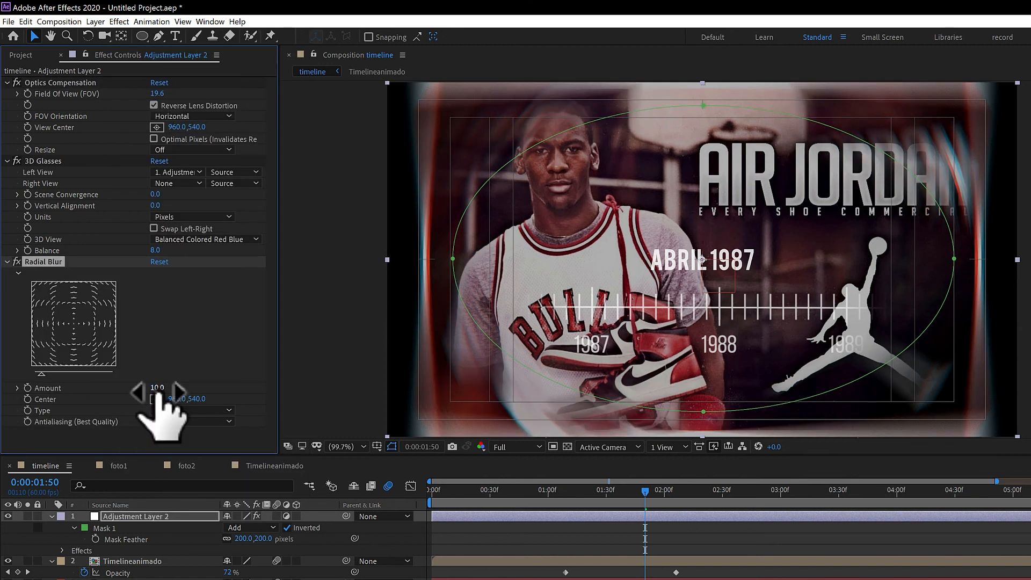
left_click(157, 388)
type("1.5")
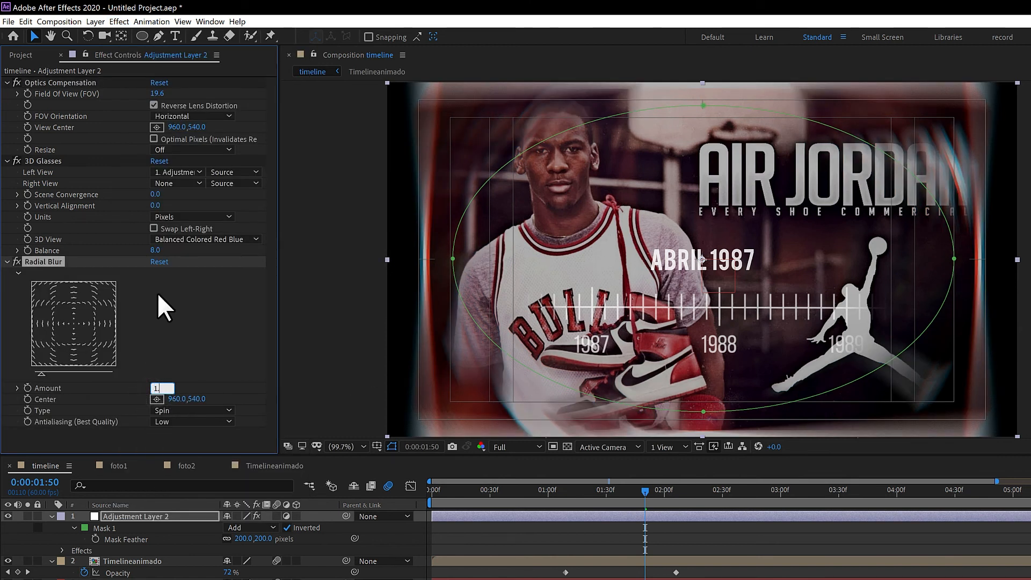
key("Return")
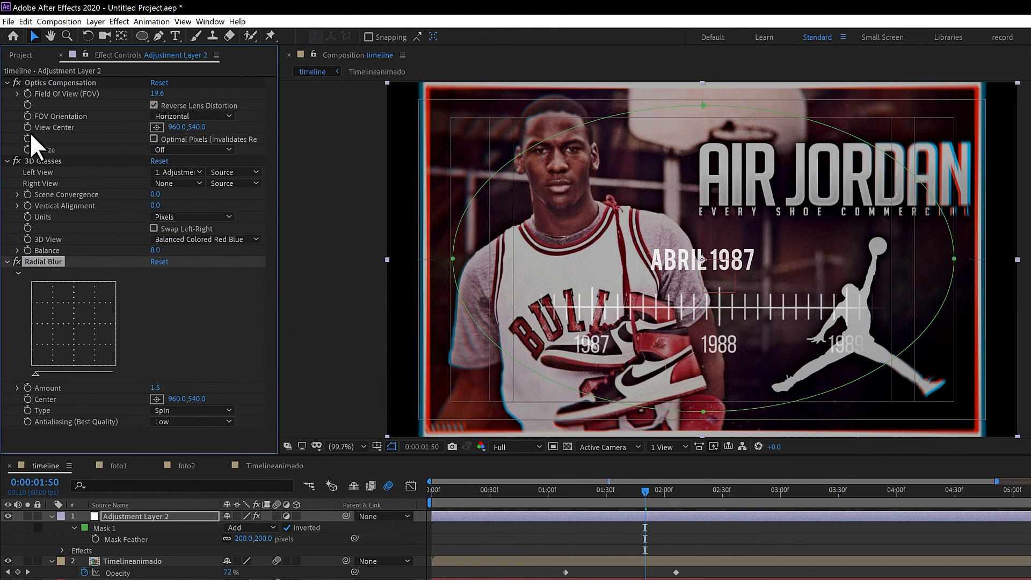
- Collapse the three effects of Adjustment Layer 2 and add Dirt_1080.jpg as the uppermost layer of the timeline composition
left_click(7, 82)
left_click(8, 93)
left_click(8, 105)
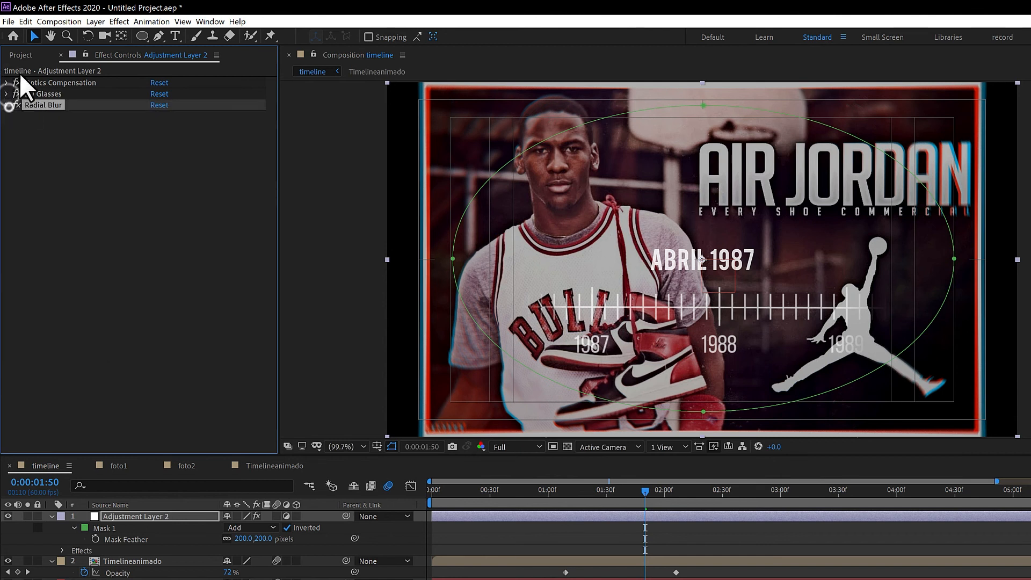
left_click(20, 55)
left_click(53, 186)
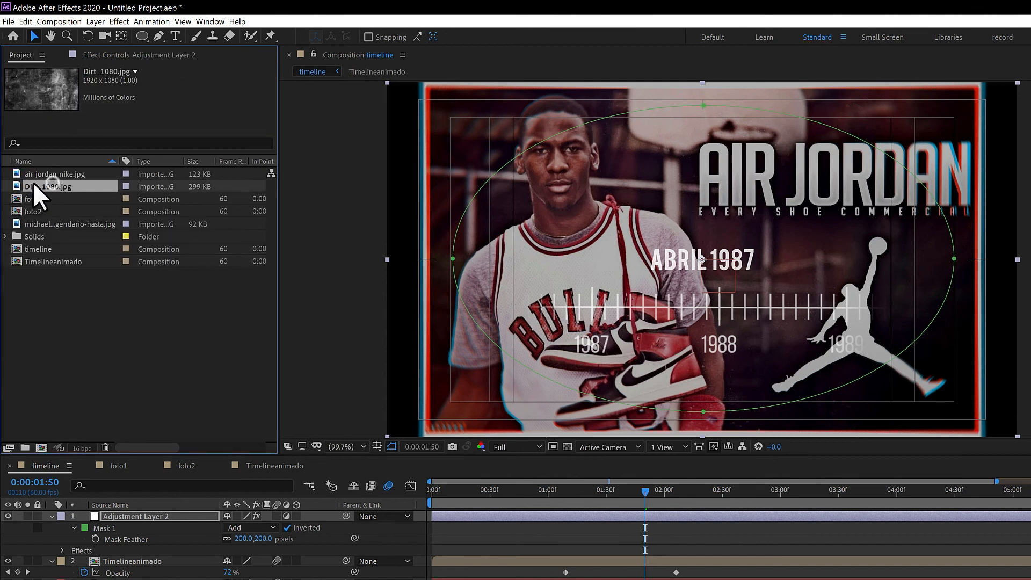
left_click_drag(58, 185, 154, 512)
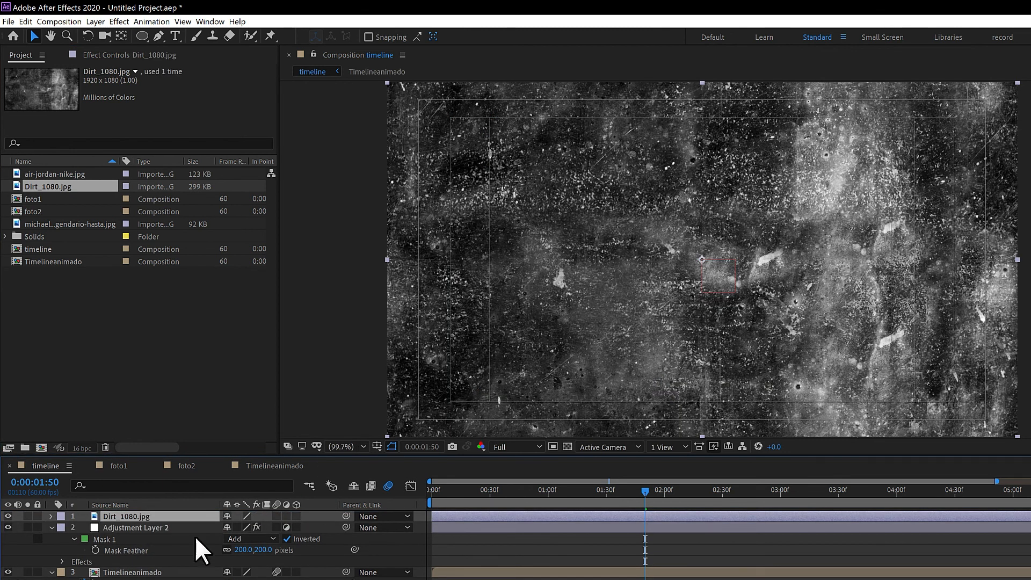
- Set the opacity of the Dirt_1080.jpg layer to 30% and its blending mode to Screen
left_click(188, 513)
key("t")
left_click(232, 527)
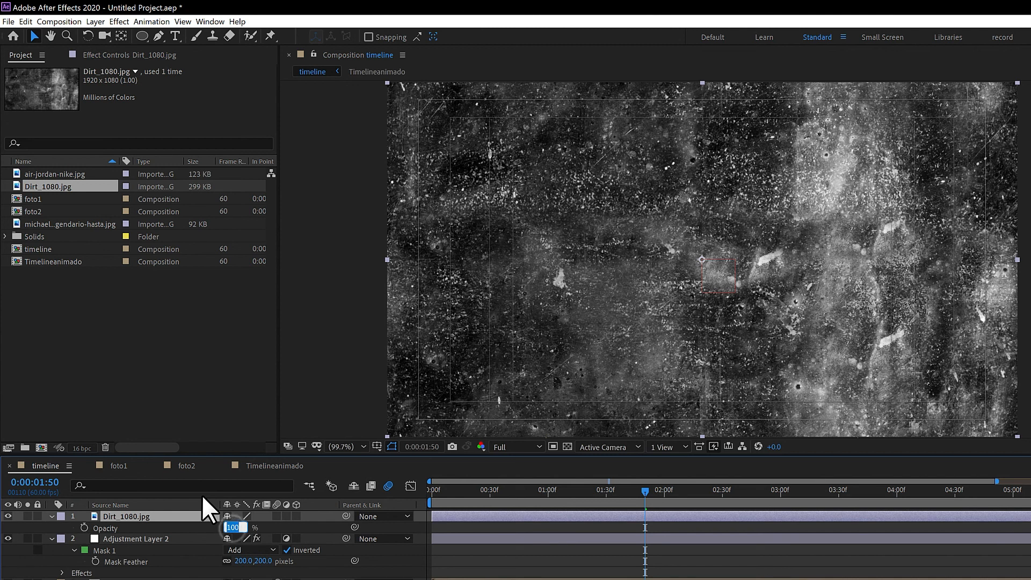
type("30")
key("Return")
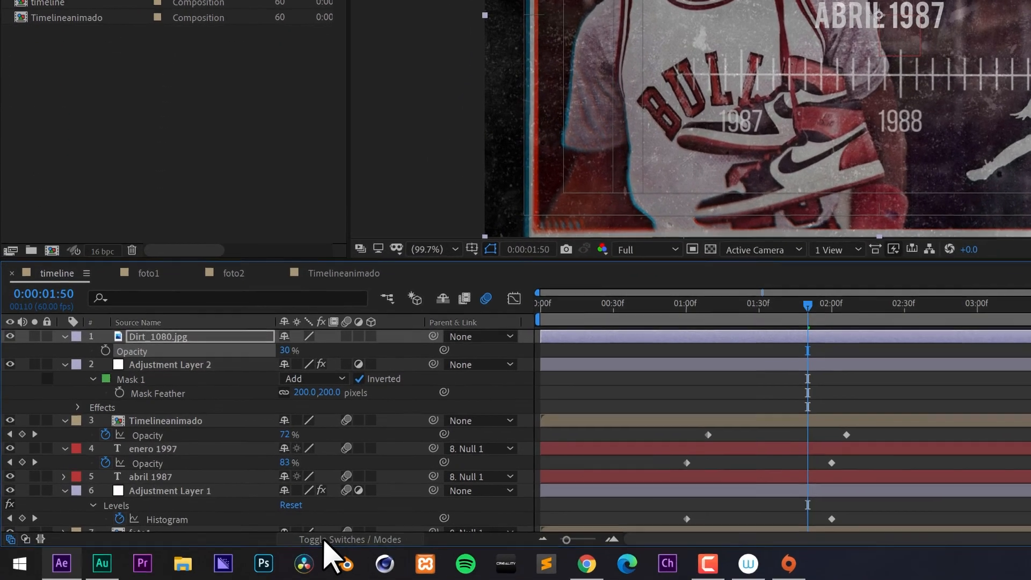
left_click(261, 579)
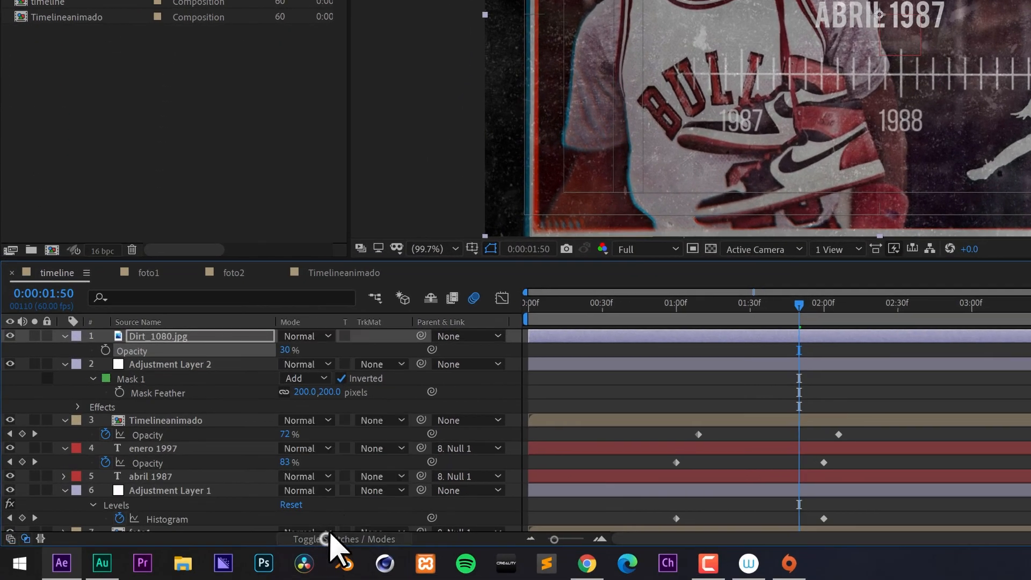
left_click(310, 337)
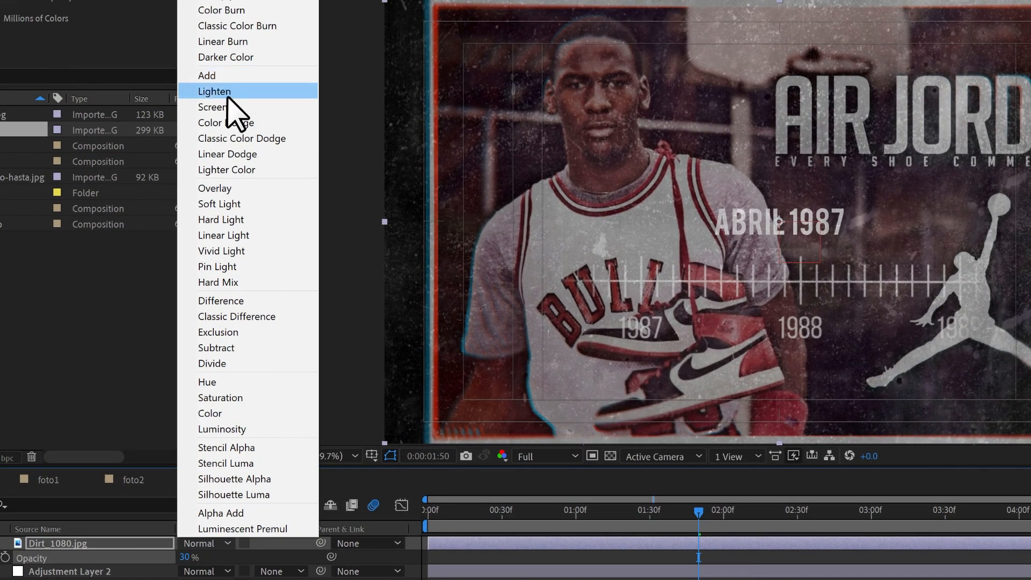
left_click(230, 106)
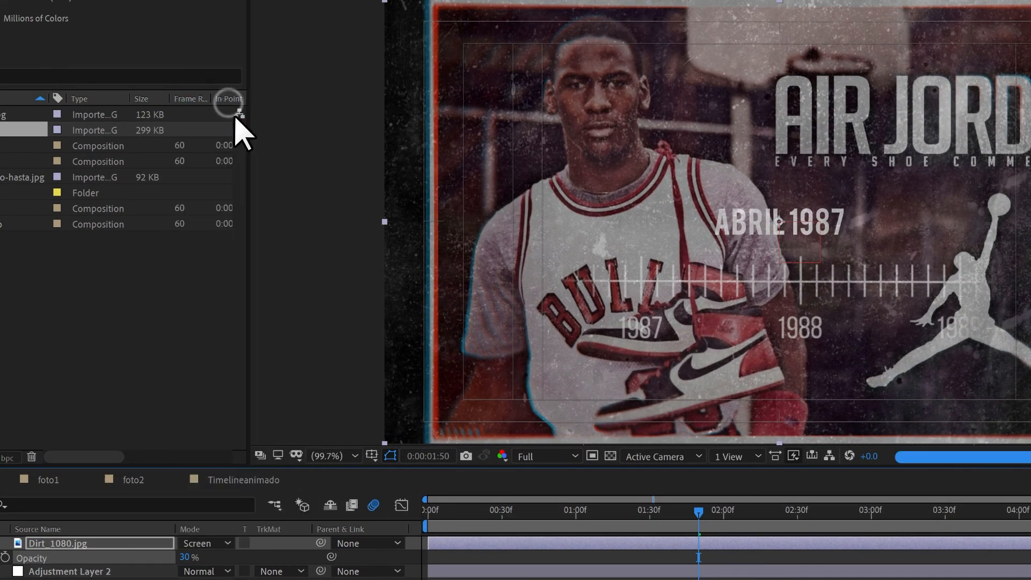
- Draw an elliptical mask covering most of the frame on the Dirt_1080.jpg layer
left_click(101, 543)
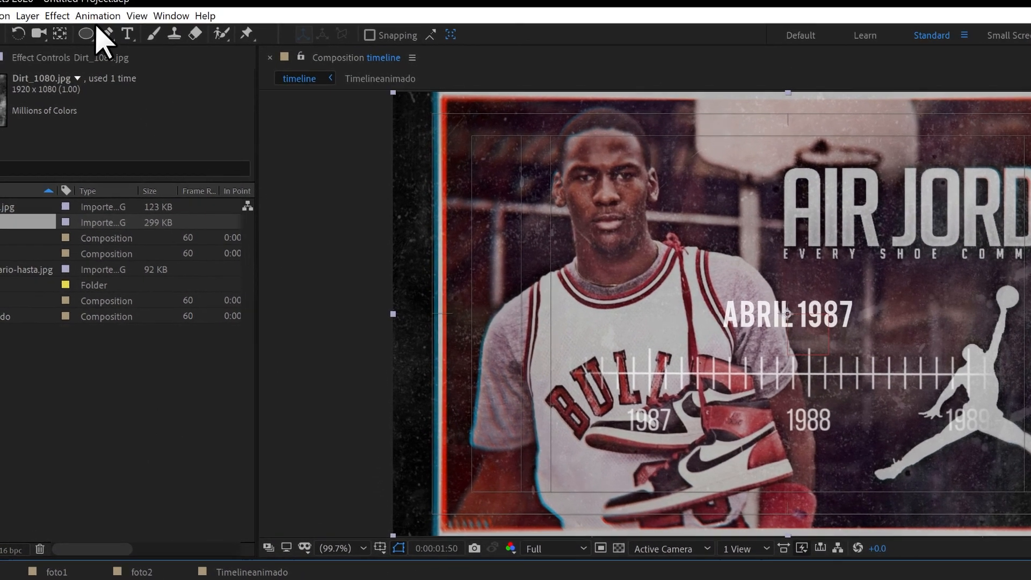
left_click(88, 46)
left_click_drag(479, 132, 937, 490)
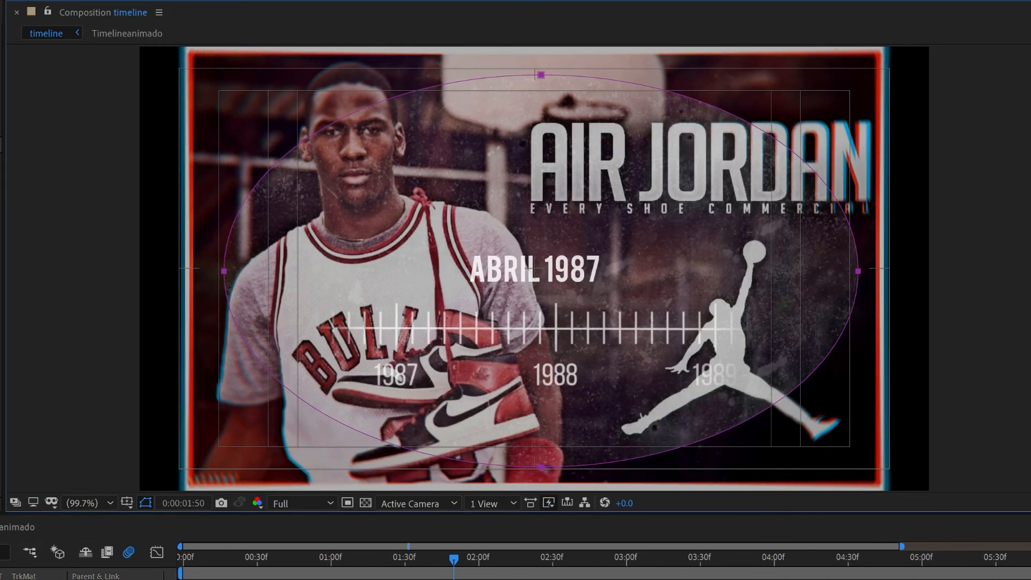
- Invert Mask 1 on the Dirt_1080.jpg layer and set its Mask Feather to 264 pixels
left_click(276, 417)
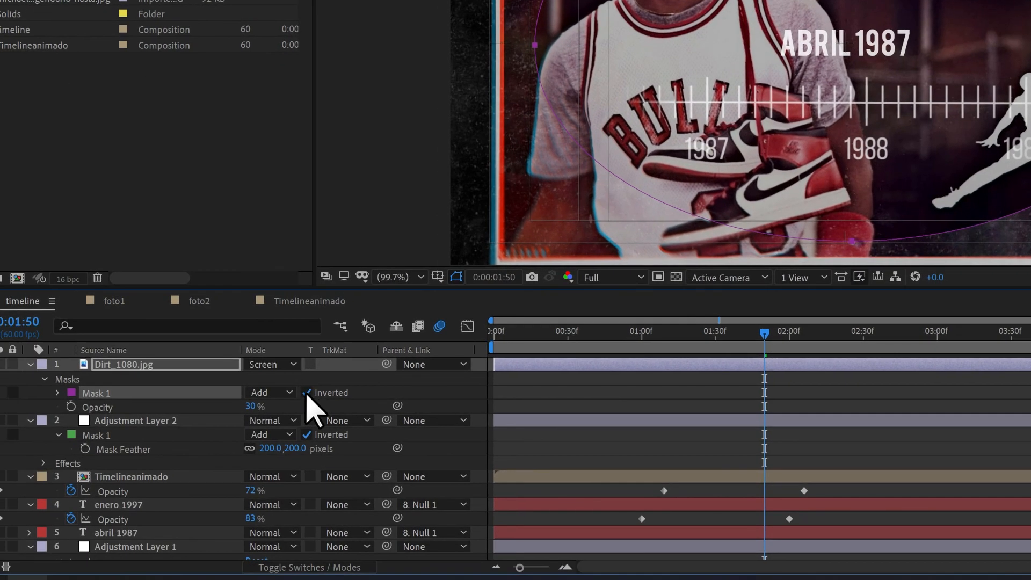
key("f")
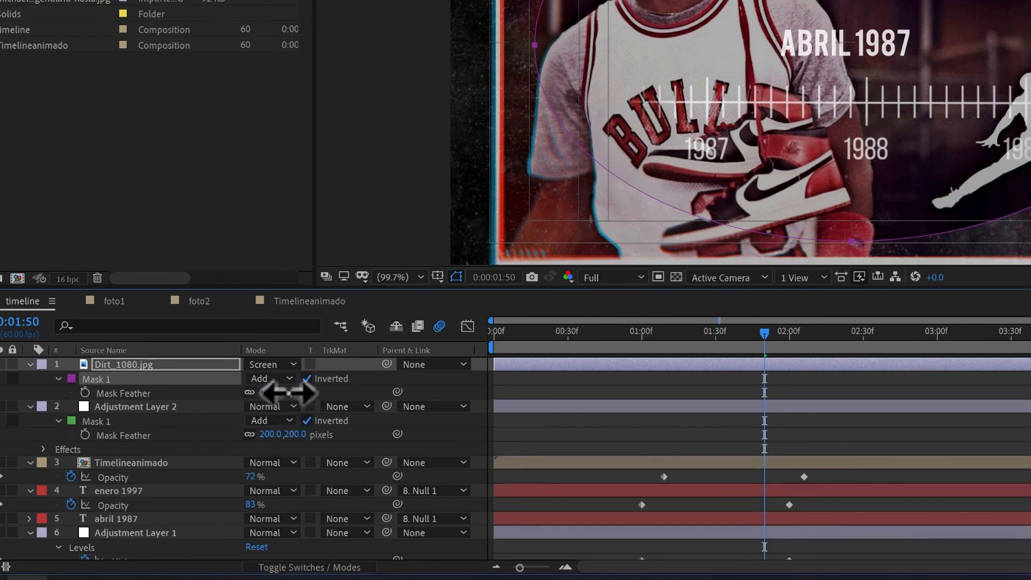
left_click_drag(288, 391, 490, 394)
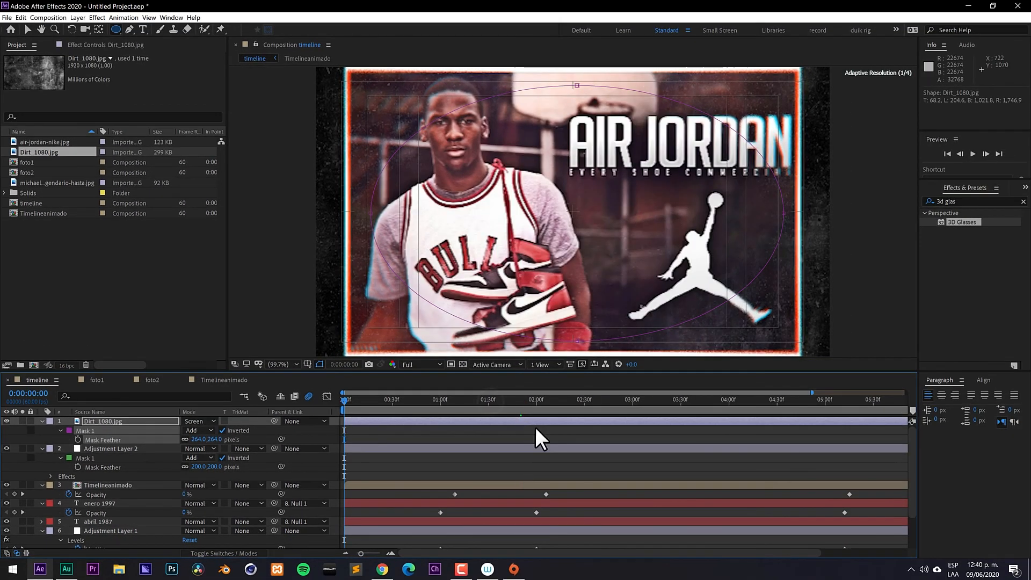
- Deselect the layers, preview the timeline composition from the start and move the current time to 0:37
left_click(423, 433)
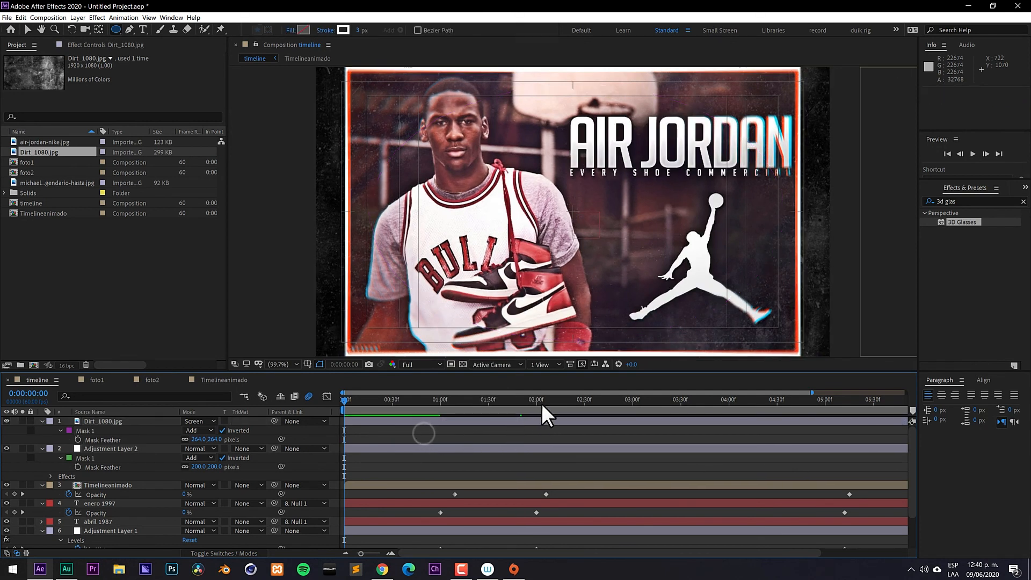
key("space")
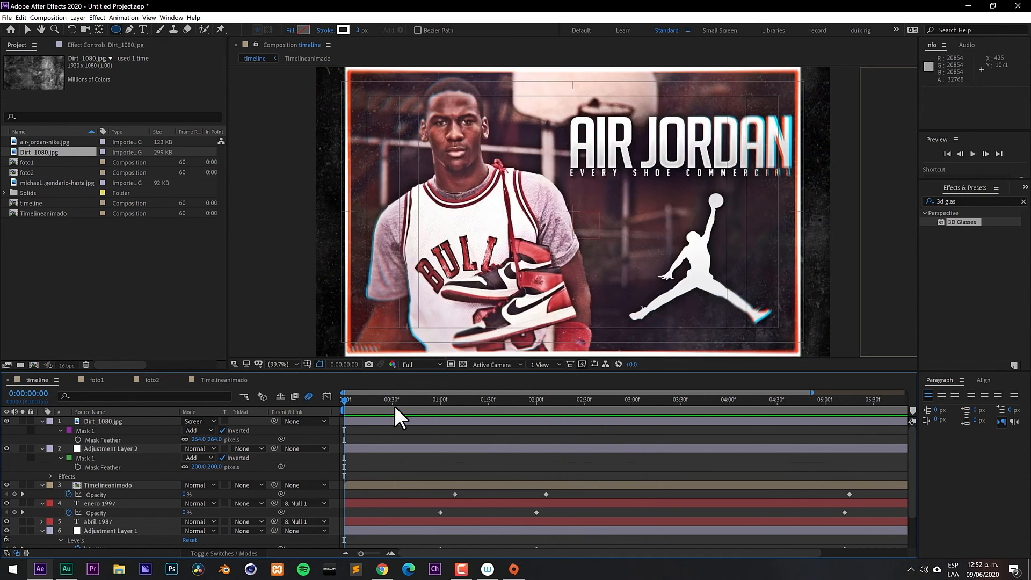
left_click_drag(394, 404, 403, 429)
- Collapse the expanded properties of every layer in the timeline composition
left_click(42, 421)
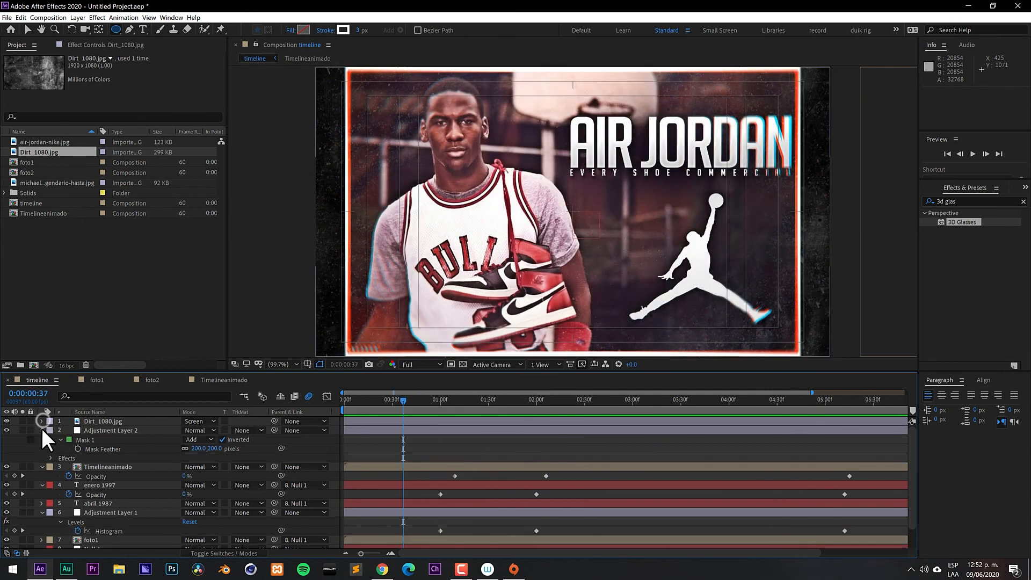
left_click(42, 430)
left_click(42, 439)
left_click(43, 448)
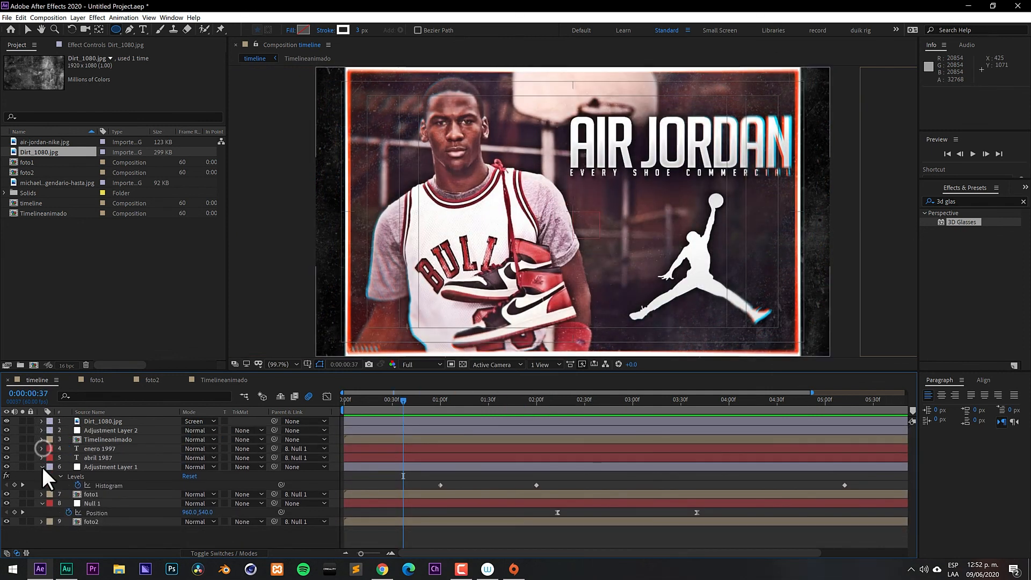
left_click(42, 467)
left_click(41, 485)
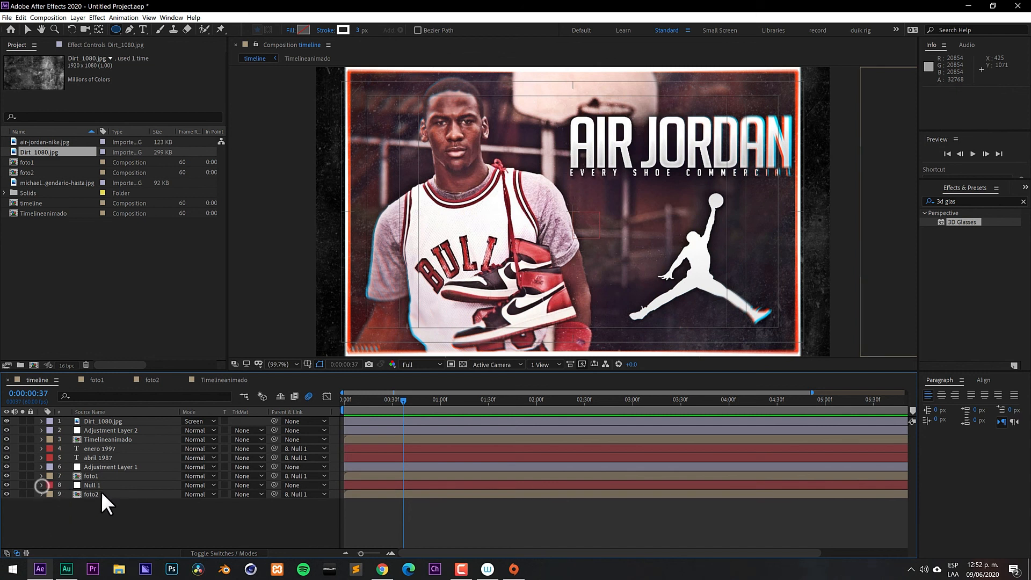
- Open the foto1 composition, select its air-jordan-nike.jpg photo layer and return to the timeline composition
double_click(91, 476)
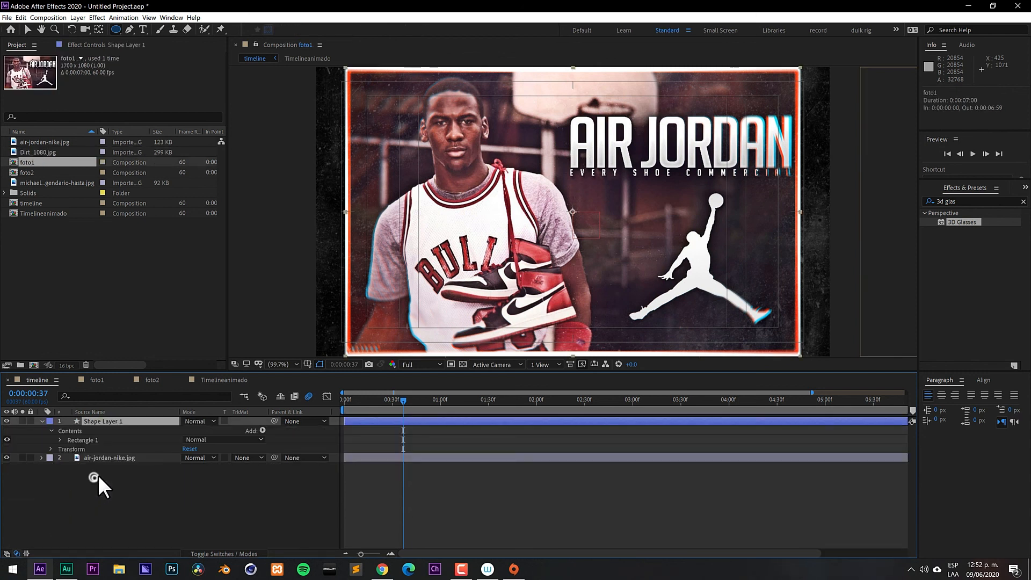
left_click(109, 458)
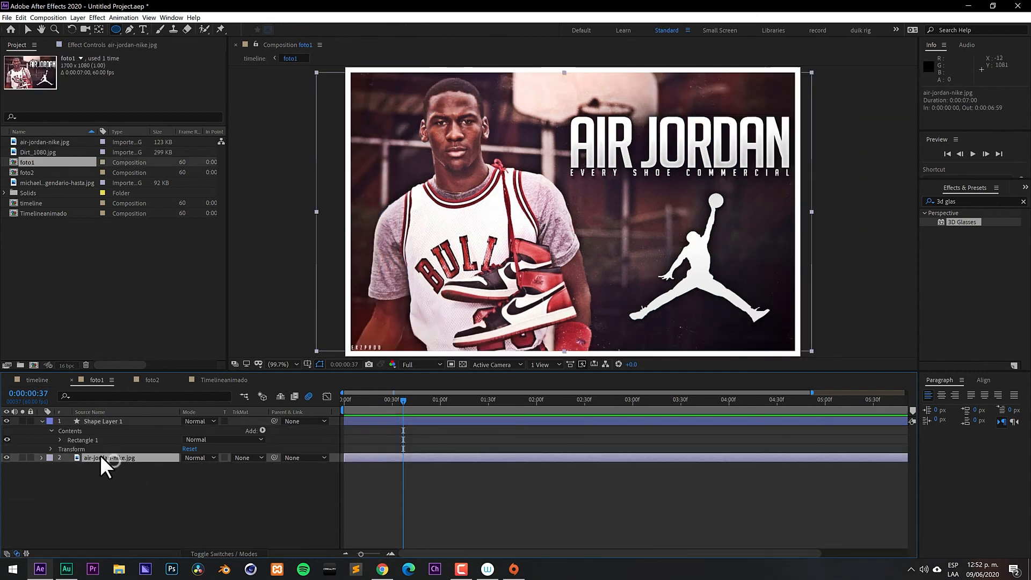
left_click(33, 380)
- Review the enero 1997 and abril 1987 title layers and scrub the timeline composition to 2:55
left_click(104, 449)
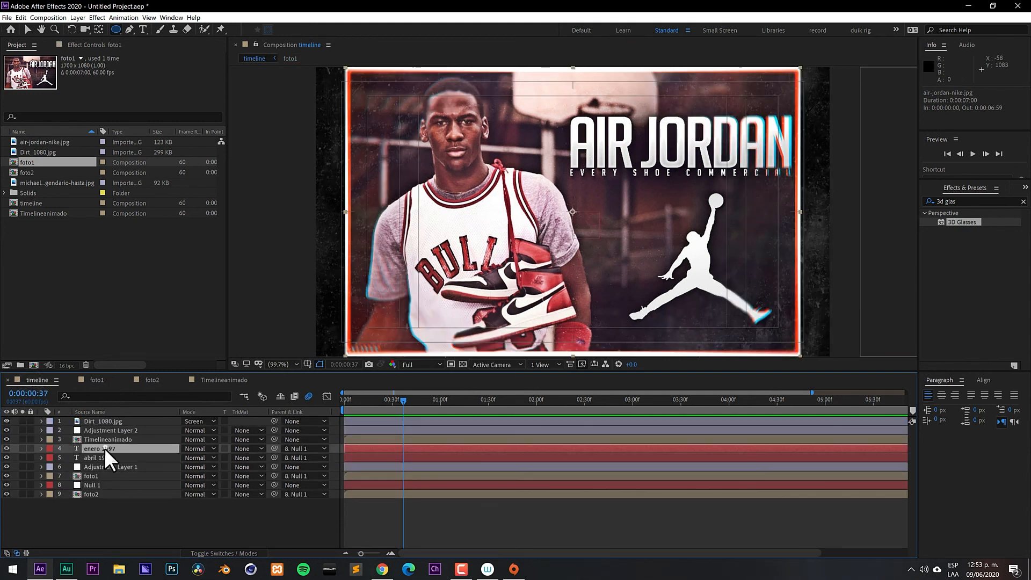
left_click(102, 458)
left_click(107, 449)
left_click(109, 458)
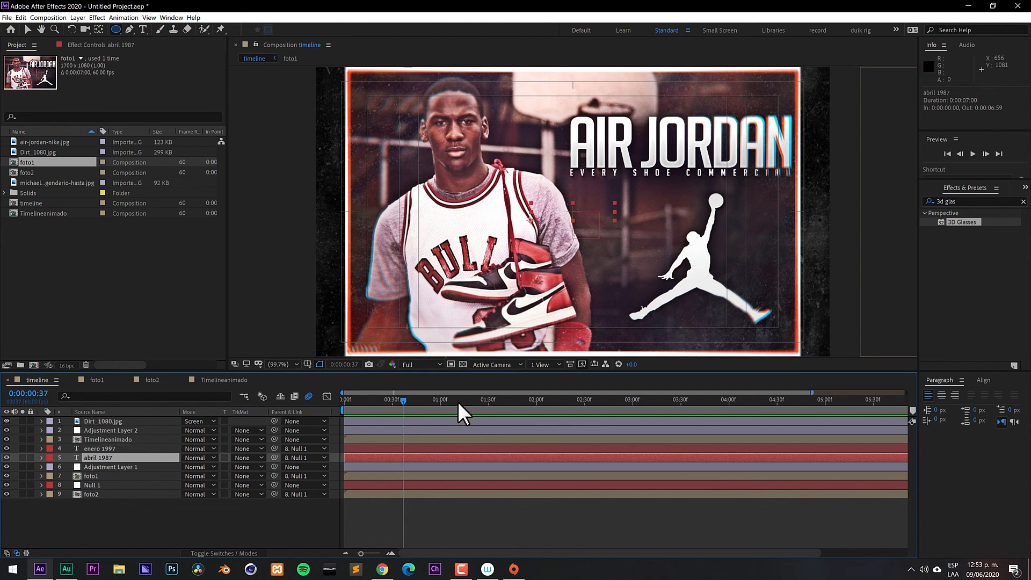
left_click_drag(465, 401, 626, 401)
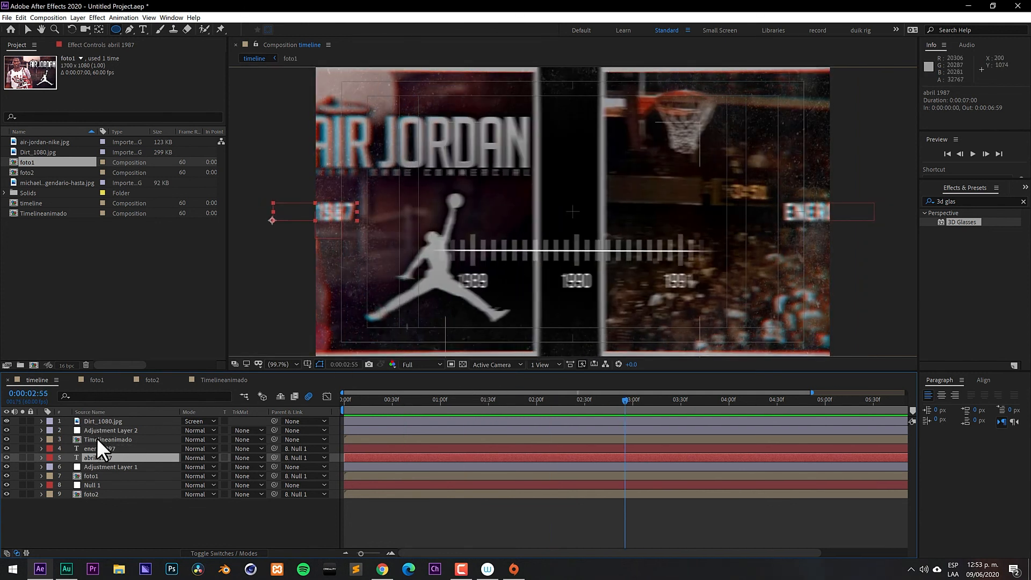
- Open the Timelineanimado composition, select the 1993 year text layer and scrub the ruler animation back to 1:02
double_click(98, 439)
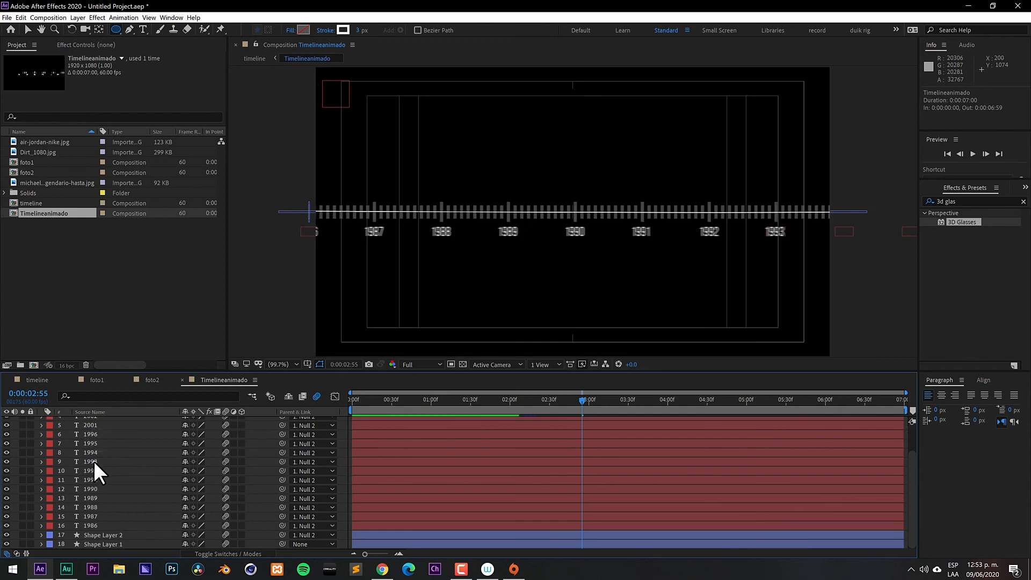
left_click(93, 461)
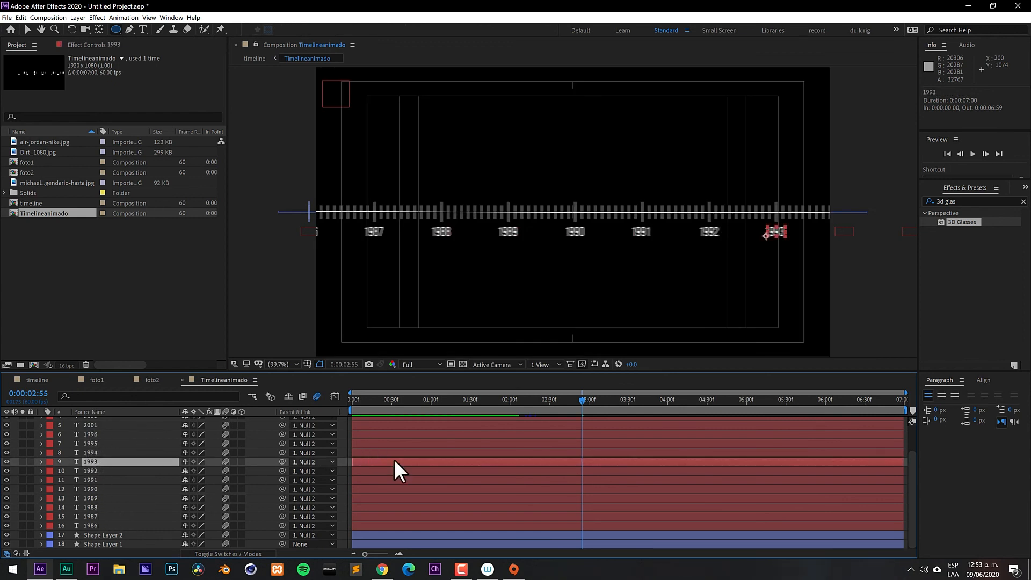
left_click_drag(598, 401, 434, 414)
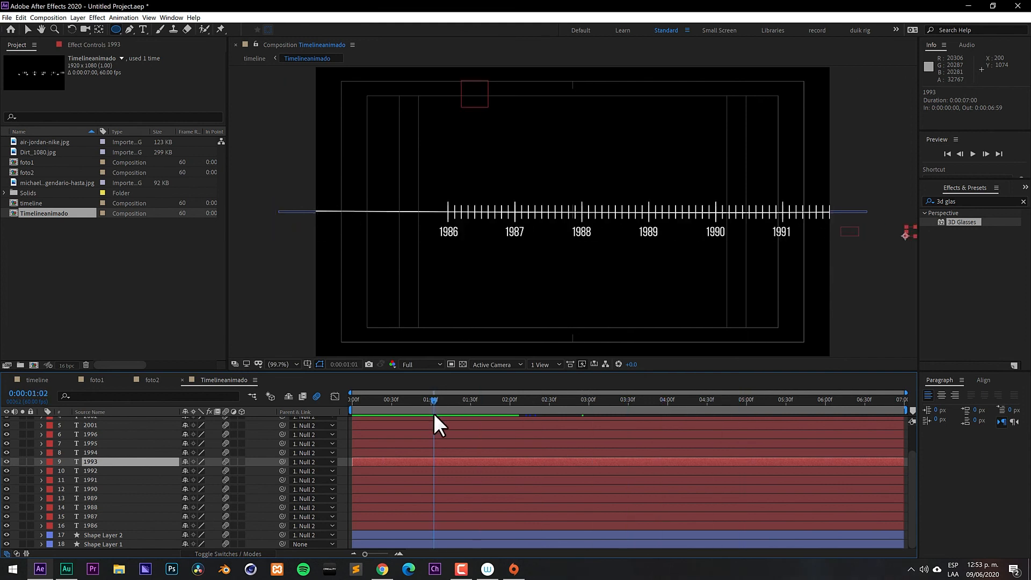